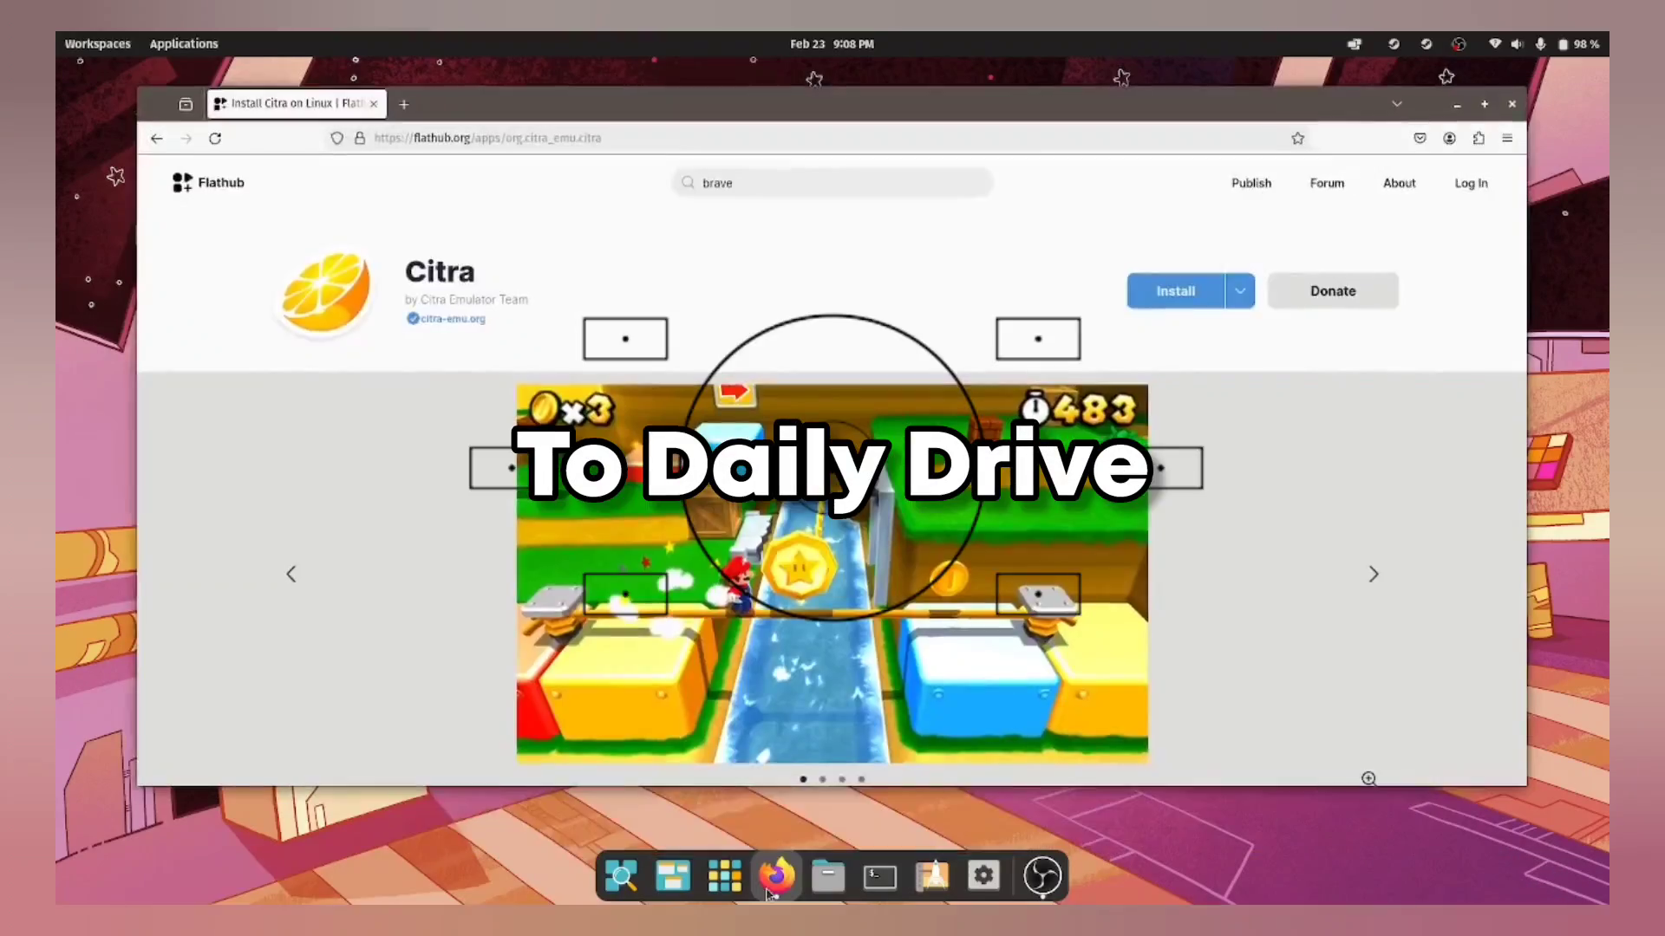
Step: Minimize the Flathub browser, open the Files home folder, then minimize and restore it
left_click(775, 877)
left_click(827, 877)
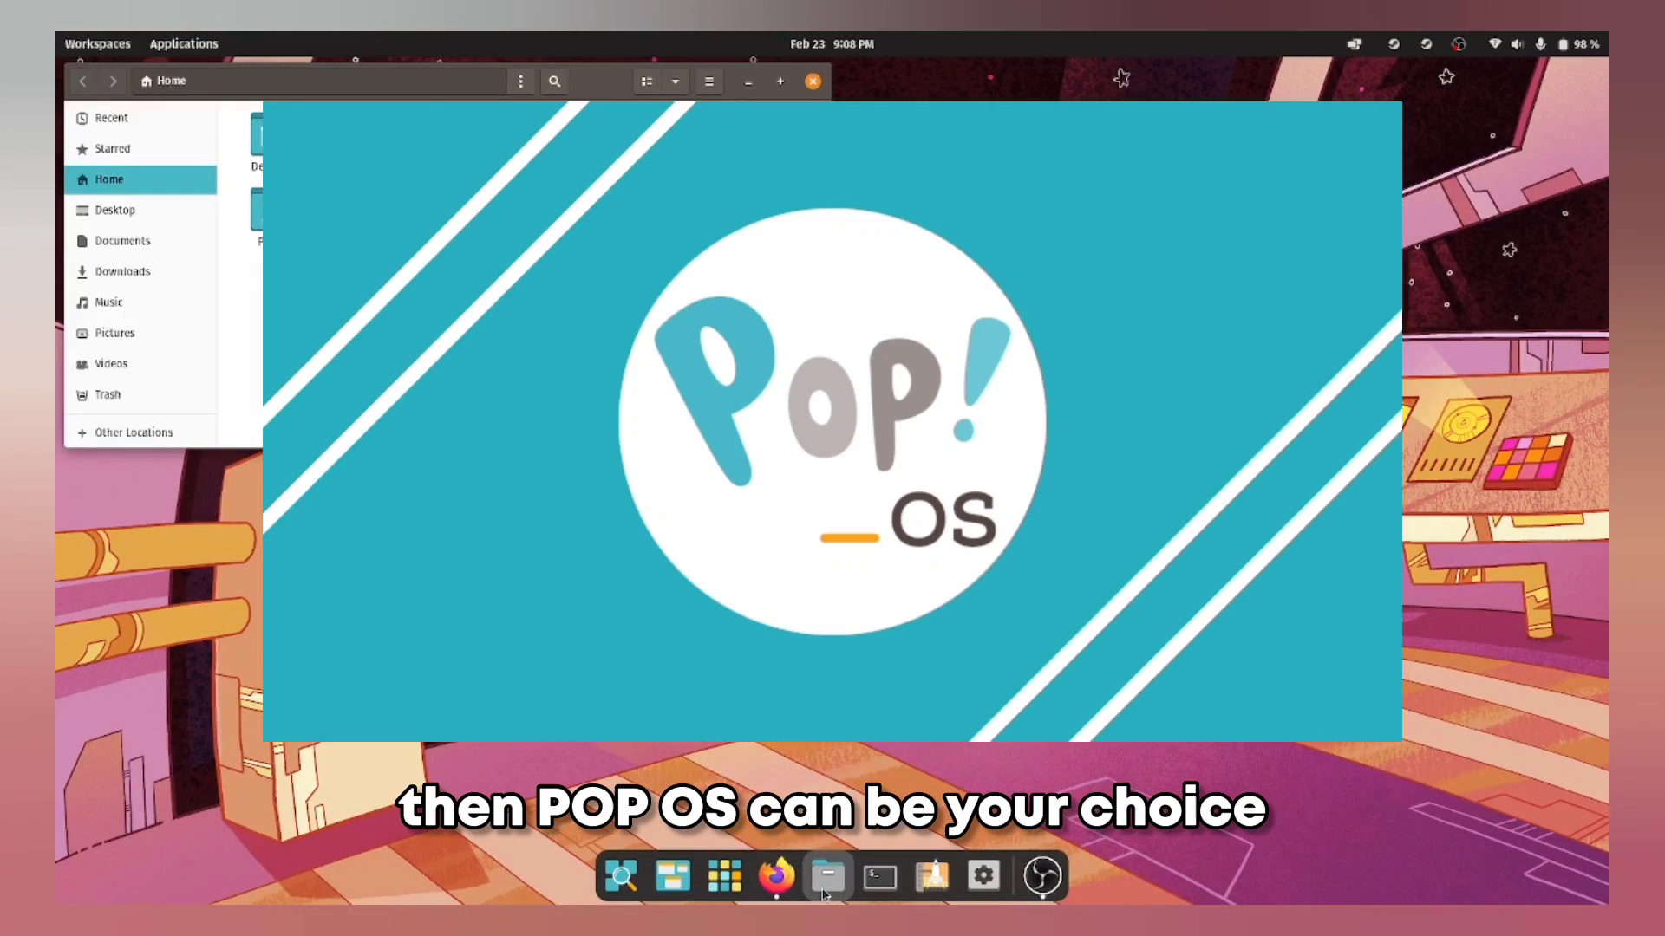
left_click(825, 892)
left_click(828, 892)
left_click(832, 891)
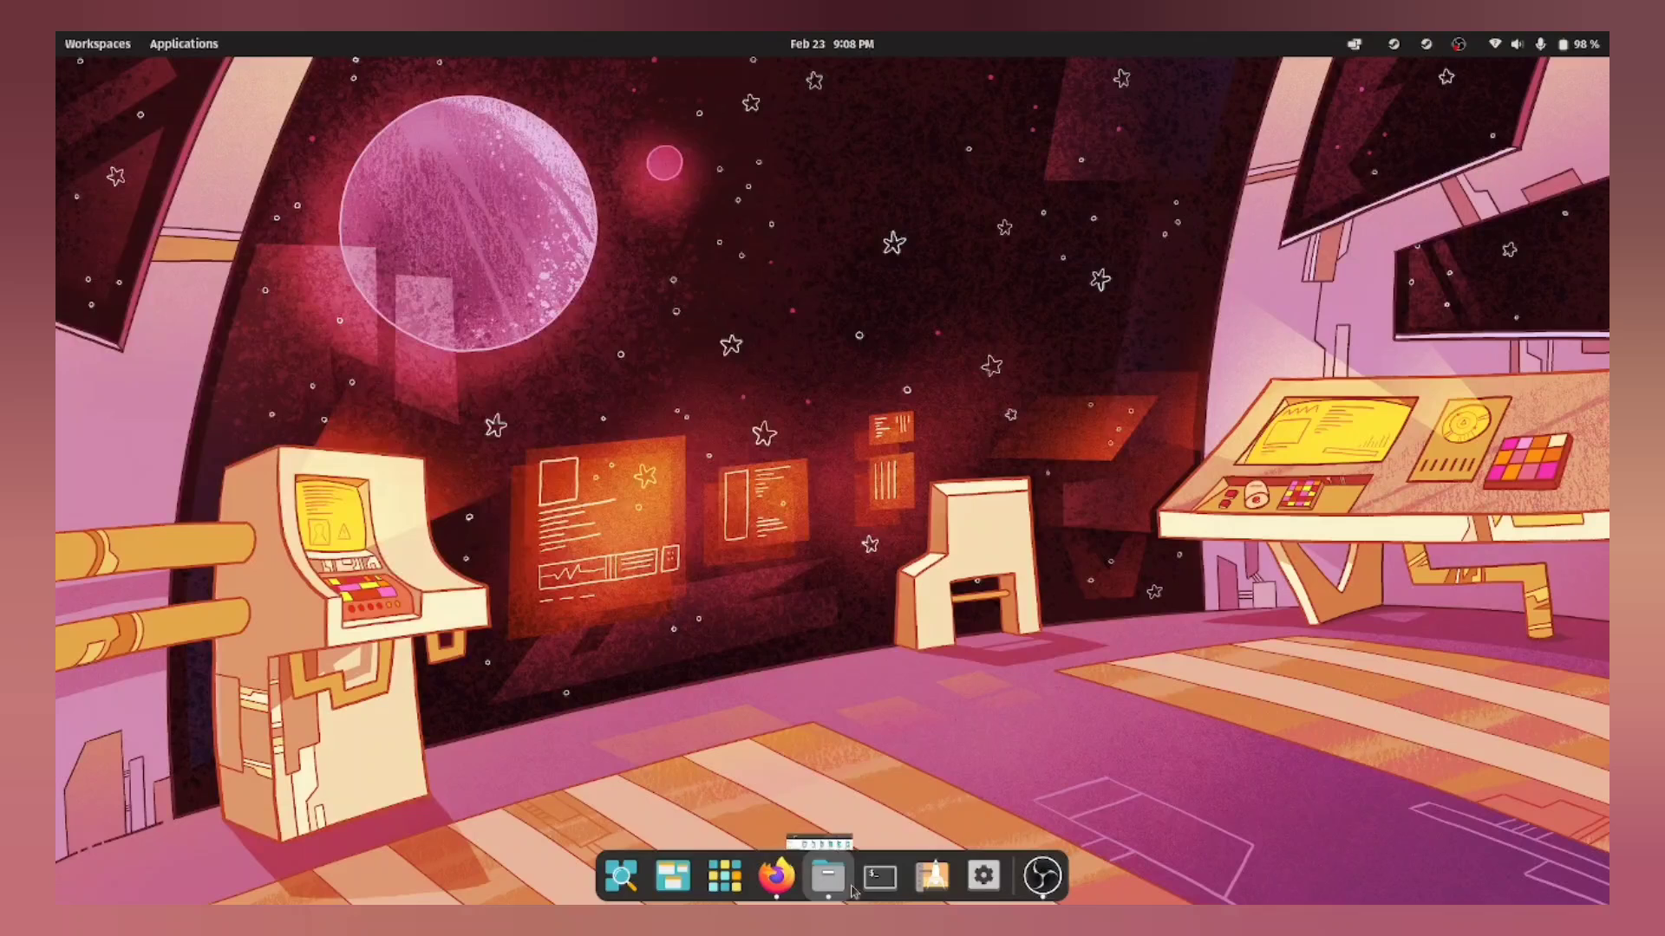
Step: Open a terminal window and minimize the Flathub browser window
left_click(878, 878)
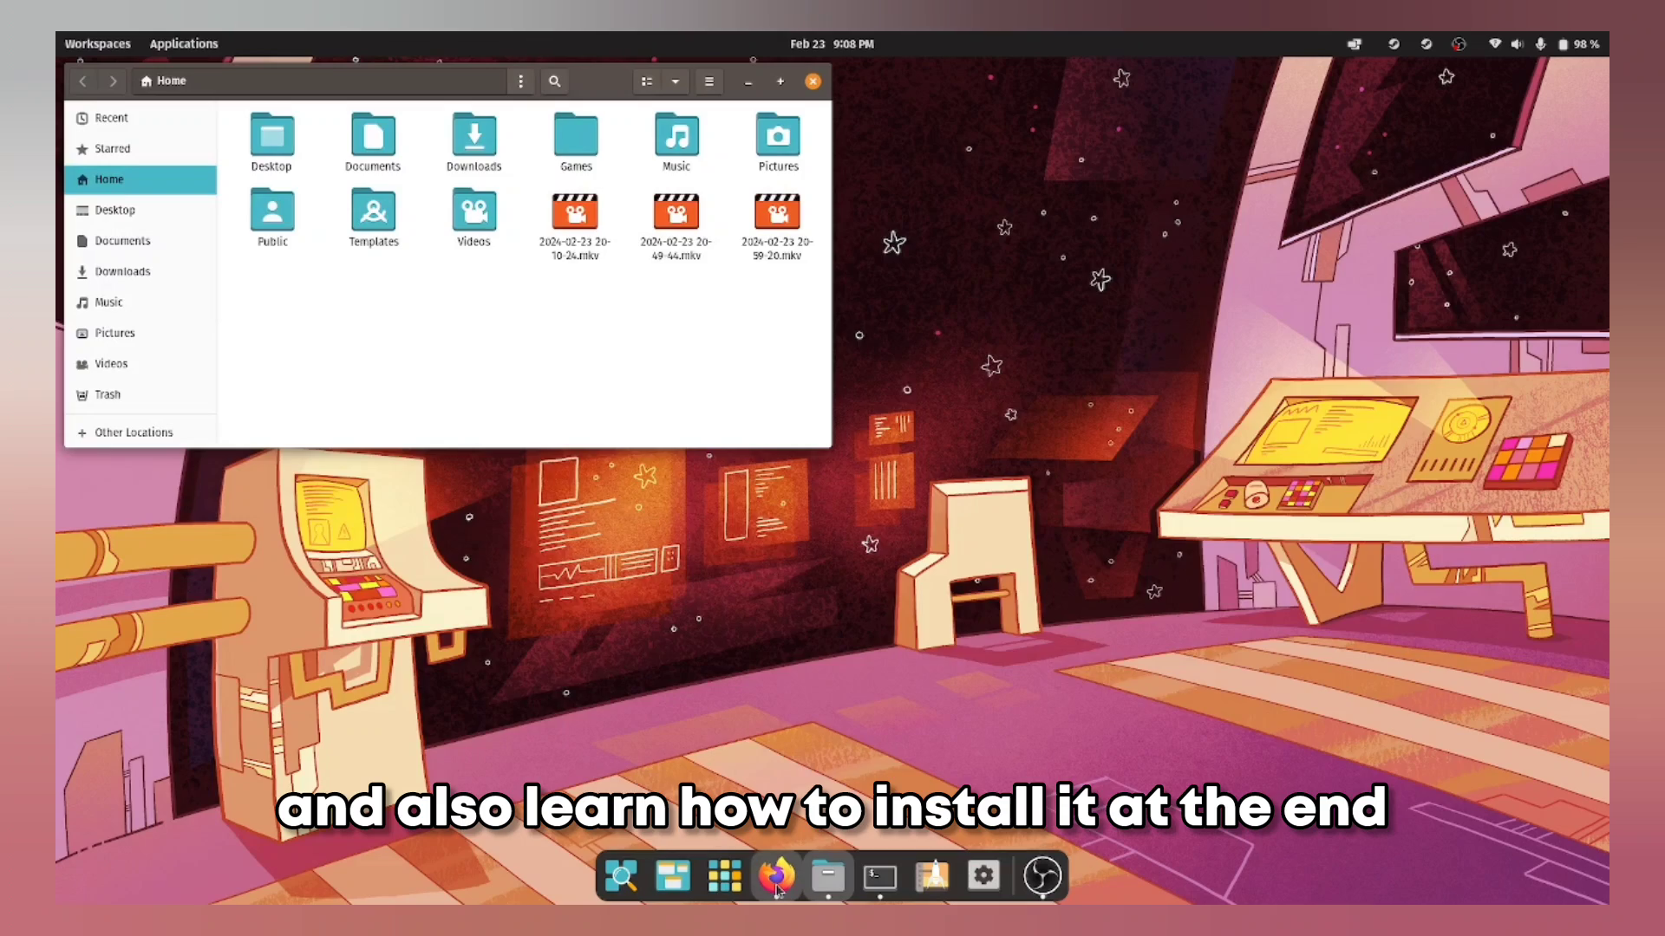
left_click(777, 878)
left_click(777, 878)
Step: Briefly open and close the Applications grid and the window overview
left_click(725, 875)
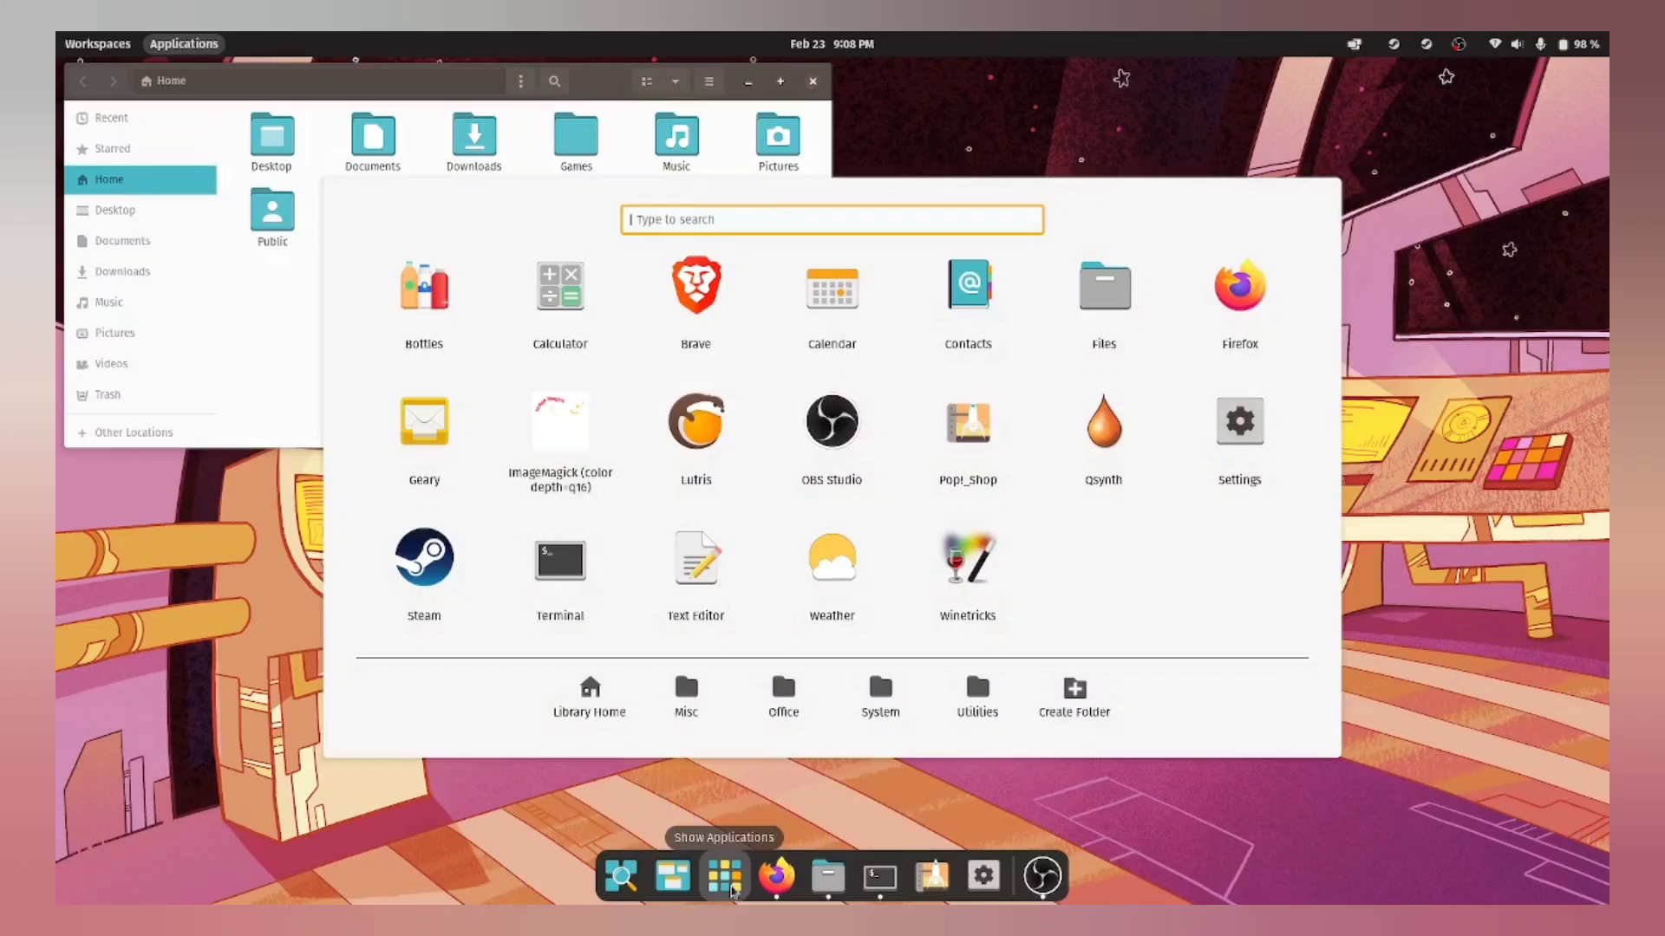
left_click(725, 876)
left_click(673, 877)
left_click(673, 878)
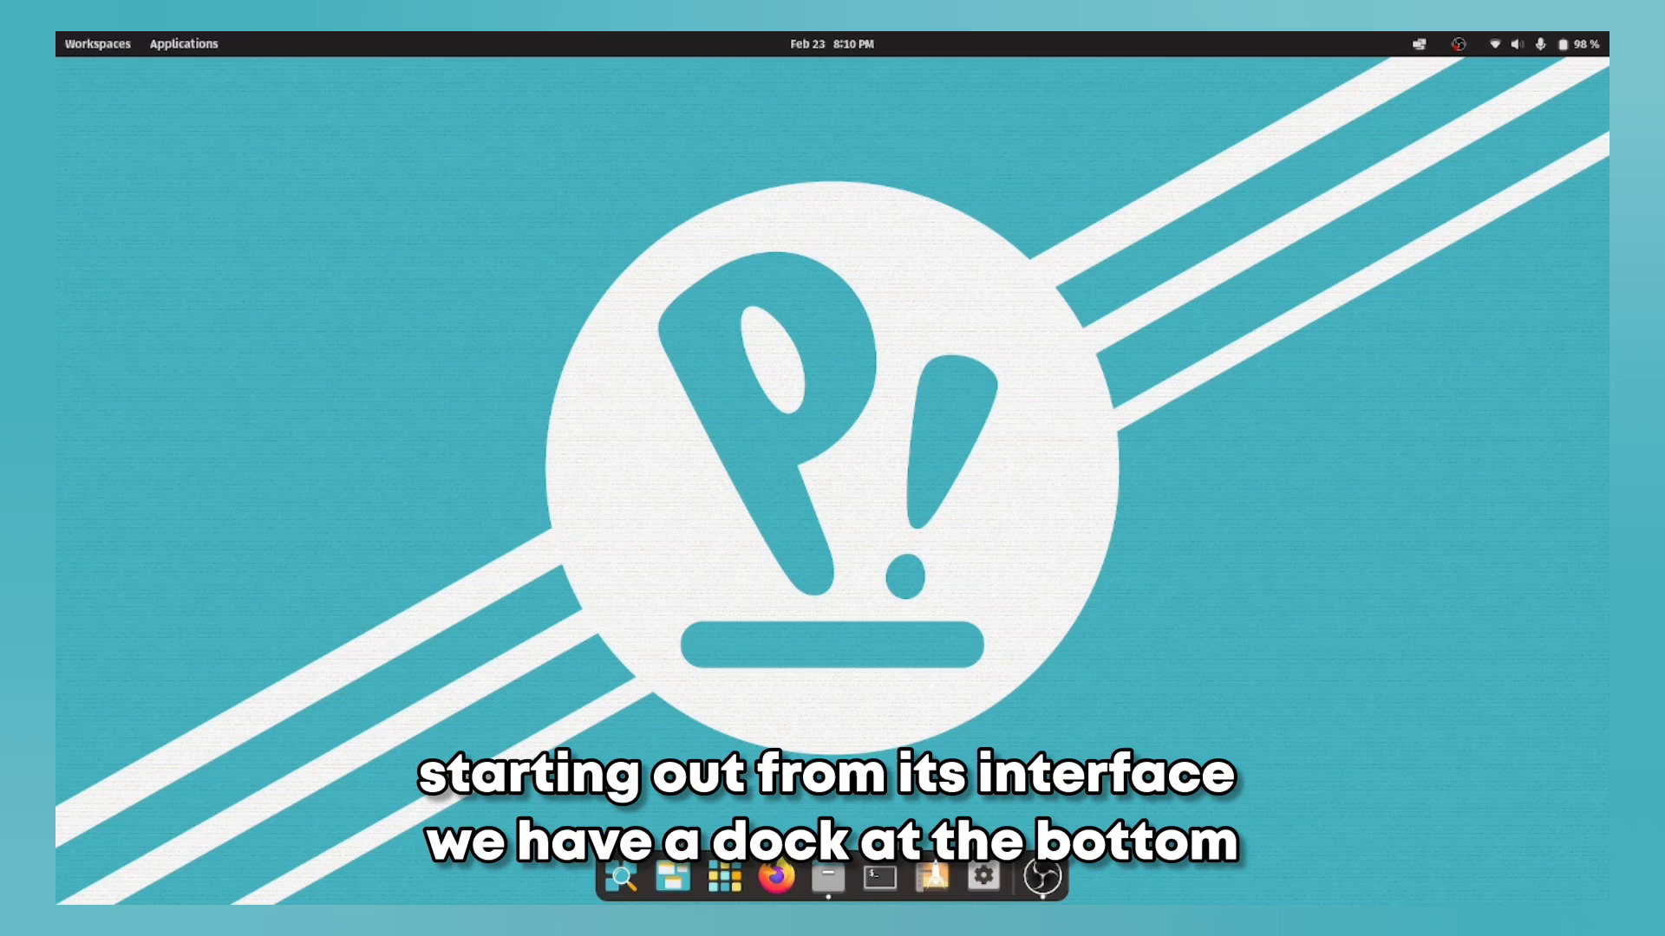
left_click(724, 878)
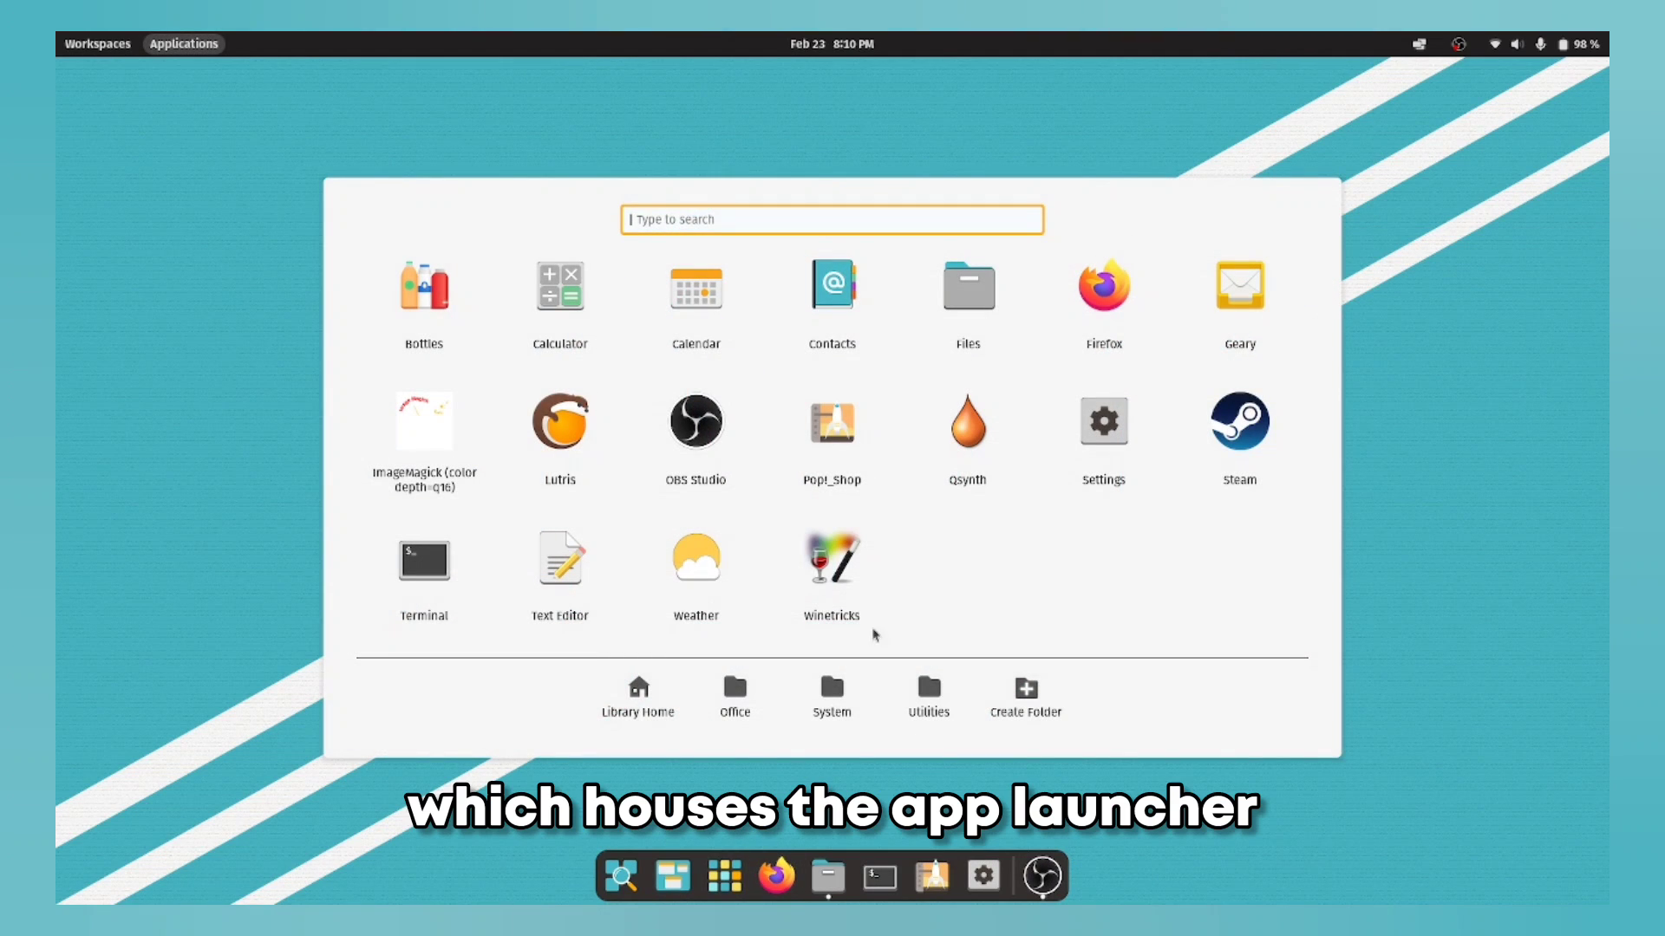
left_click(737, 690)
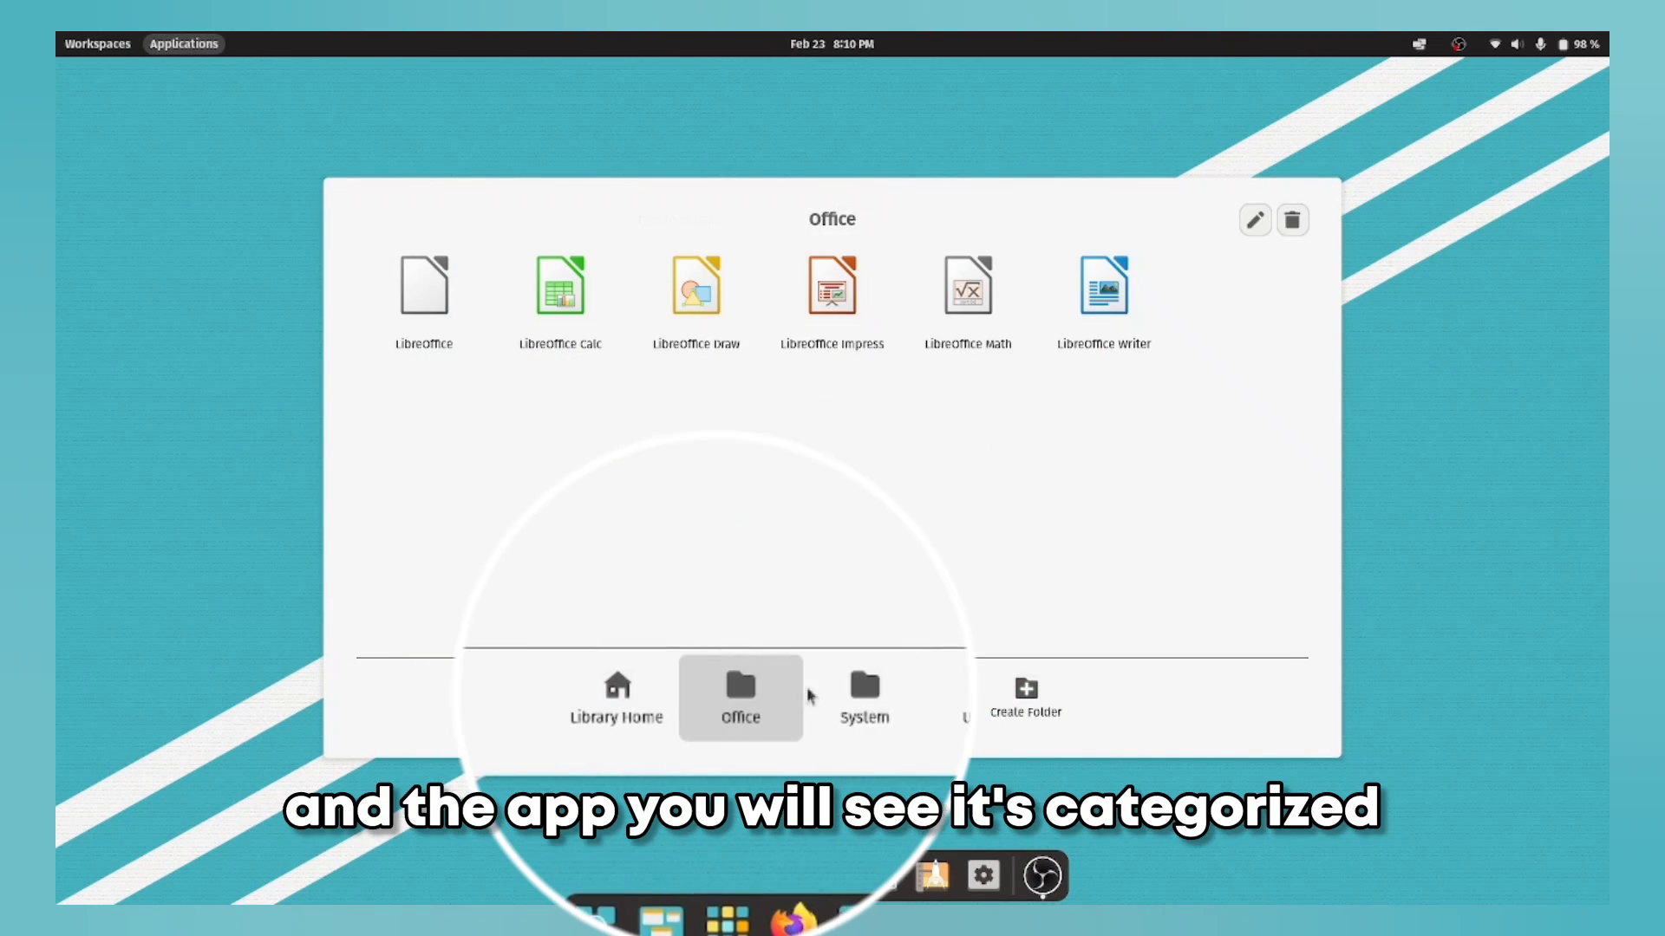
left_click(830, 692)
left_click(929, 689)
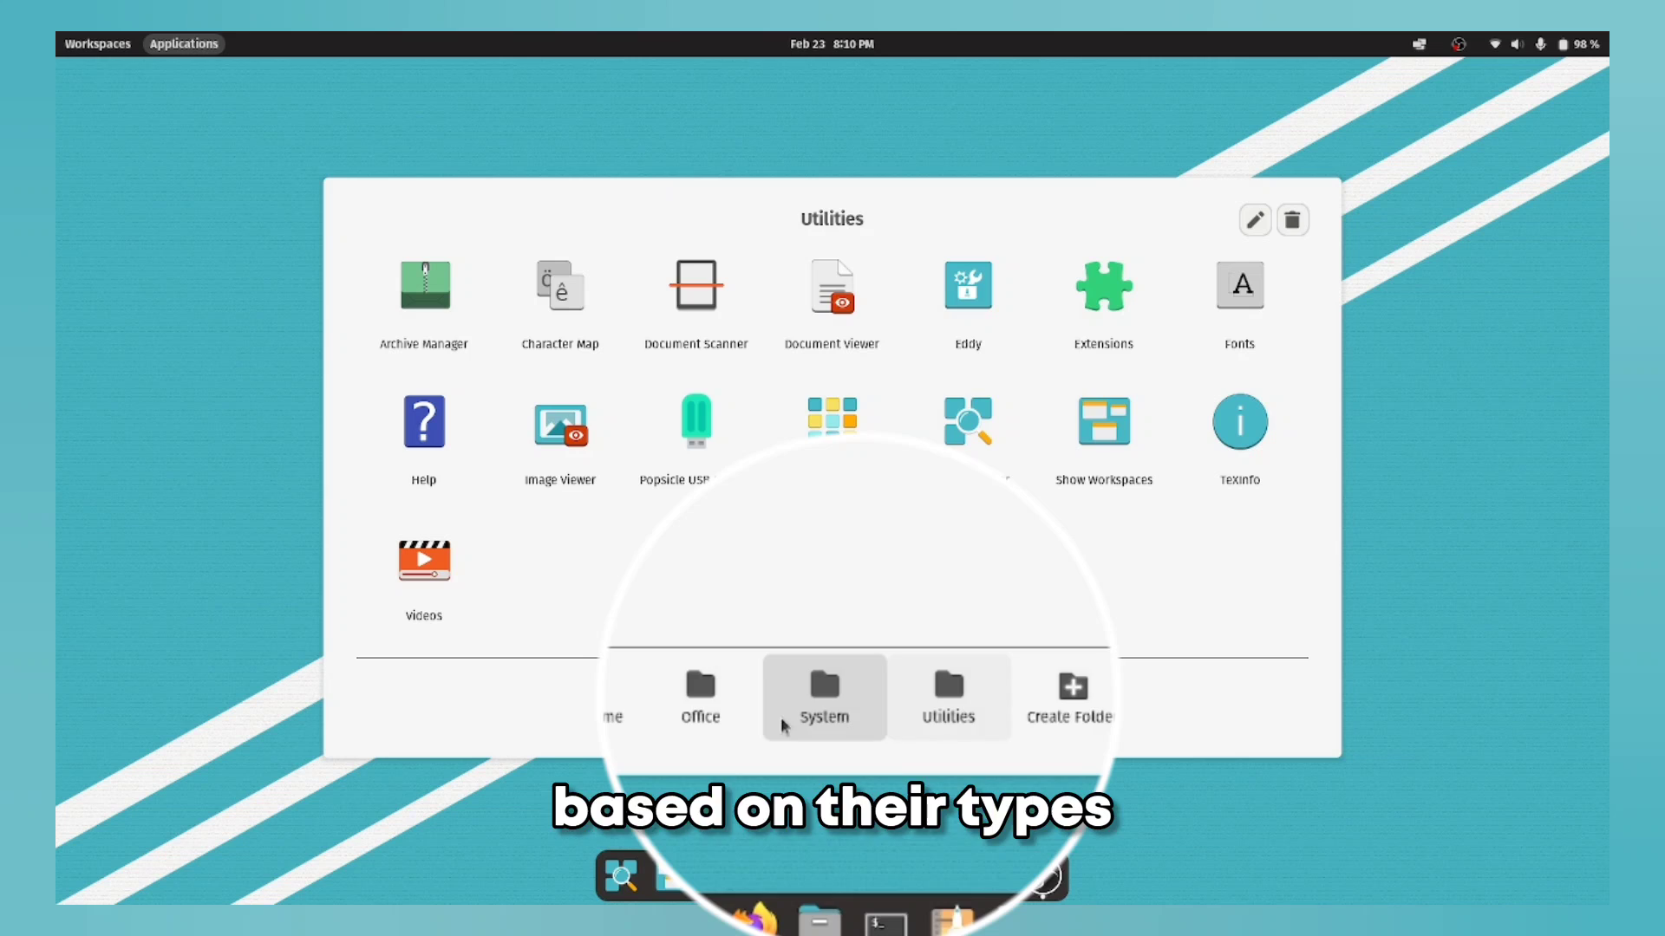
left_click(671, 707)
left_click(1455, 395)
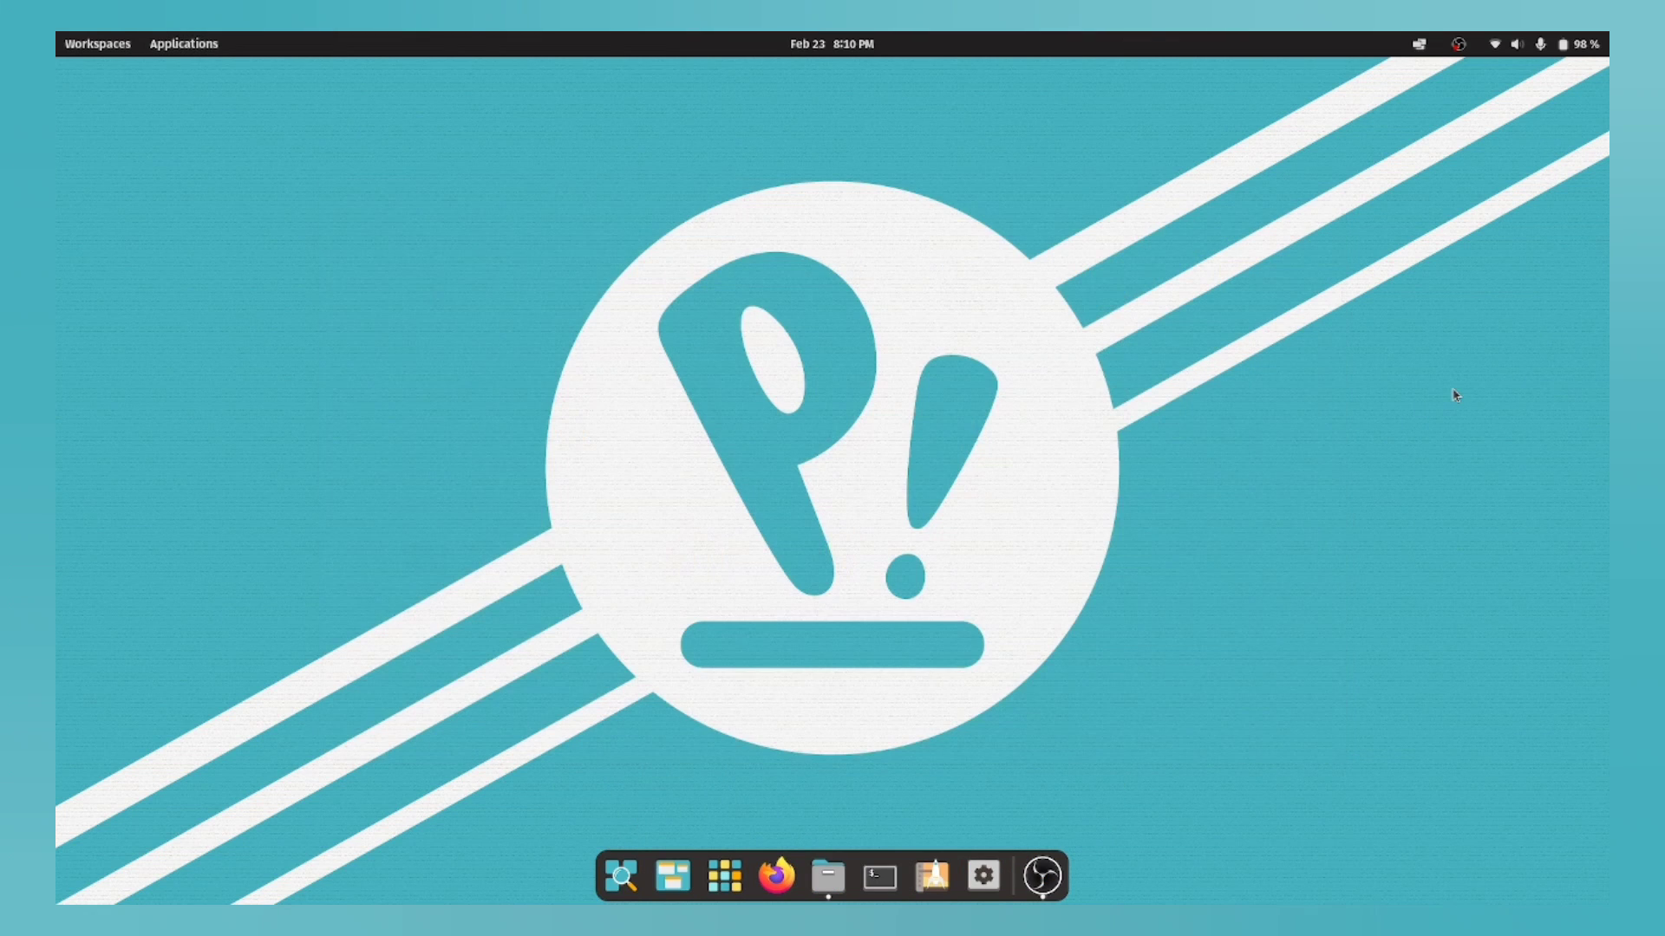
left_click(1523, 39)
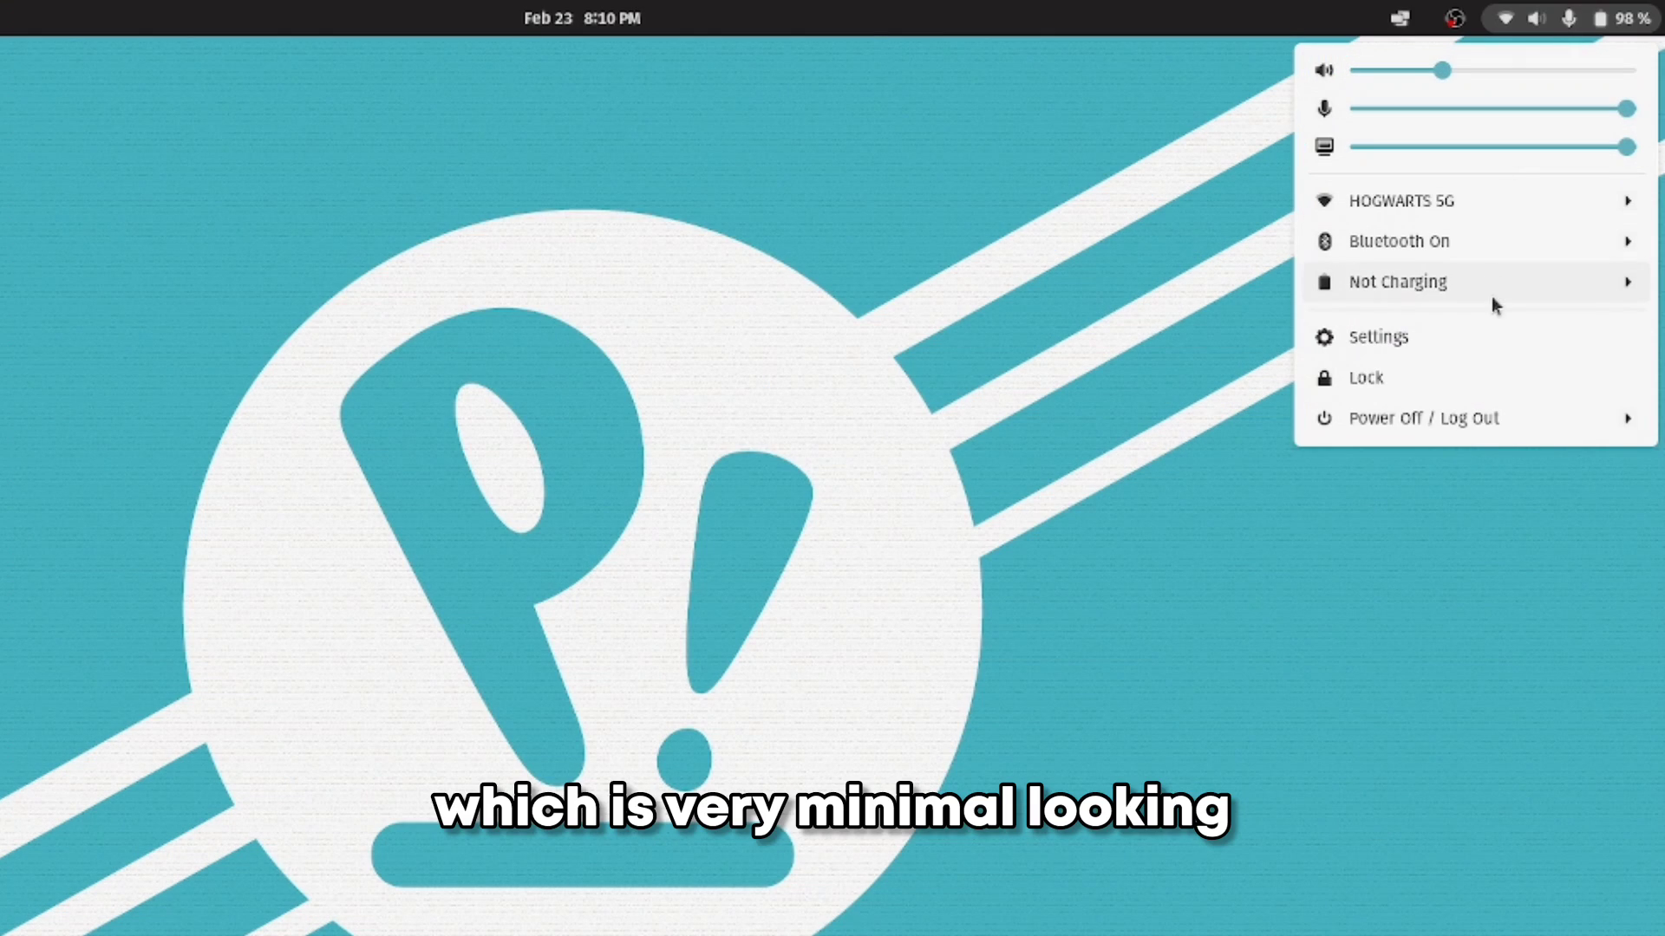
left_click(1469, 329)
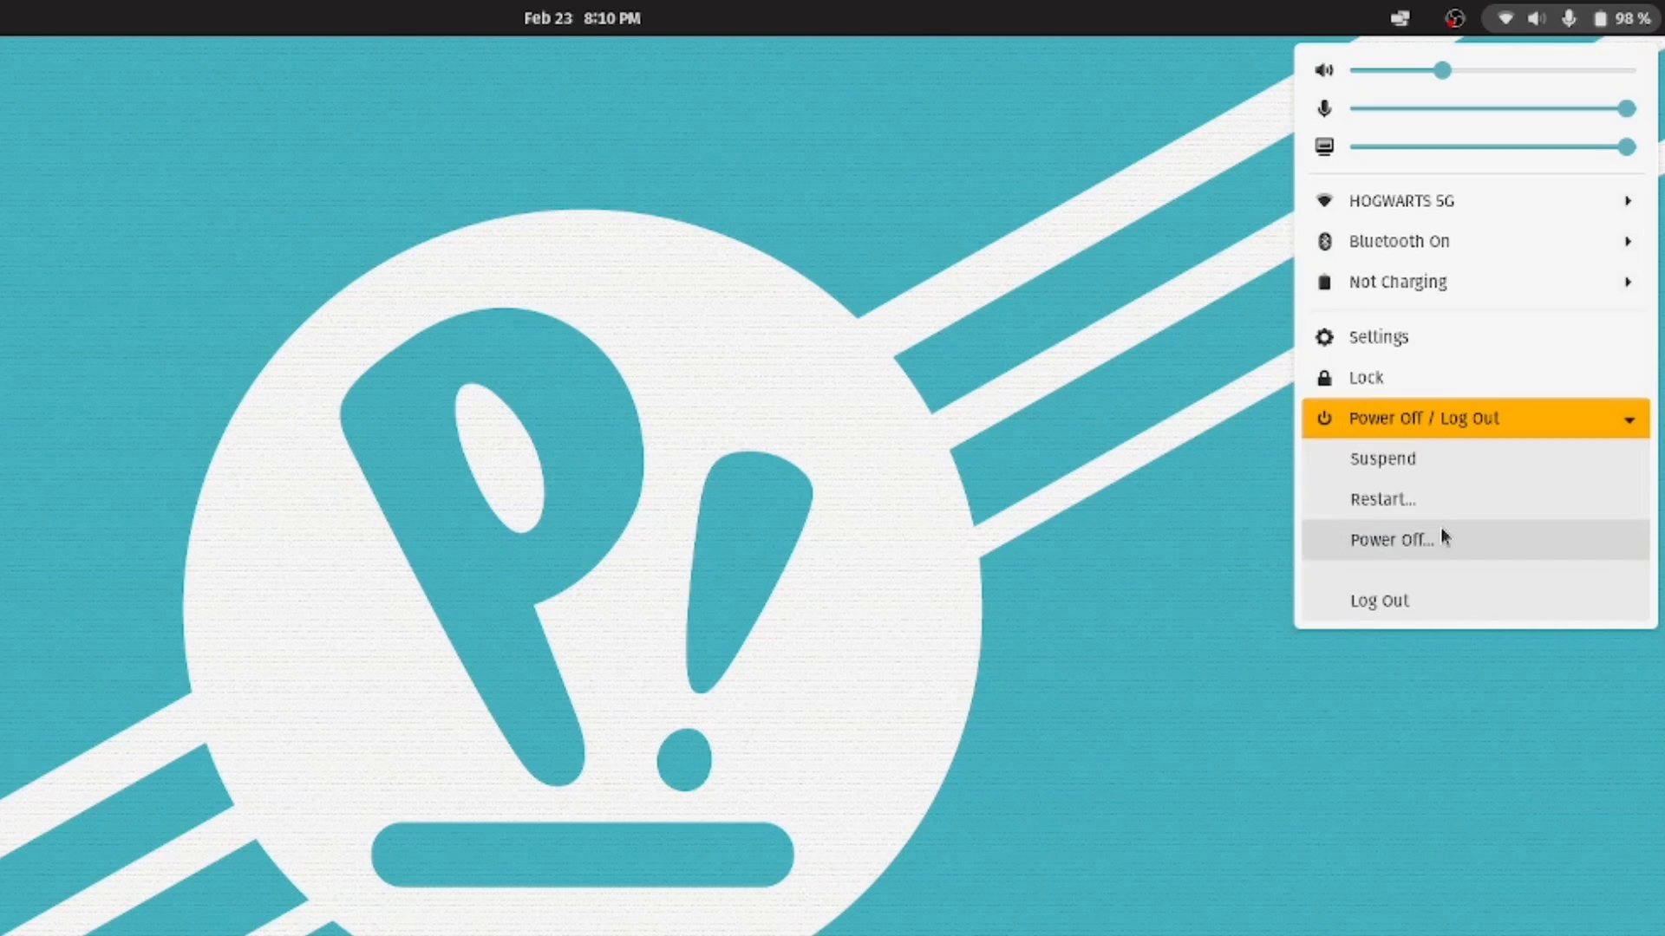
left_click(1088, 252)
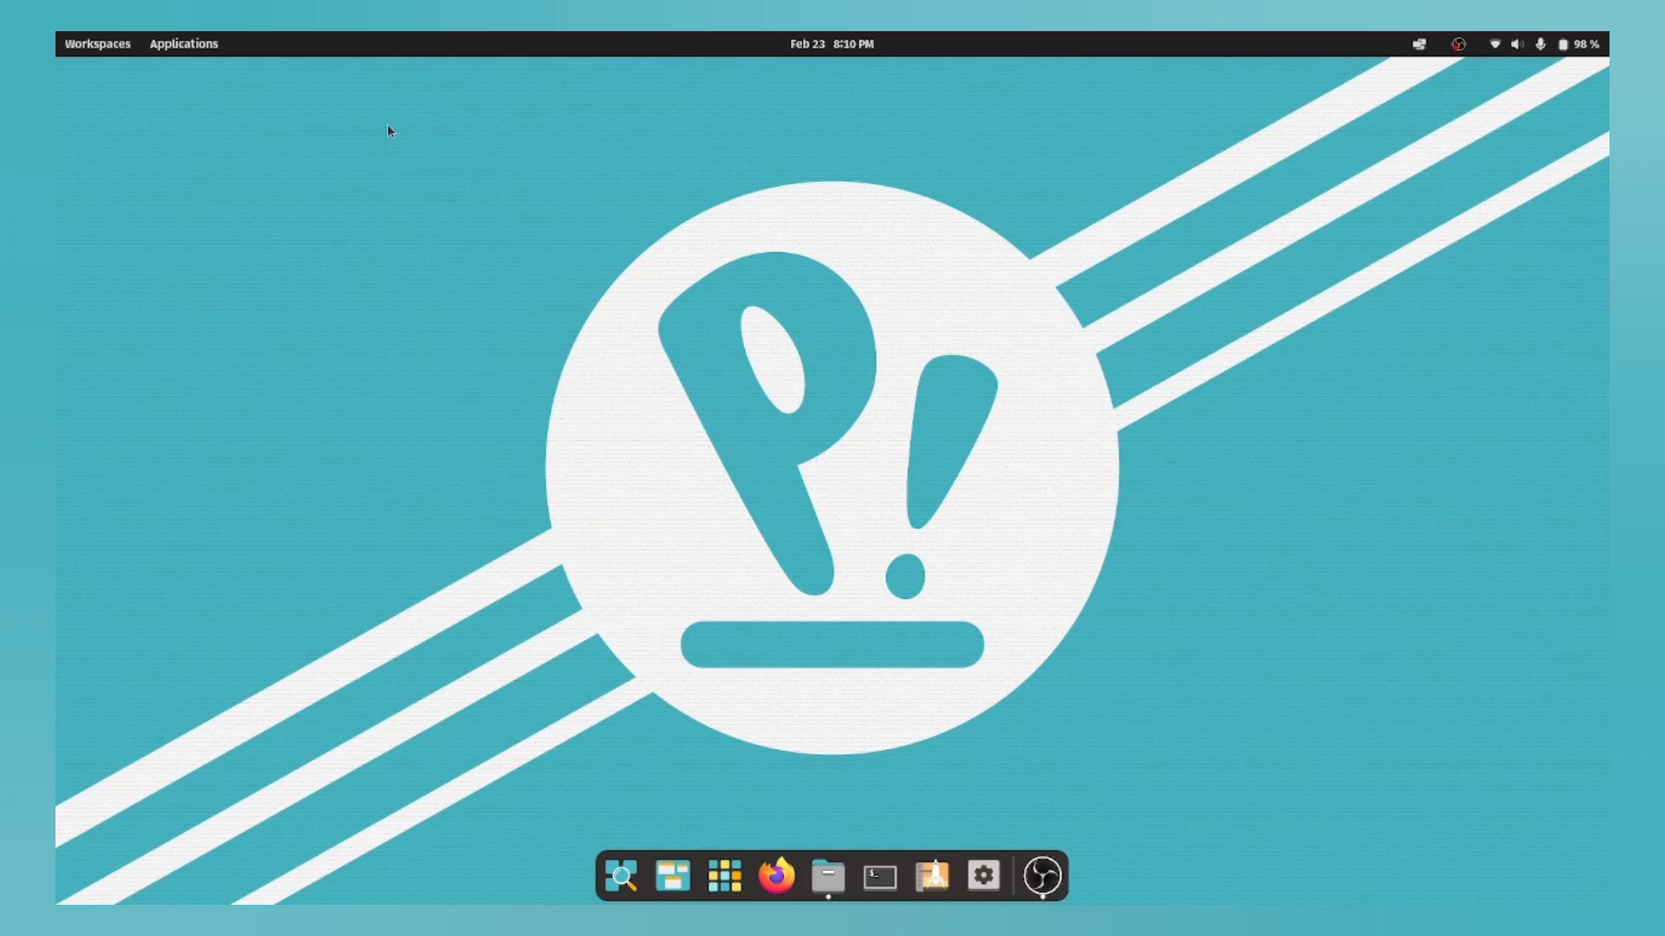
left_click(160, 43)
left_click(160, 44)
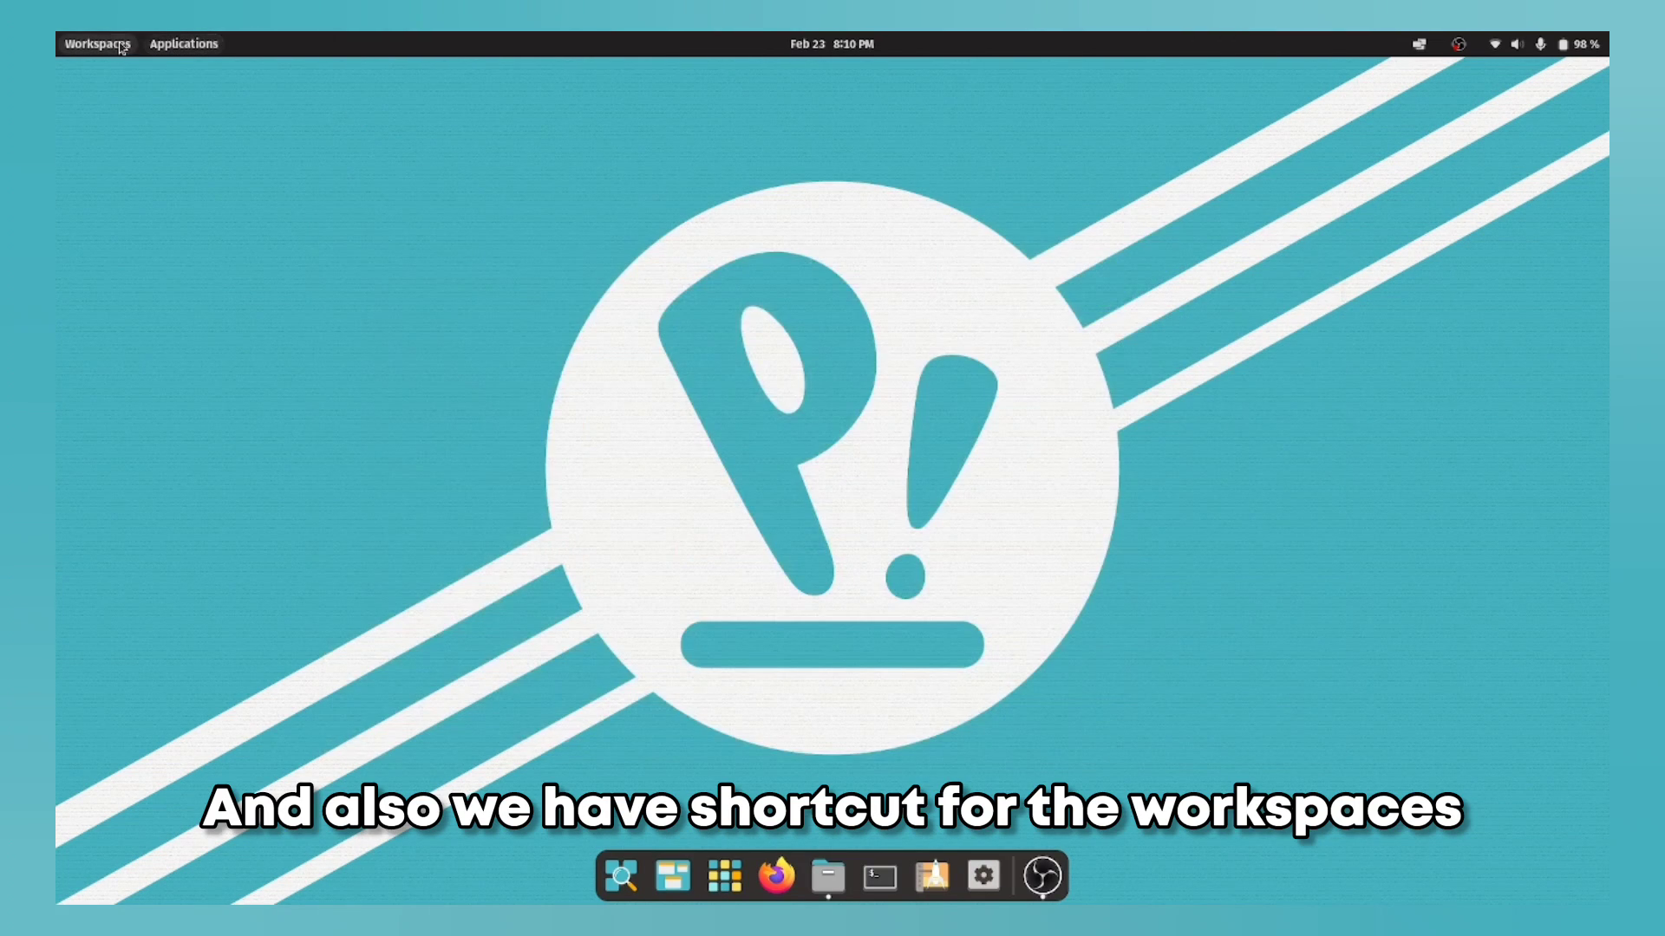
left_click(121, 45)
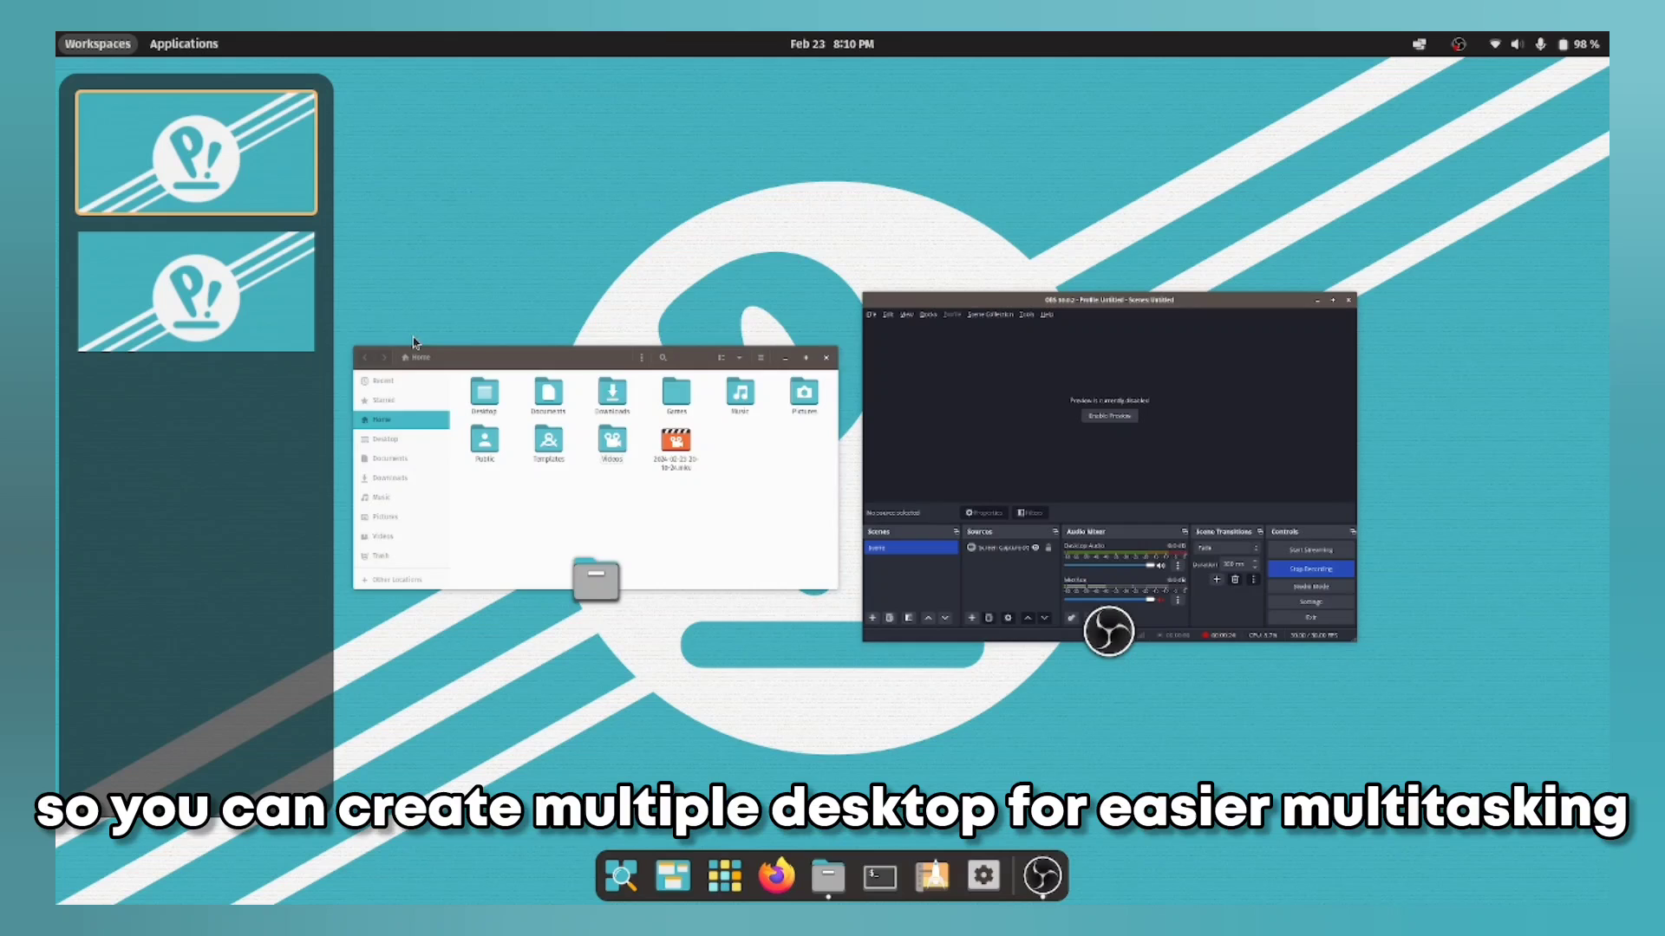
left_click(737, 265)
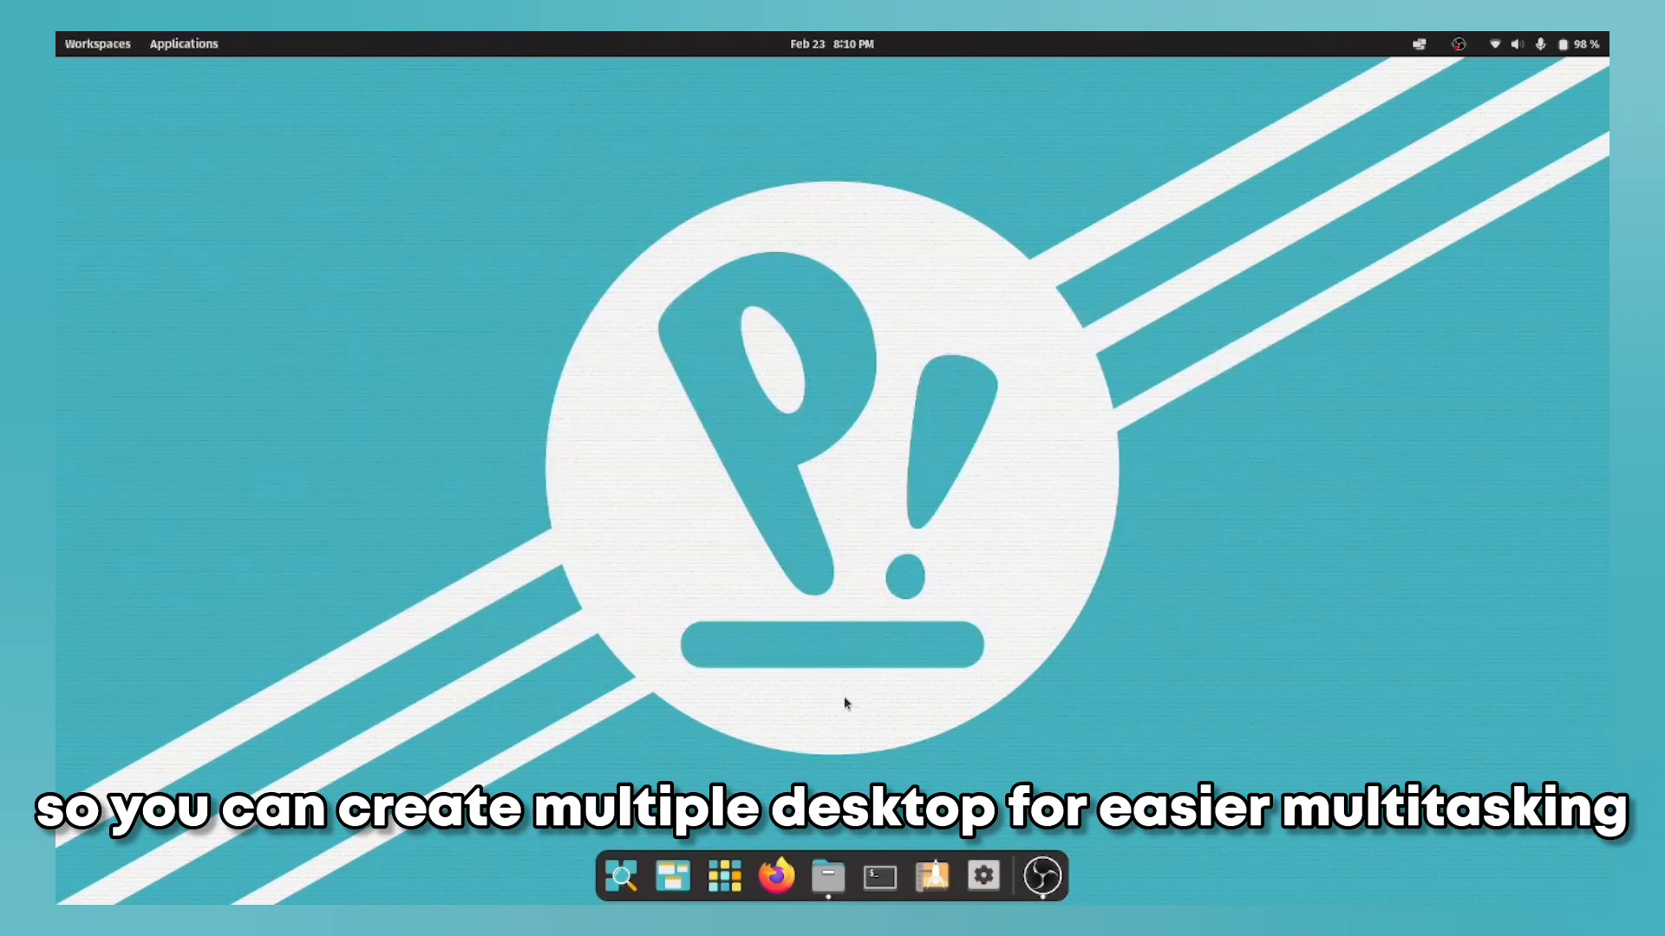
left_click(619, 880)
key("Escape")
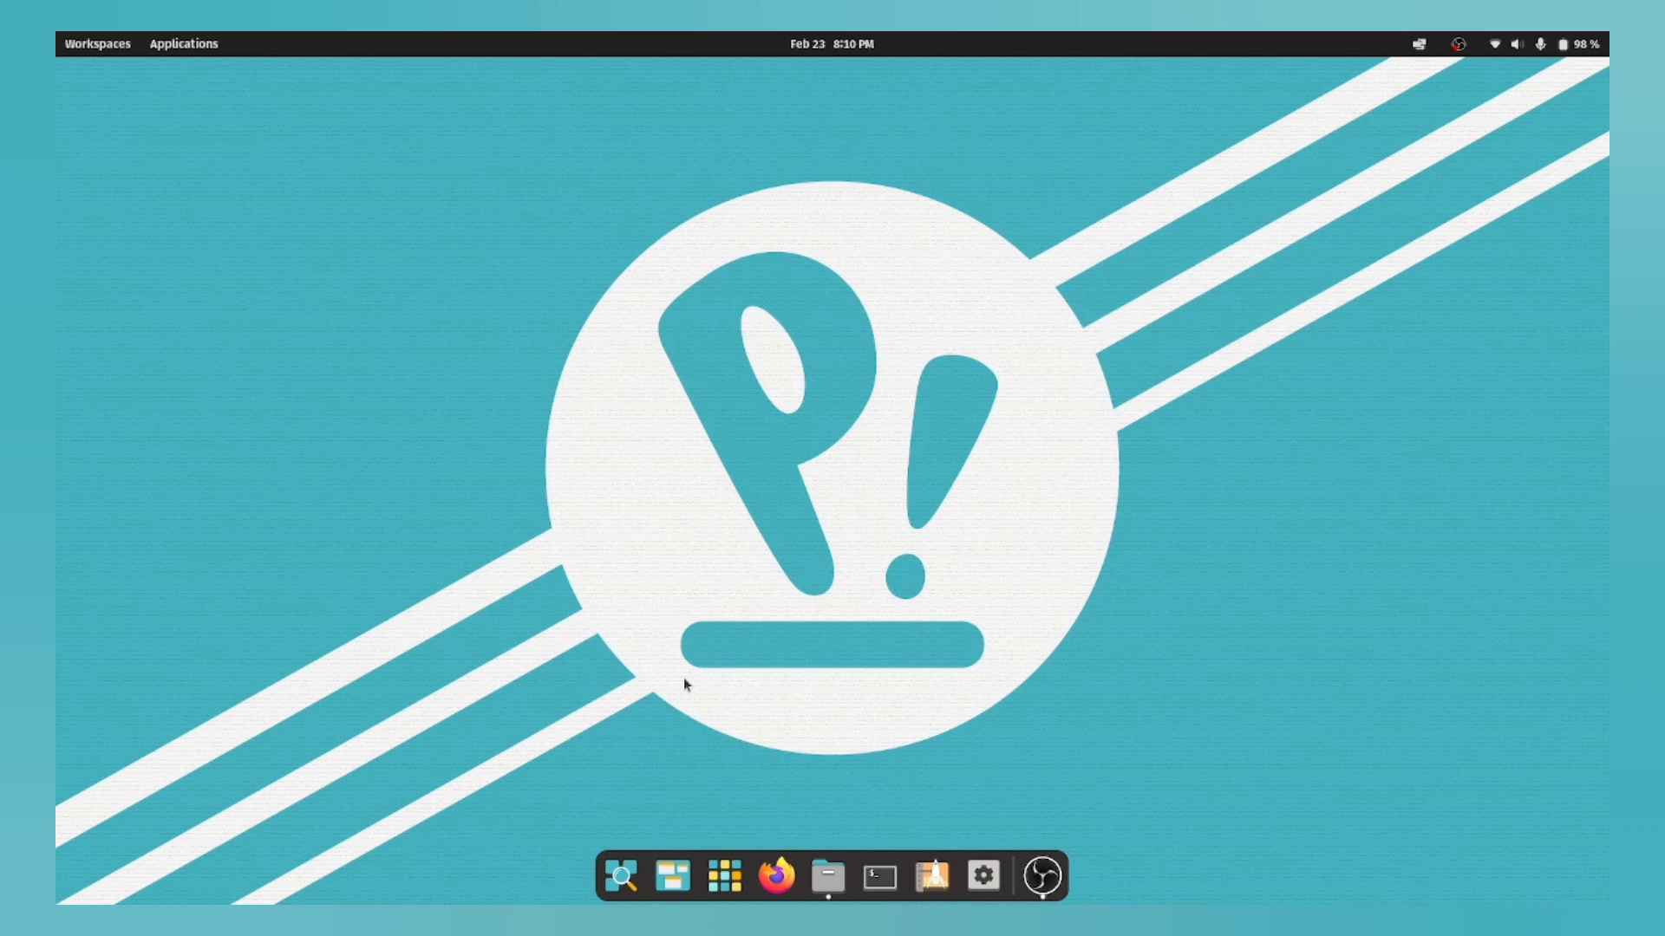
key("super")
key("Escape")
key("super")
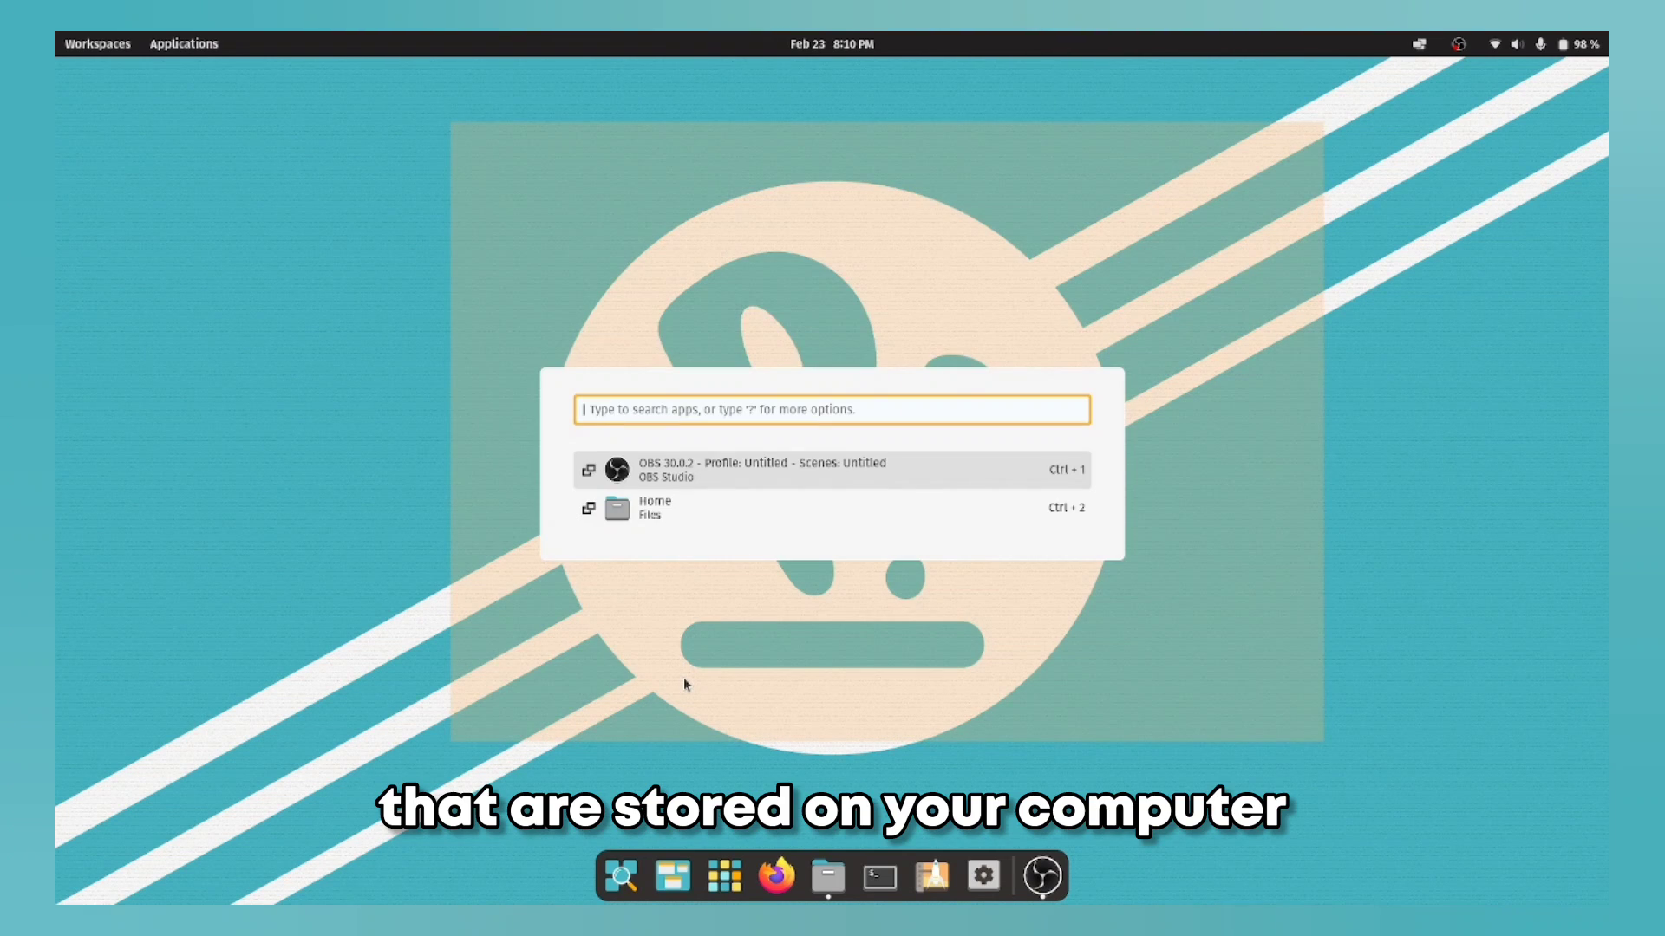
key("Escape")
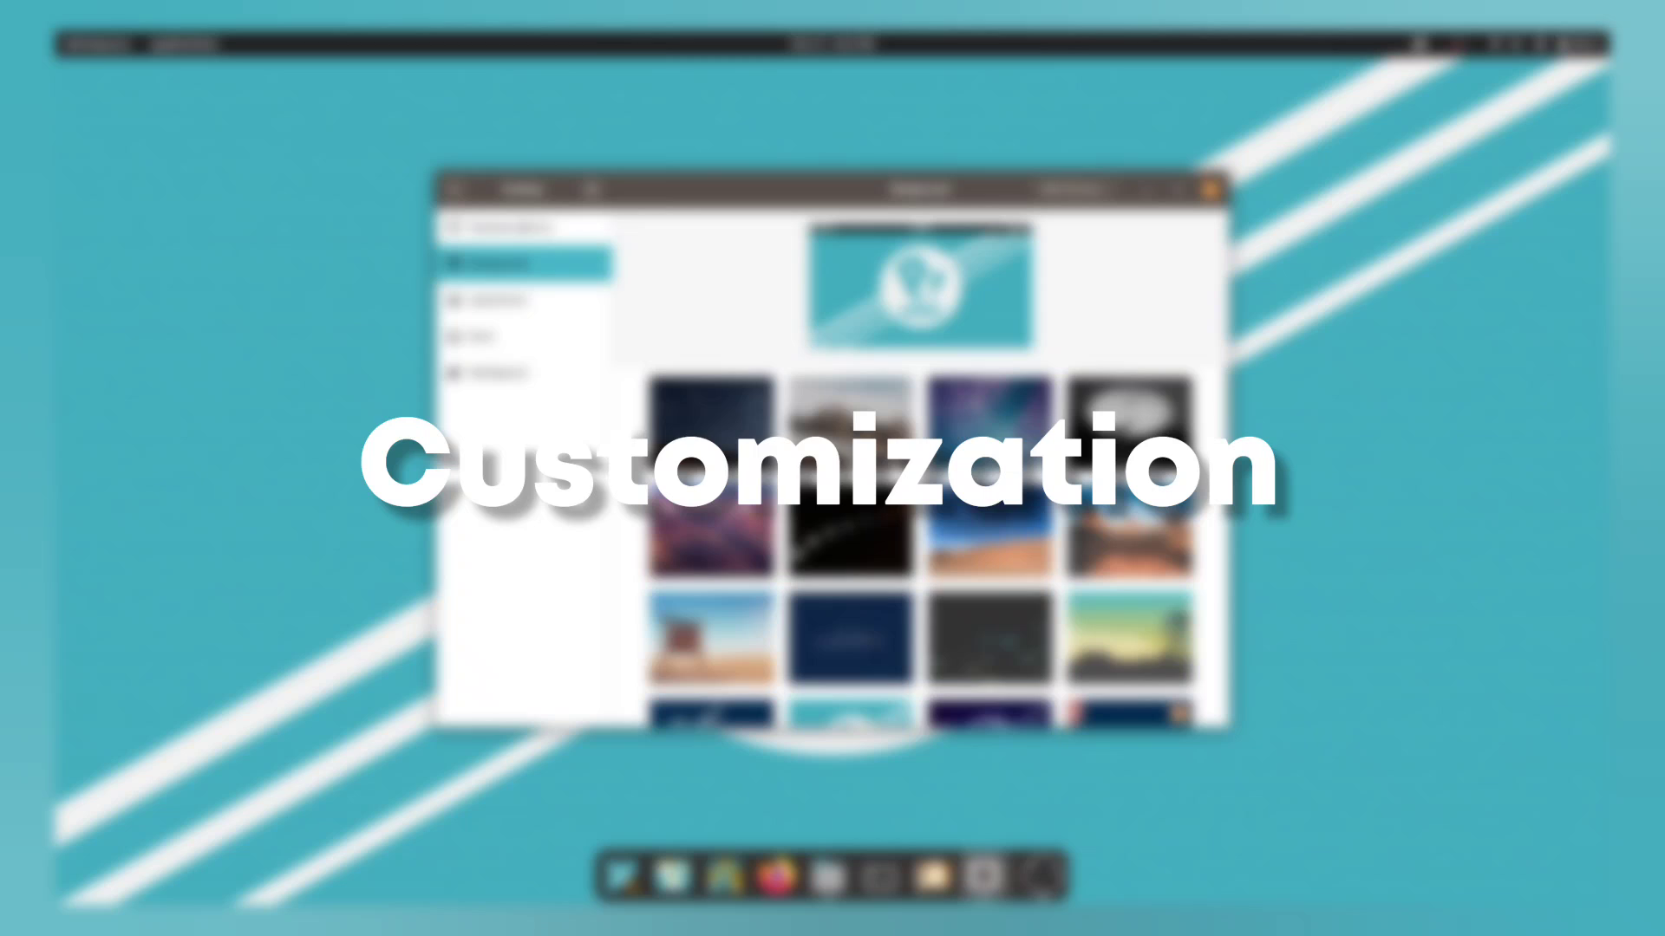
Step: Pick the pink space-station wallpaper in Background, then minimize and restore Settings
scroll(999, 429, "up", 1)
scroll(1000, 428, "down", 3)
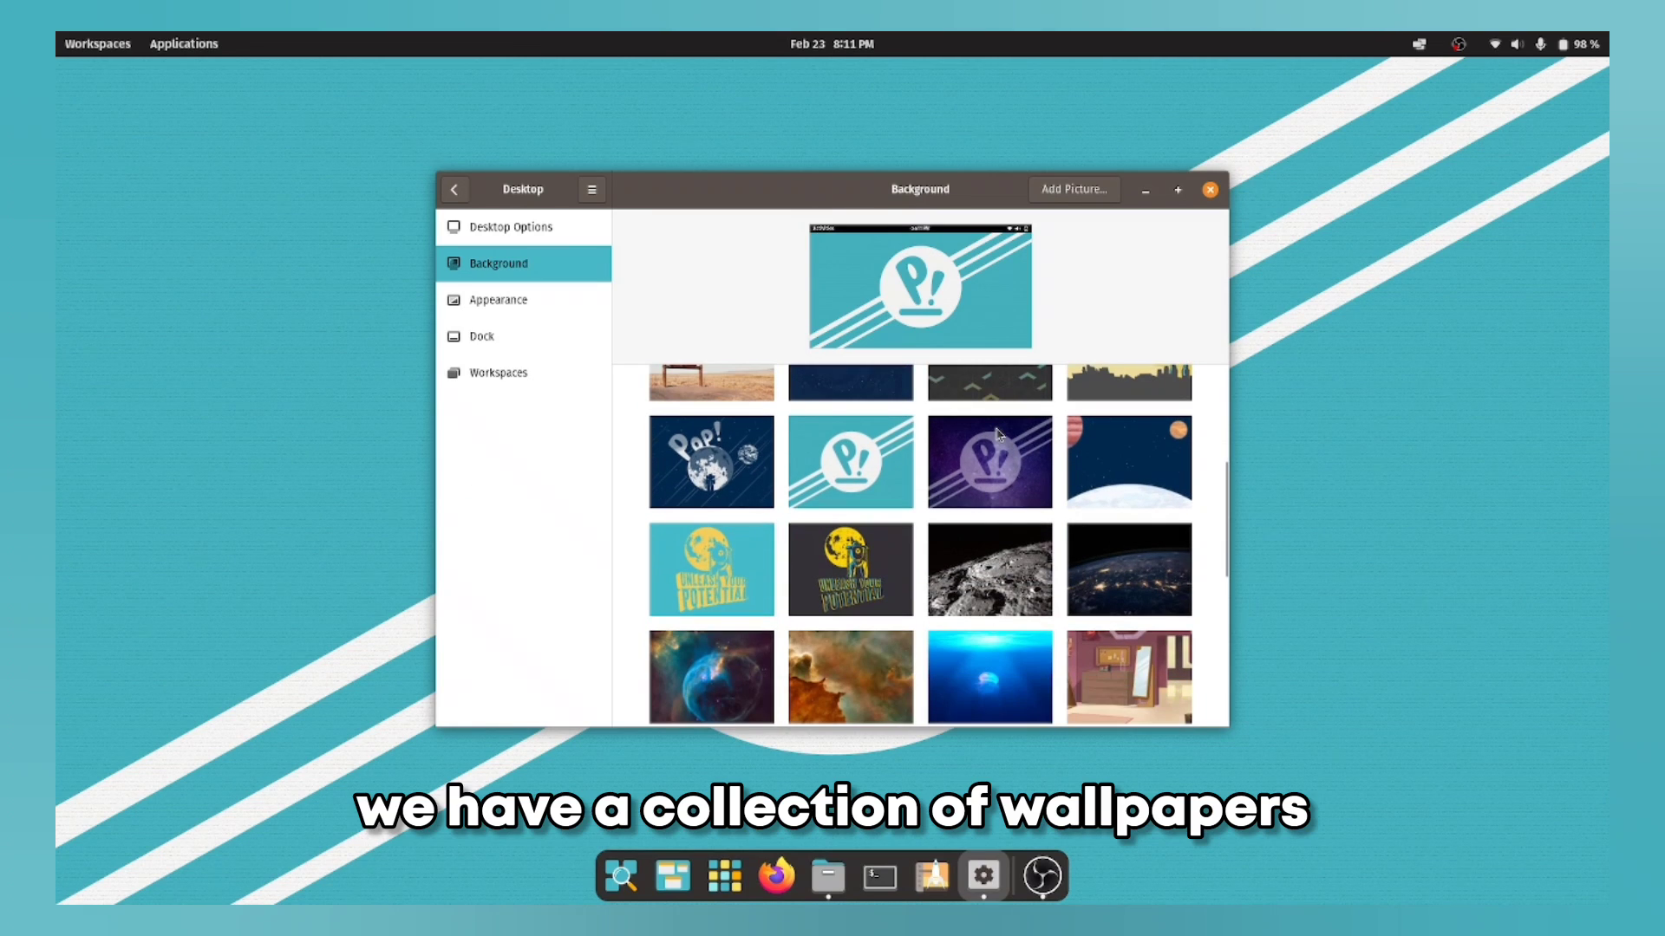
scroll(998, 430, "down", 1)
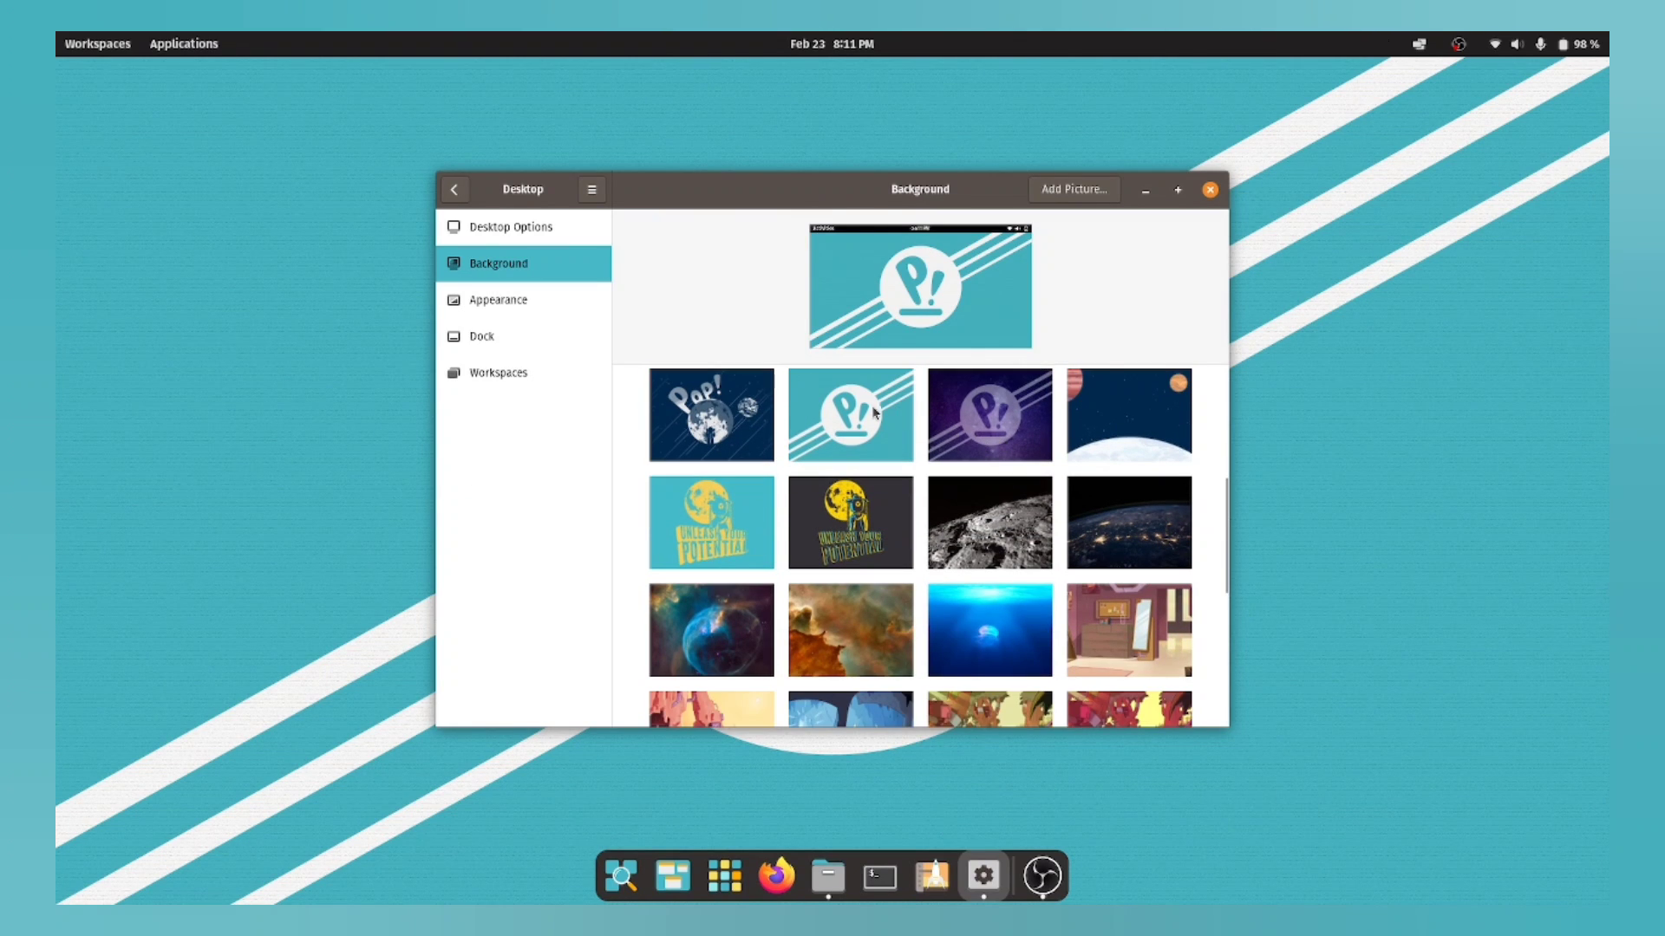
left_click(711, 426)
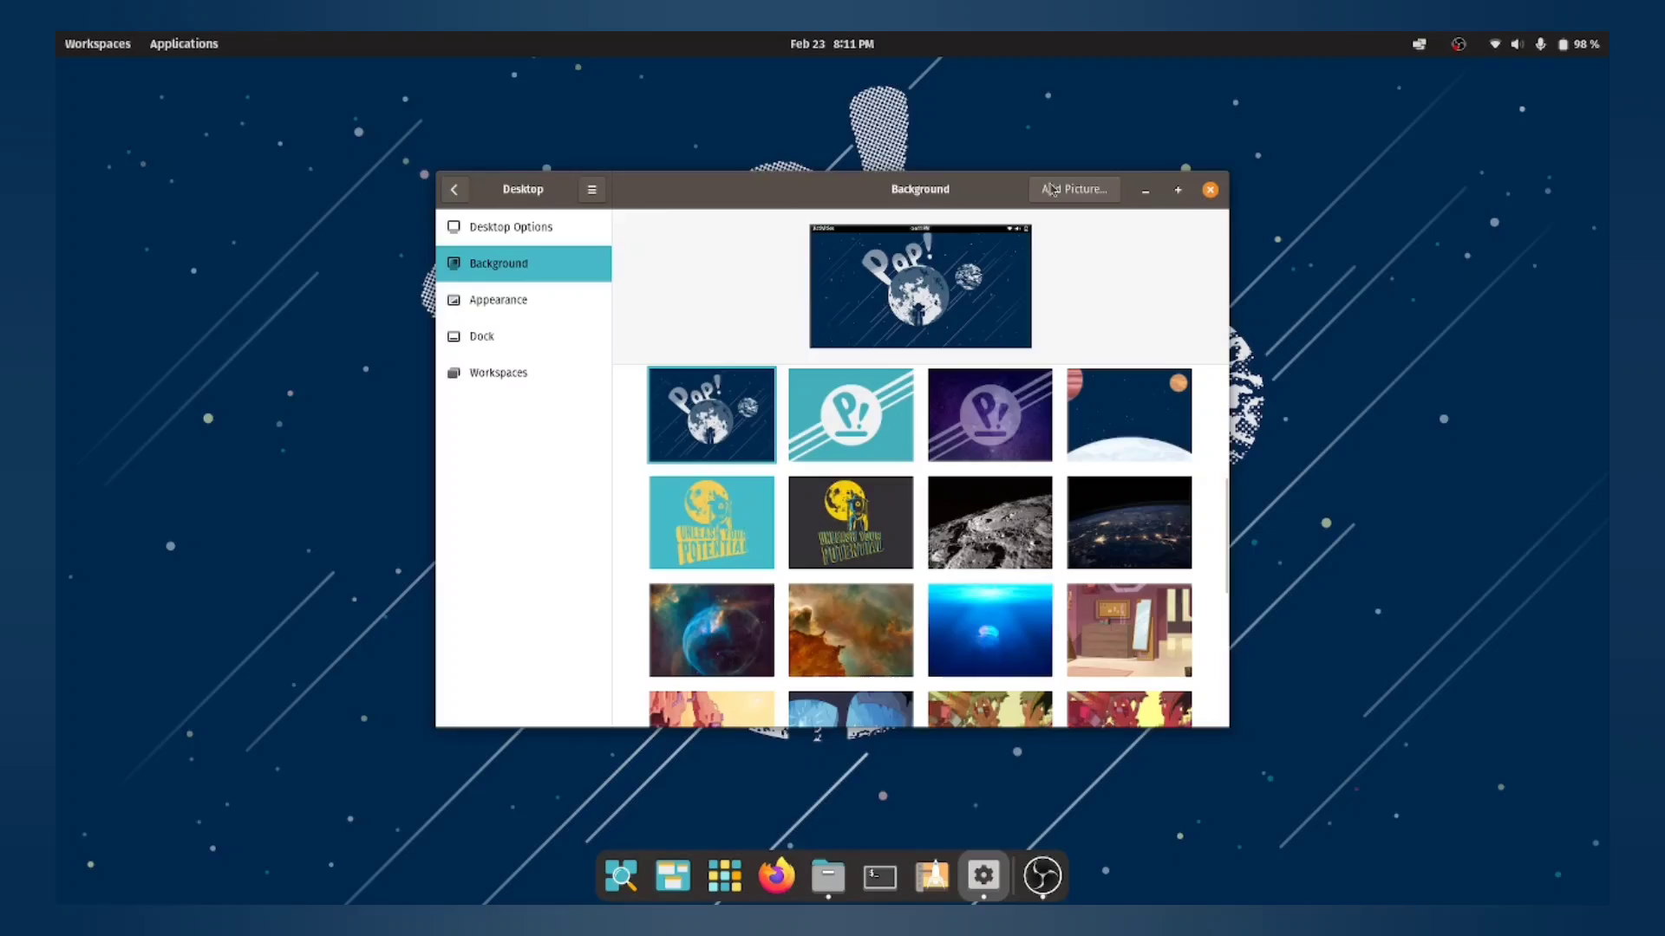
left_click(983, 876)
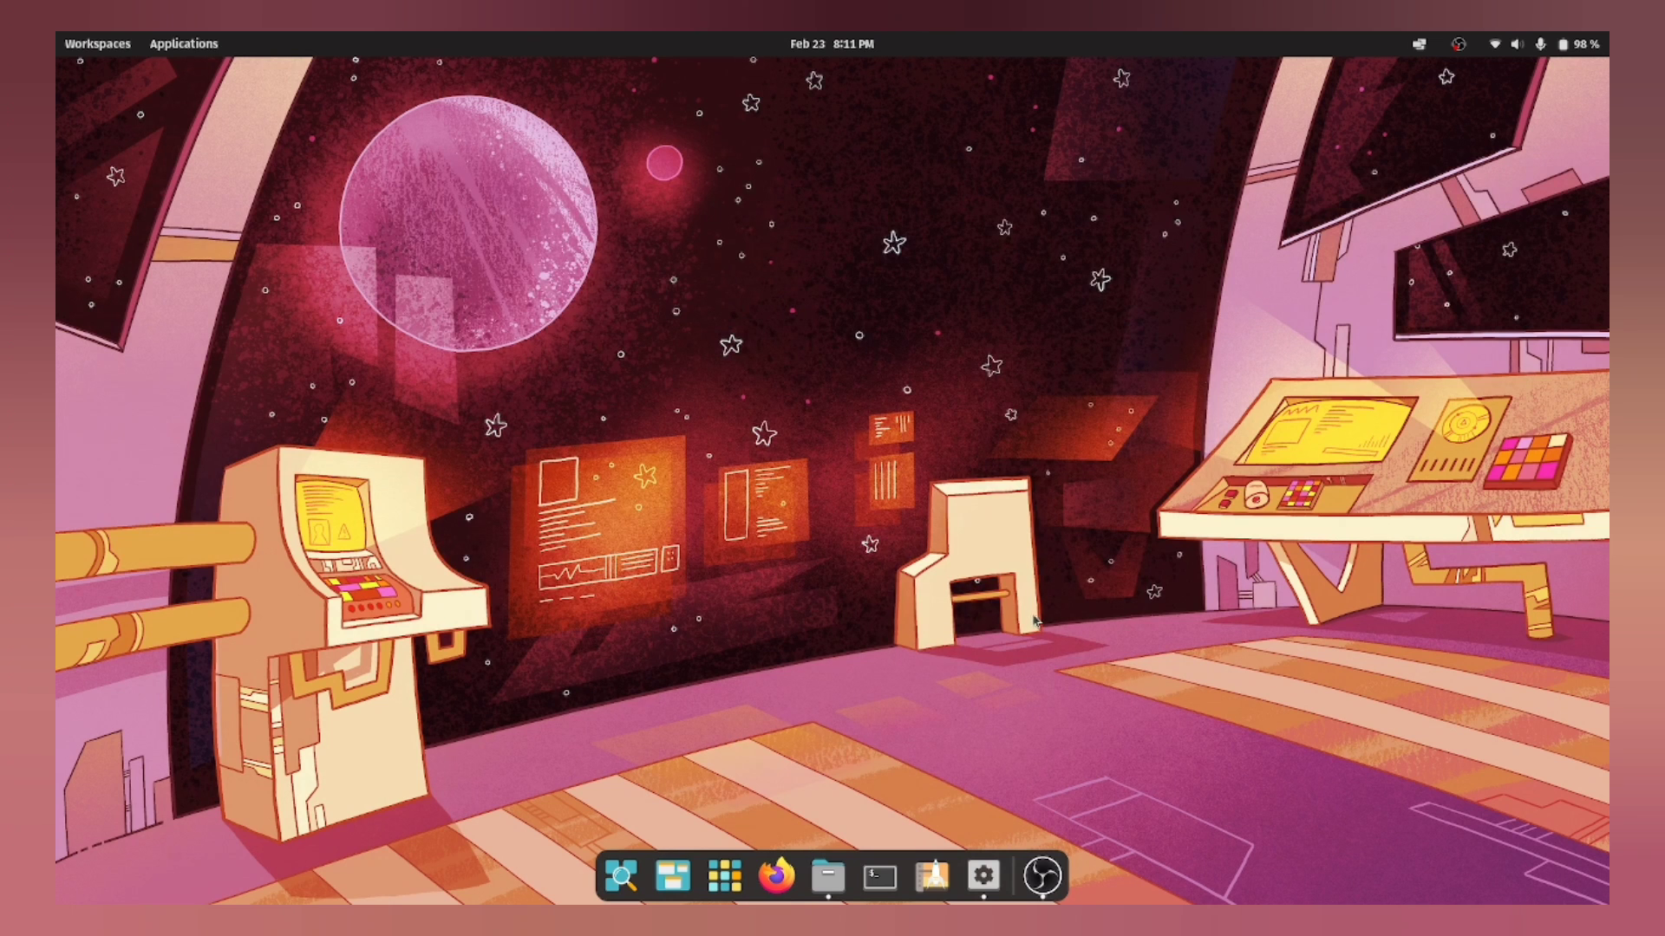
left_click(983, 877)
Step: Open the Appearance options and briefly check the app launcher and system status menu
left_click(546, 308)
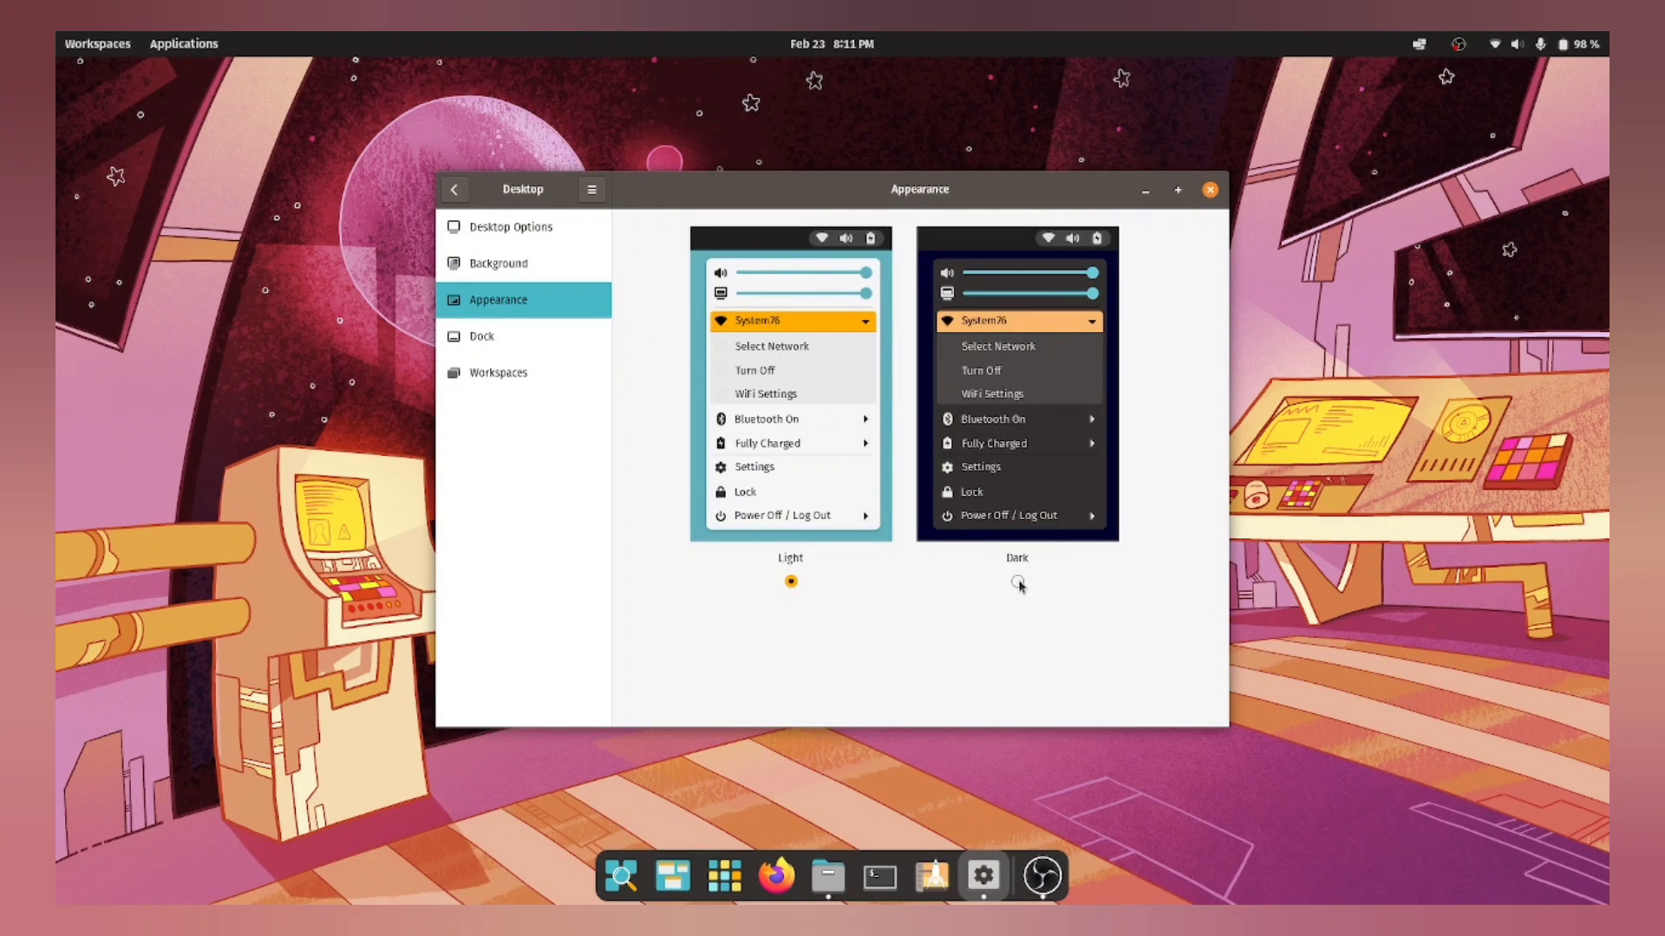
key("super+a")
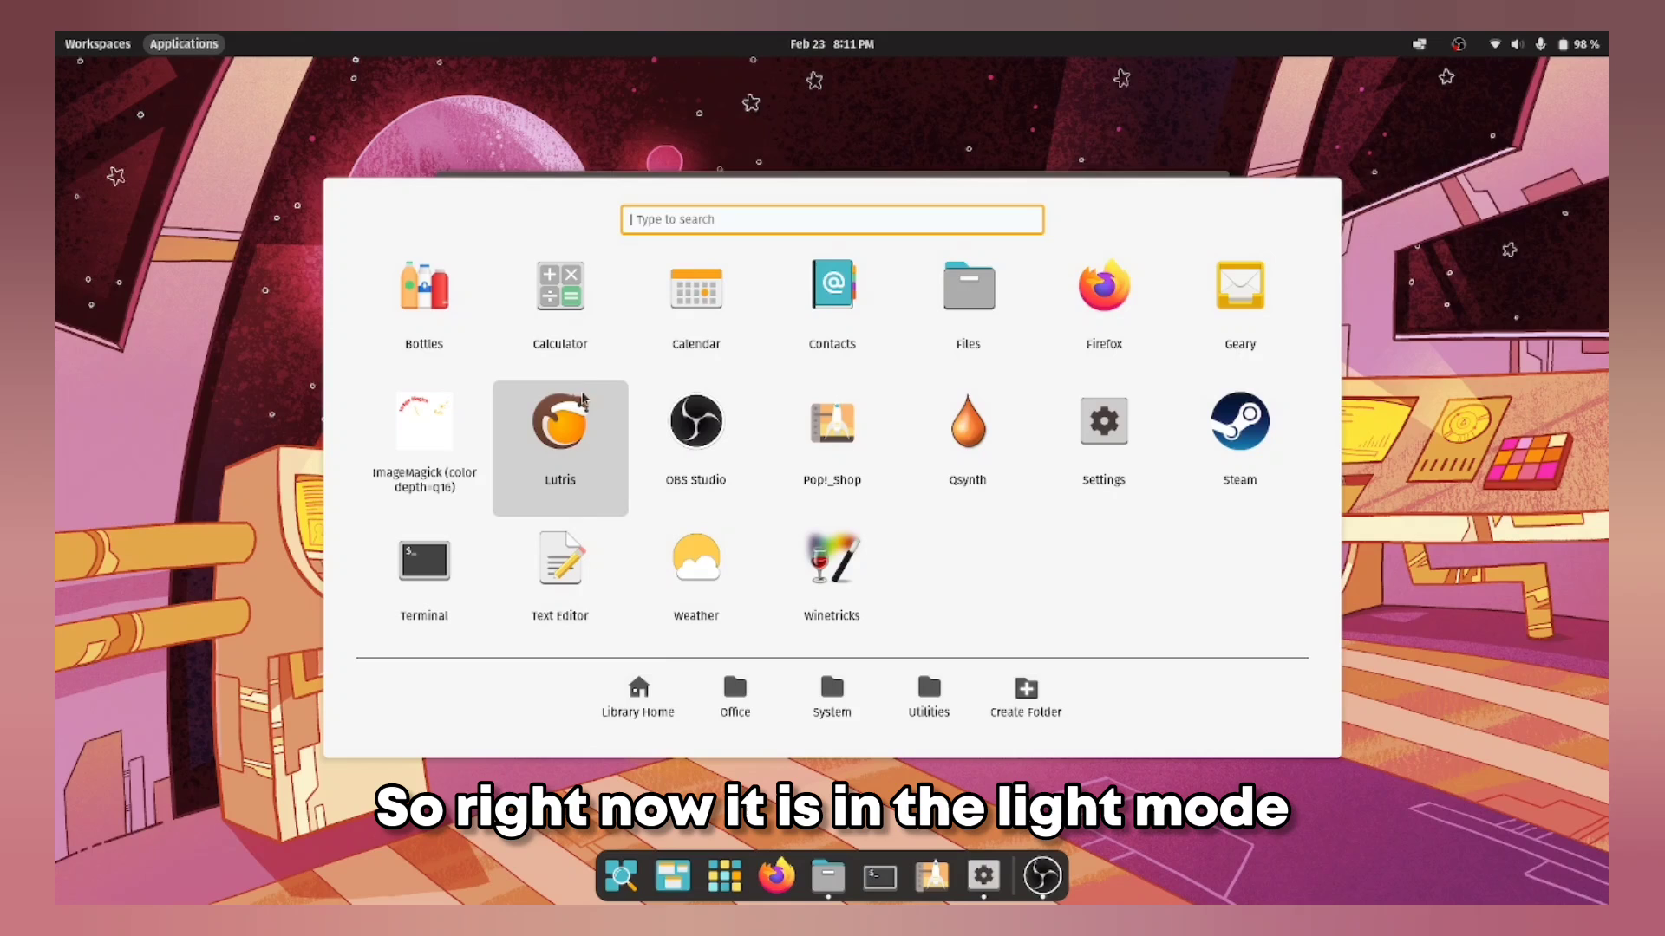
left_click(1092, 426)
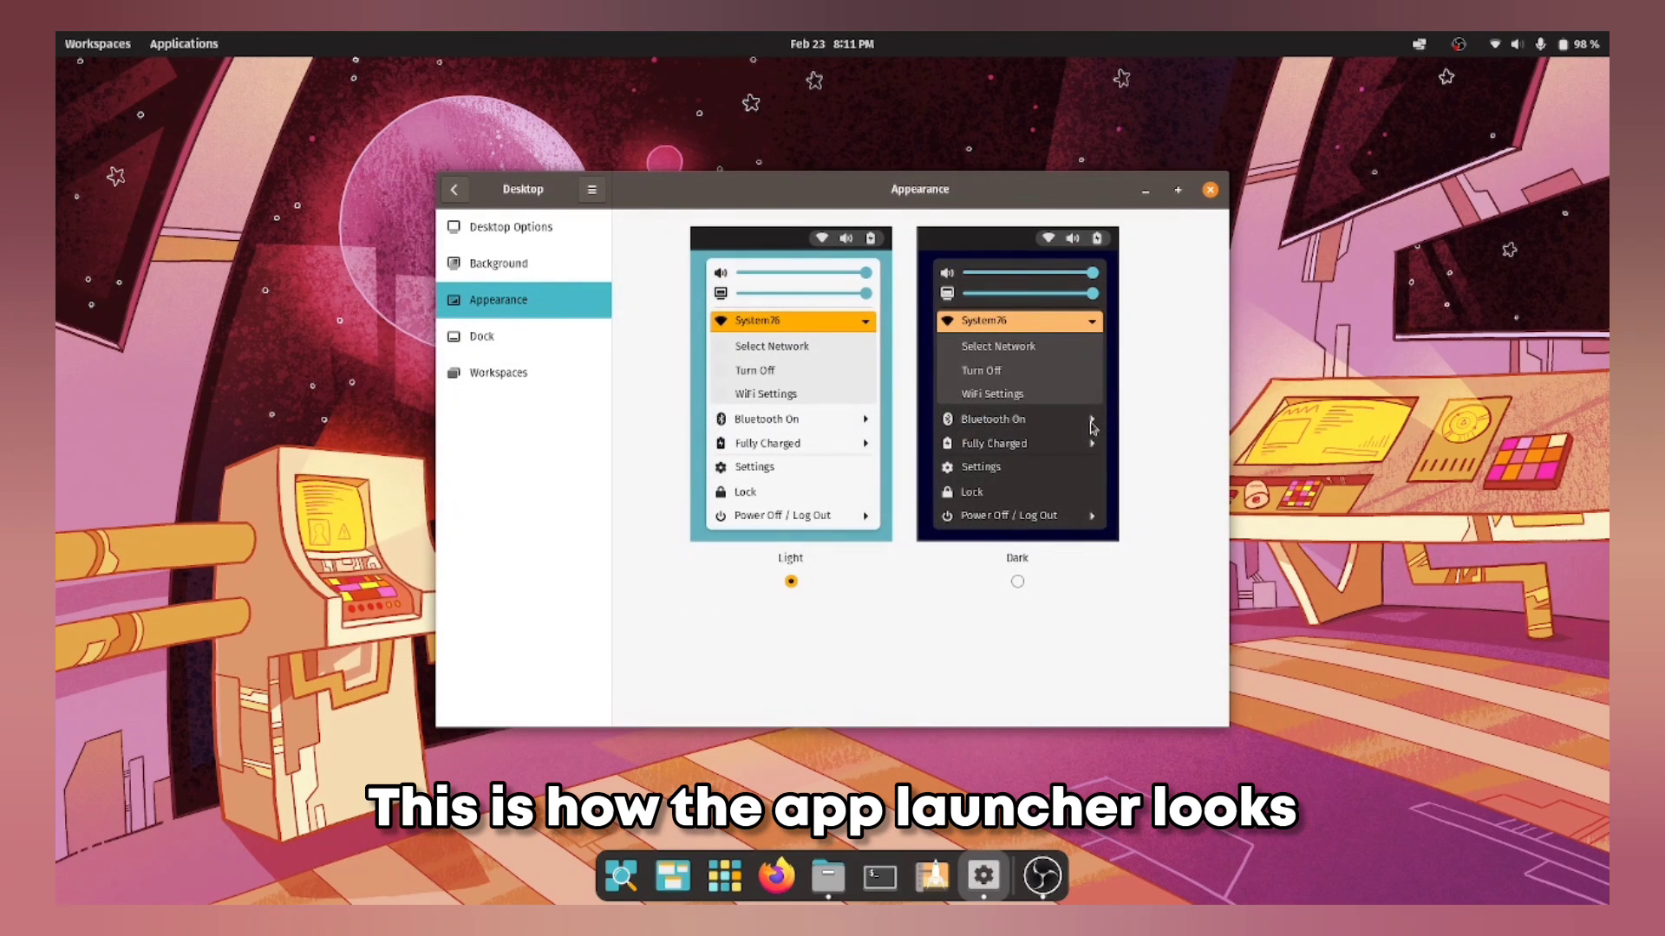
left_click(1544, 44)
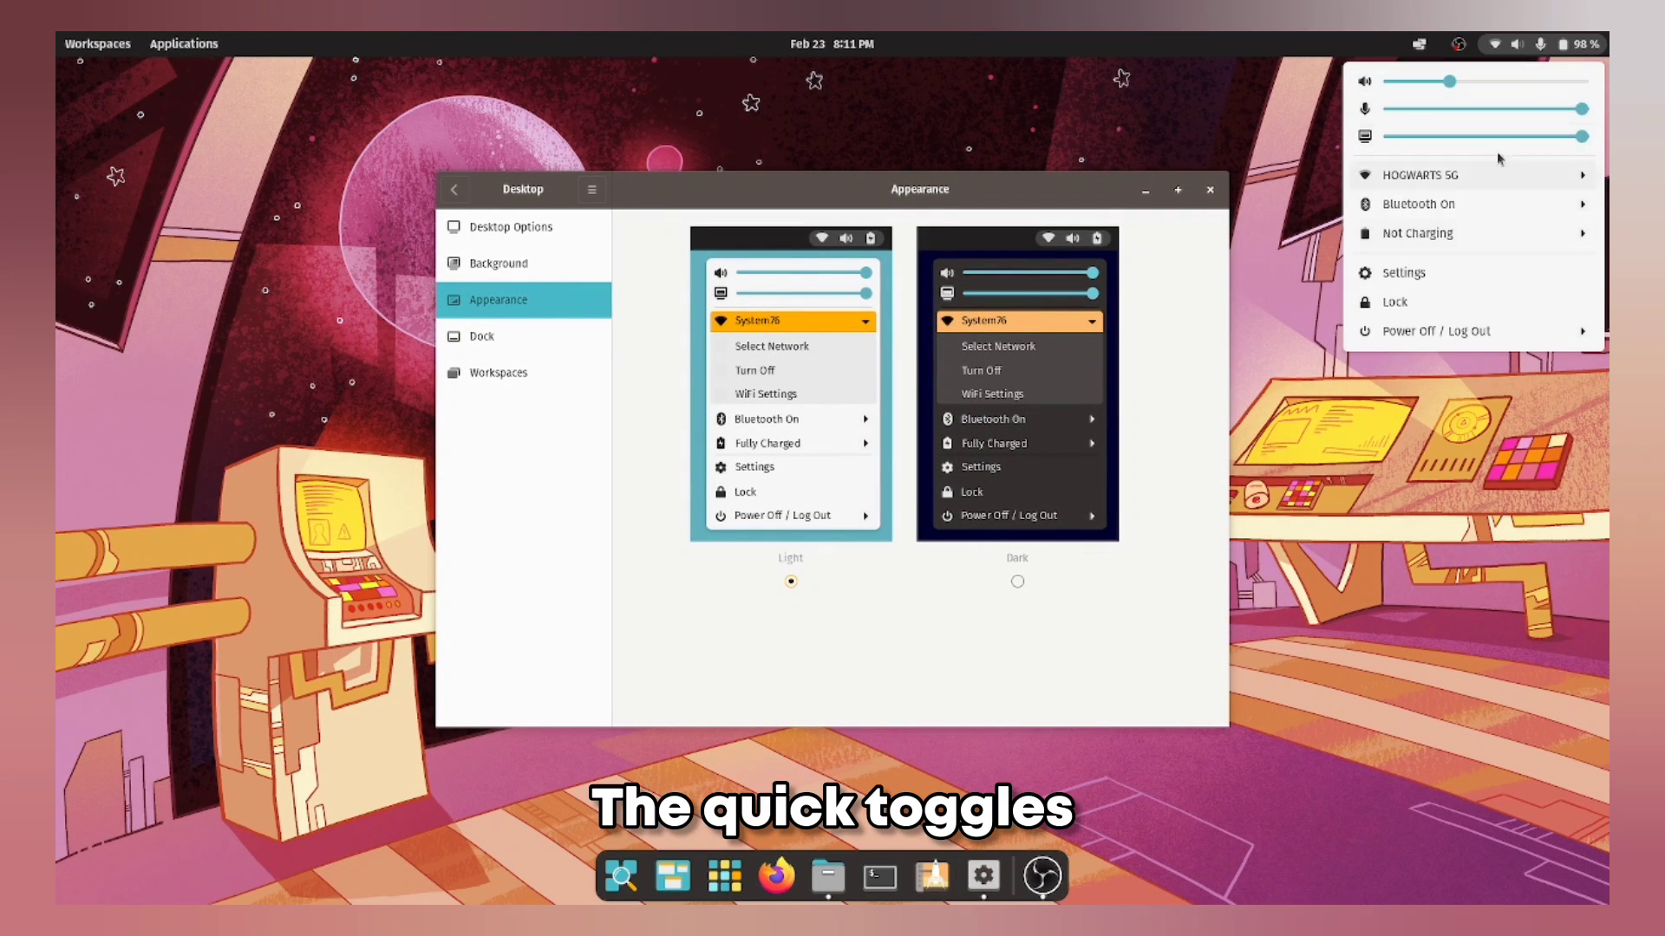
left_click(882, 594)
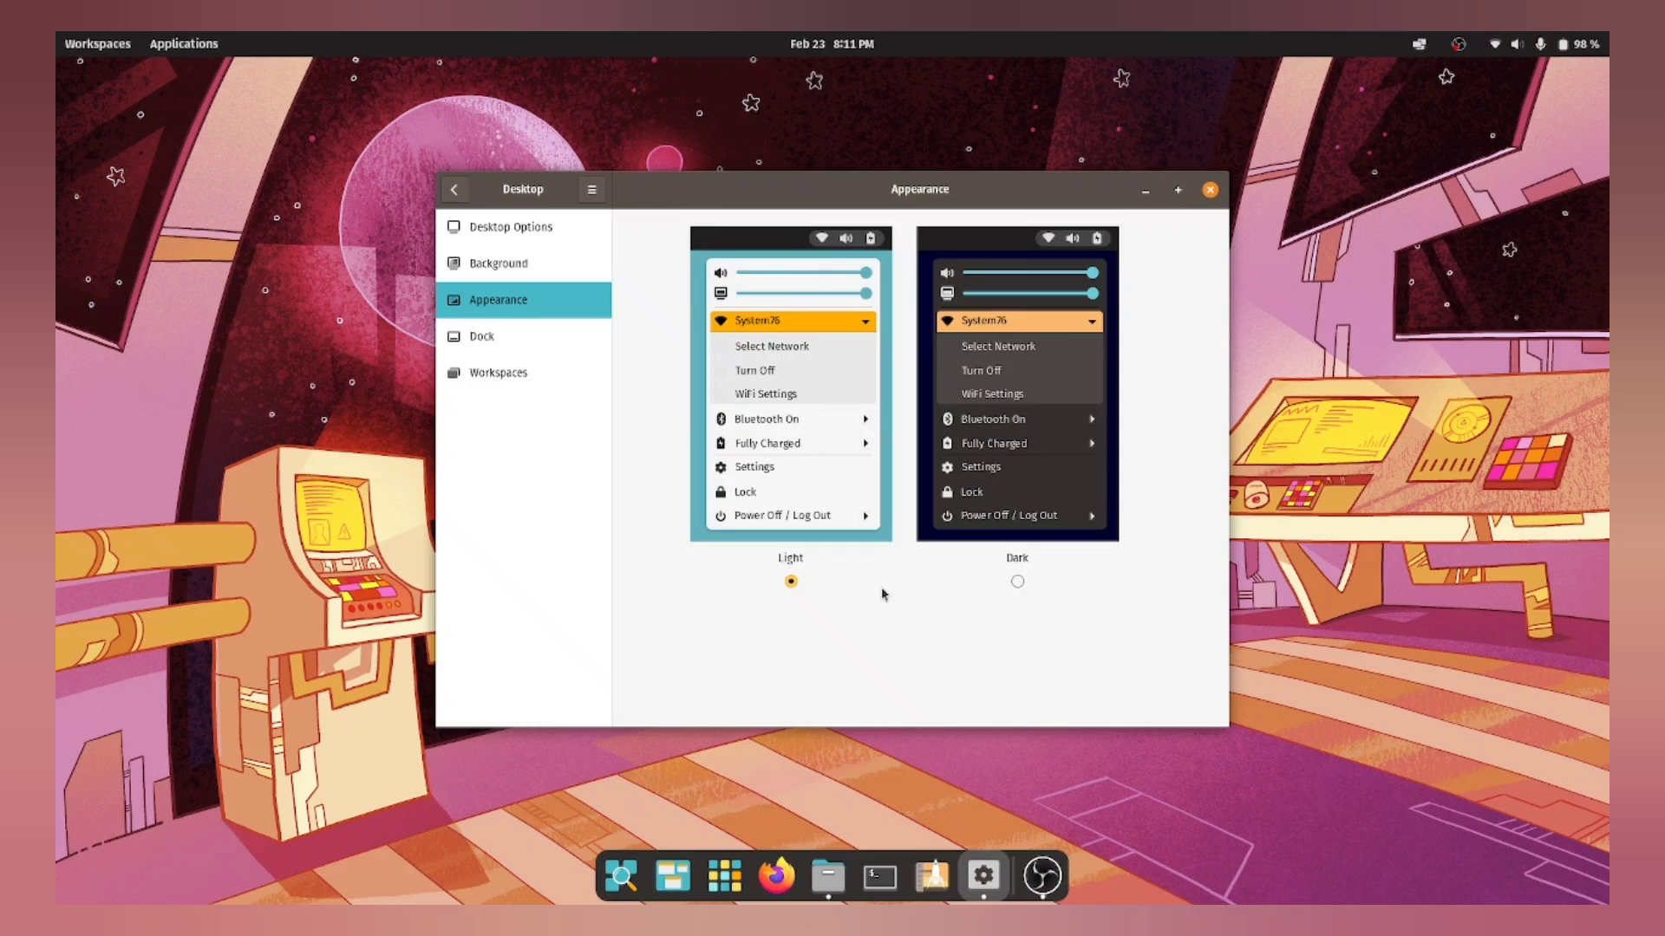
Step: Switch the desktop to the Dark style and preview it via the launcher and status menu
left_click(1017, 581)
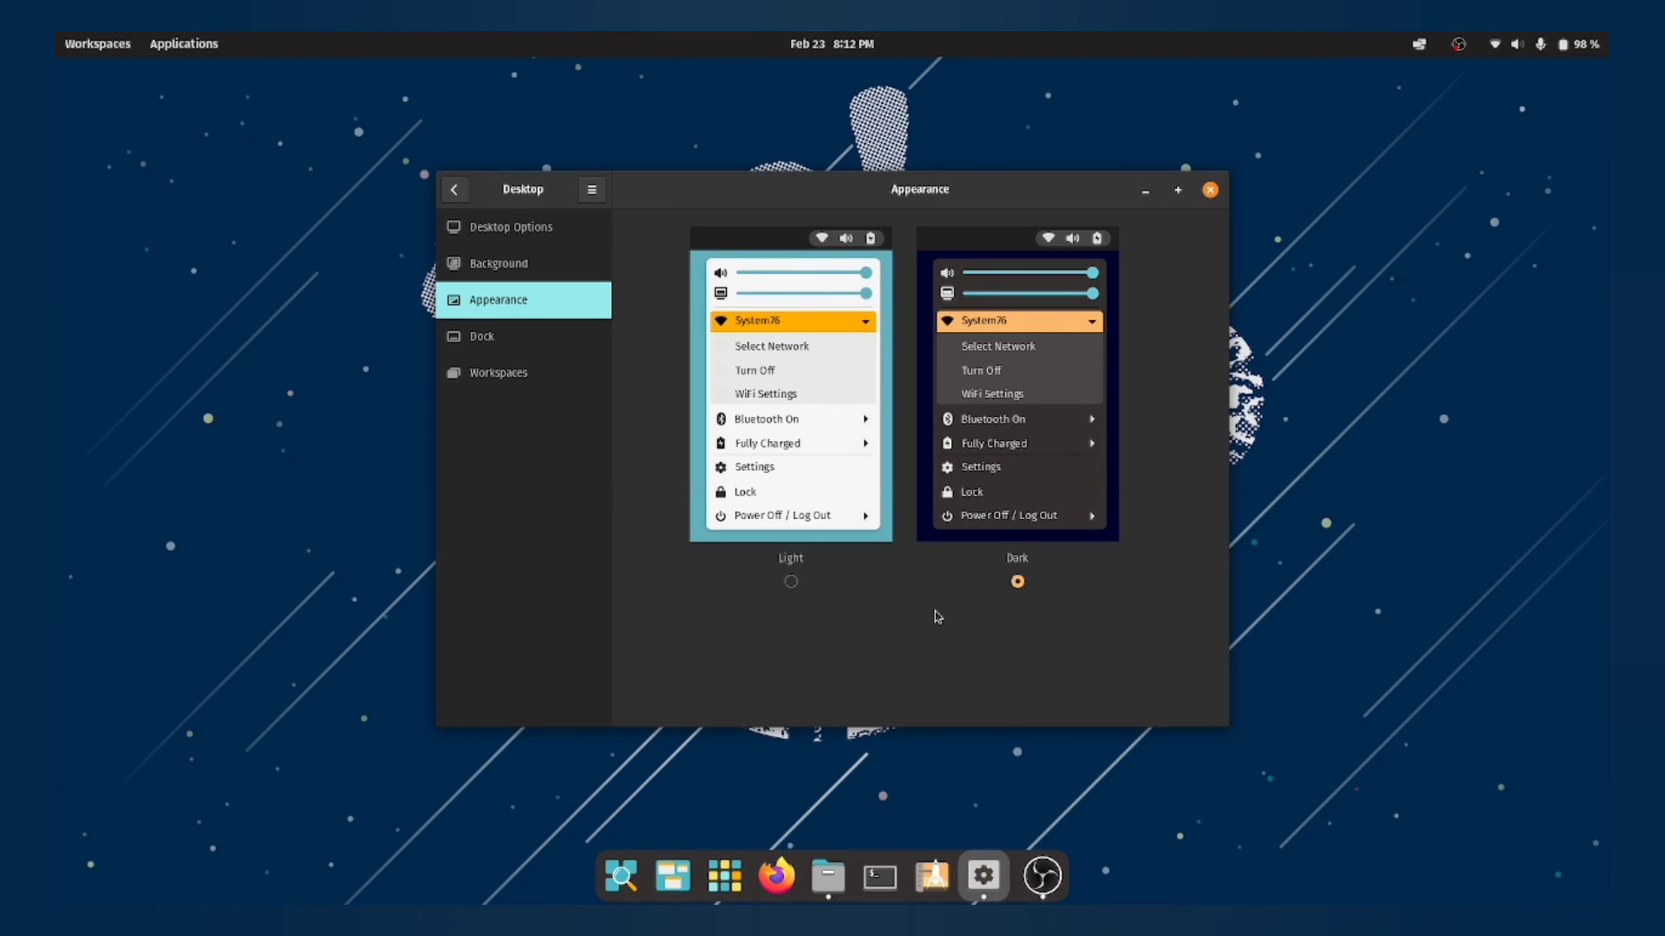
key("super")
key("Escape")
left_click(1531, 40)
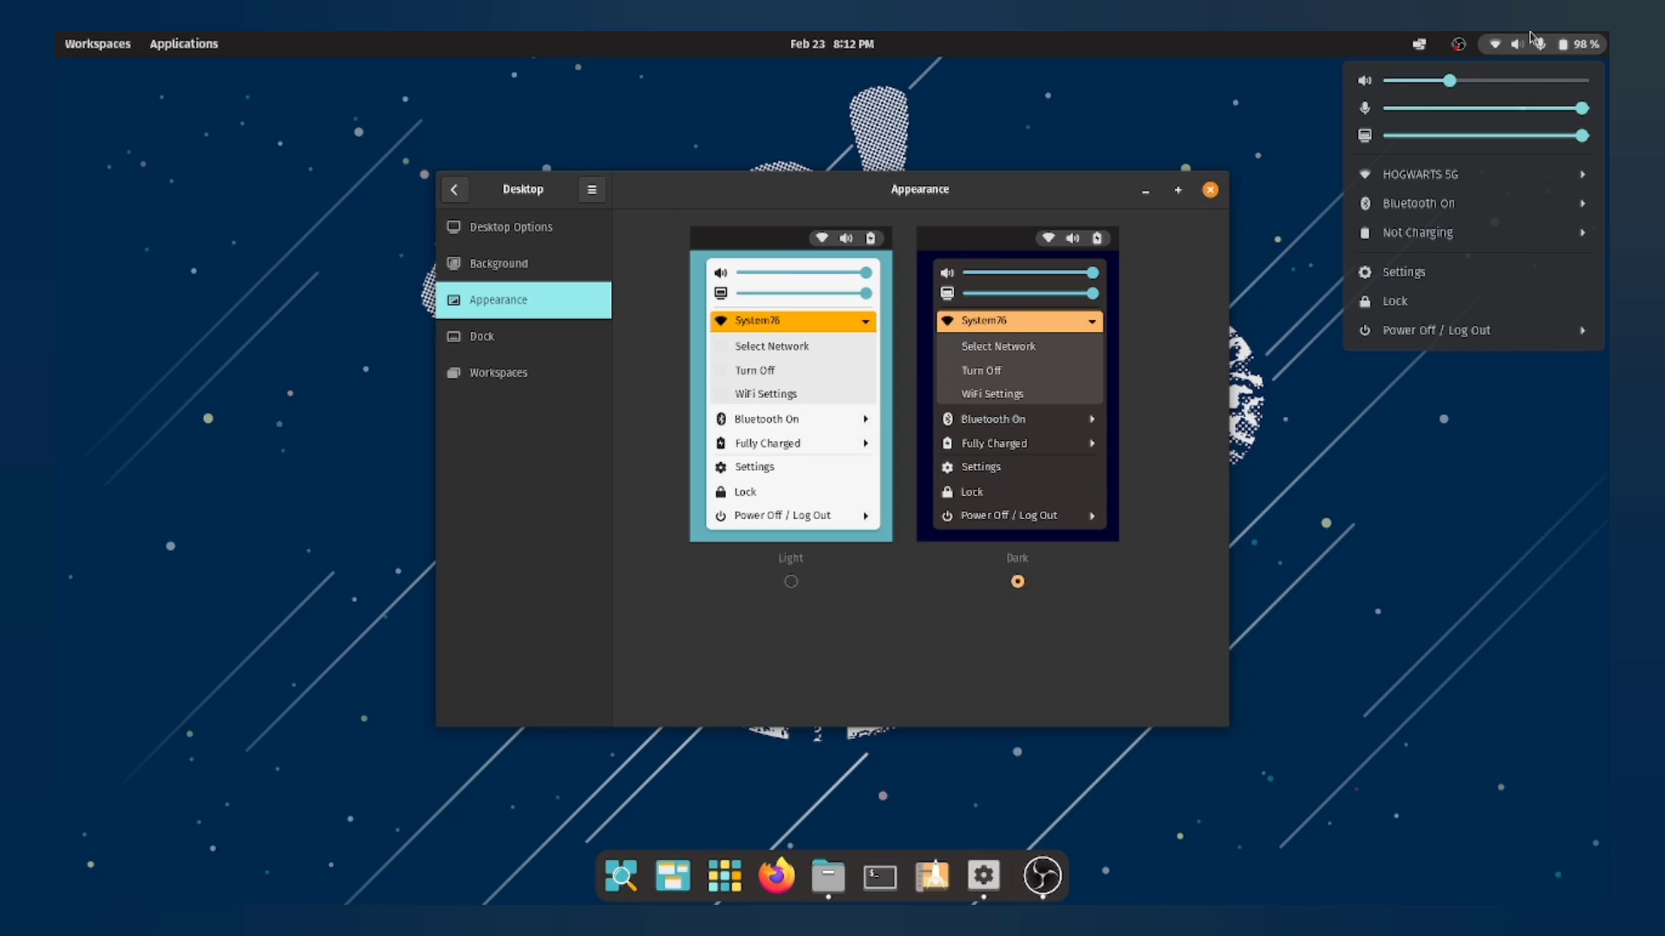
left_click(945, 609)
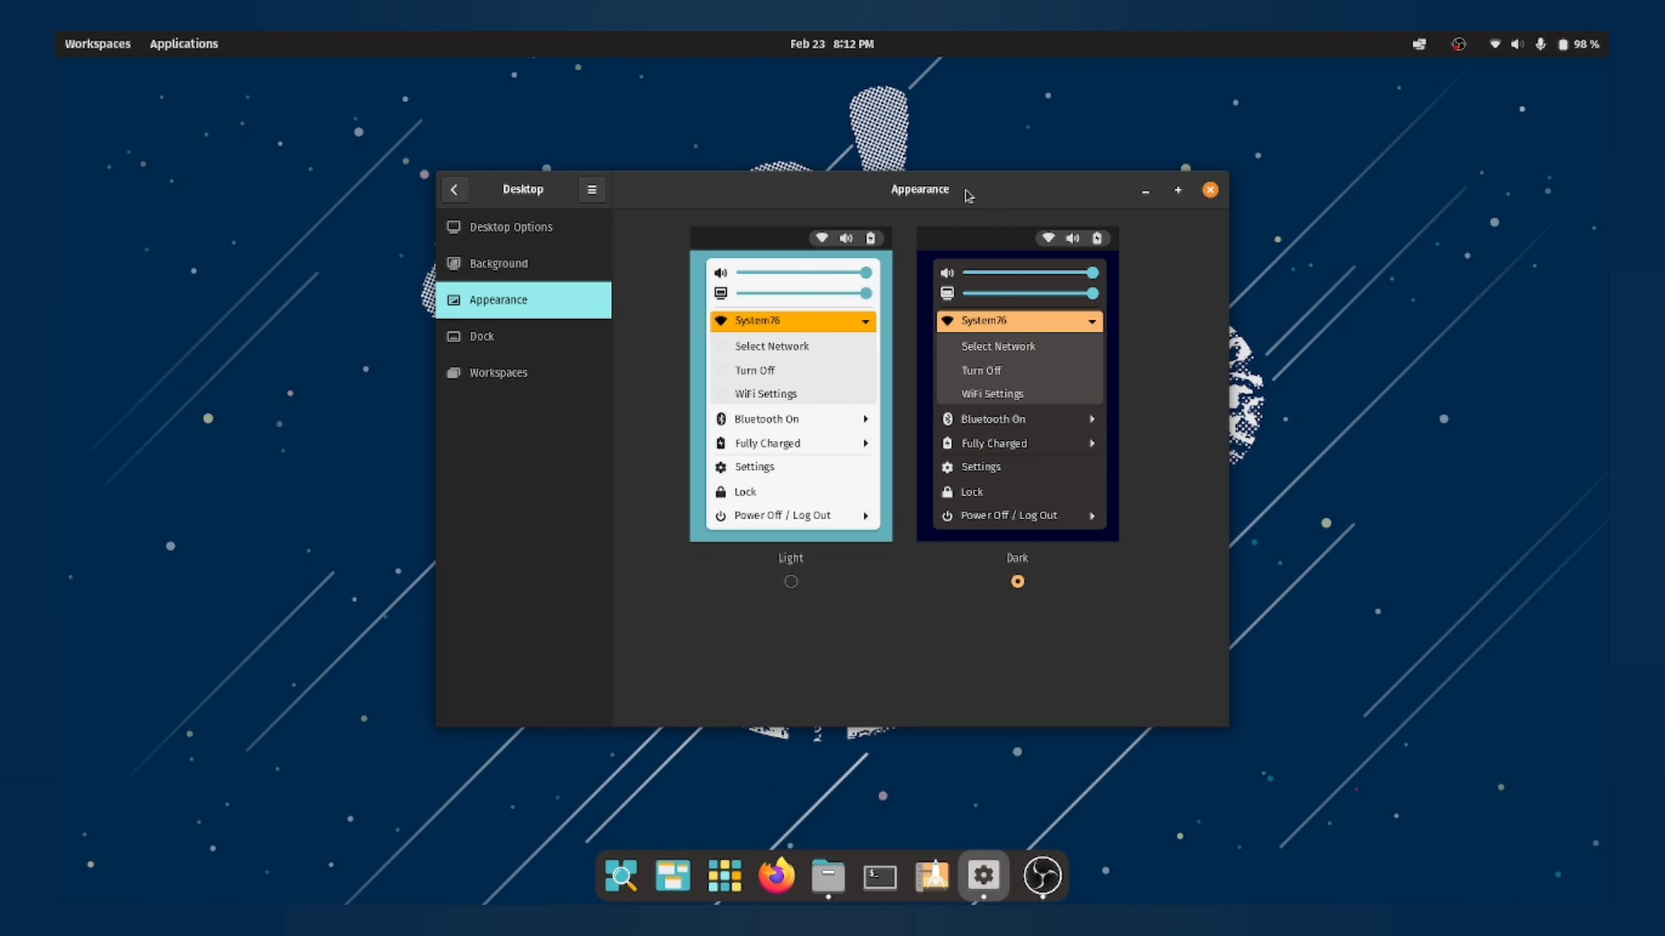
Step: Switch to the Light theme and move the window aside to show the new wallpaper
mouse_move(968, 196)
left_mouse_down()
mouse_move(1136, 743)
mouse_move(1056, 855)
mouse_move(978, 179)
left_mouse_up()
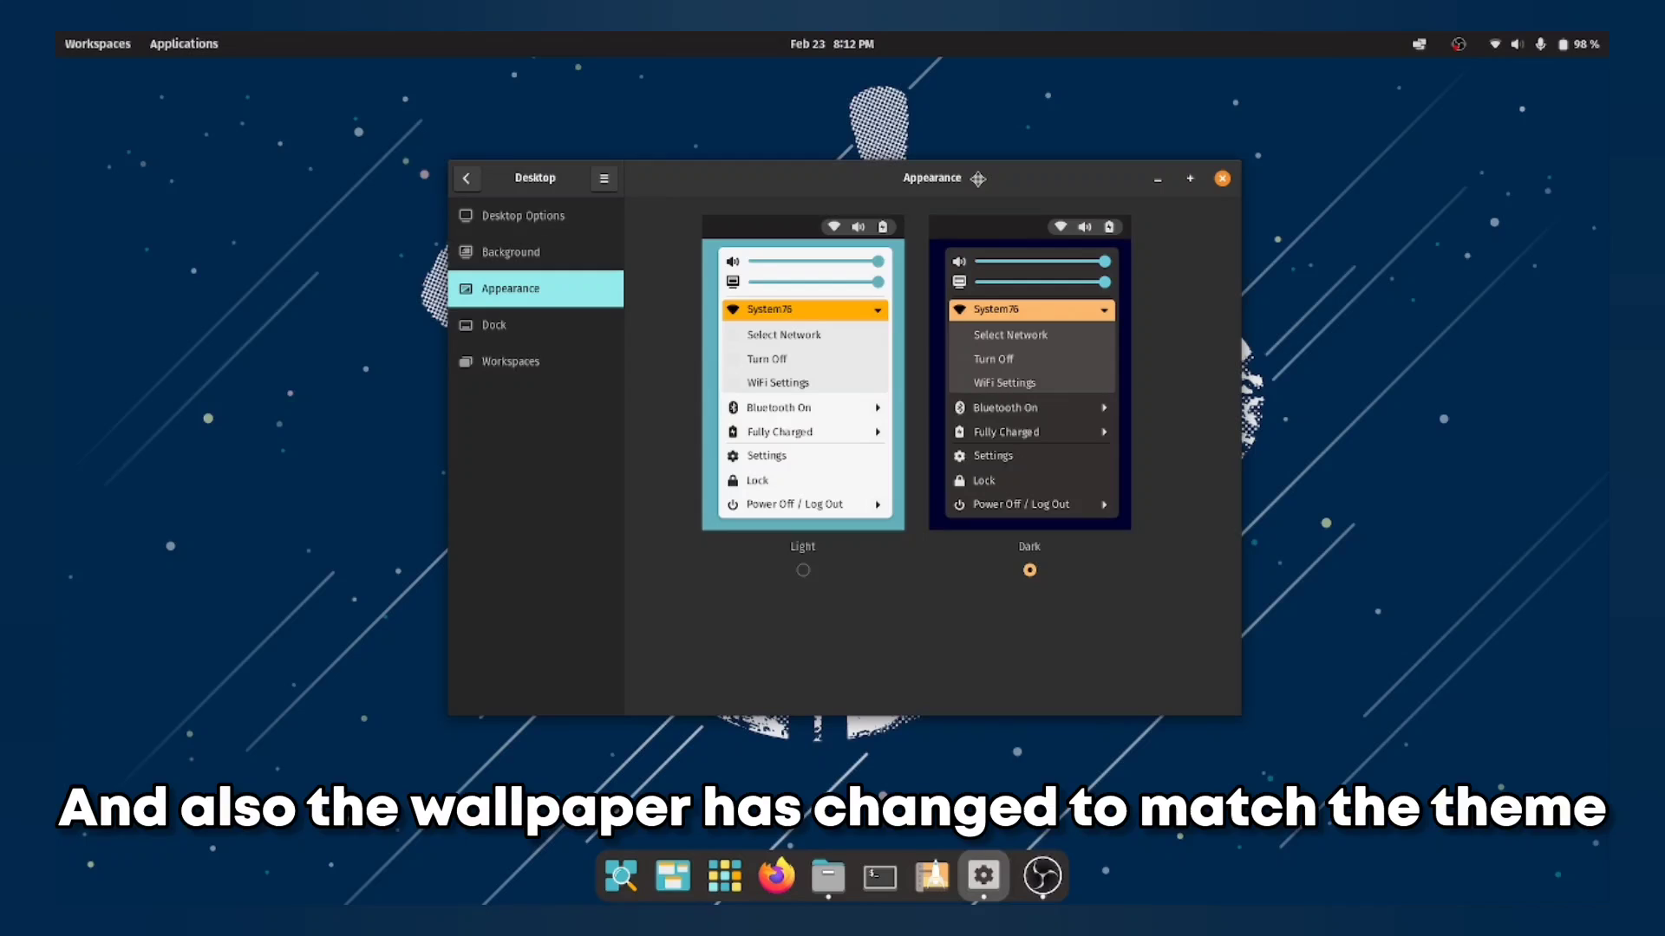
left_click(815, 548)
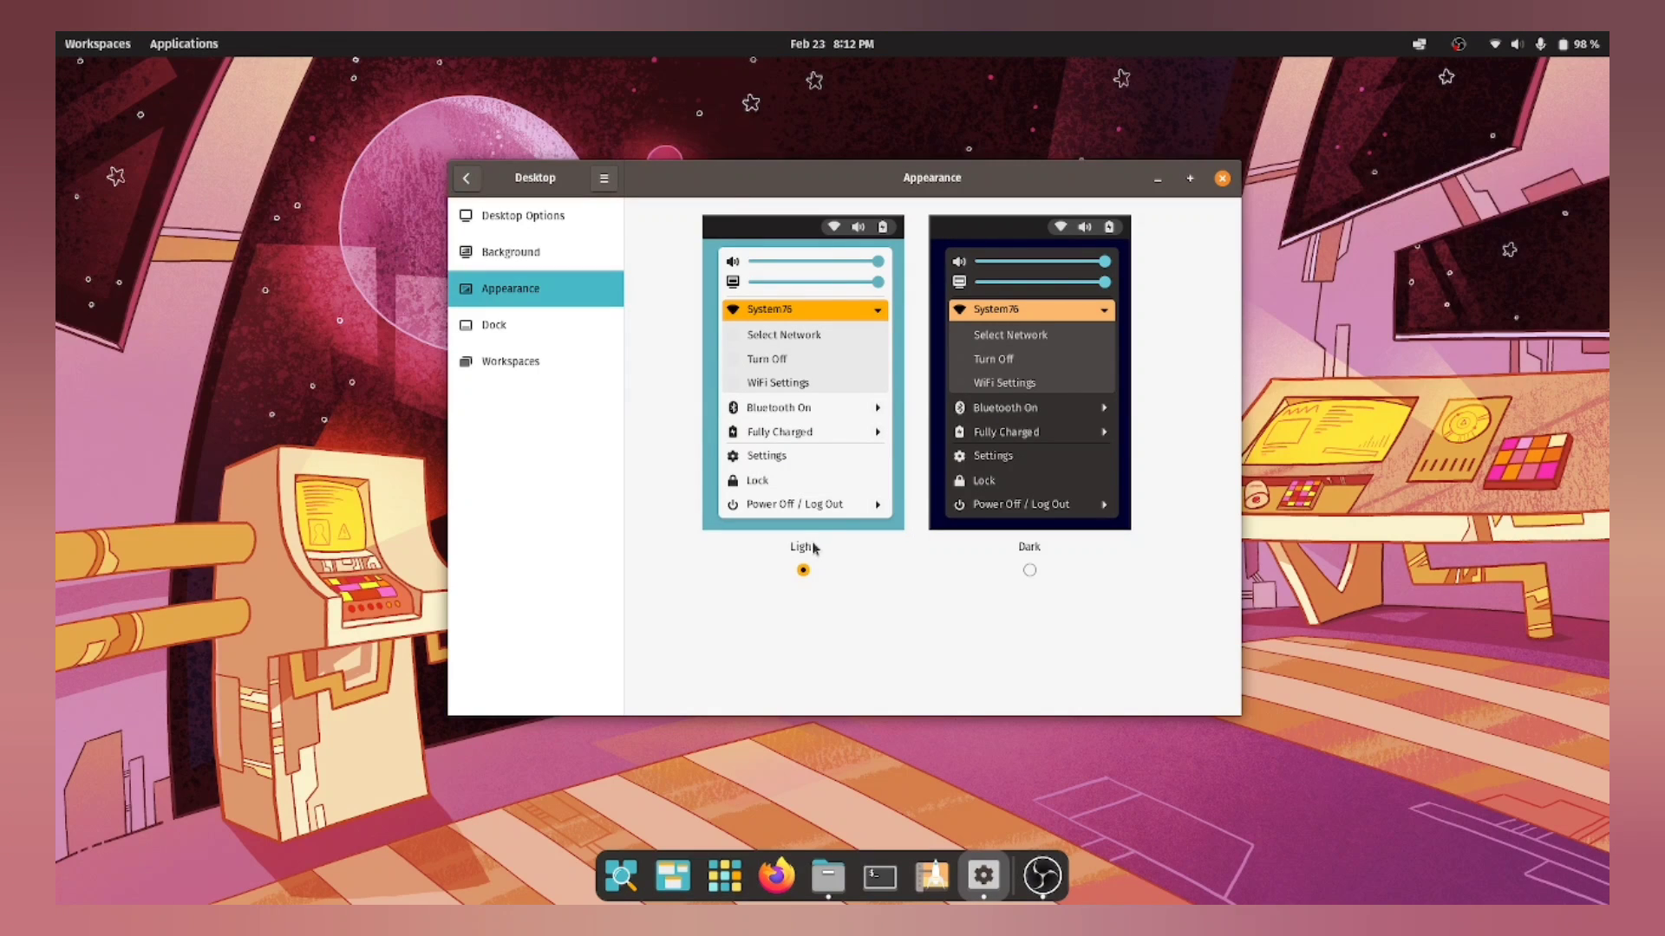
mouse_move(952, 185)
left_mouse_down()
mouse_move(944, 770)
mouse_move(910, 185)
mouse_move(965, 176)
left_mouse_up()
Step: On the Dock page, turn 'Extend dock to the edges of the screen' on and back off
left_click(621, 322)
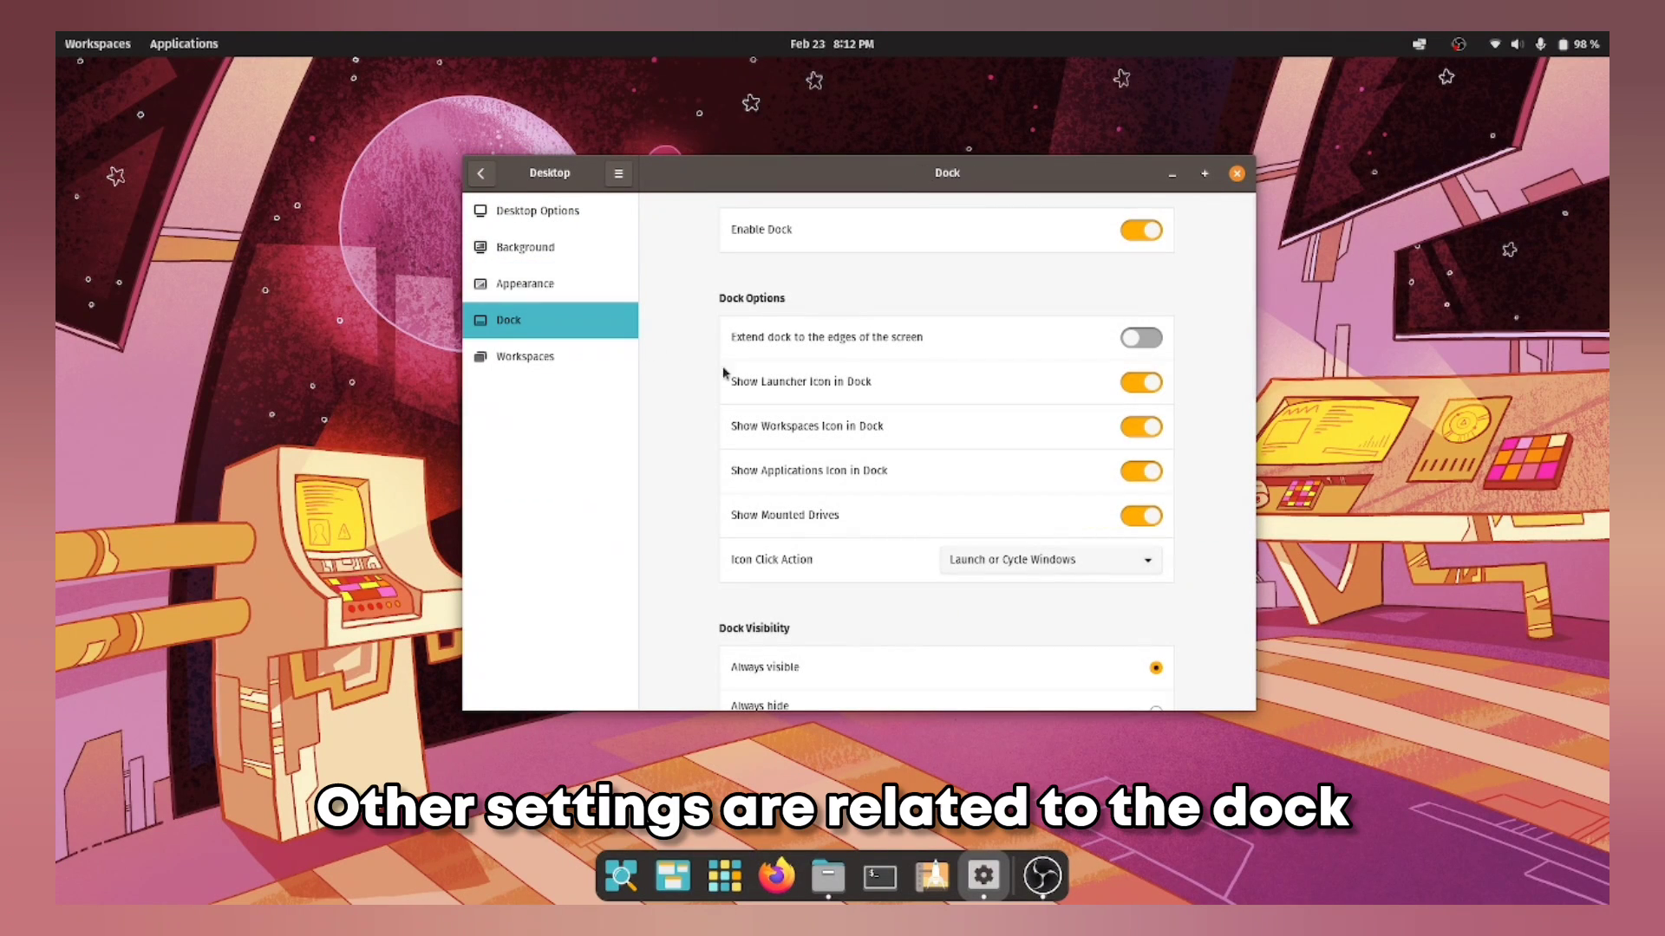
left_click(1143, 340)
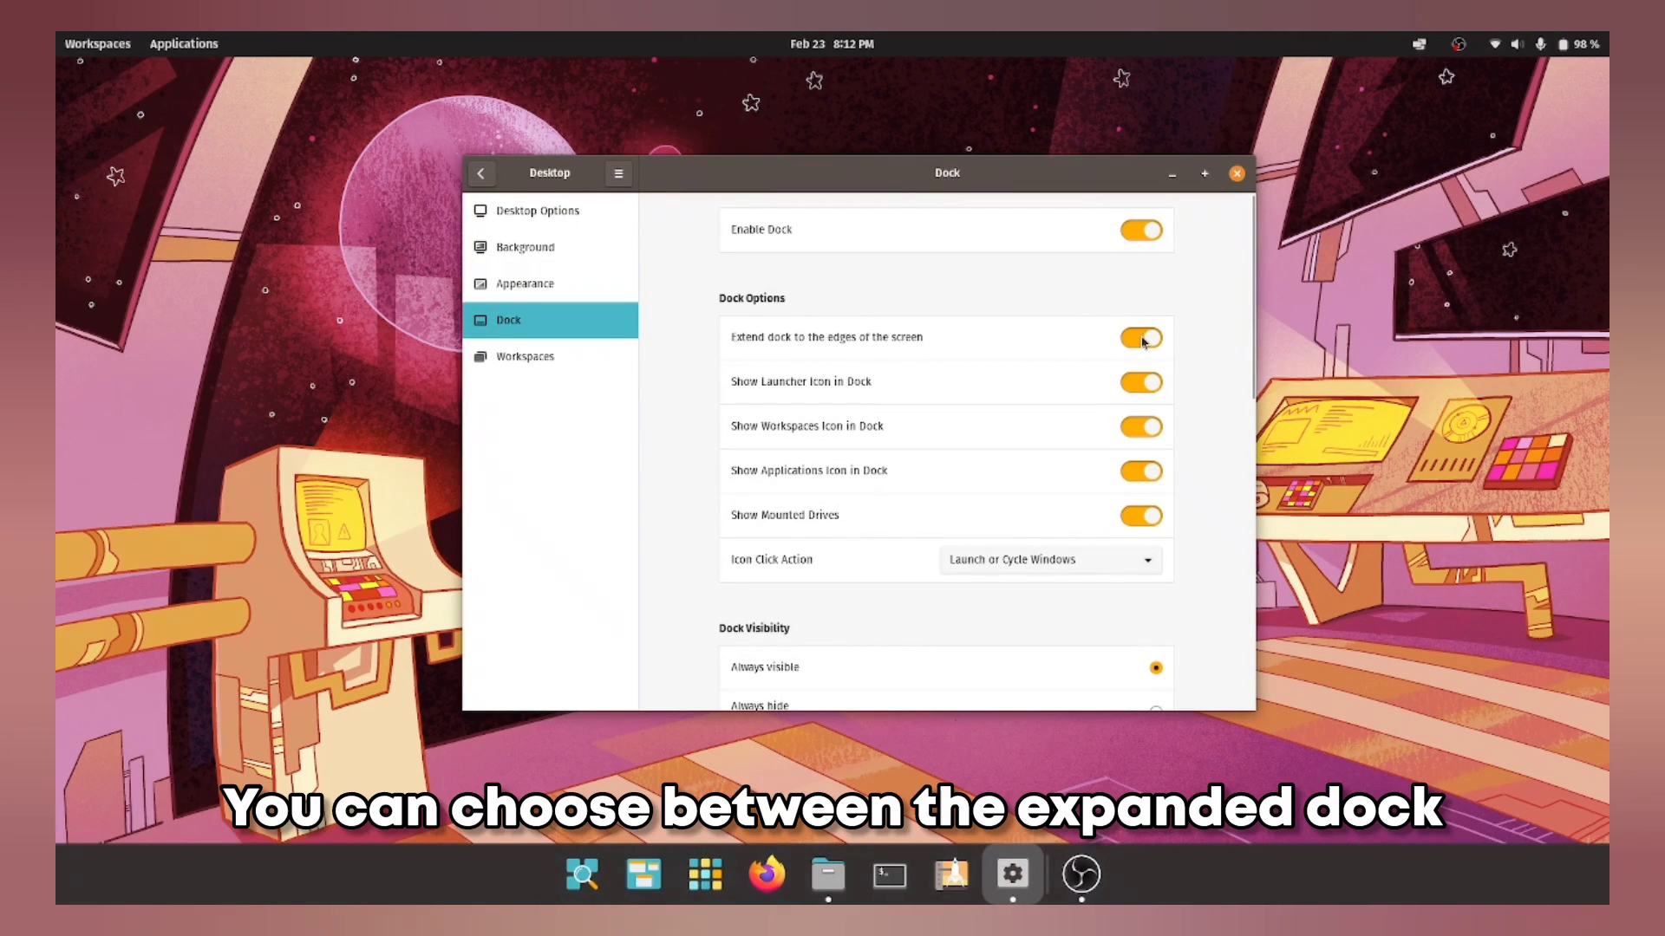
left_click(1141, 338)
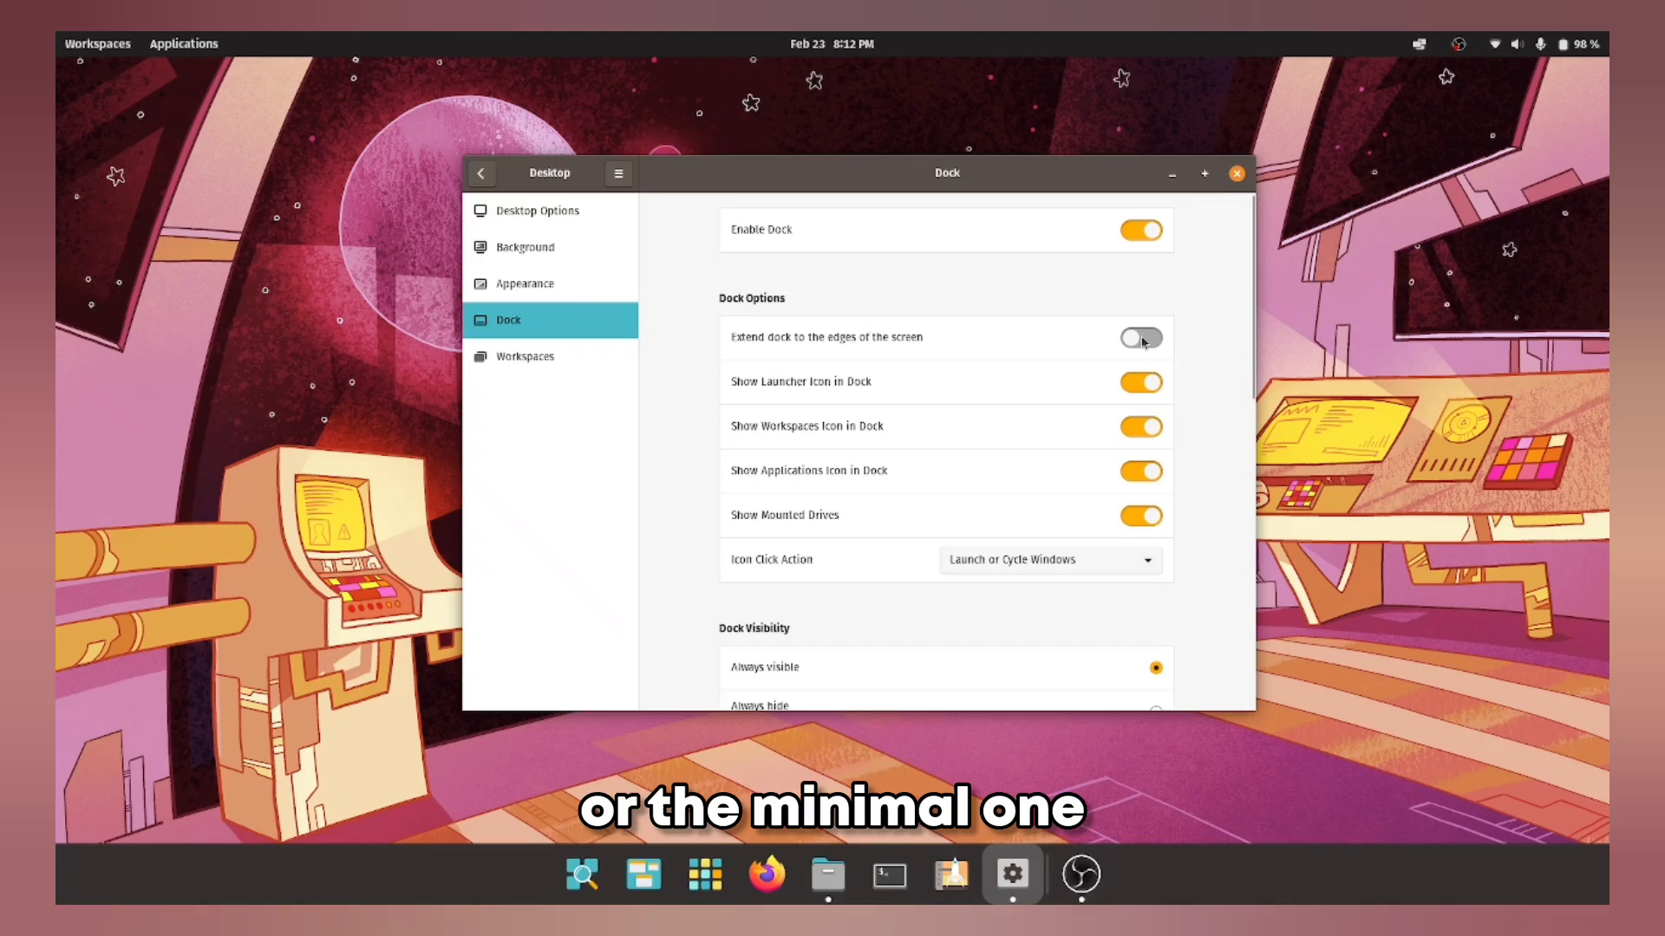
scroll(969, 441, "down", 3)
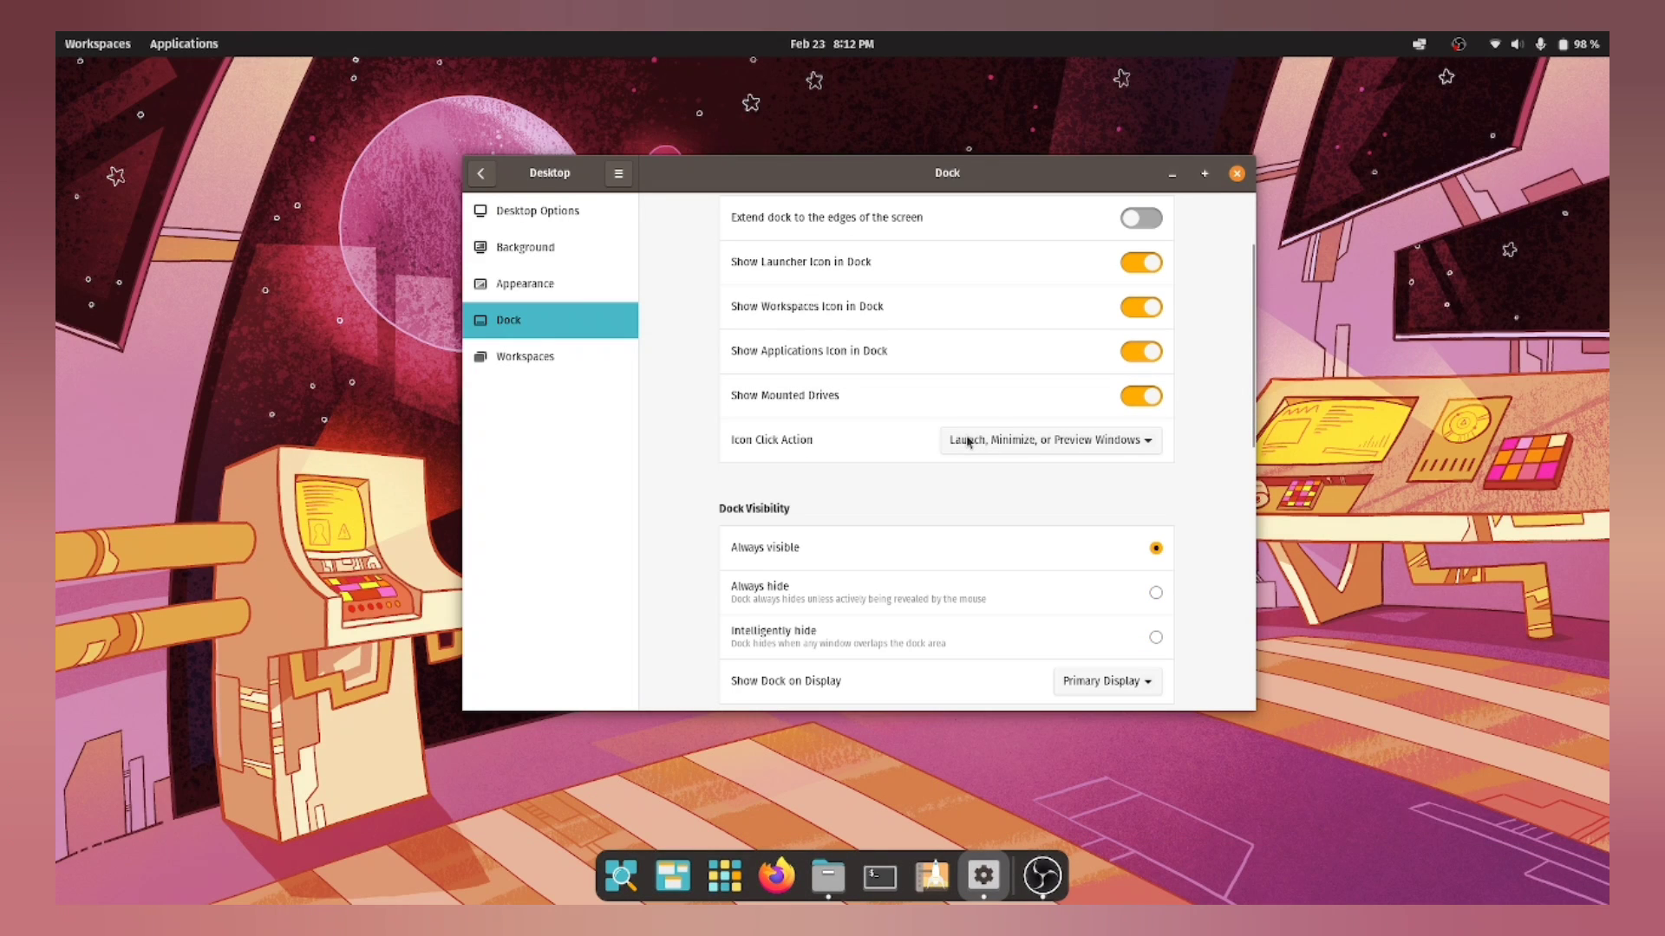
left_click(559, 357)
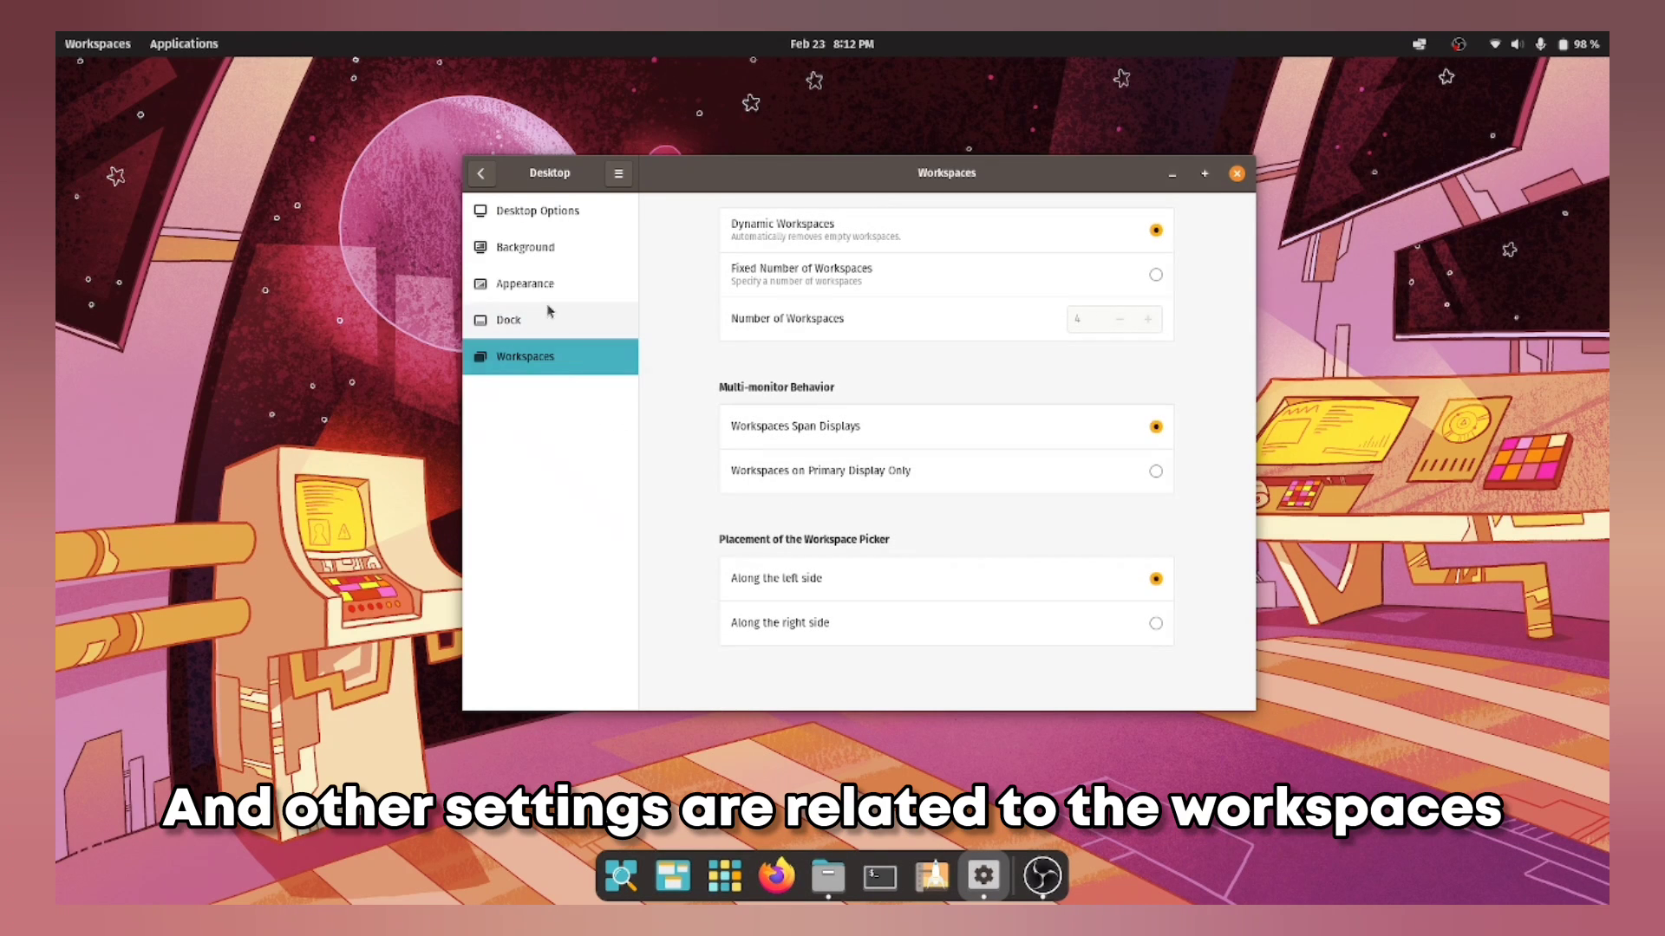
Step: Scroll the Settings sidebar to the bottom and open About to view the Pop!_OS 22.04 details
left_click(530, 221)
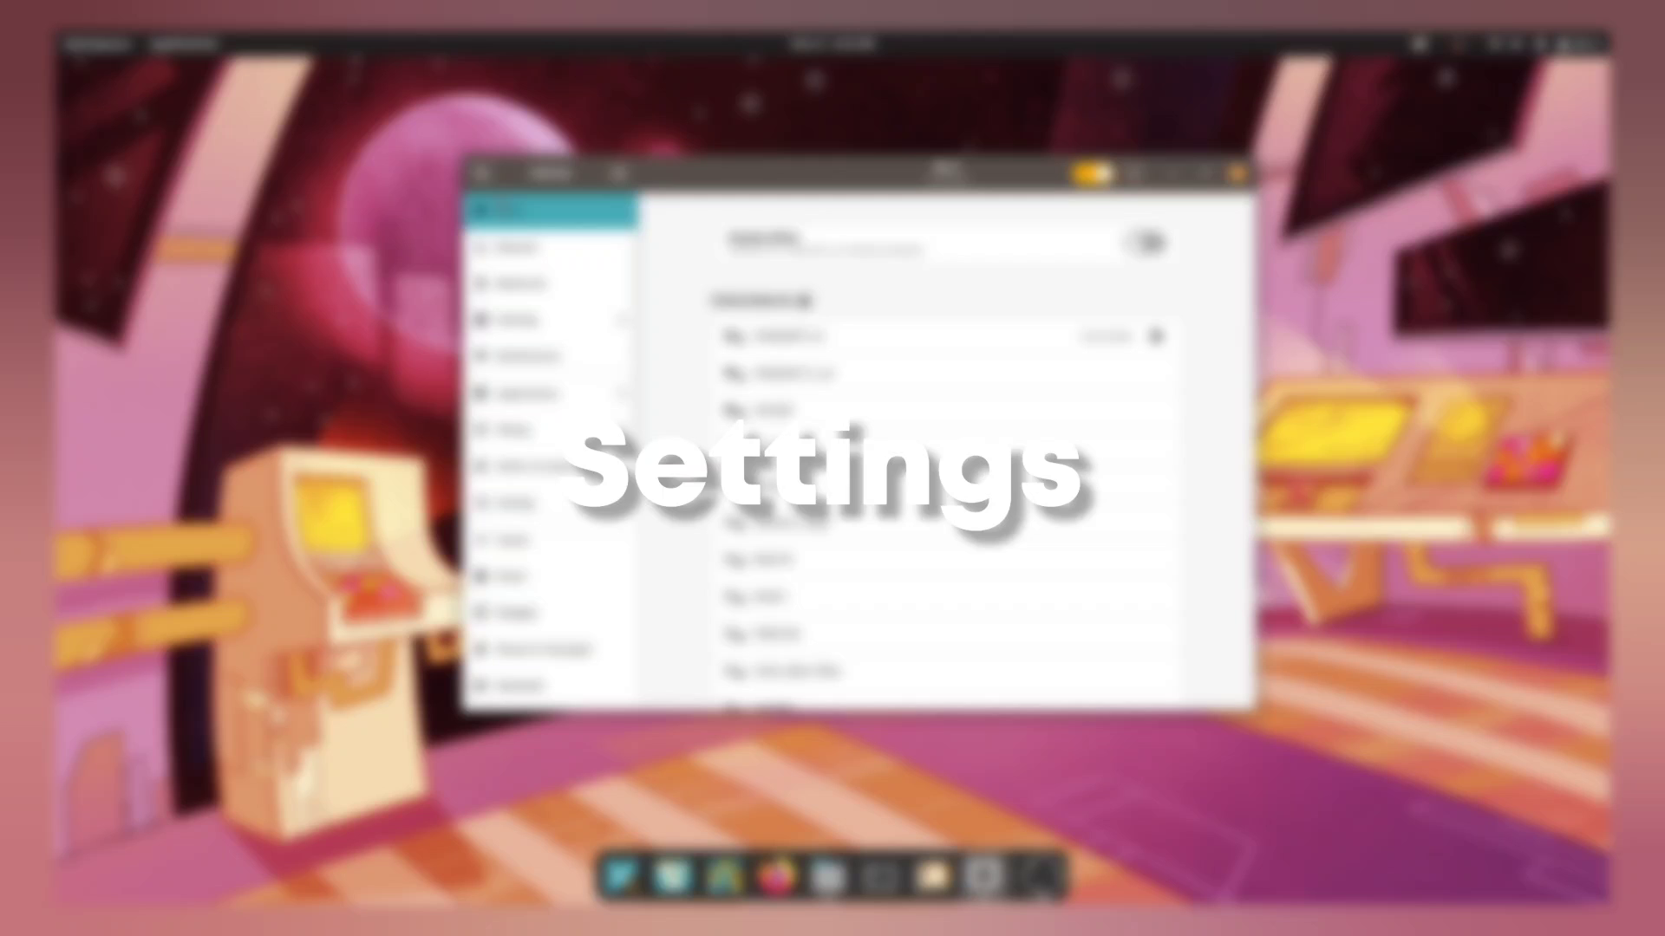
scroll(540, 593, "down", 8)
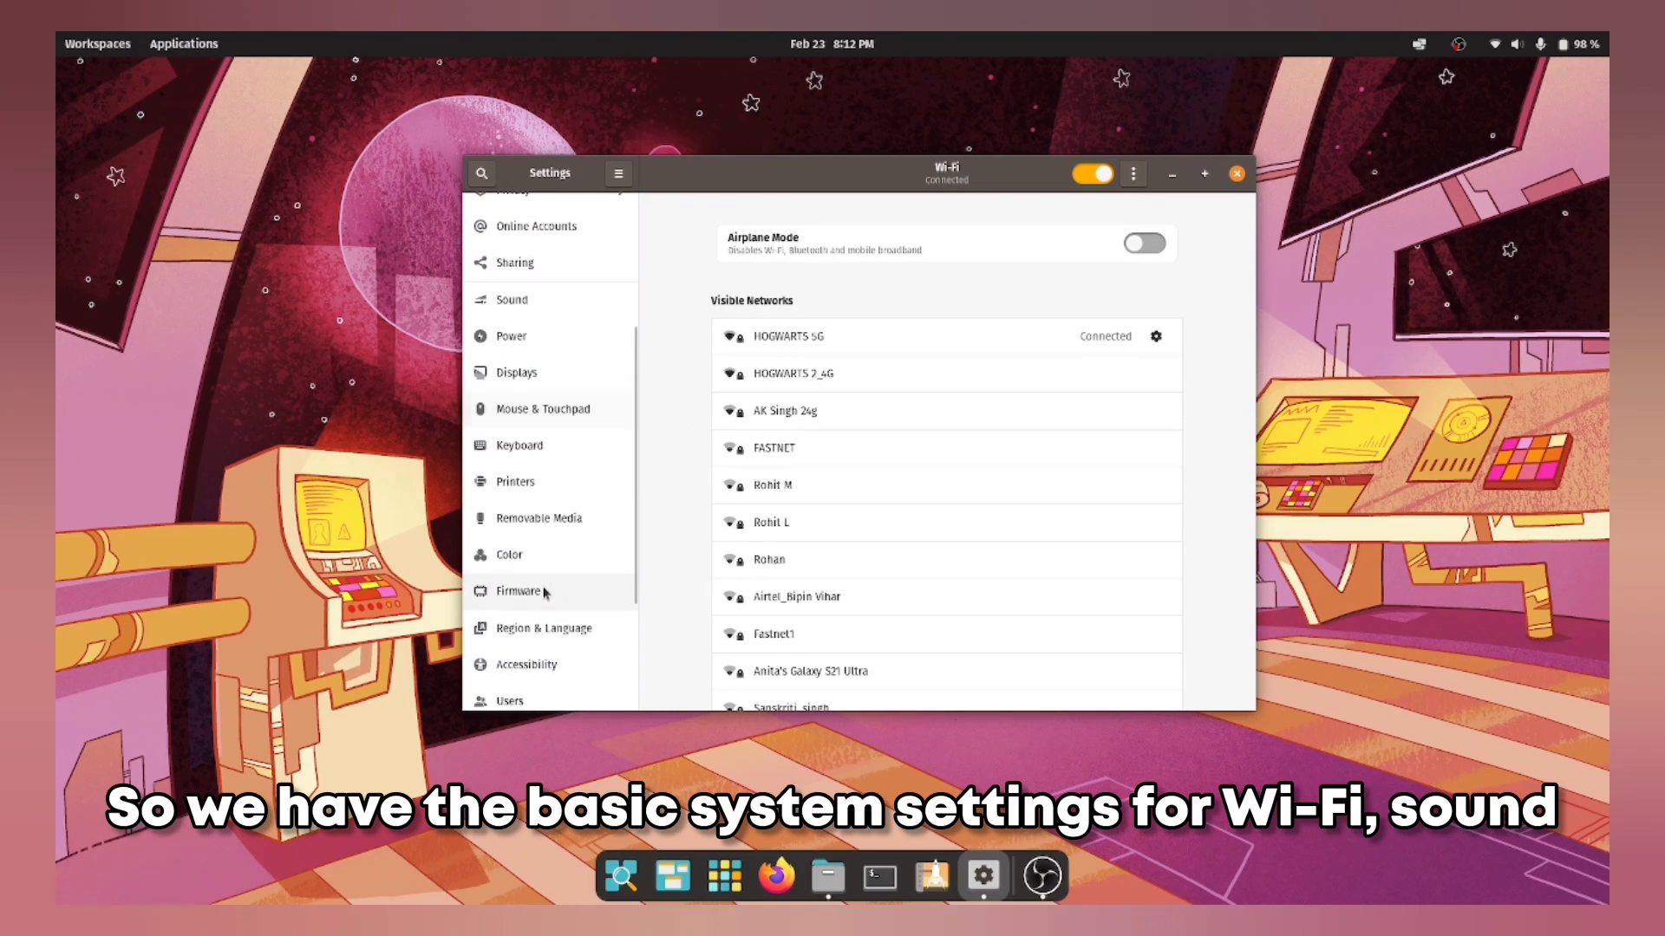
scroll(545, 590, "down", 1)
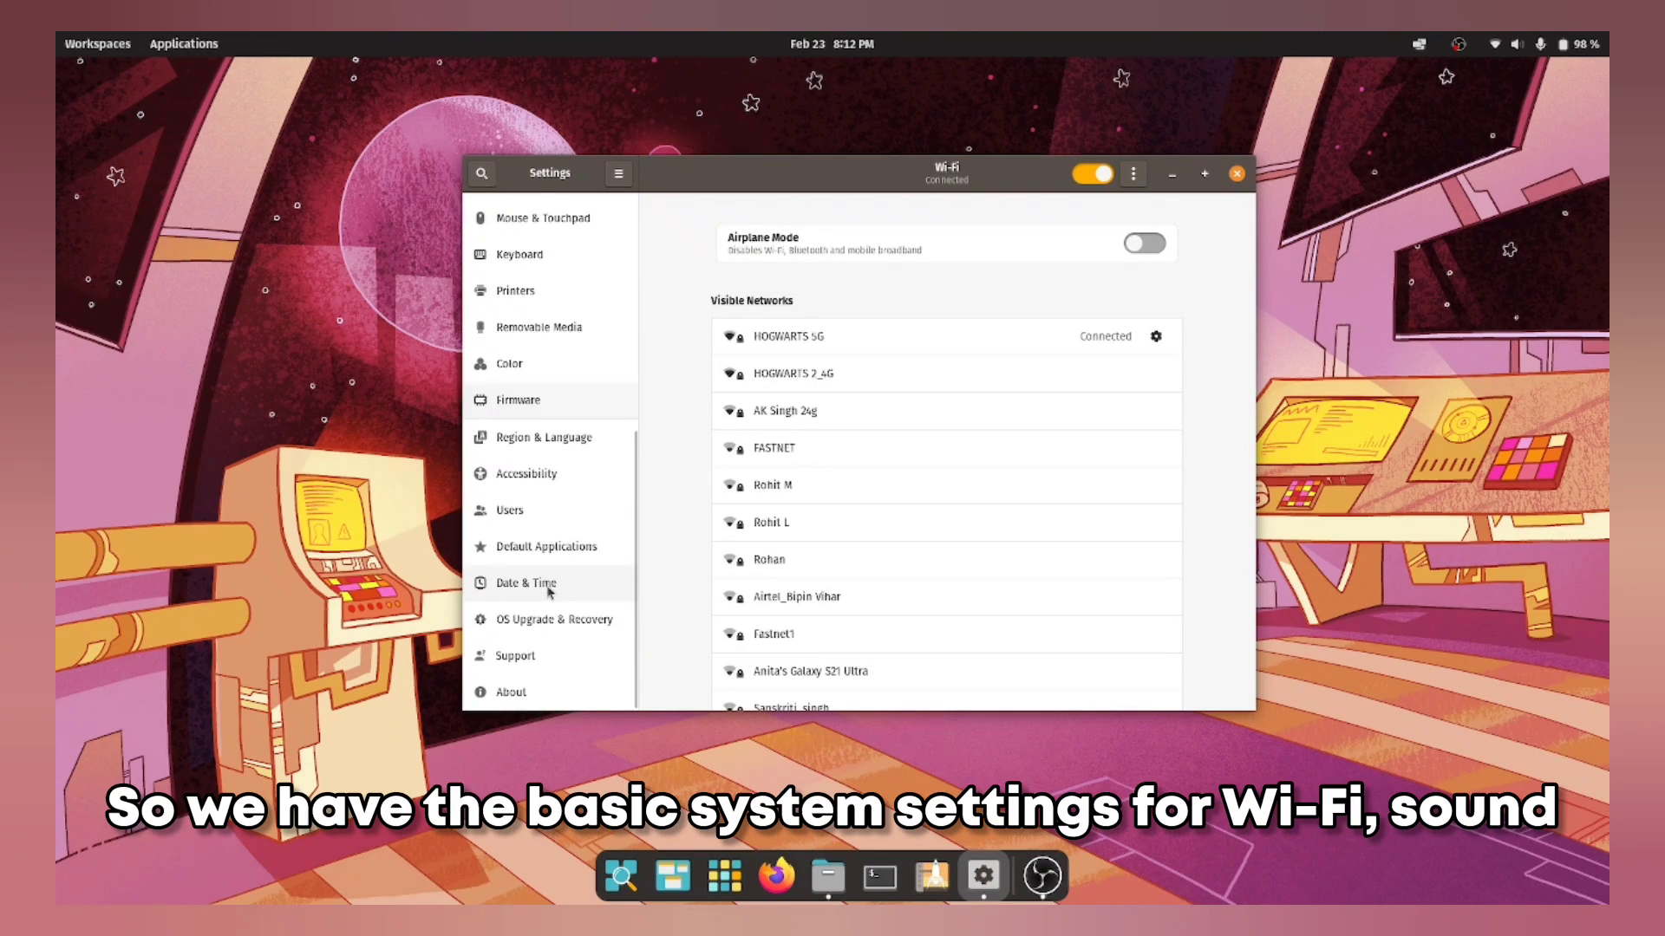
left_click(545, 694)
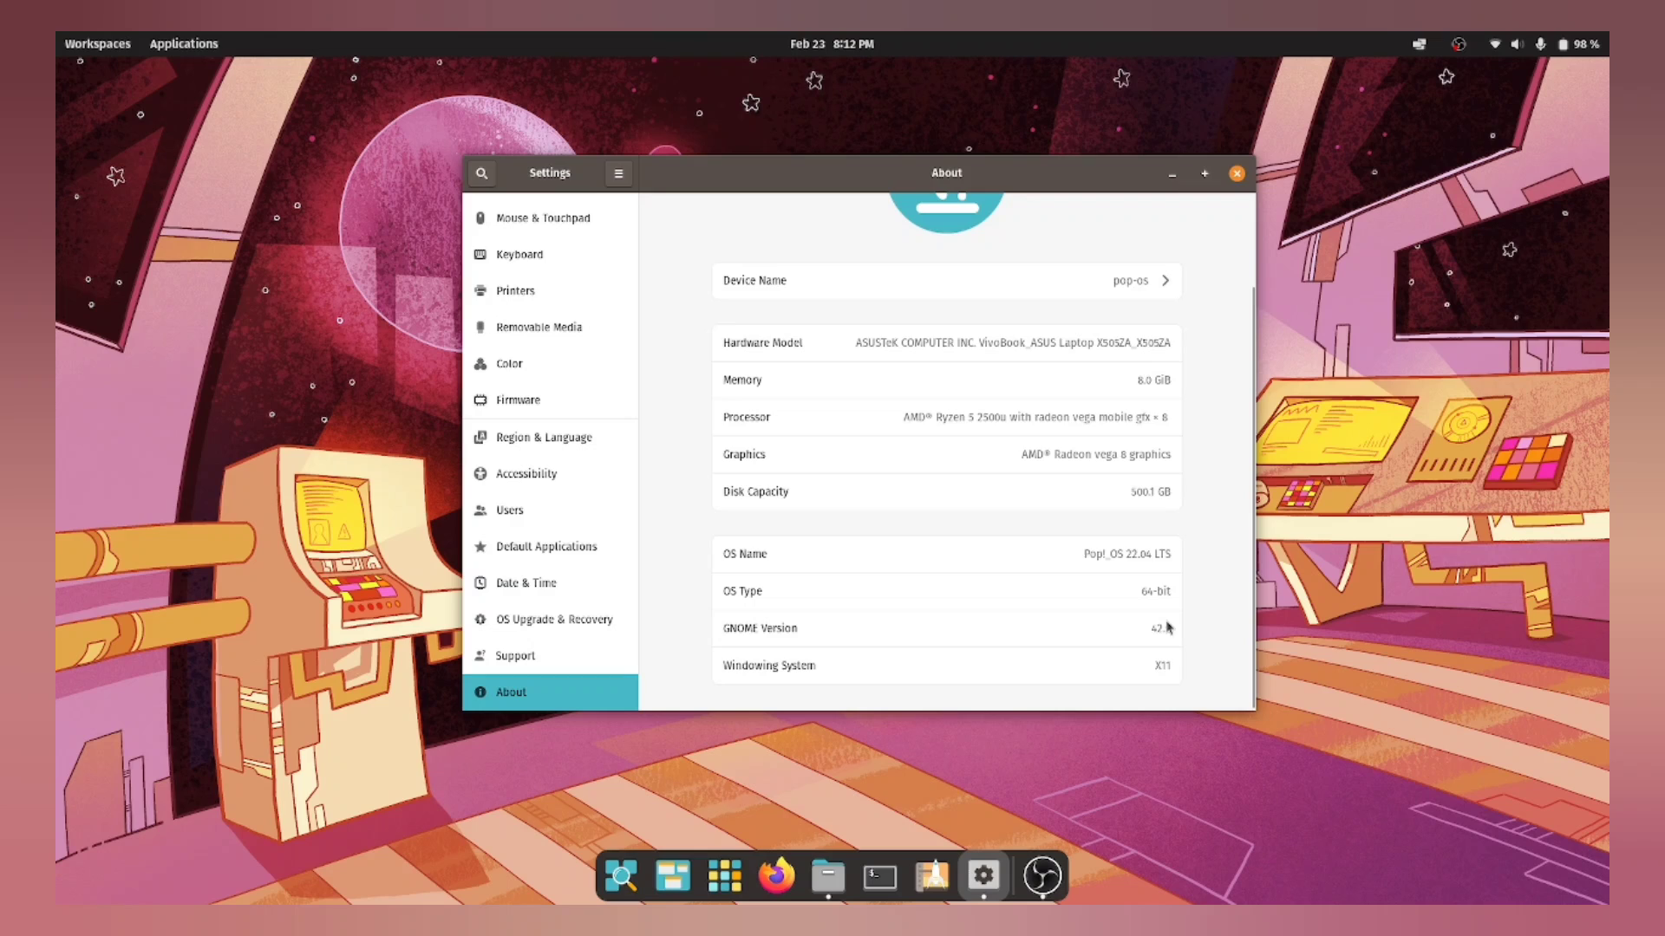
scroll(1175, 629, "up", 3)
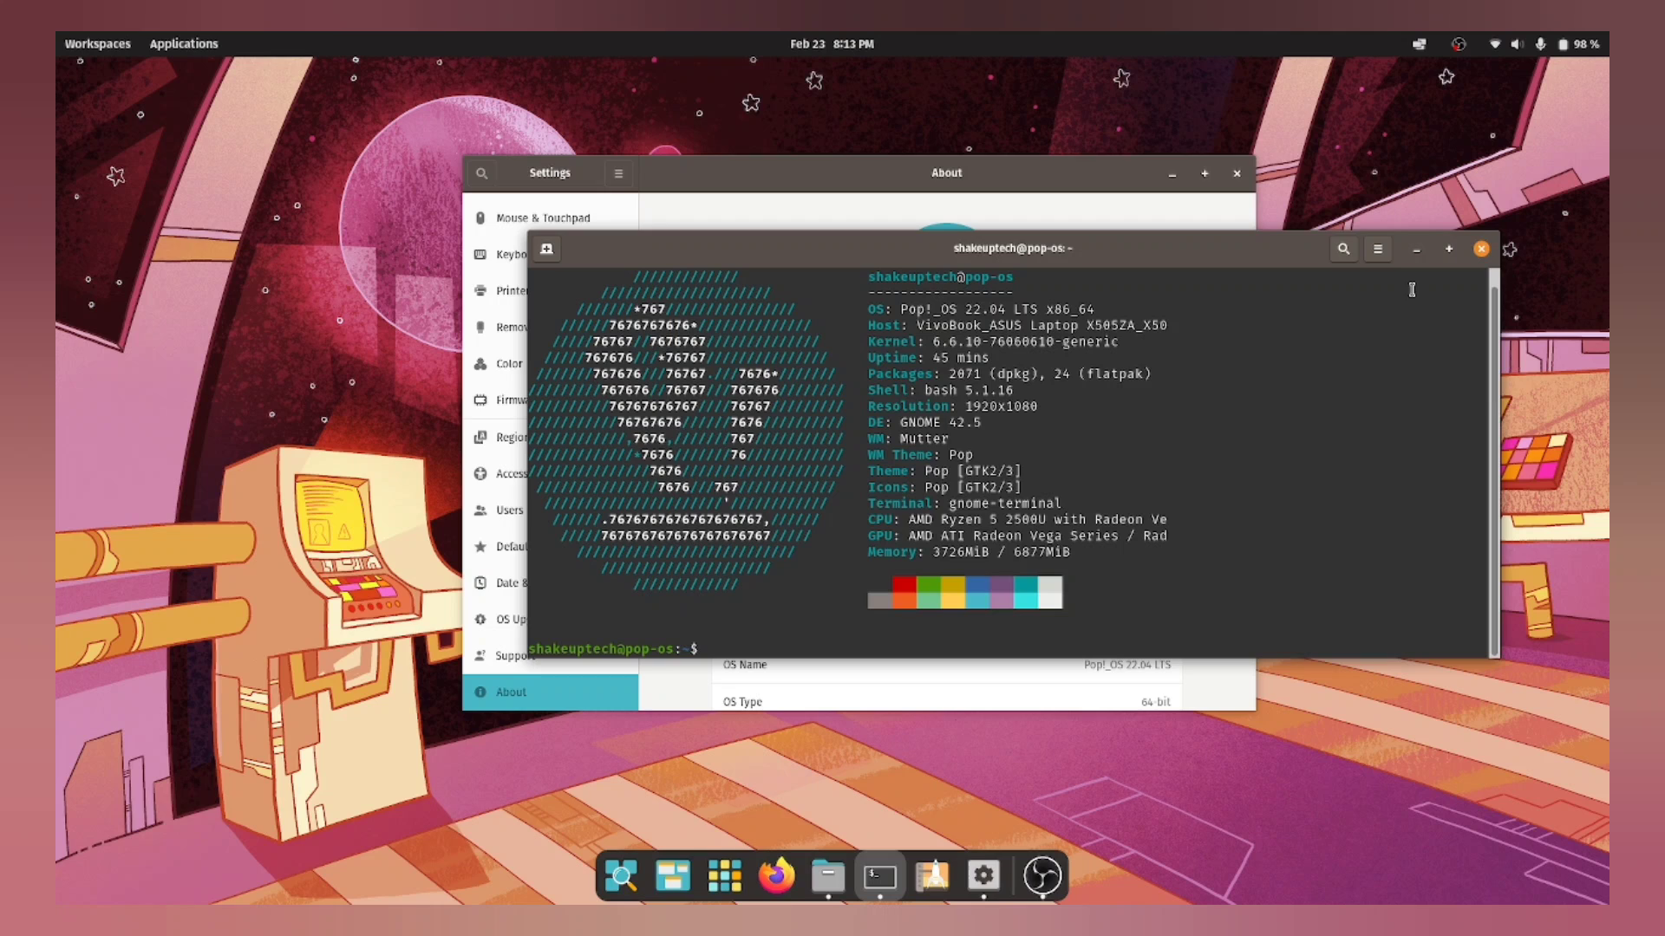
Step: Minimize the terminal and open Online Accounts, showing providers like Google and Microsoft
left_click(1416, 249)
scroll(545, 469, "up", 5)
left_click(544, 467)
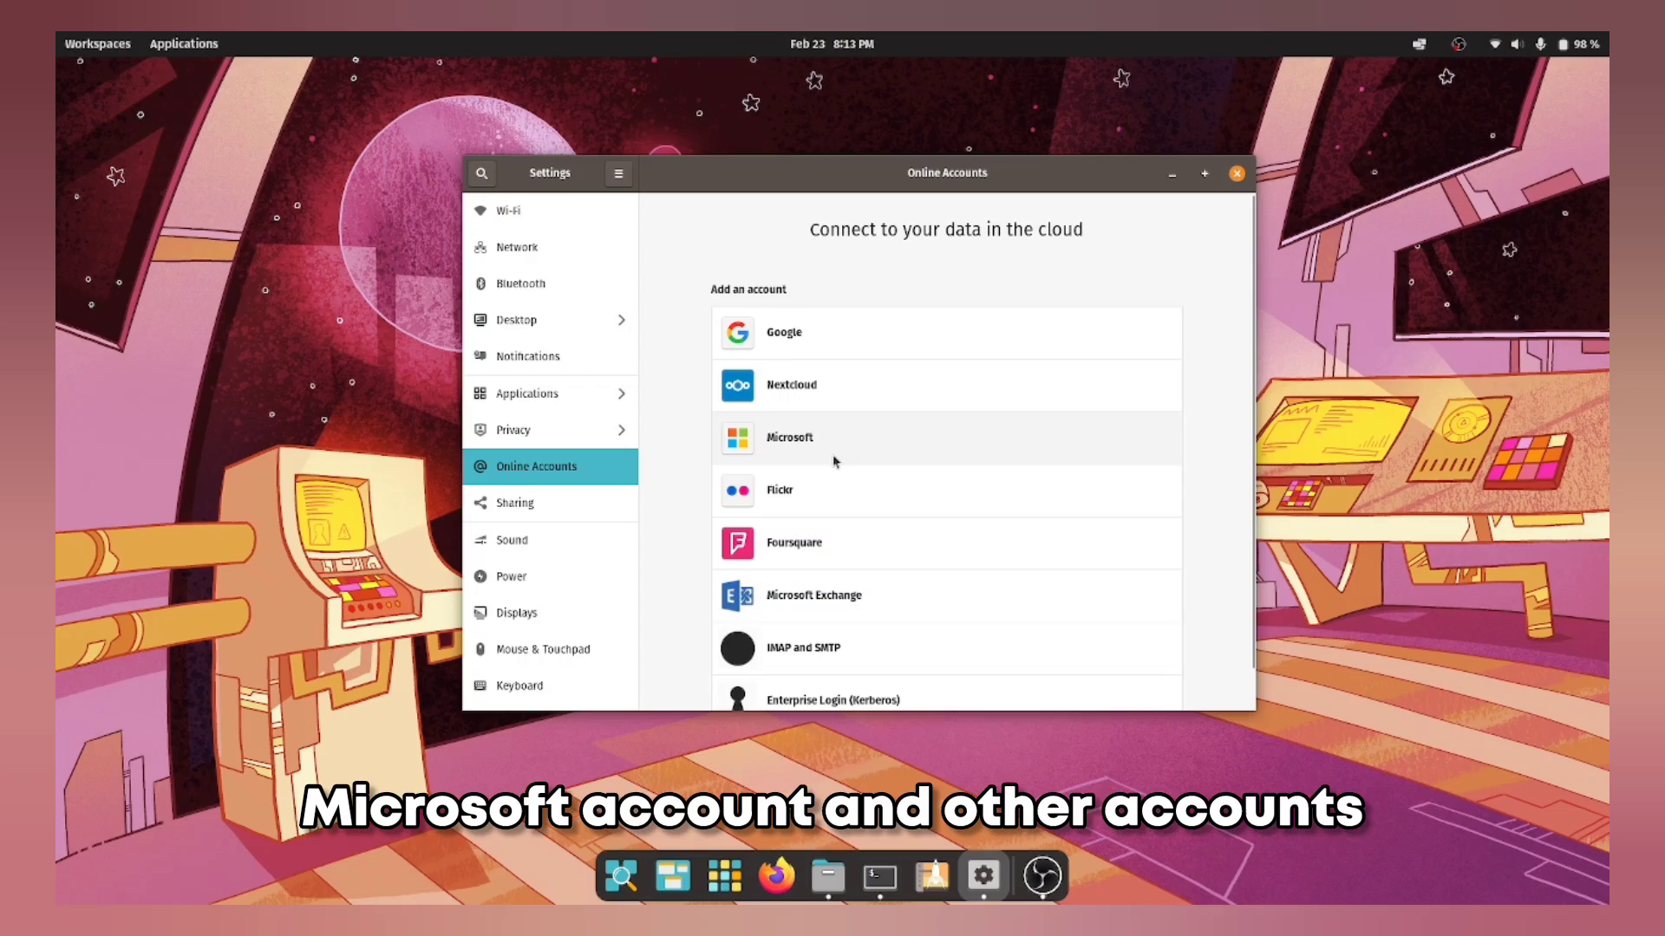
scroll(834, 462, "down", 1)
scroll(835, 464, "up", 1)
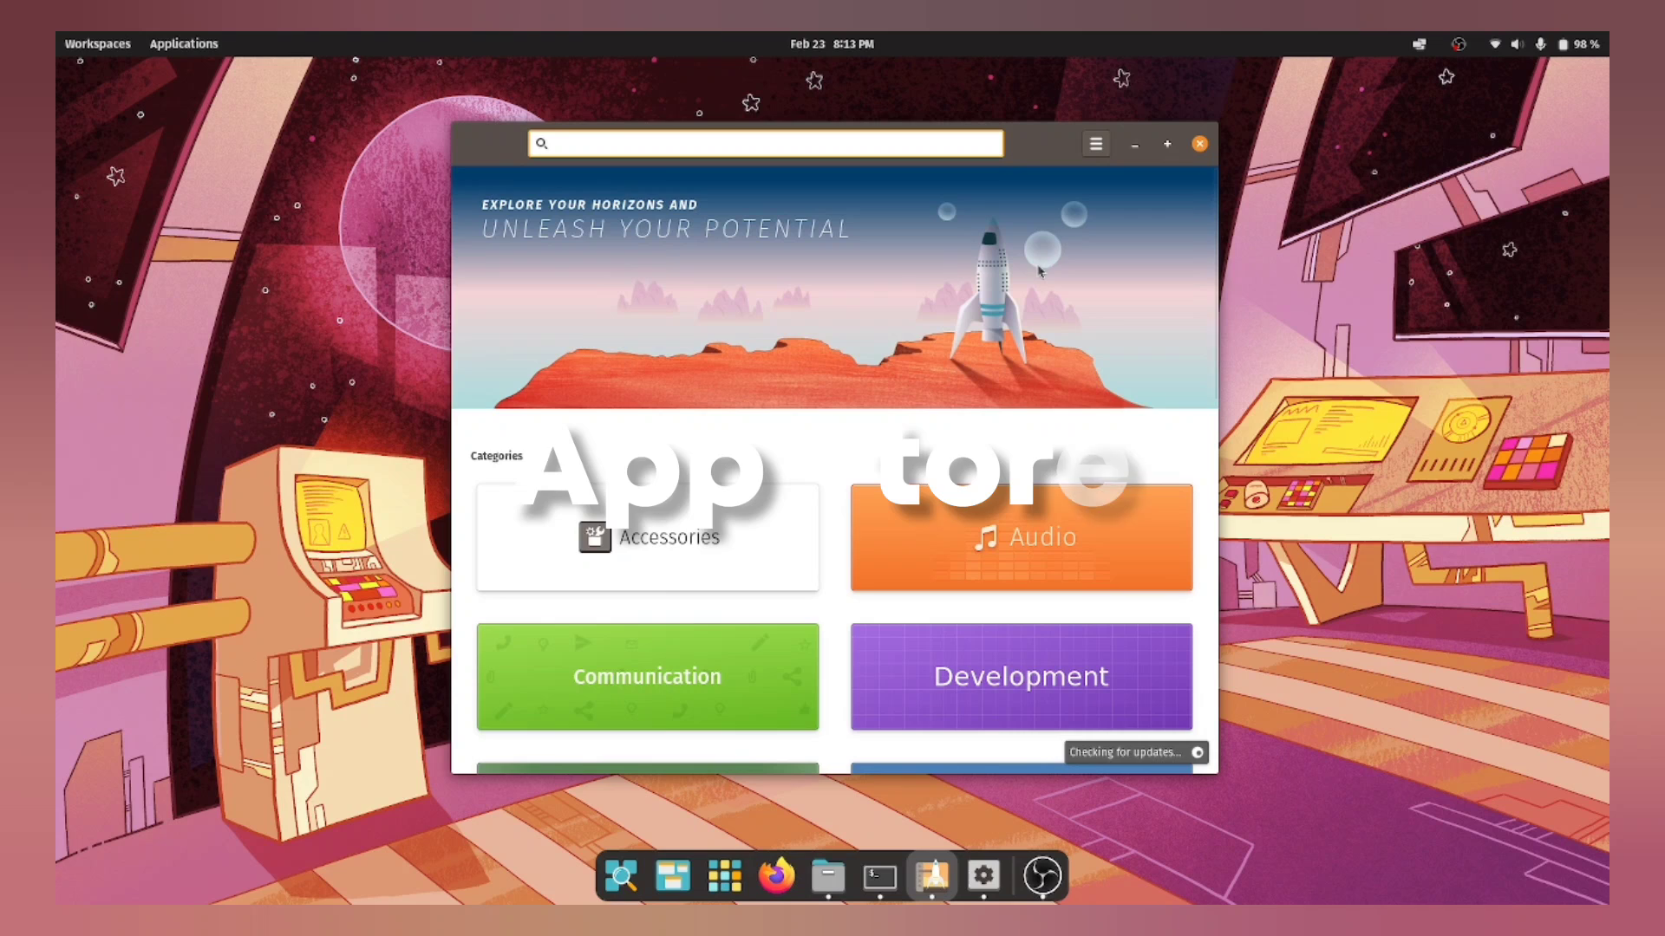
Step: Open Pop!_Shop's Video category, scroll apps like MPlayer and OpenShot, and open the menu
scroll(725, 500, "down", 6)
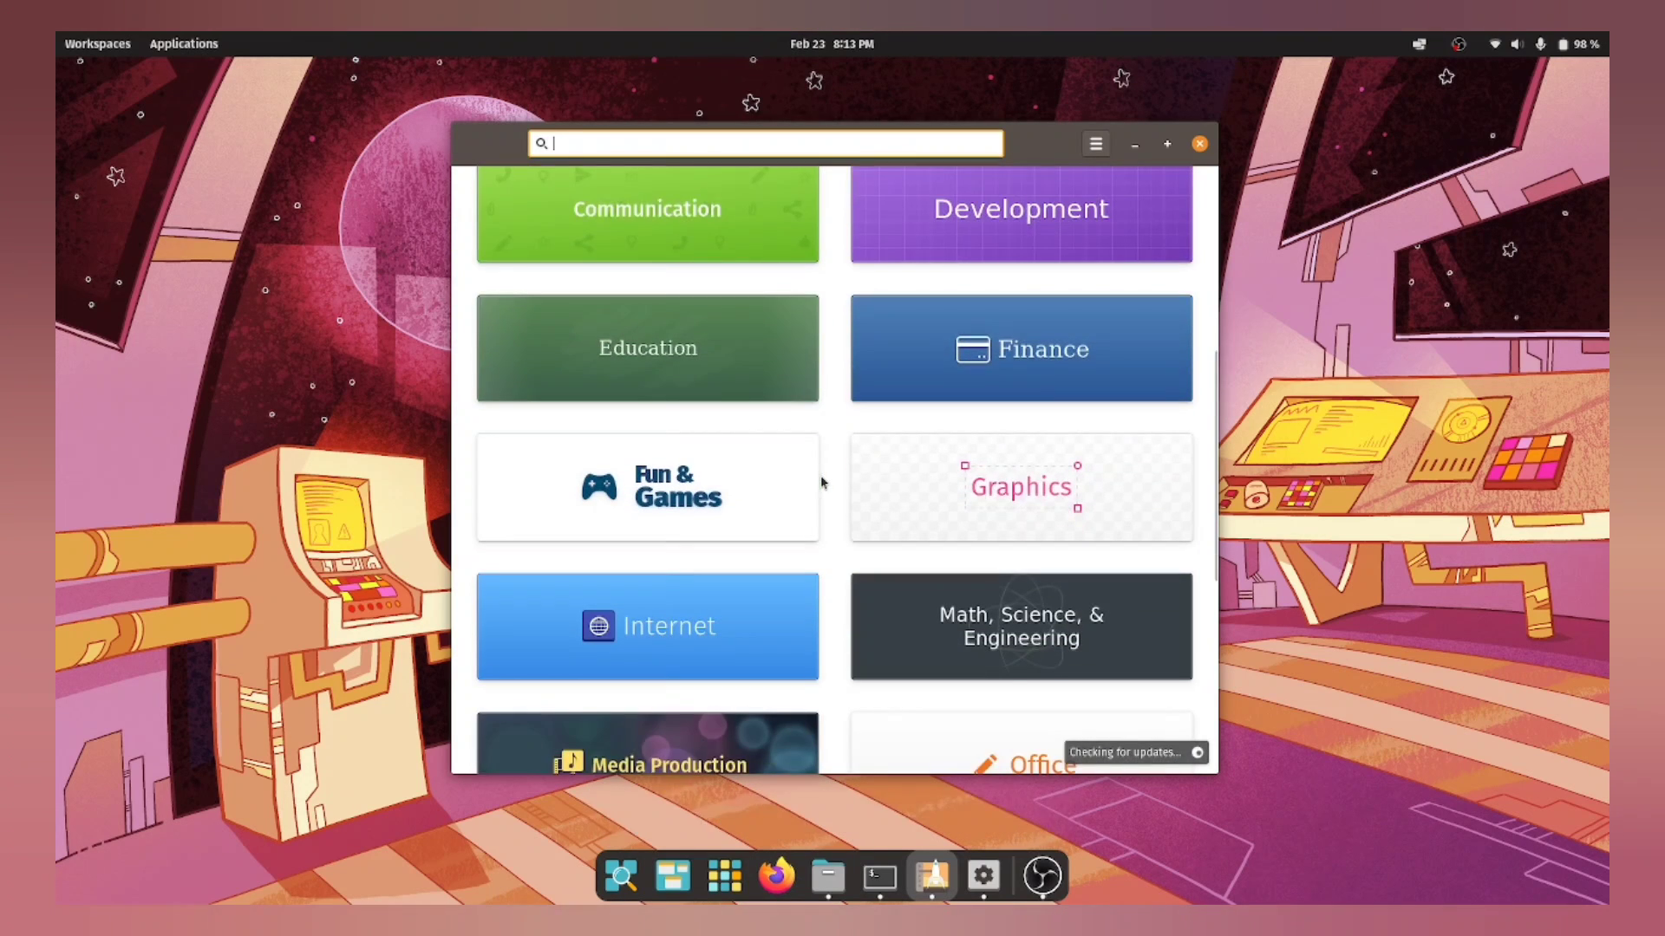
scroll(882, 423, "down", 4)
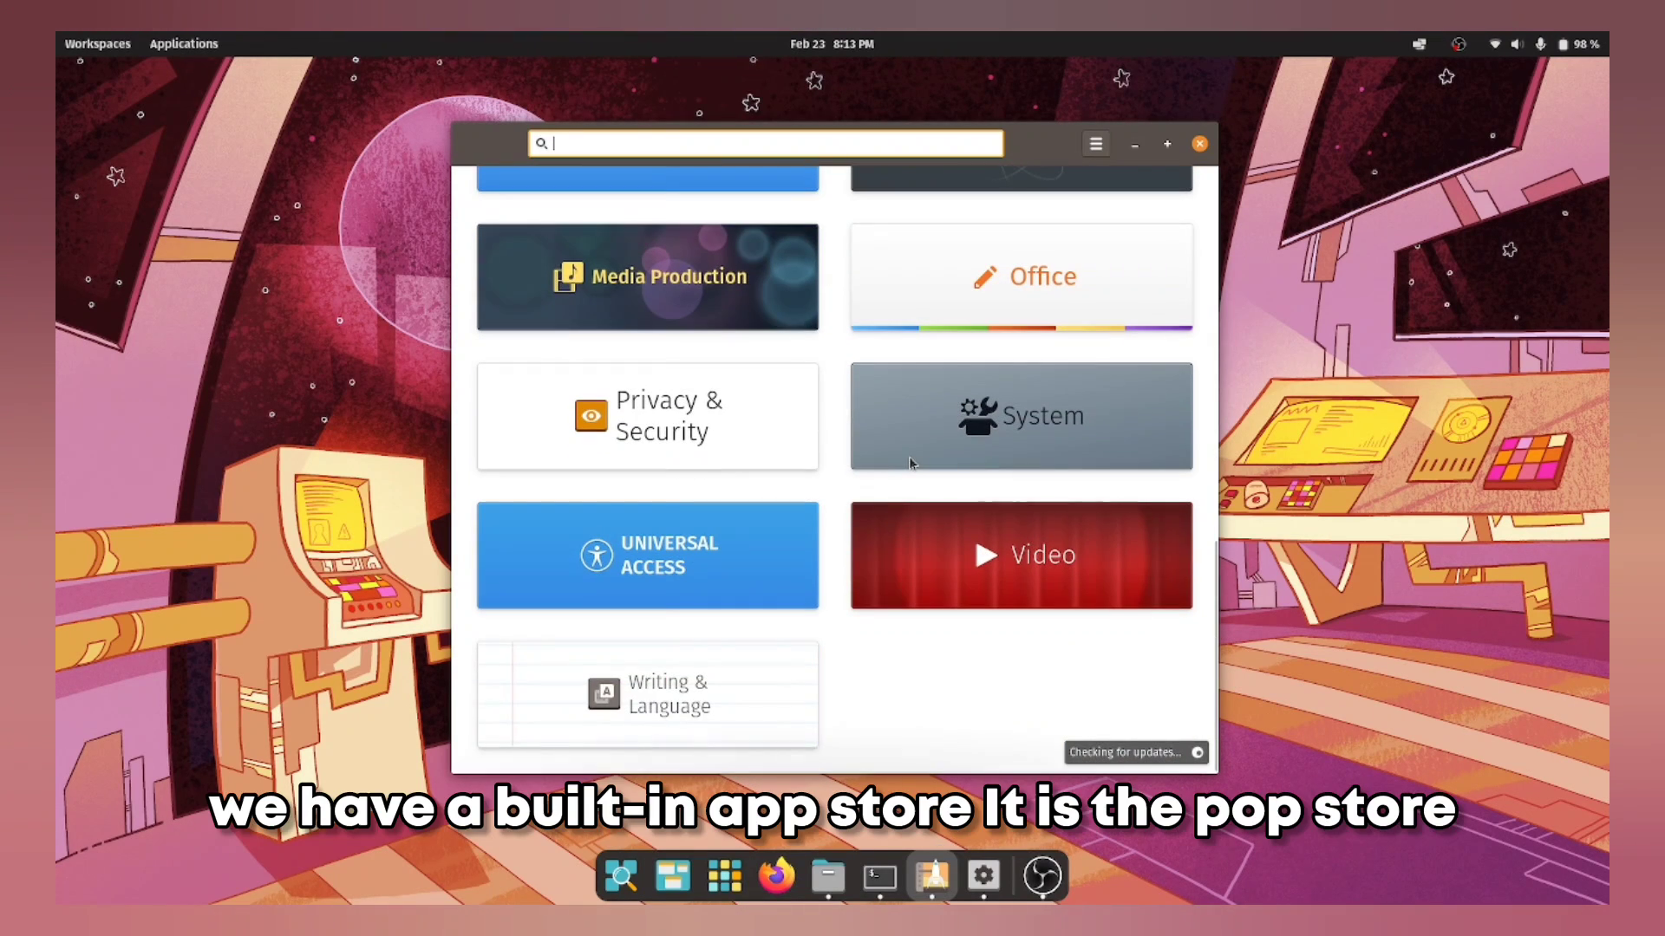
left_click(928, 578)
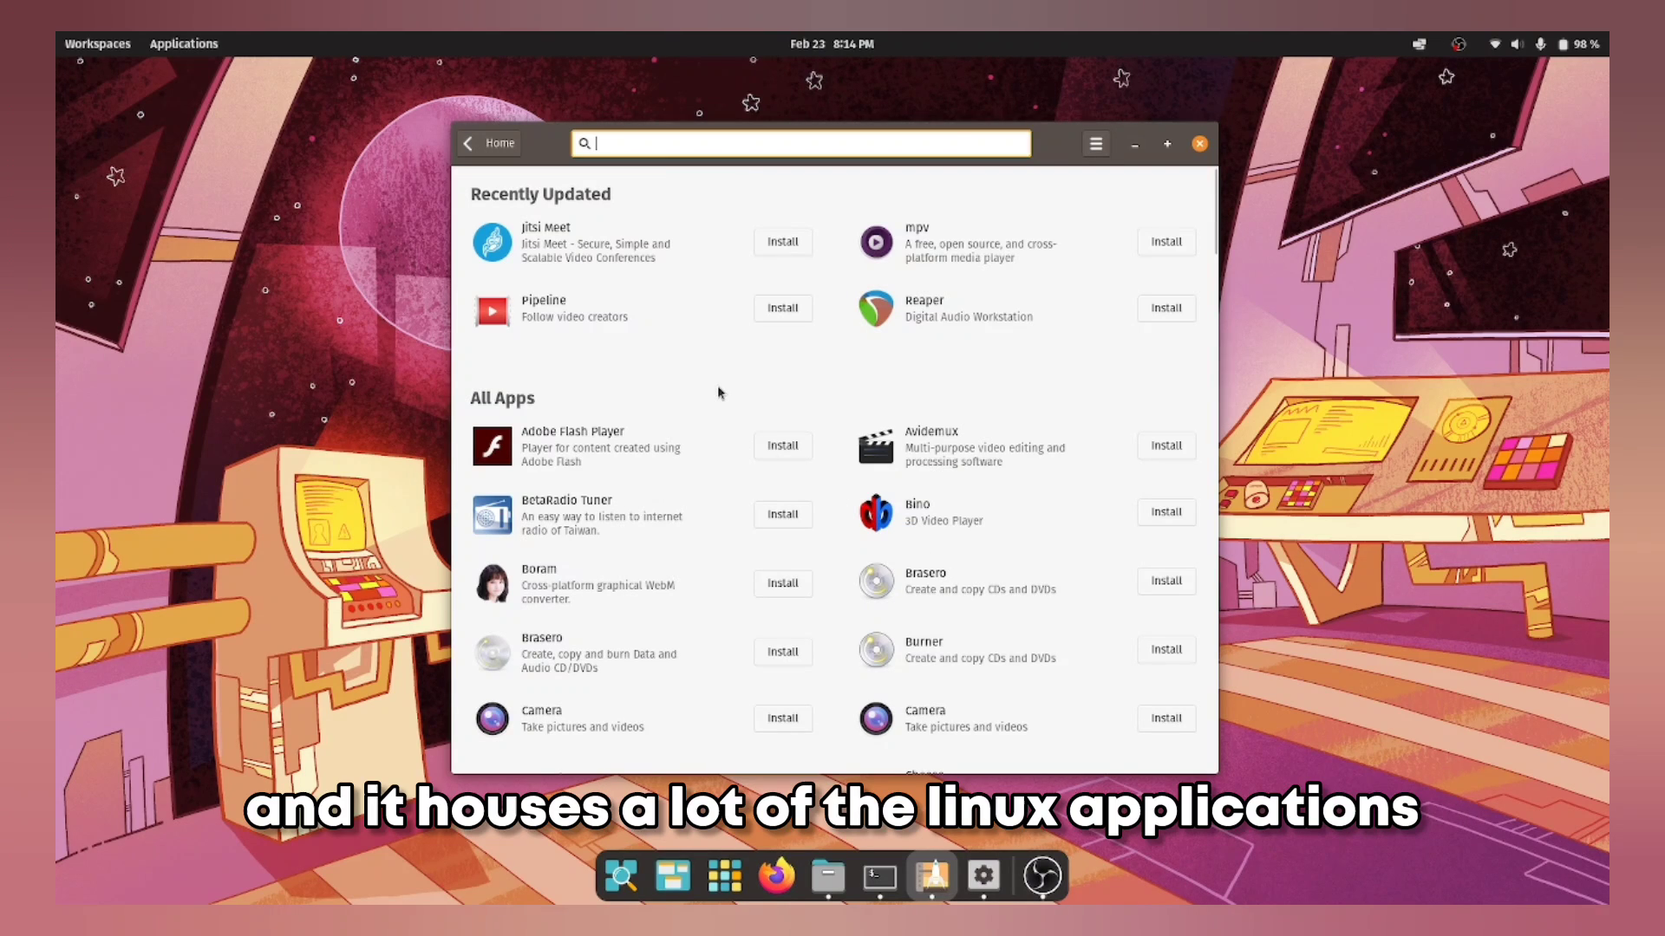
scroll(728, 394, "down", 15)
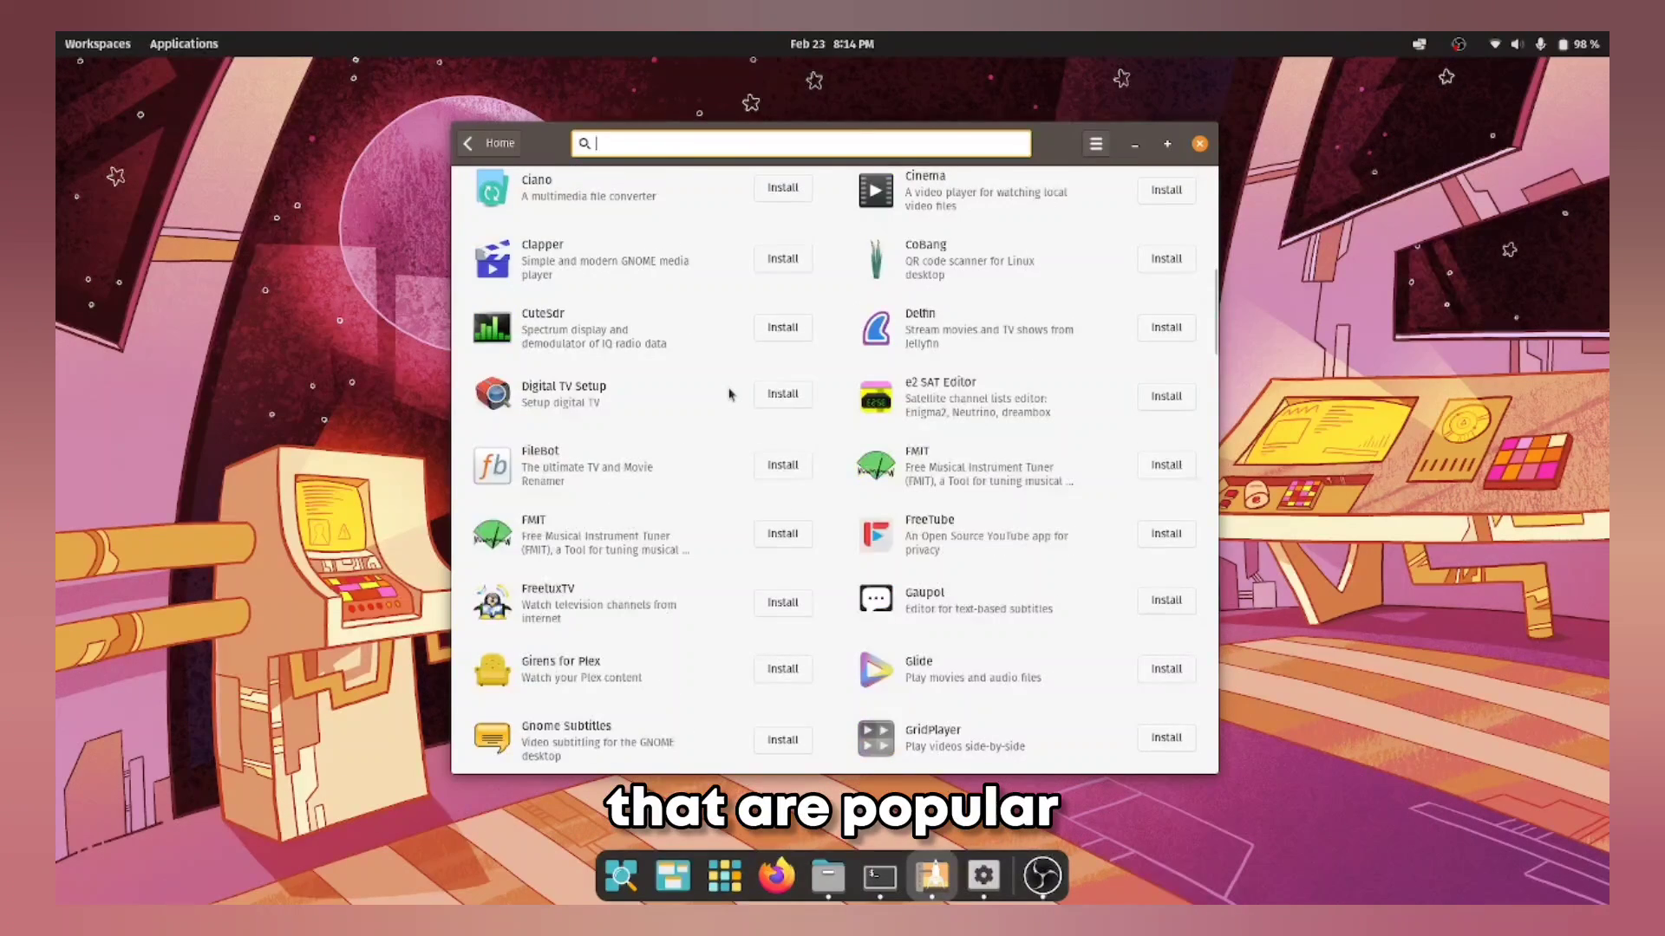
scroll(728, 394, "down", 15)
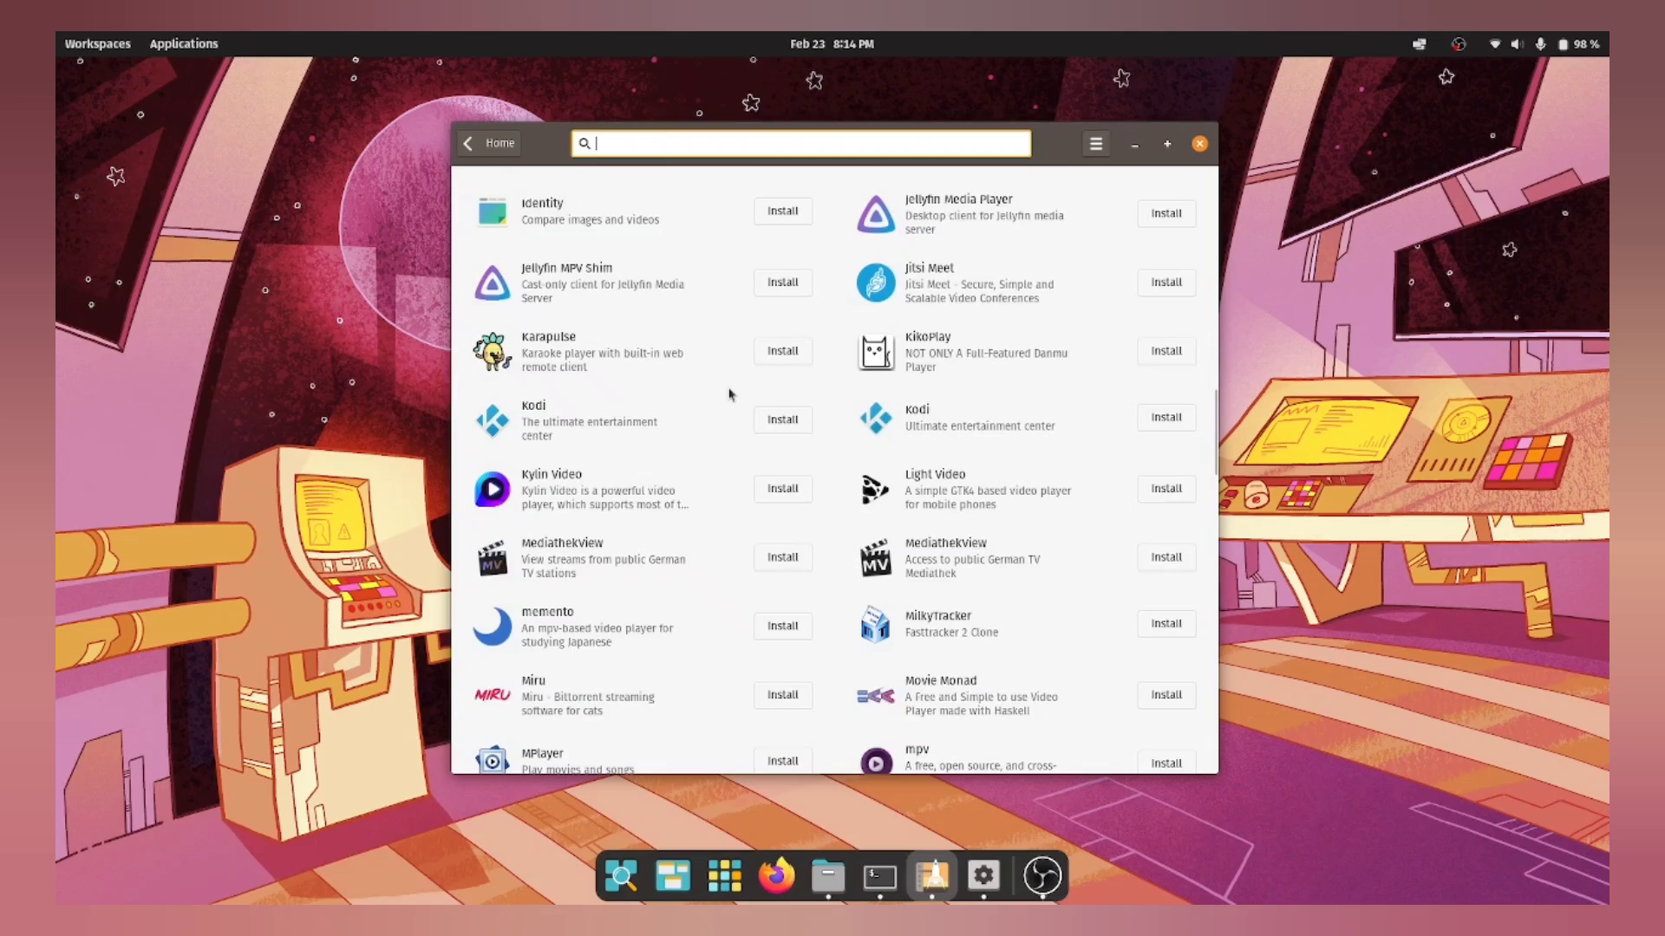
scroll(728, 395, "down", 5)
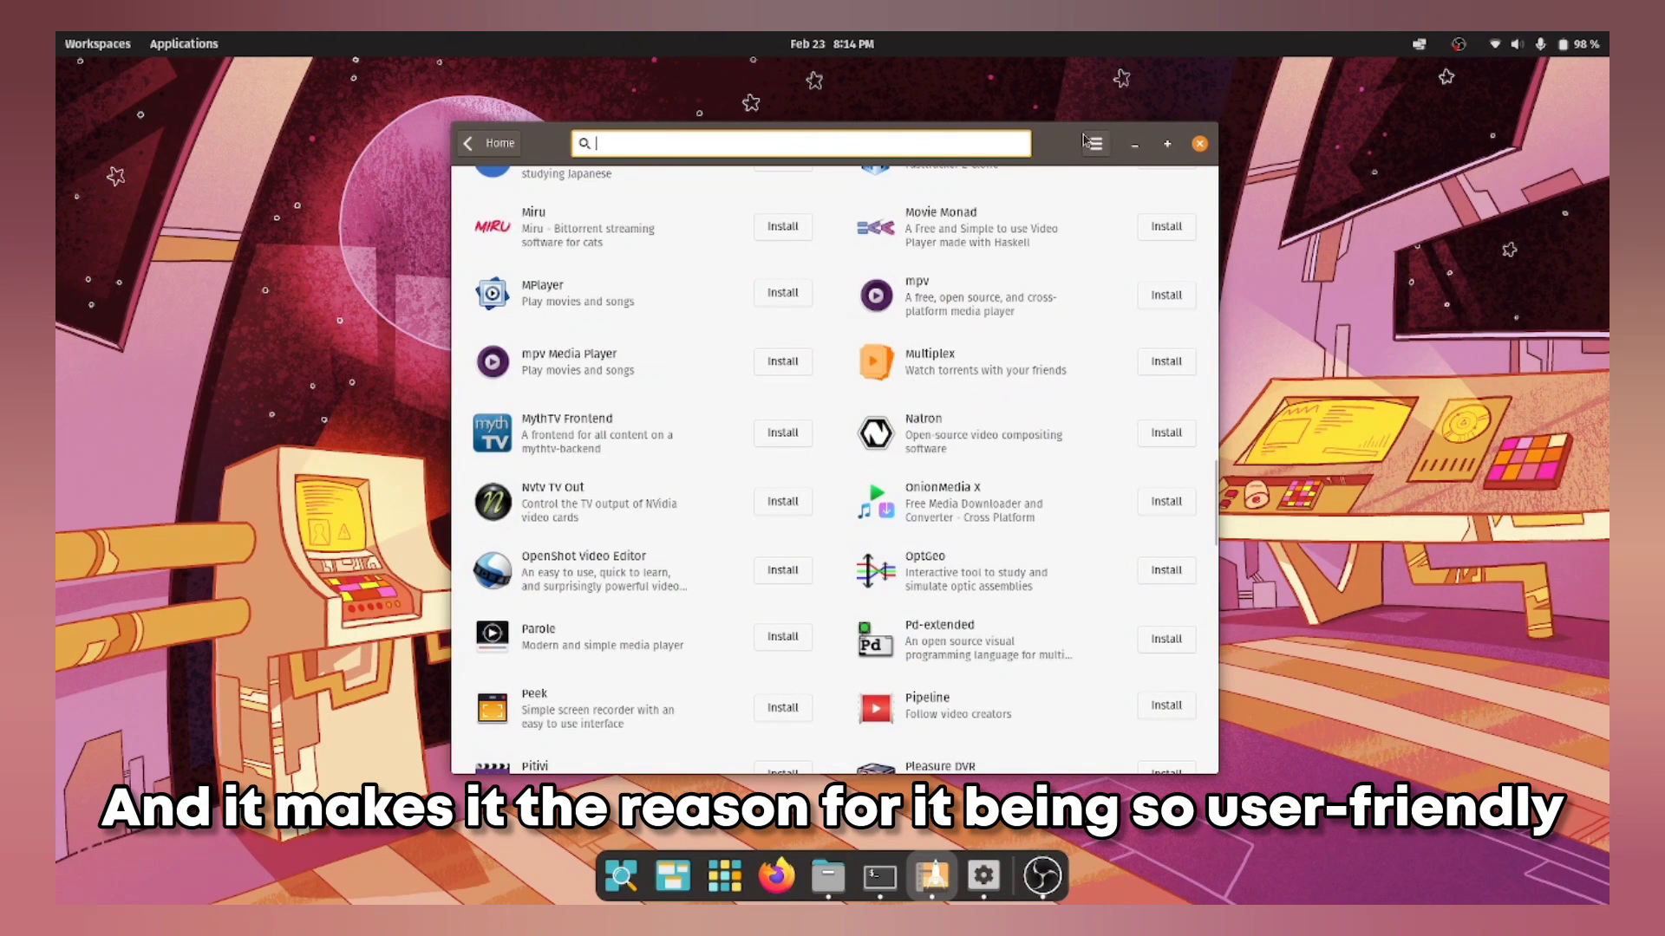
left_click(1093, 144)
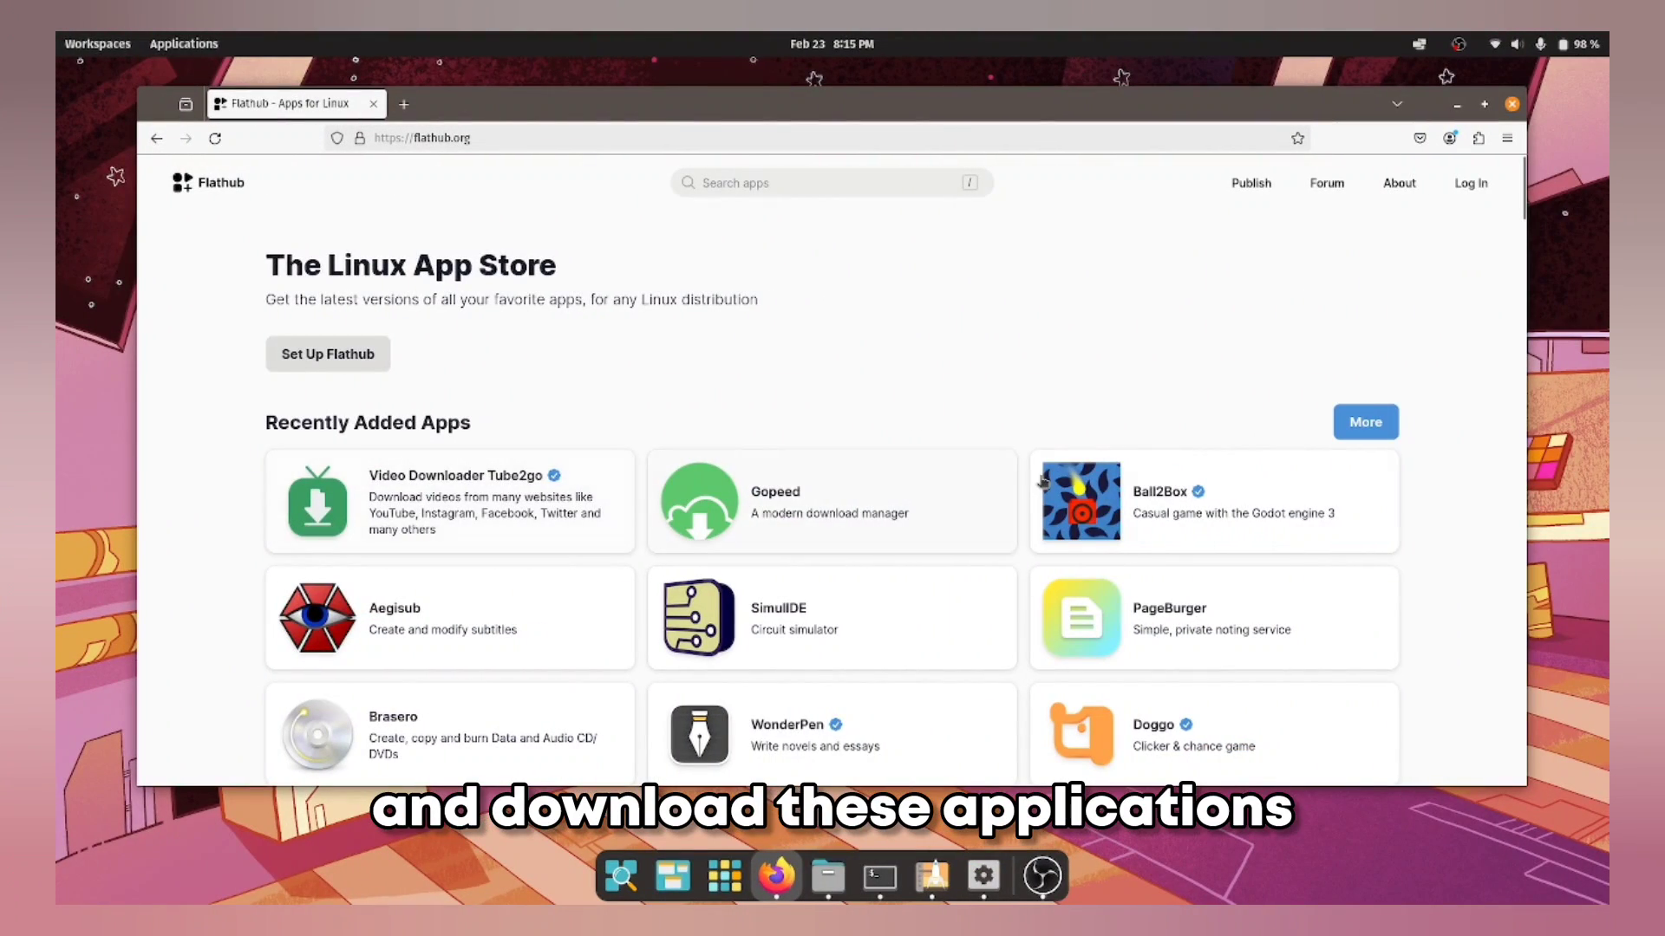
Step: Scroll Flathub and open the Brave Browser app page
scroll(1045, 481, "down", 5)
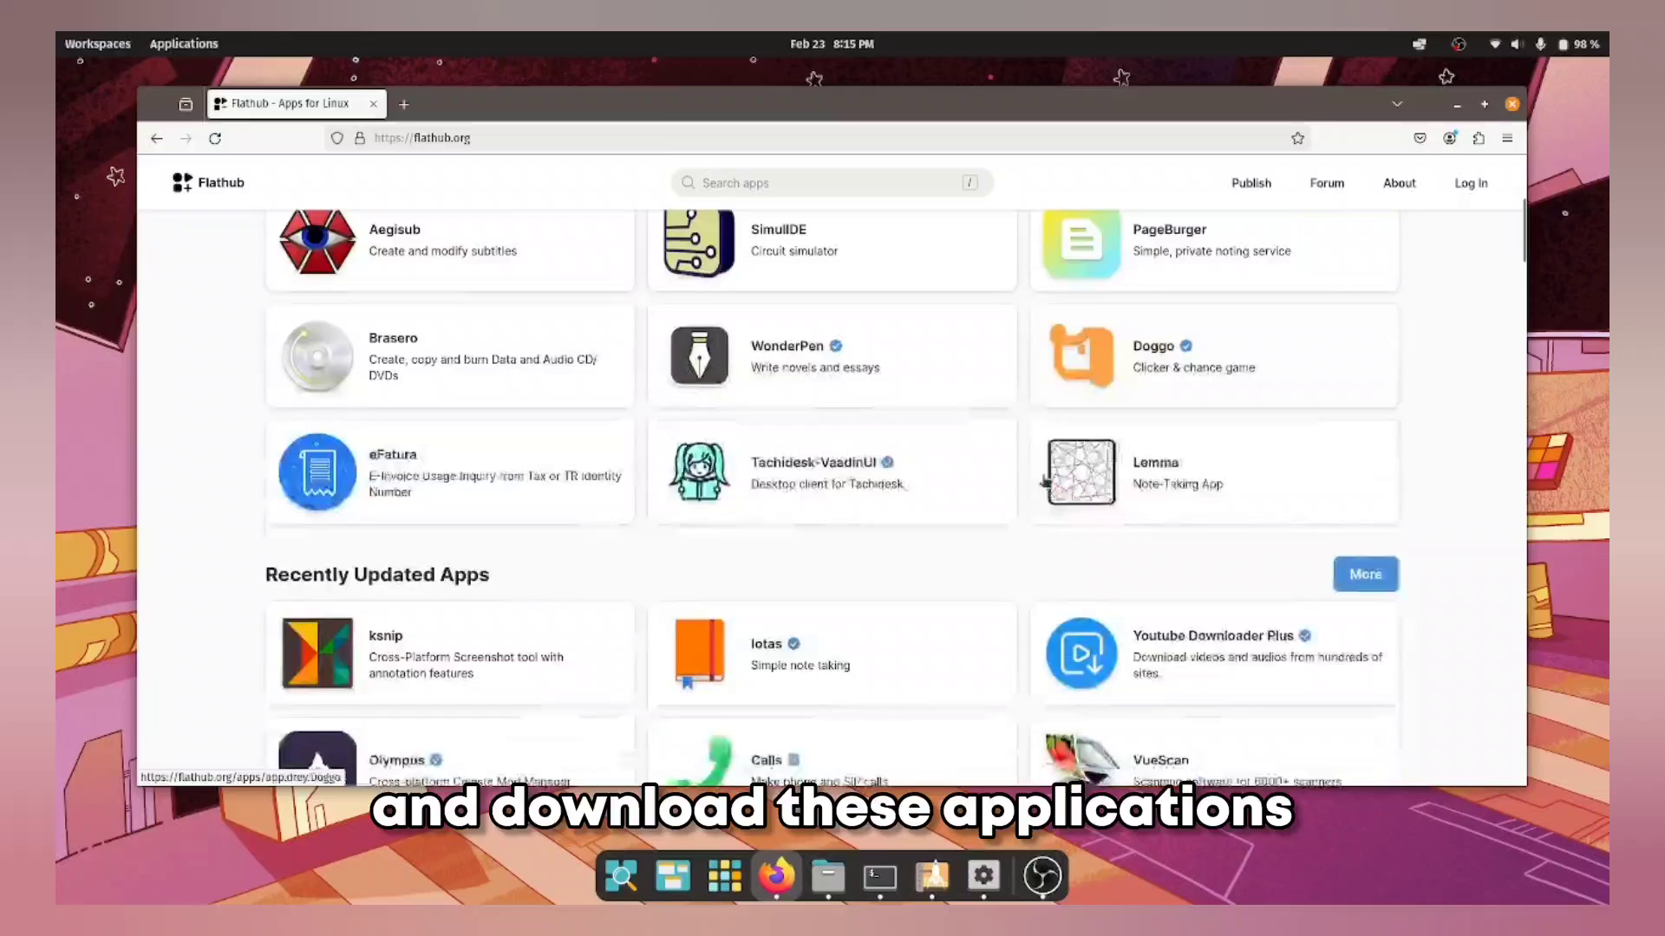
scroll(1045, 481, "down", 4)
scroll(701, 352, "down", 12)
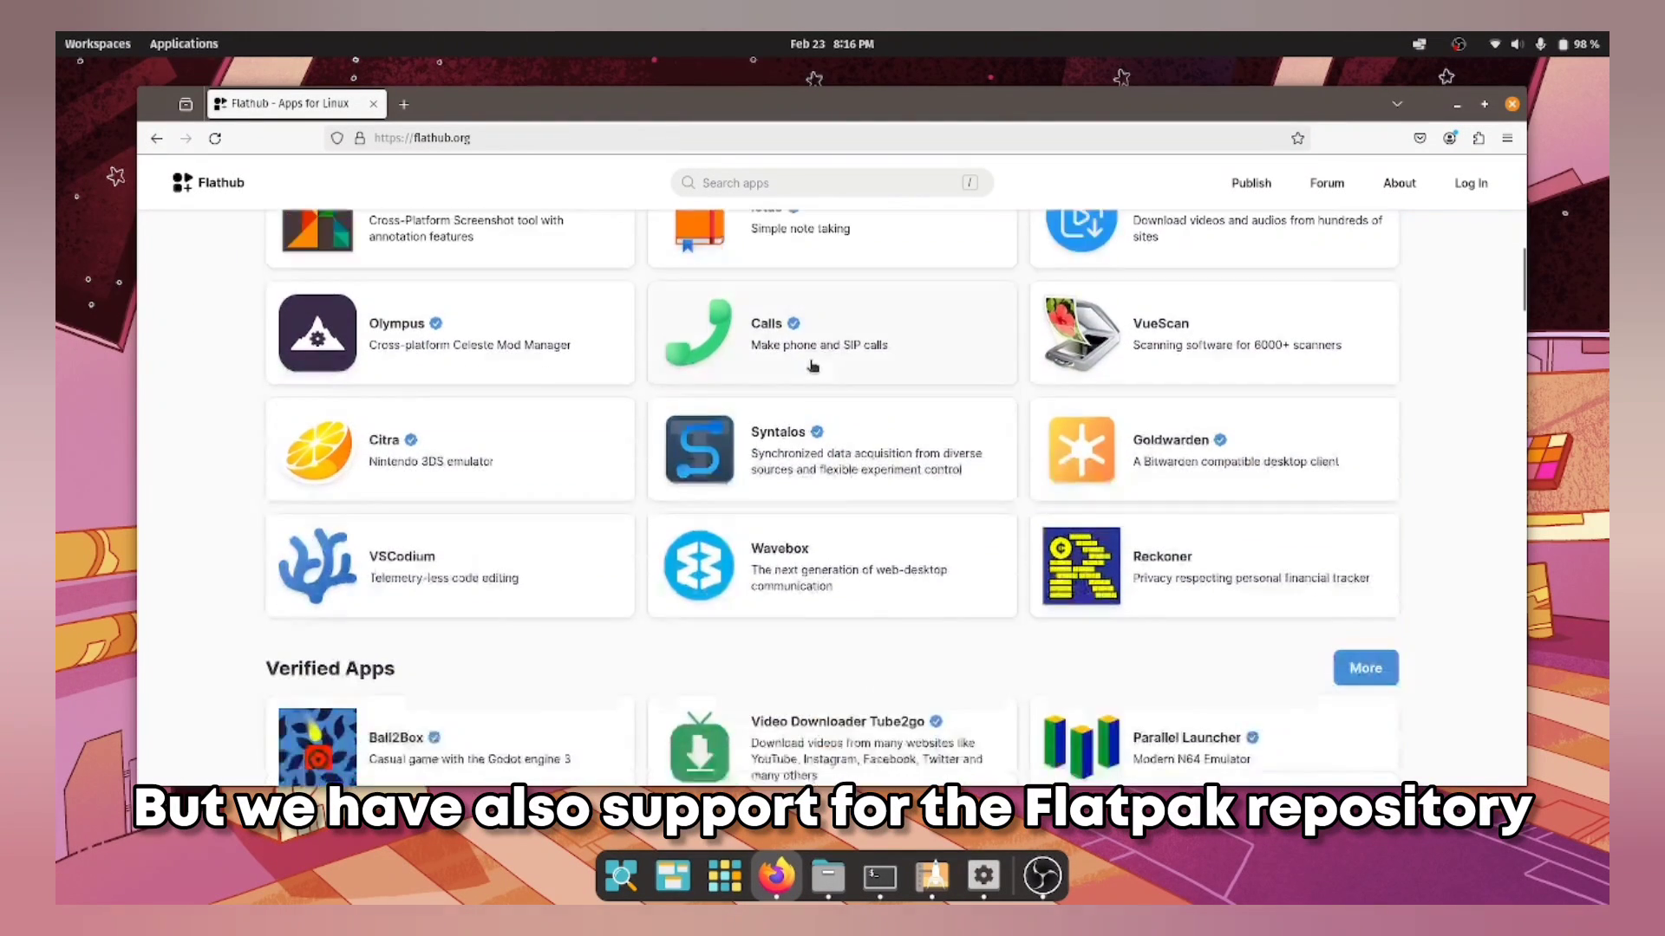
scroll(816, 368, "down", 1)
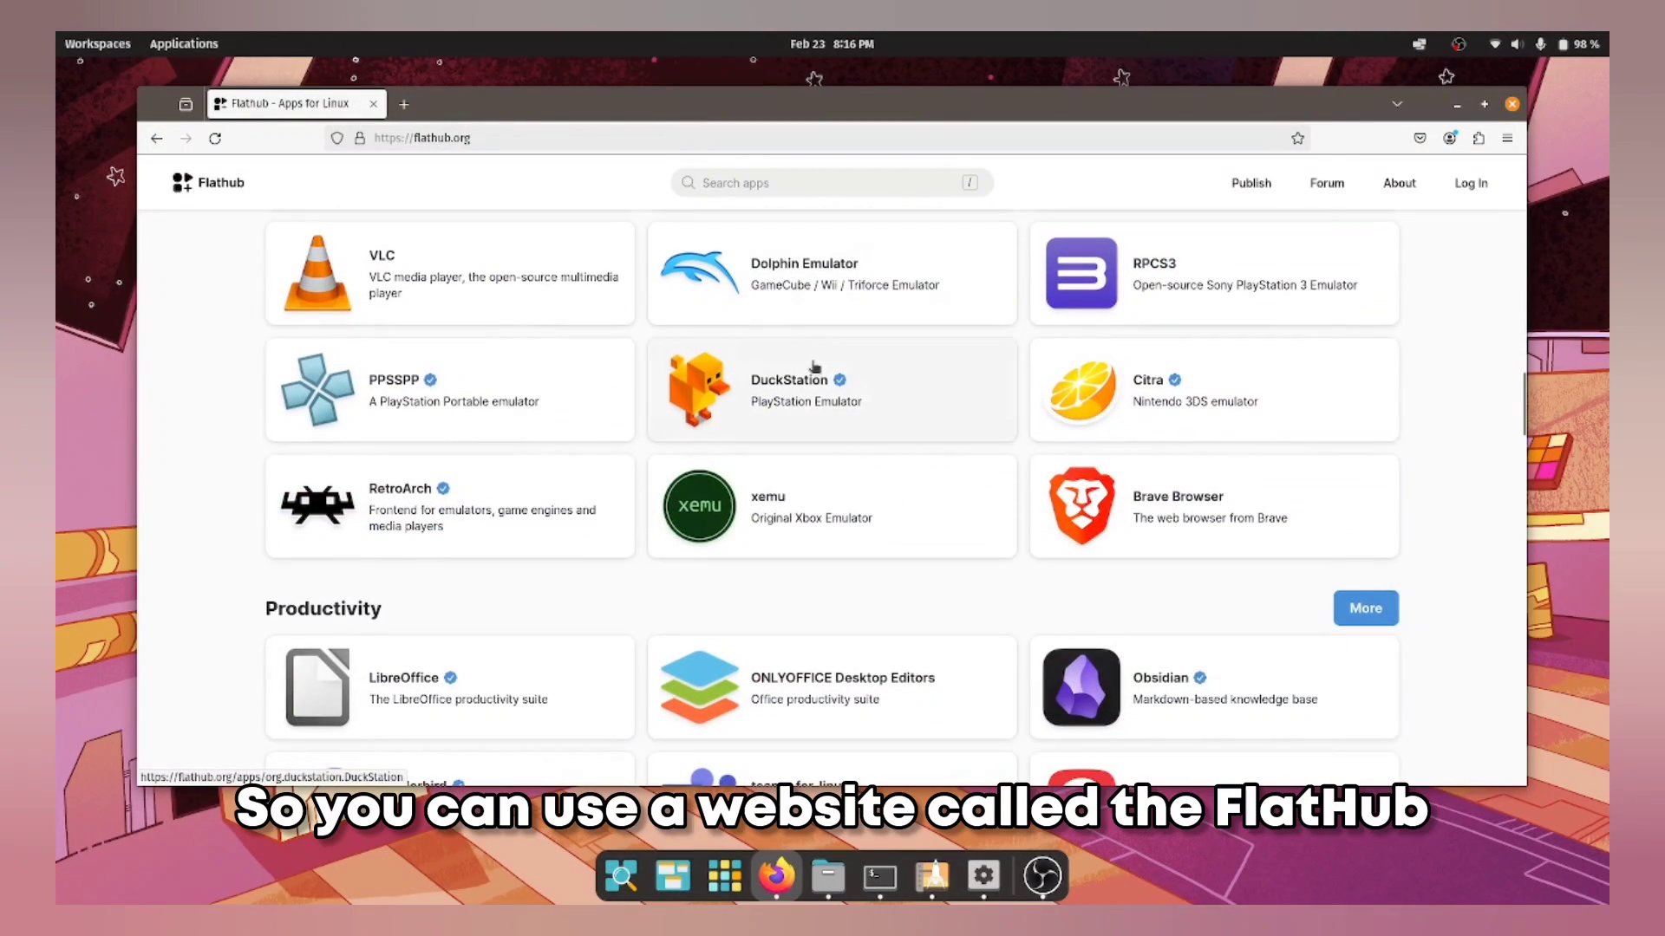
left_click(1134, 505)
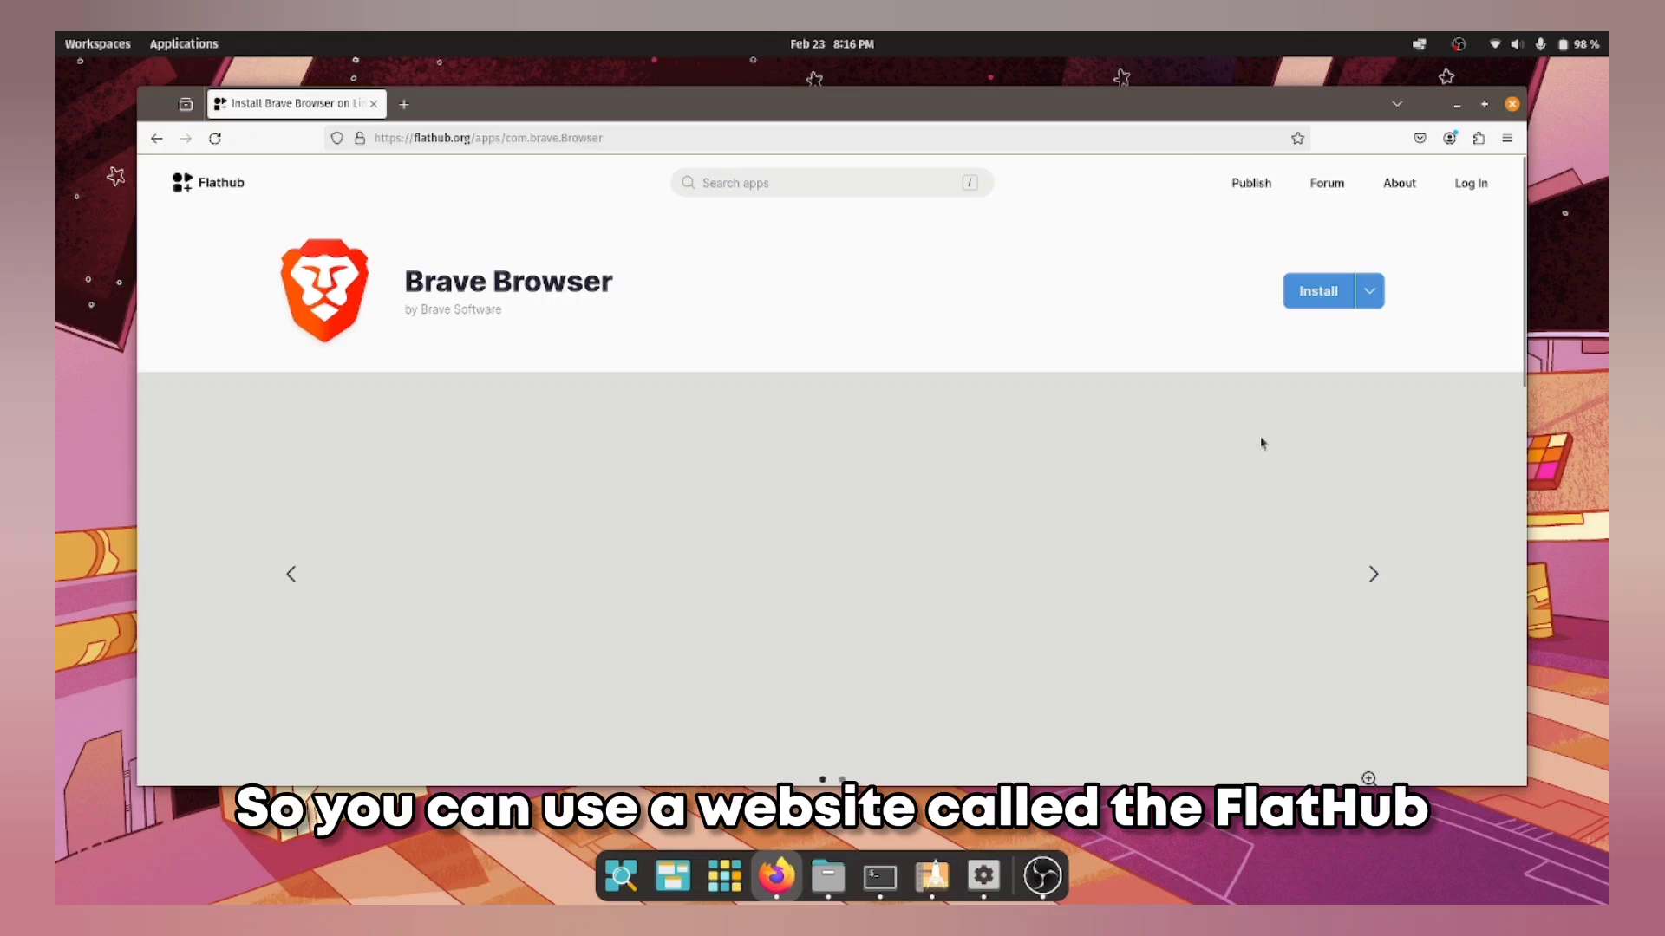
Step: Copy Brave's flatpak install command from the Install dropdown and bring the terminal forward
left_click(1370, 299)
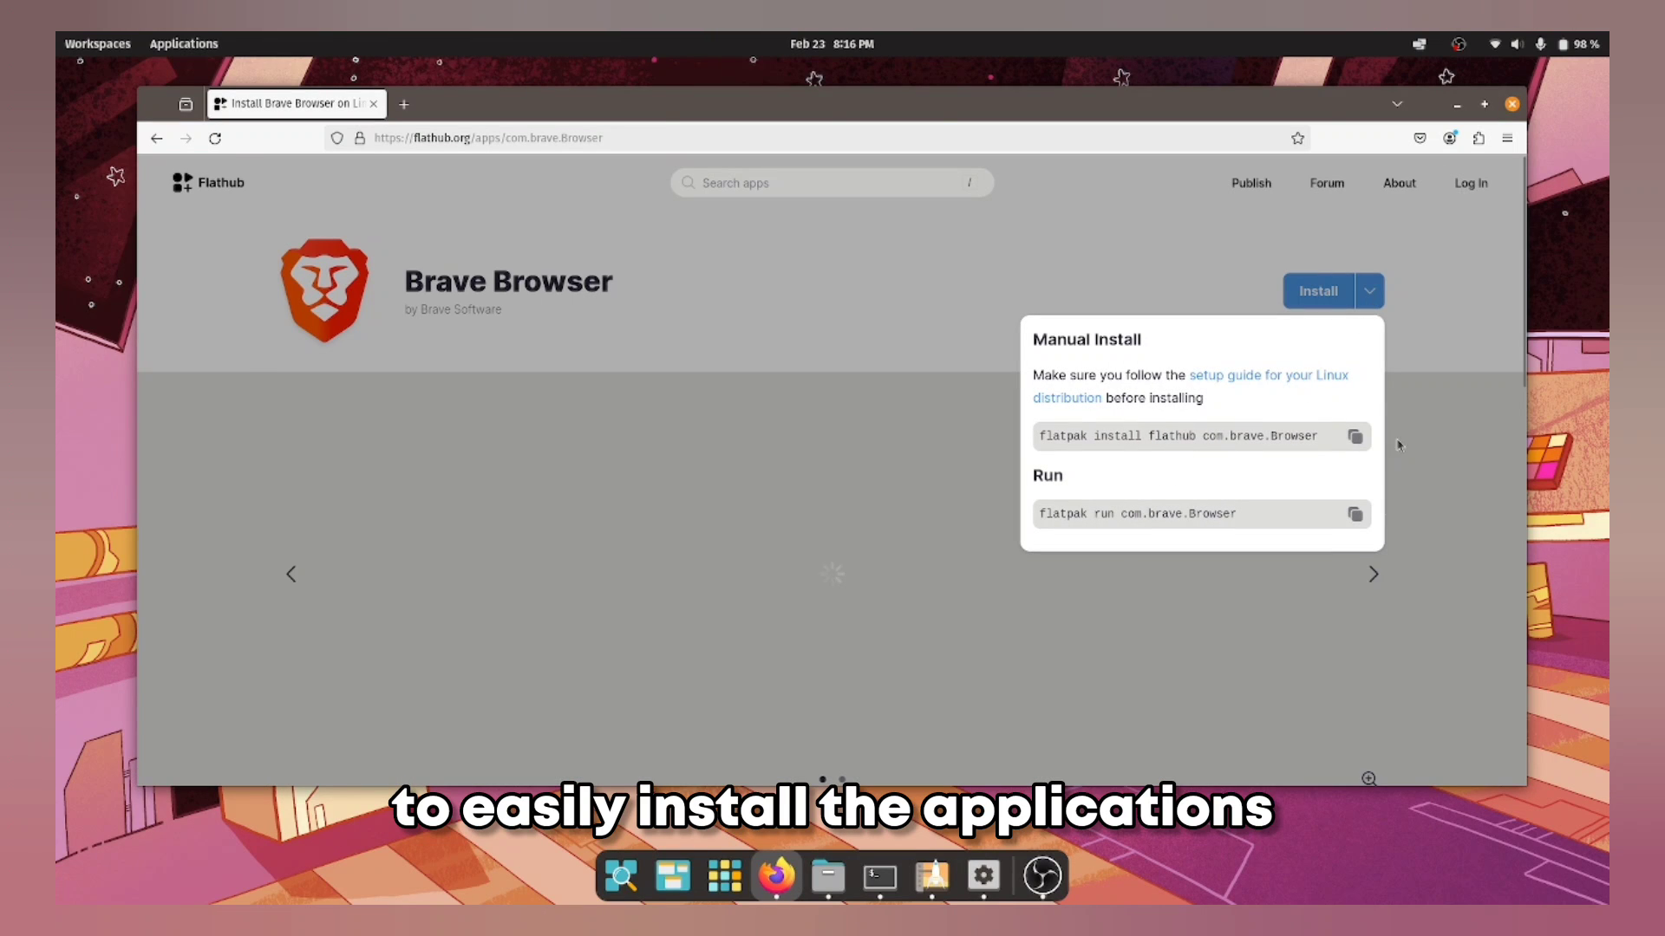
left_click(1353, 437)
left_click(968, 363)
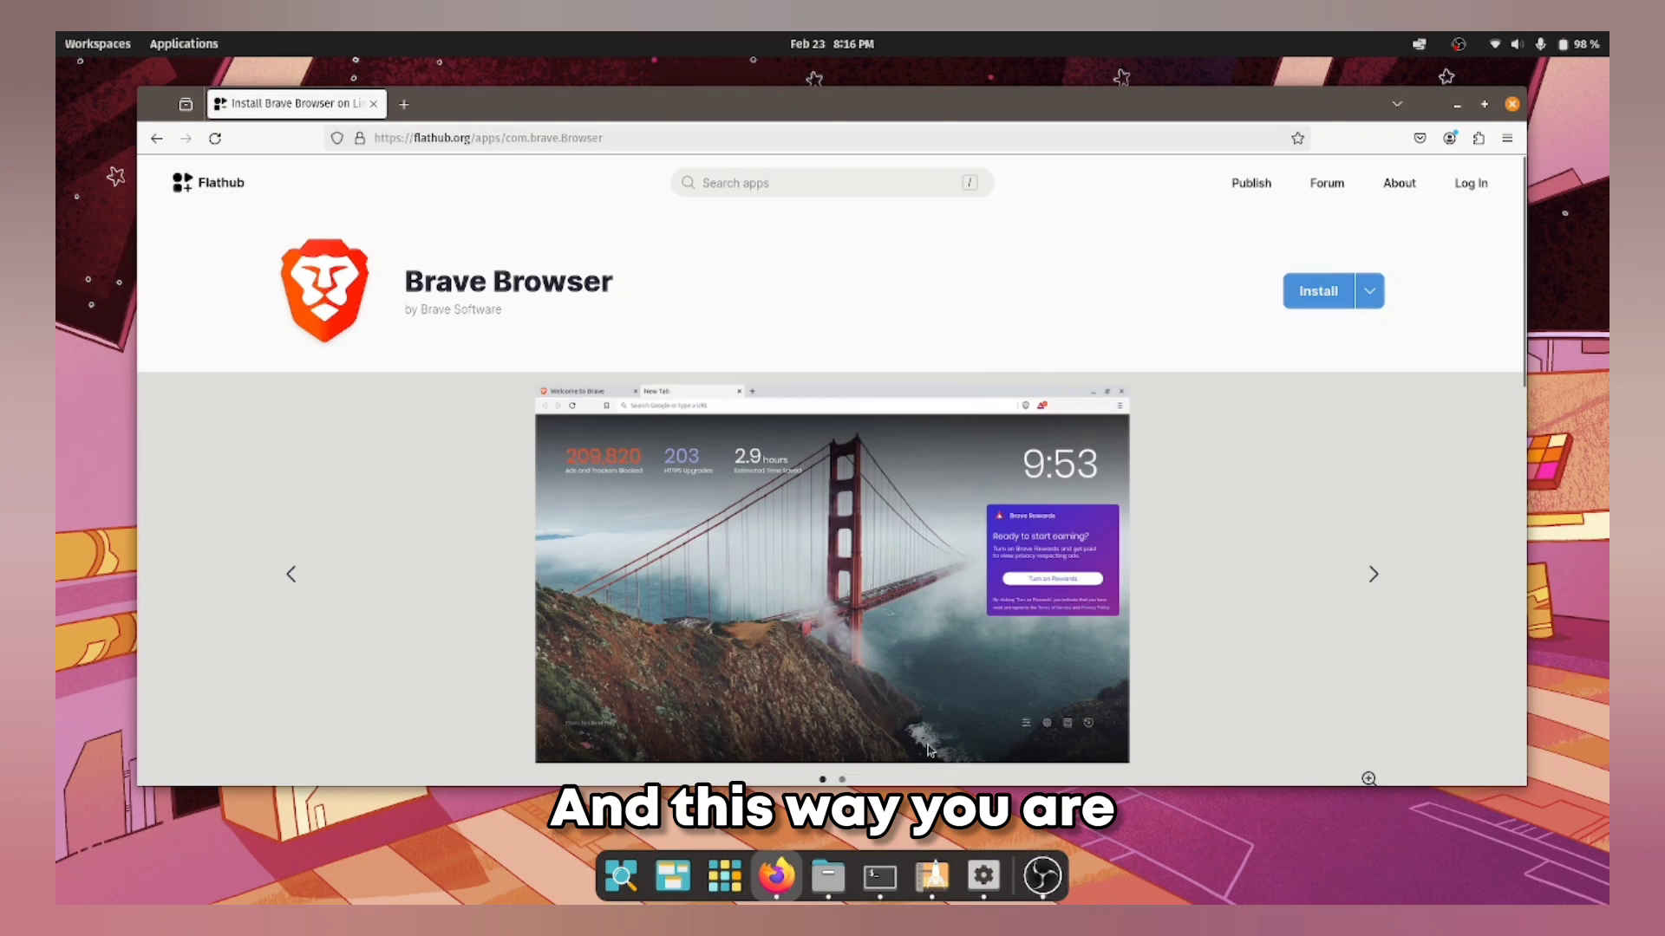
left_click(880, 876)
Step: Paste the Brave flatpak install command into the terminal, run it and confirm
right_click(1022, 526)
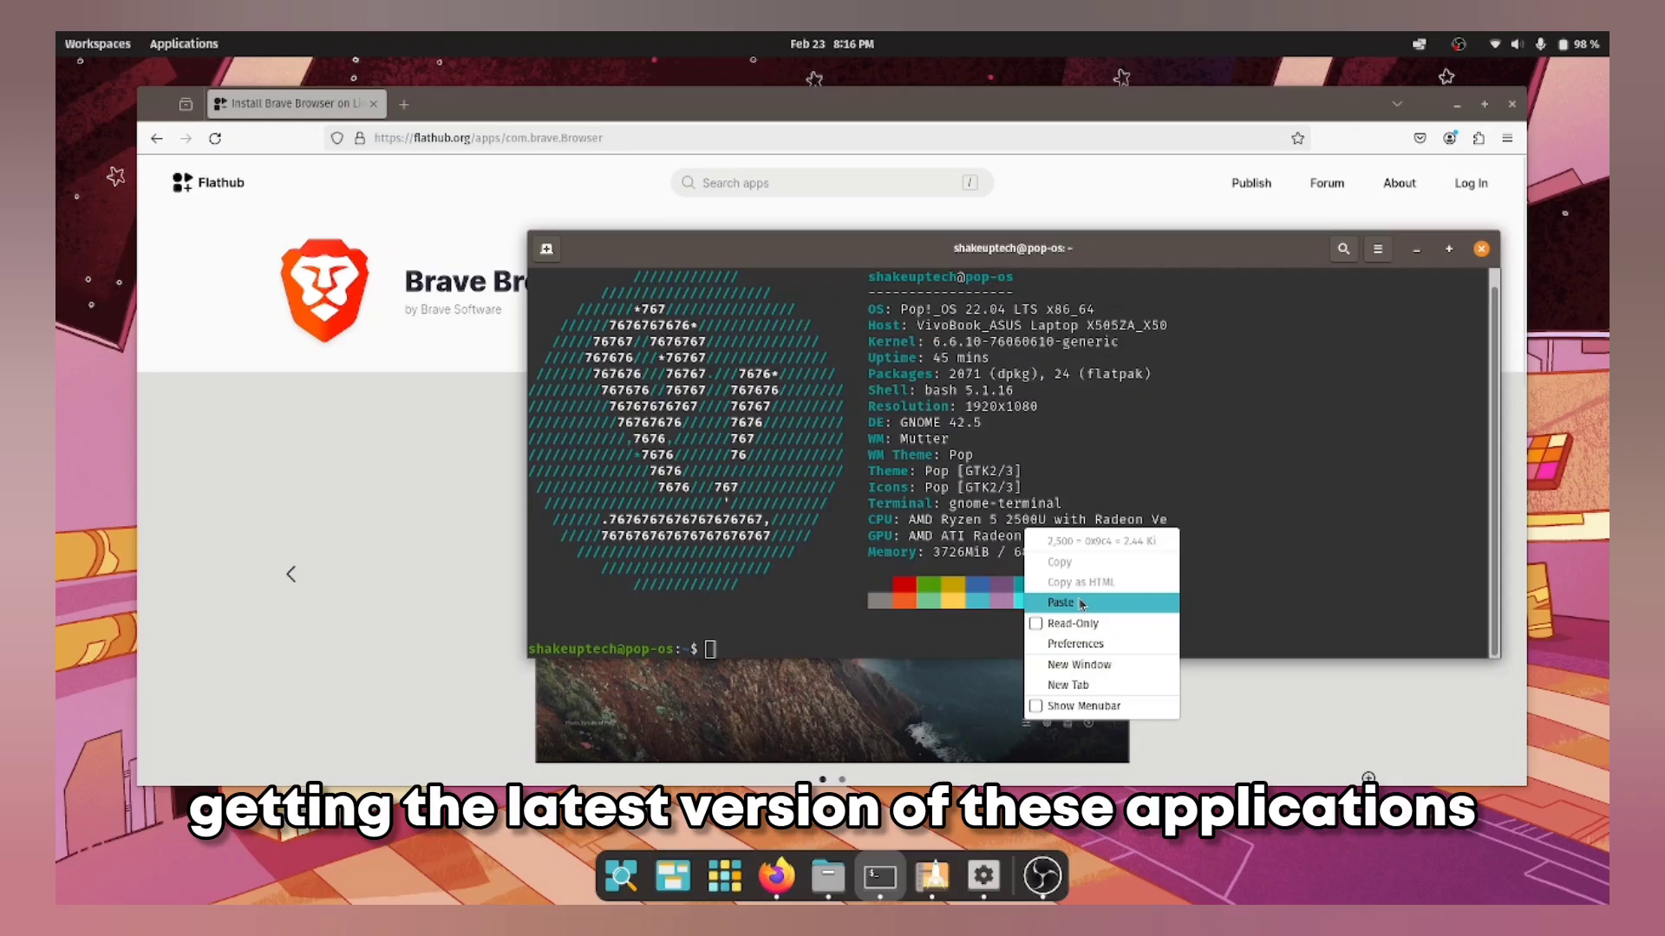
left_click(1079, 599)
key("Return")
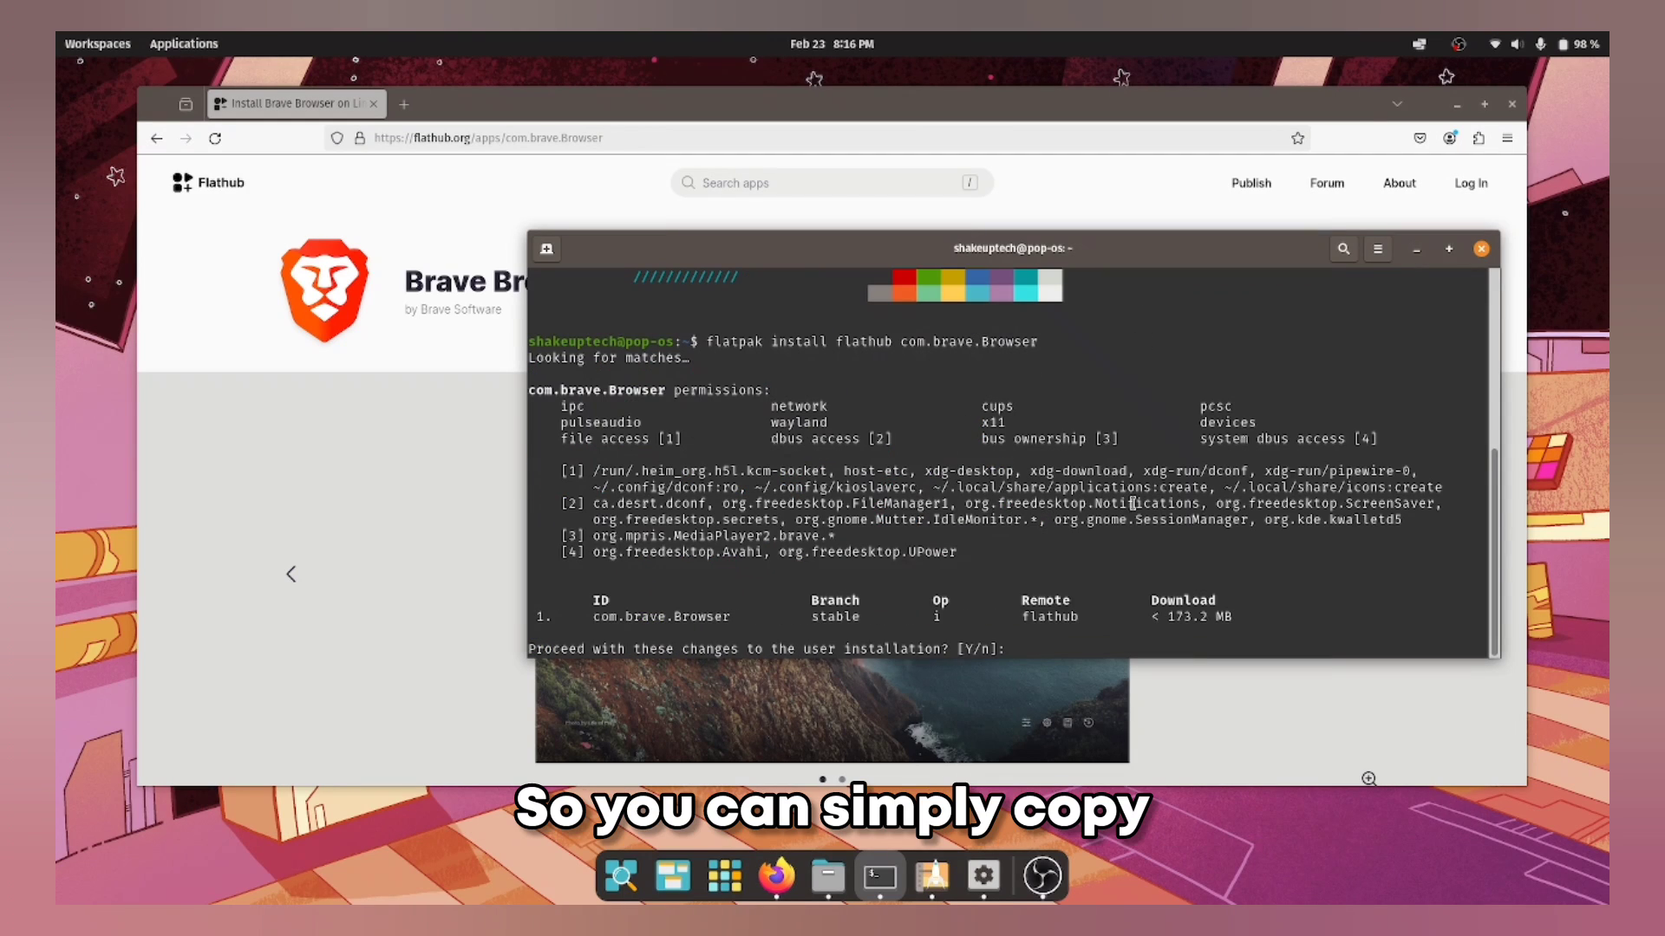
key("Return")
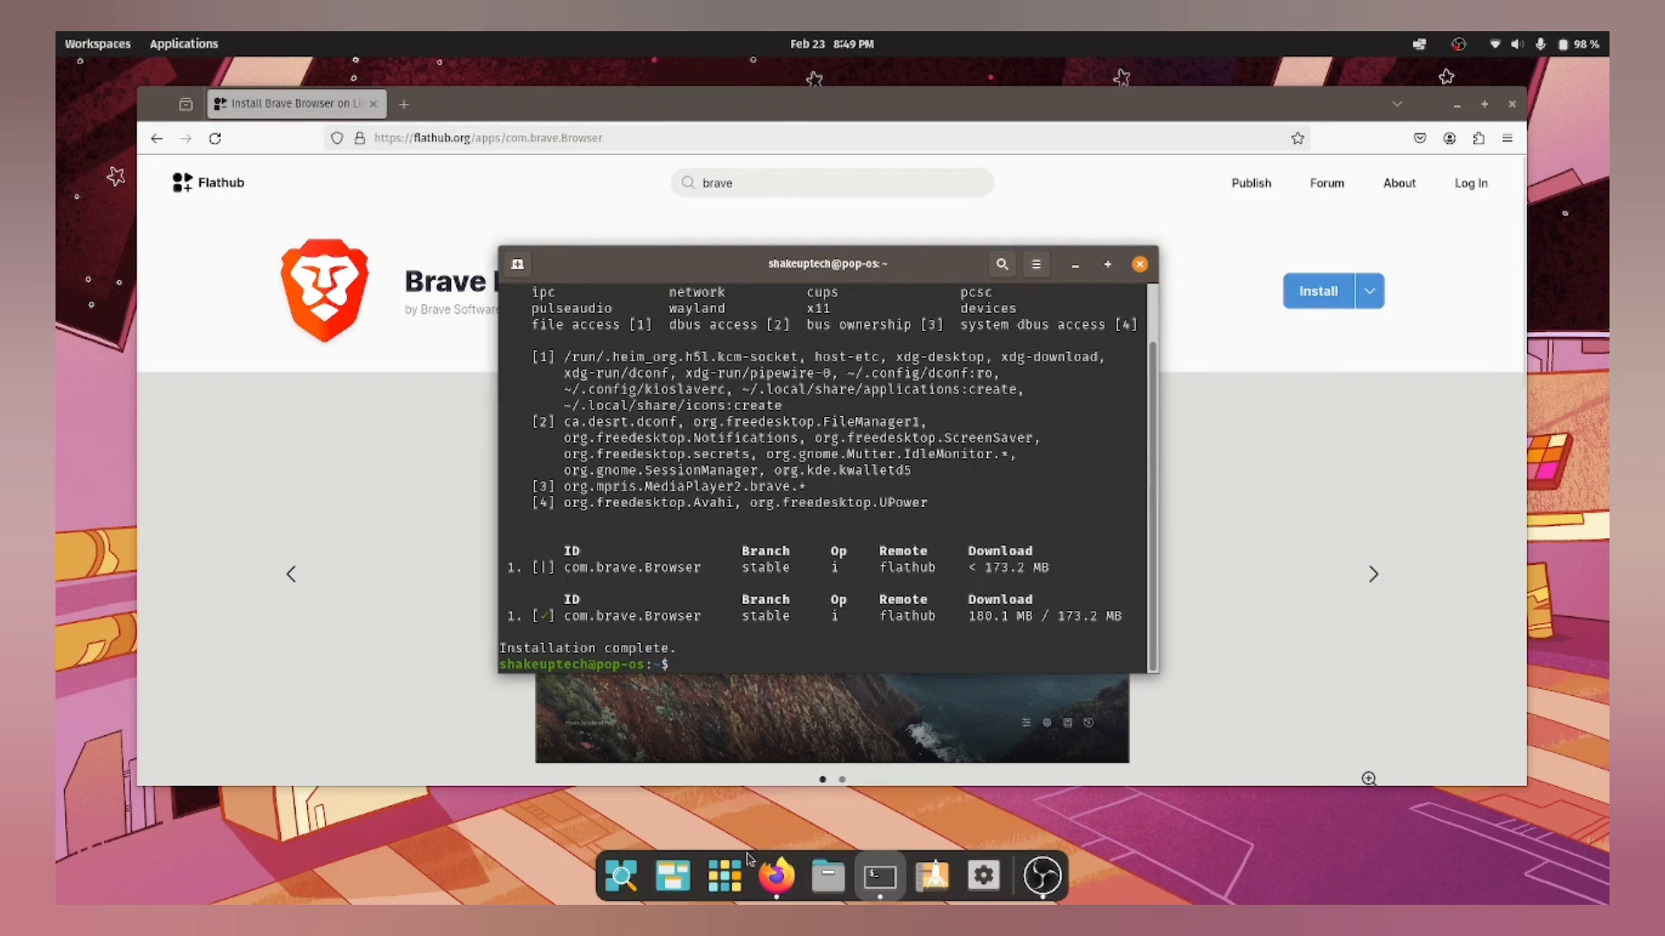
Step: Close the Brave welcome window and open the Citra emulator page from Flathub's Popular Apps
left_click(724, 875)
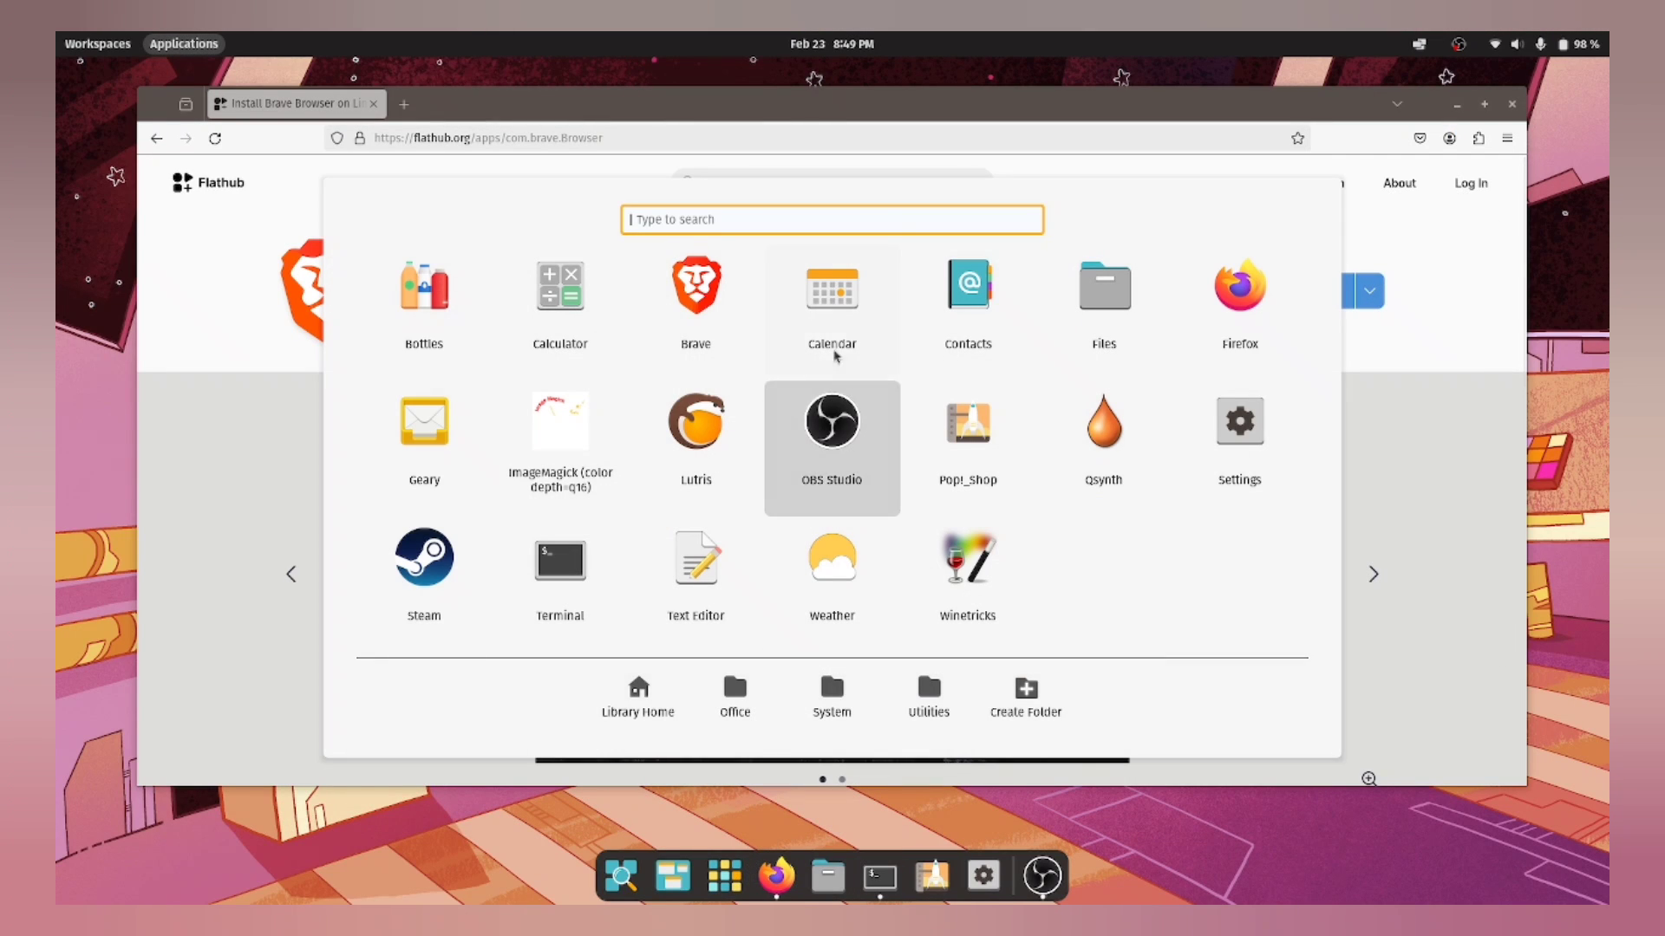
left_click(740, 322)
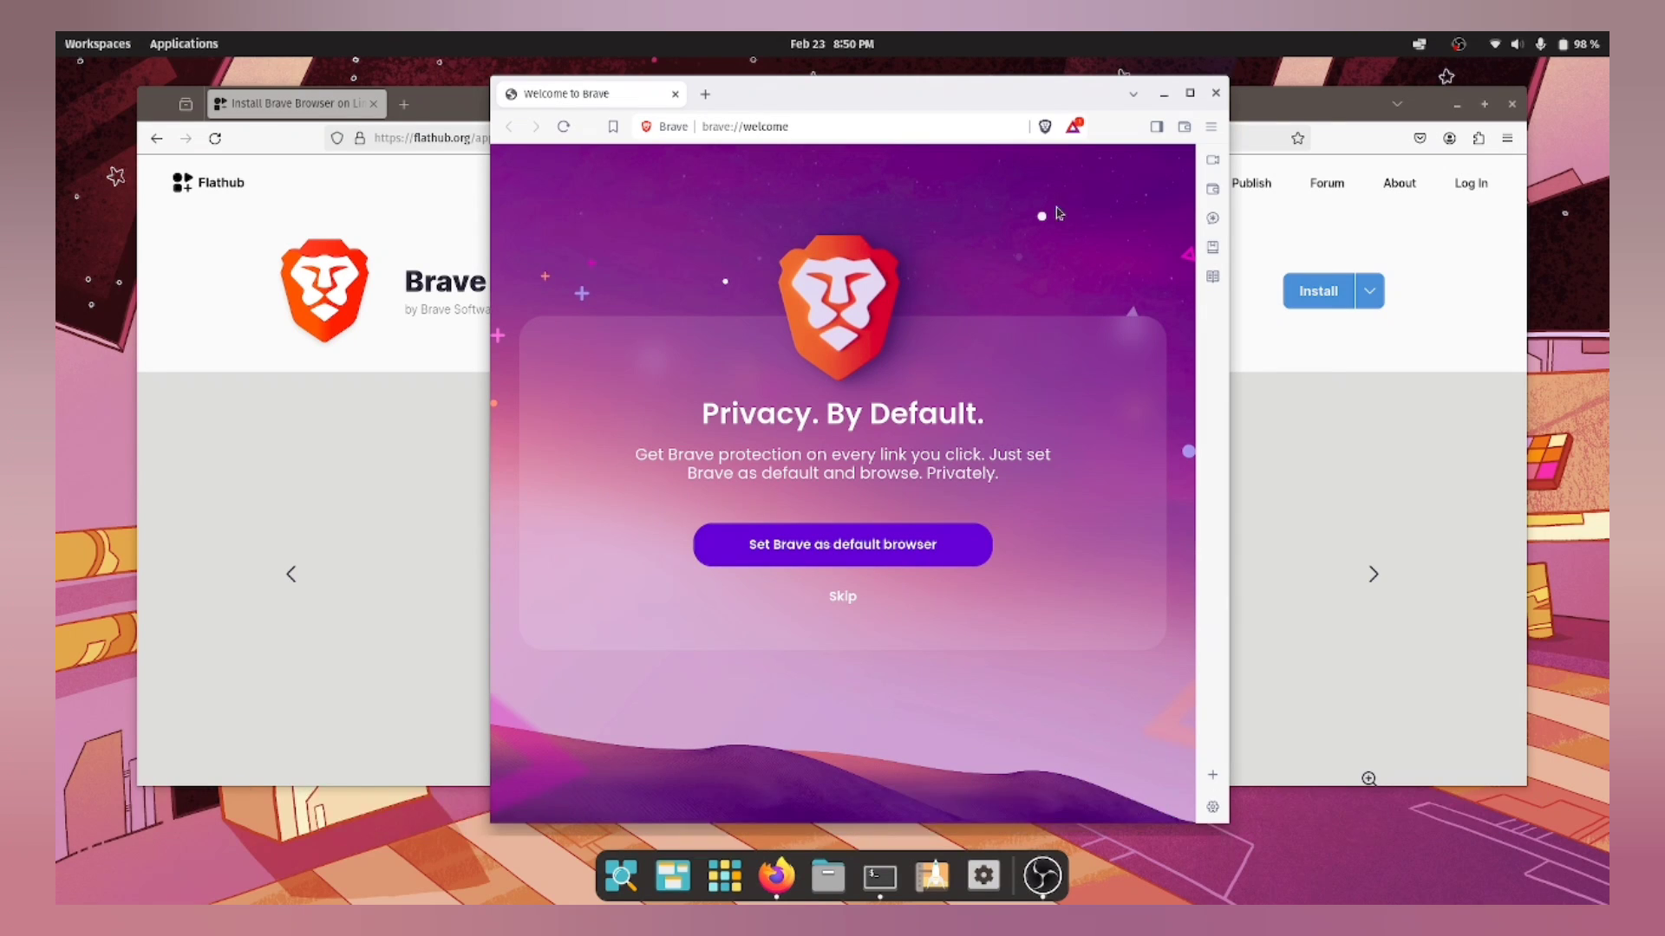
left_click(1214, 93)
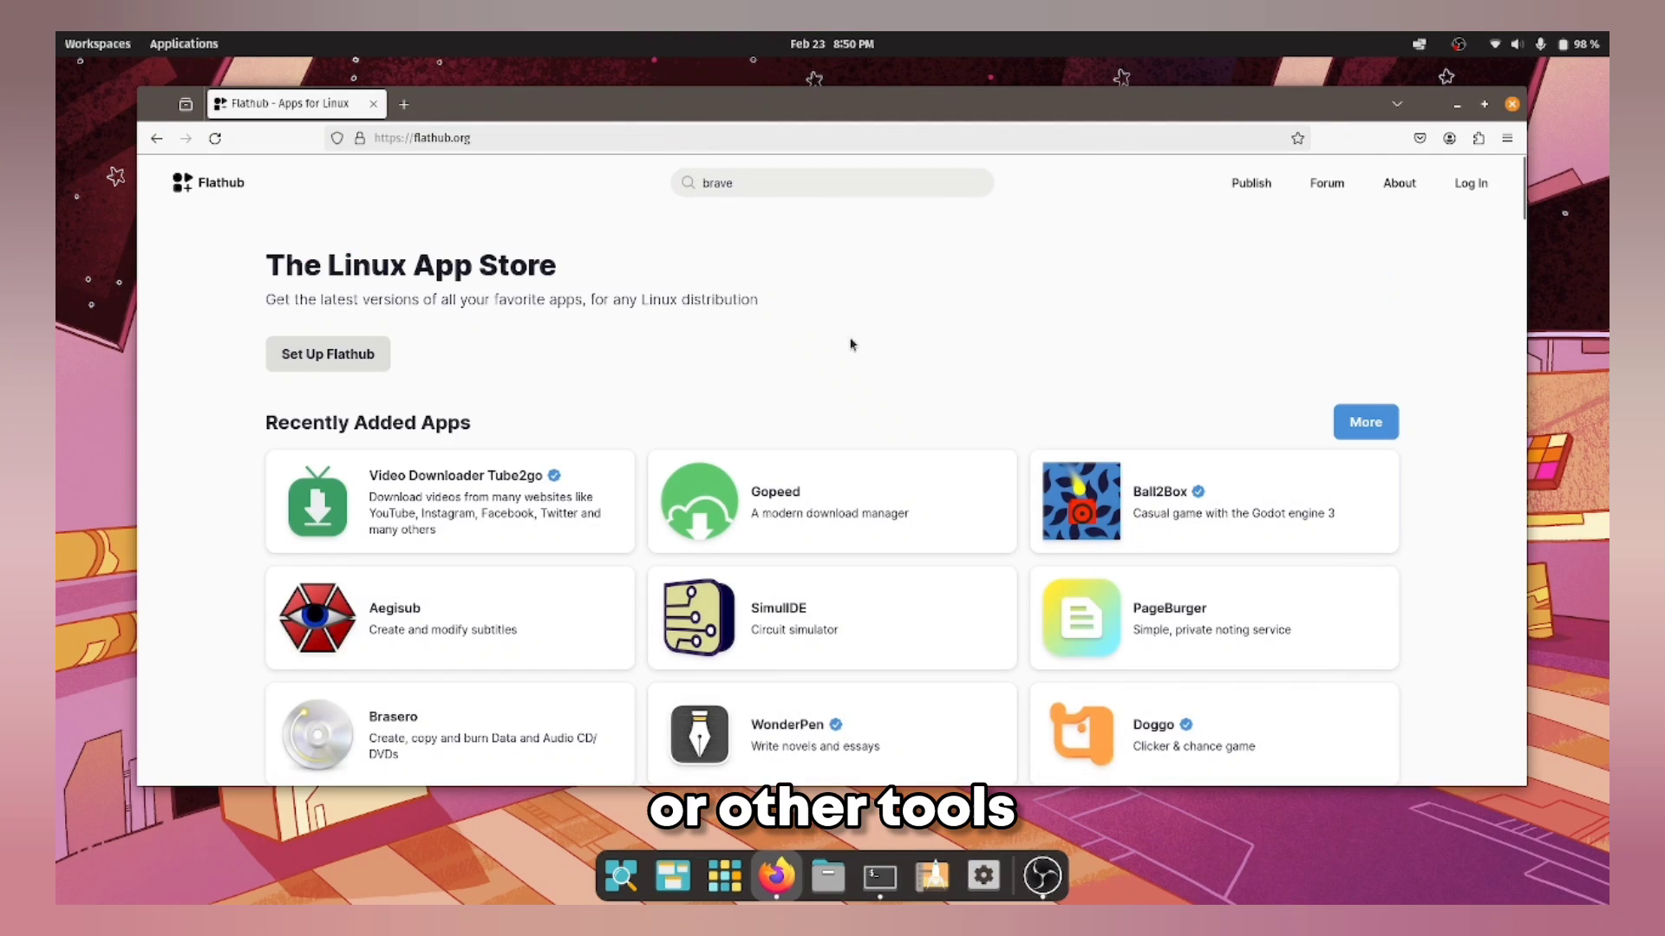
scroll(875, 360, "down", 15)
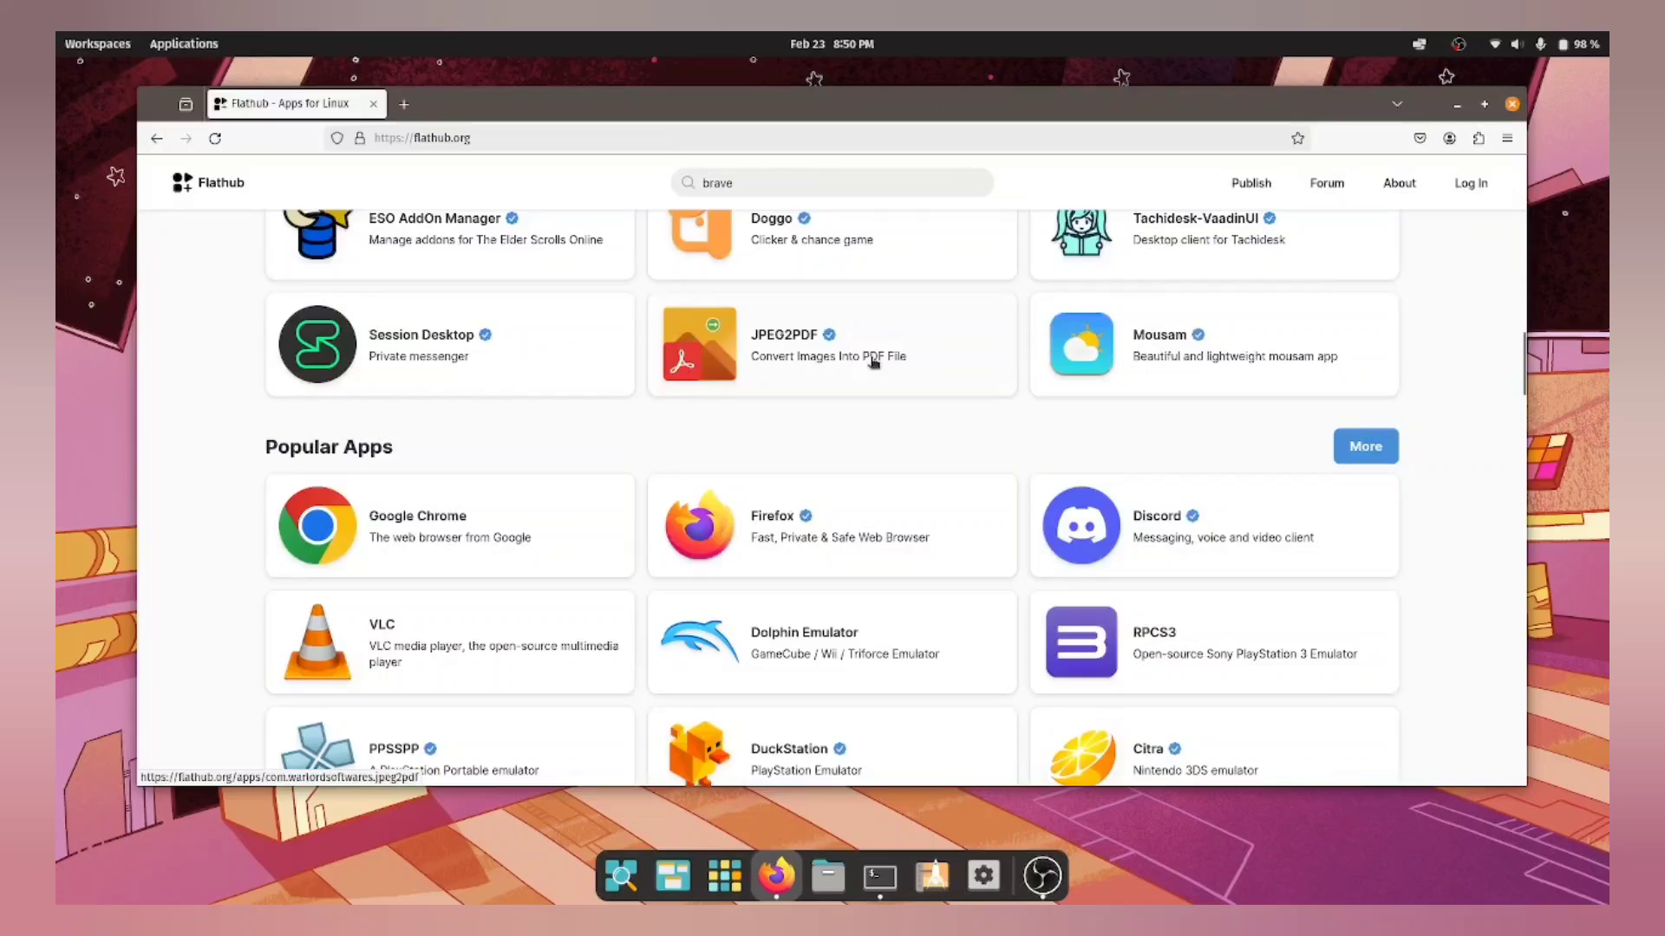
scroll(874, 363, "down", 3)
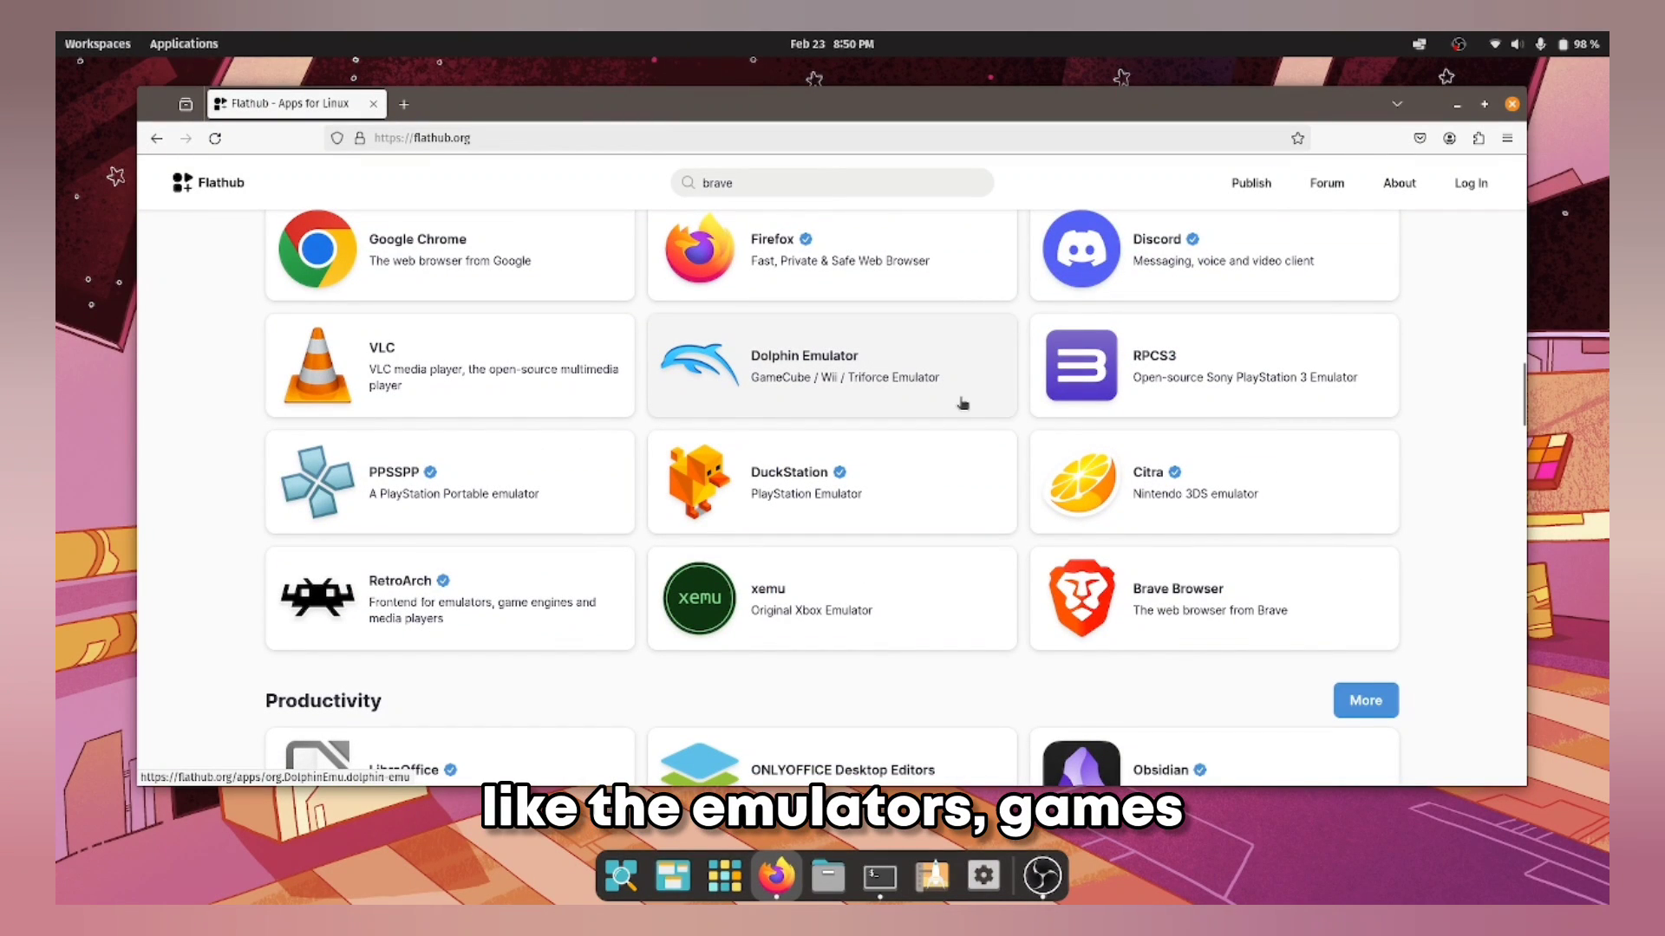
left_click(1111, 473)
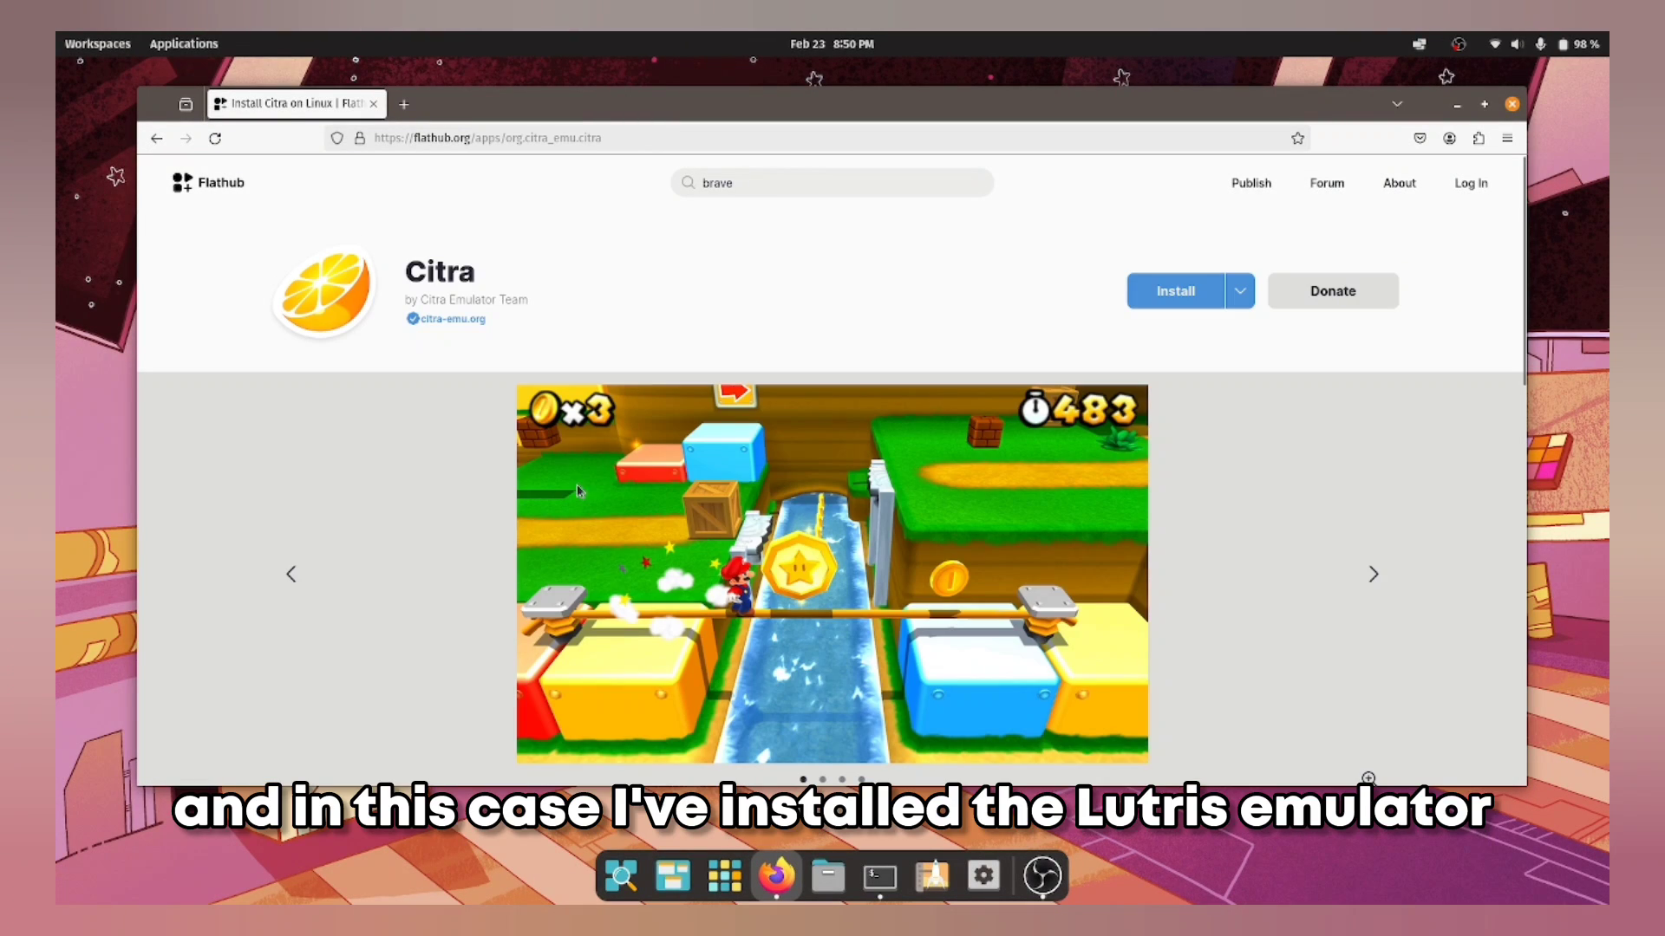
Step: Start Lutris and browse the EA App, Ubisoft Connect and Steam library filters
left_click(719, 871)
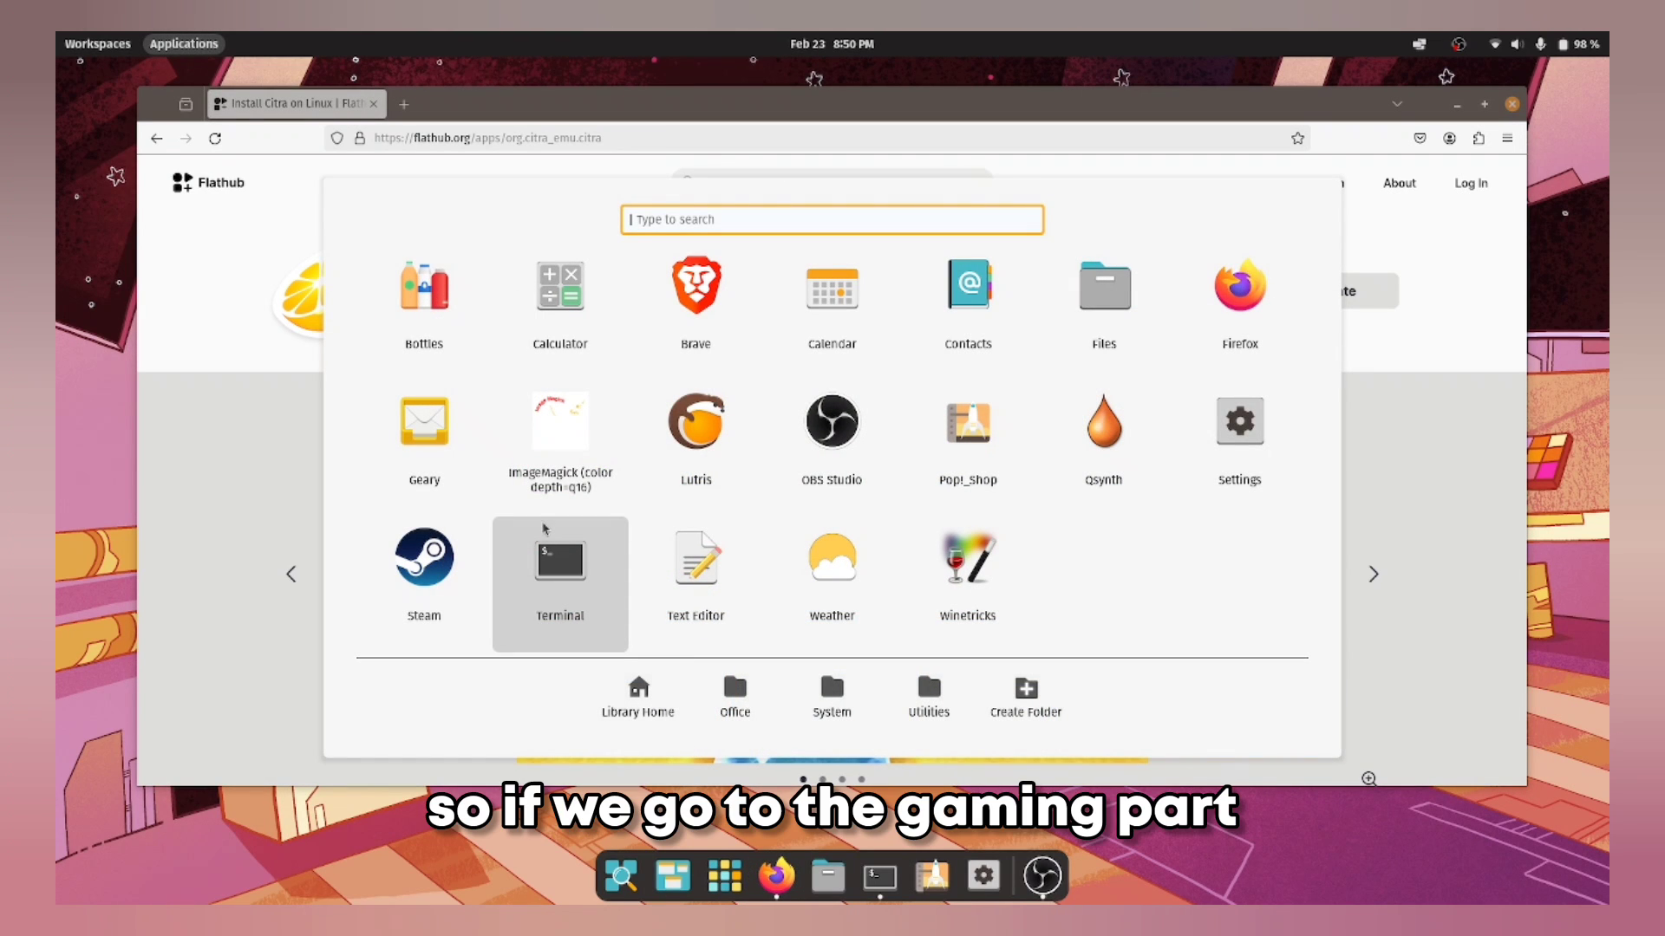
left_click(696, 422)
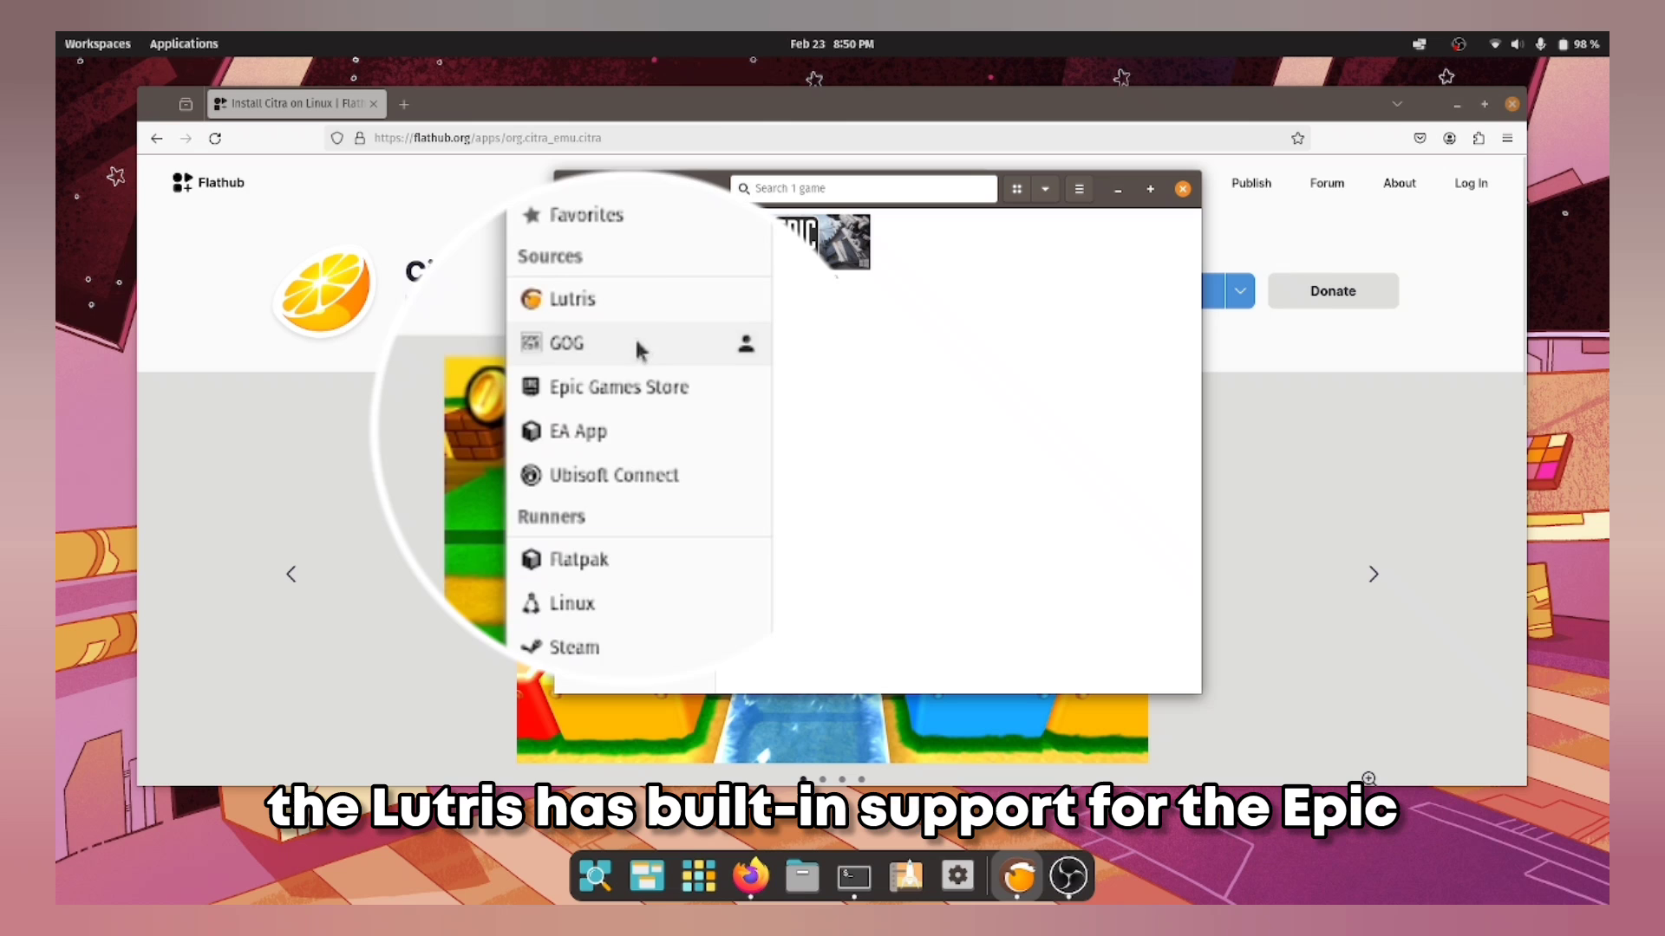
left_click(621, 295)
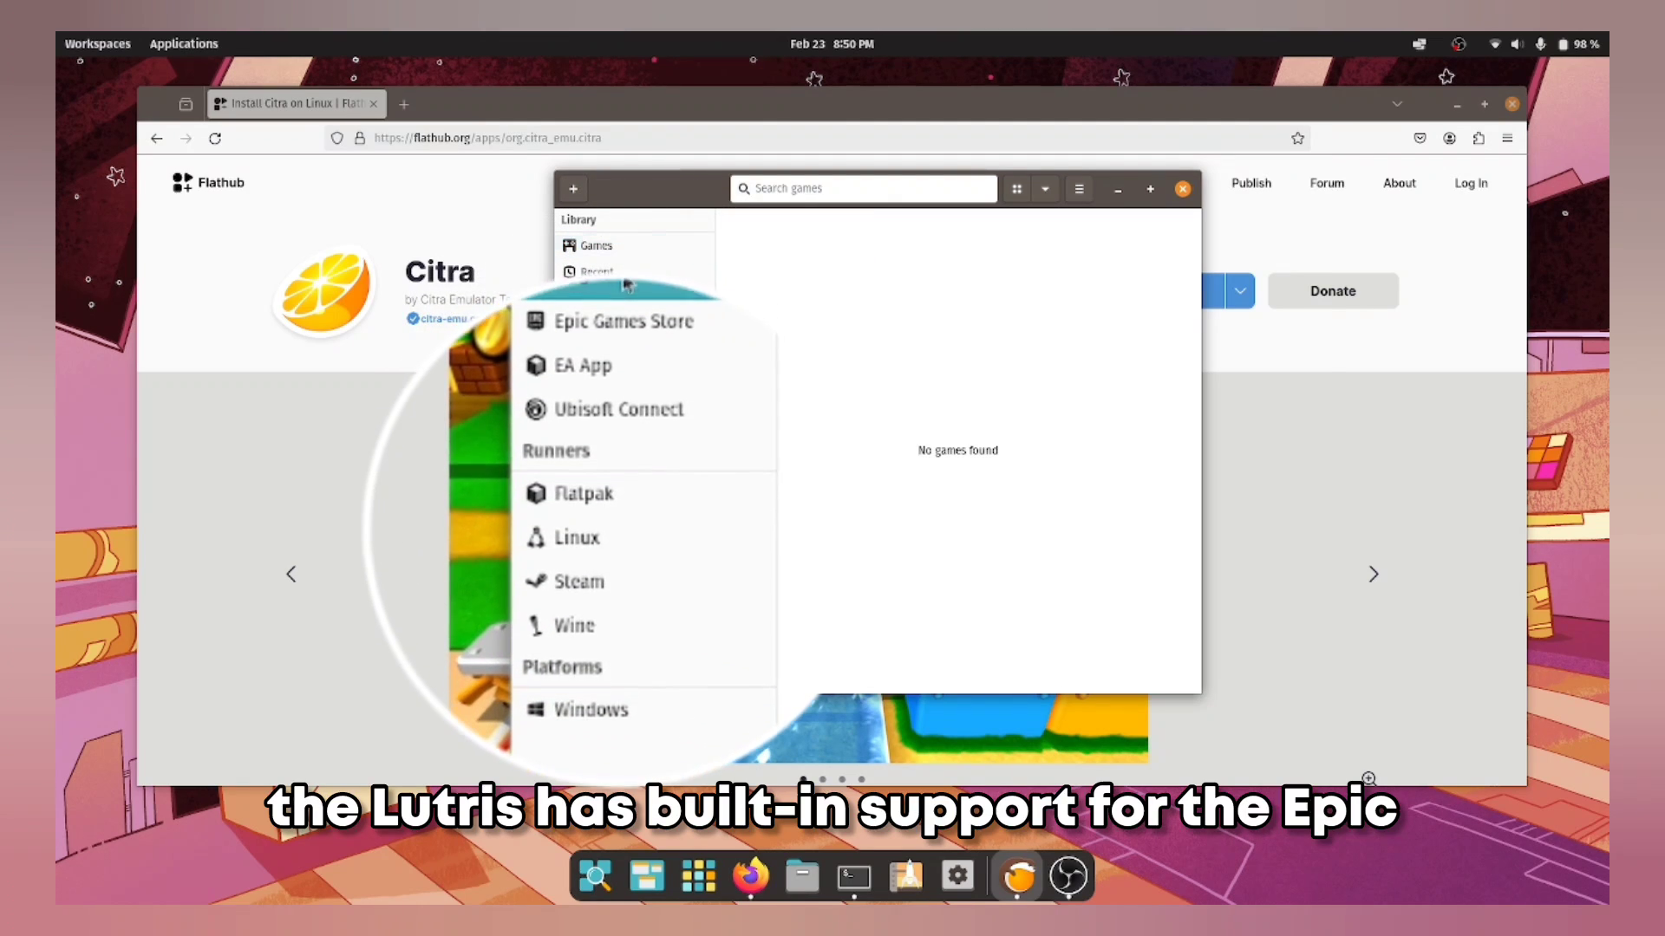
left_click(624, 431)
left_click(624, 457)
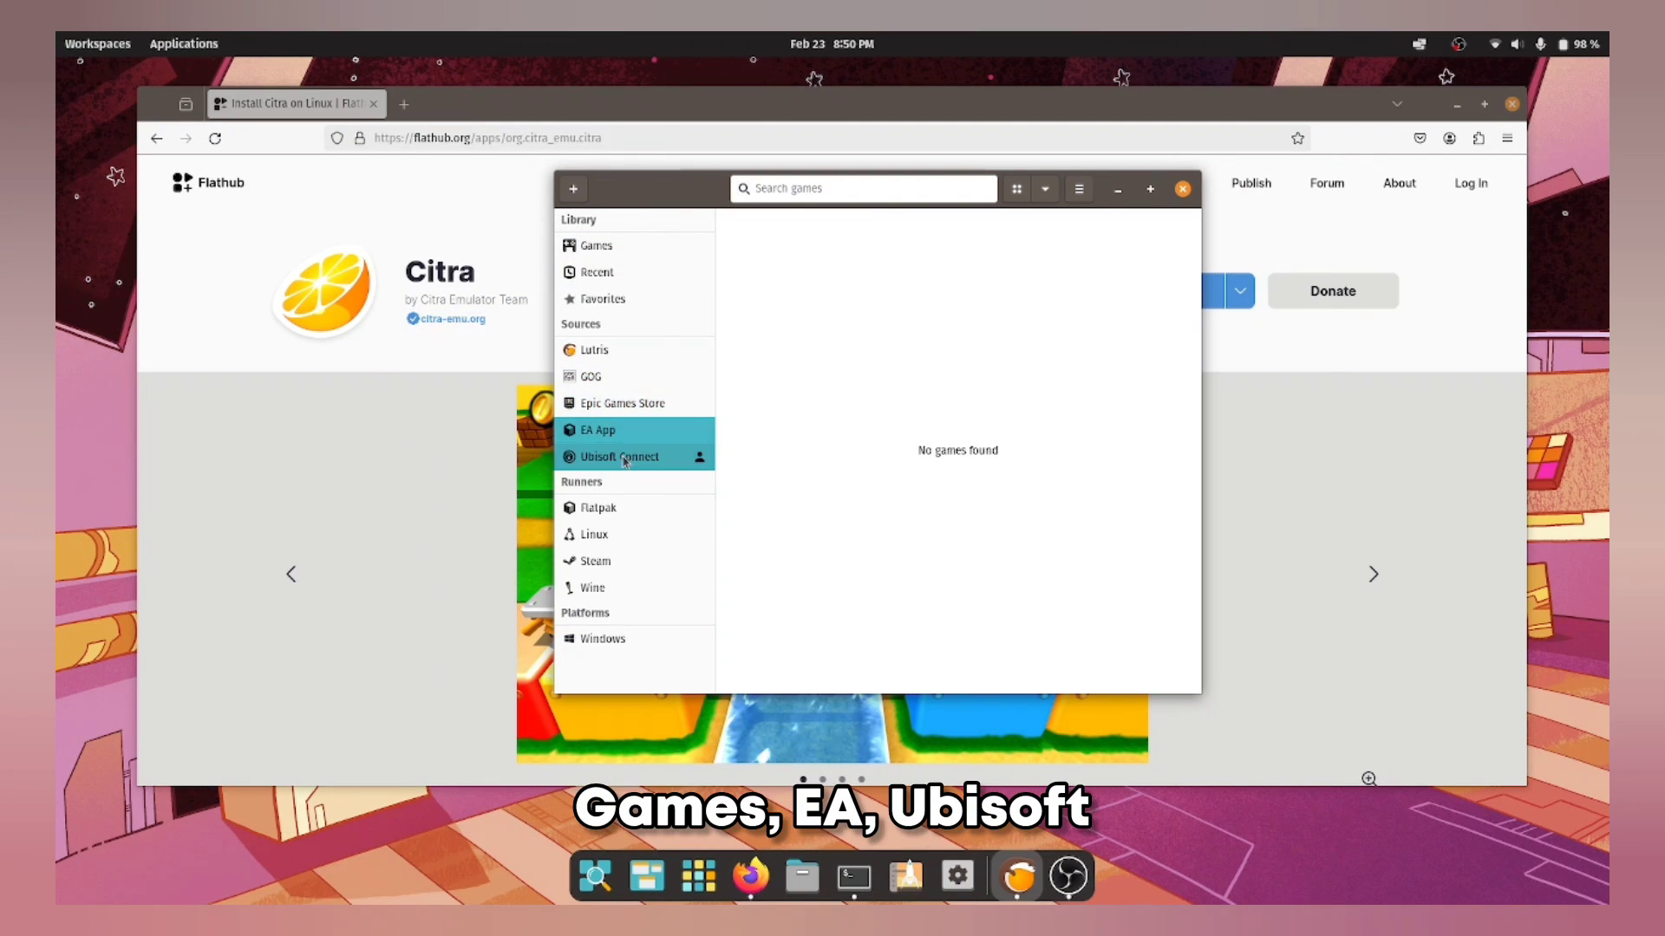
left_click(628, 563)
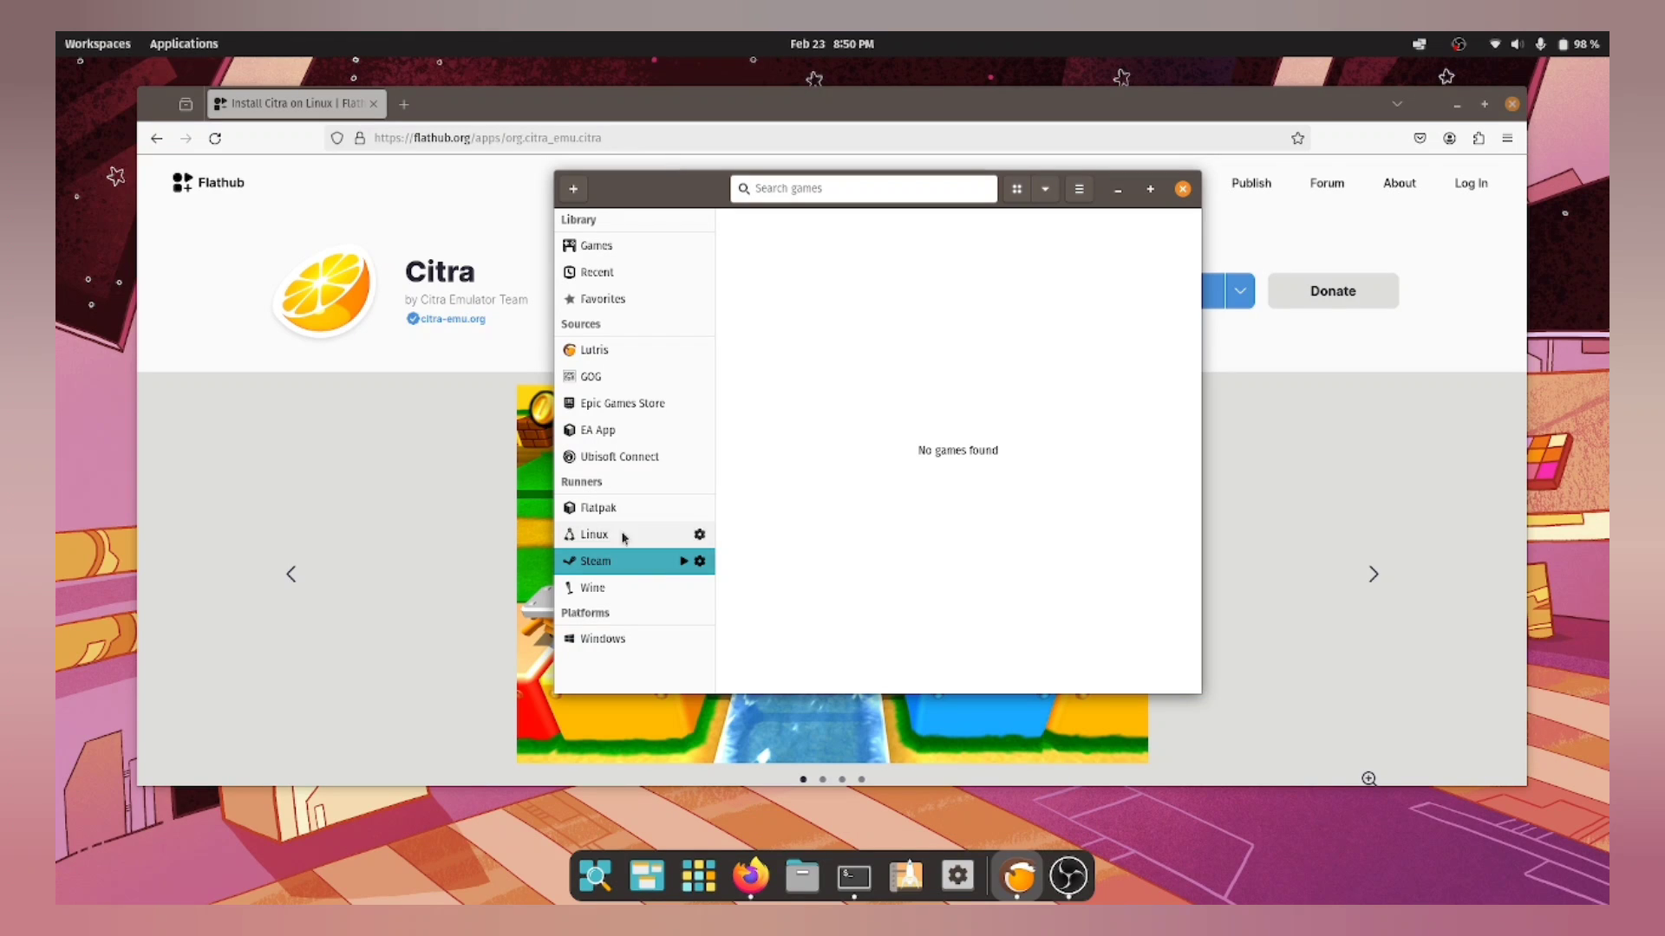
Step: Select Epic Games Store in the library and launch it, dismissing the add-game dialog
left_click(626, 403)
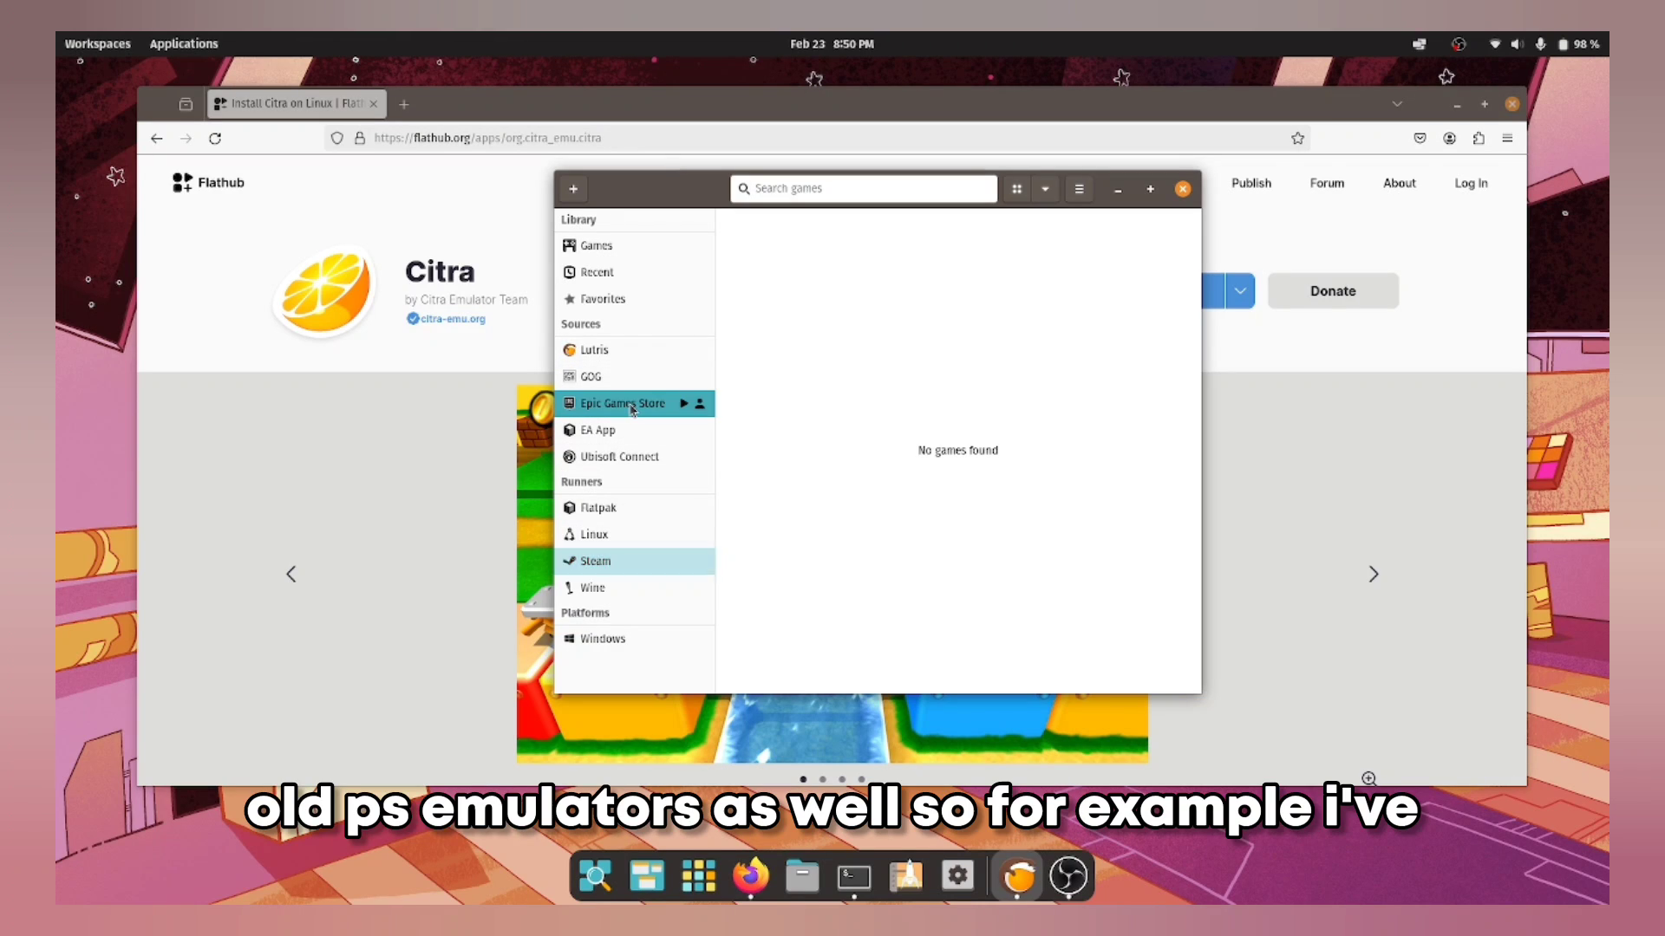
left_click(815, 282)
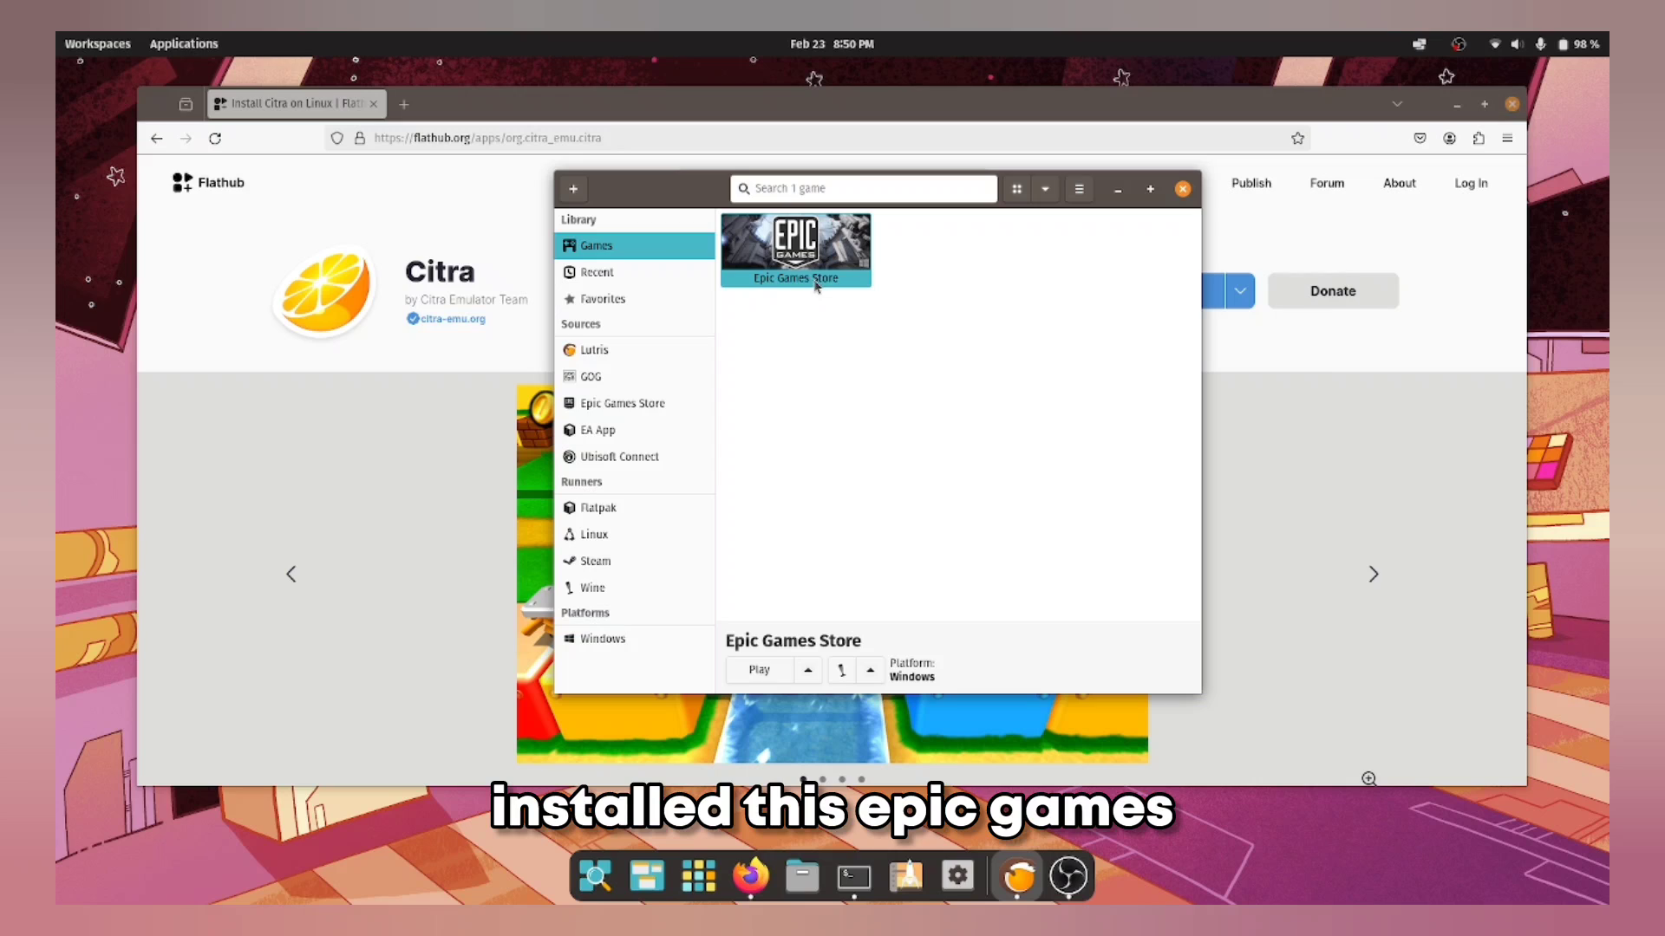
left_click(760, 671)
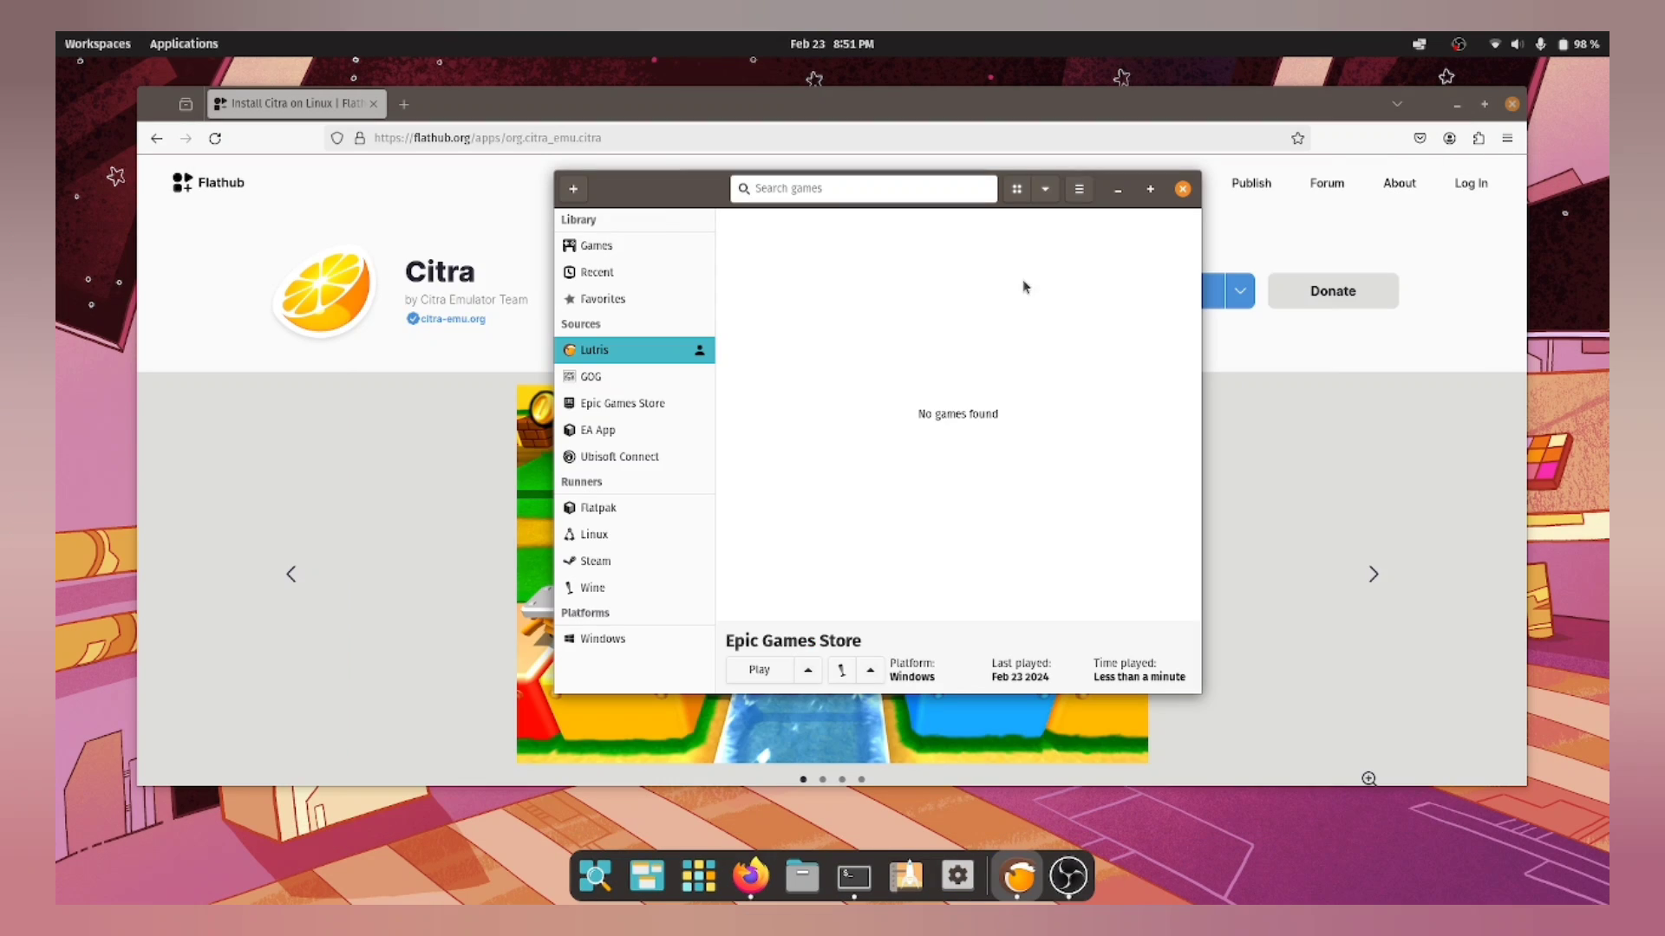
left_click(576, 192)
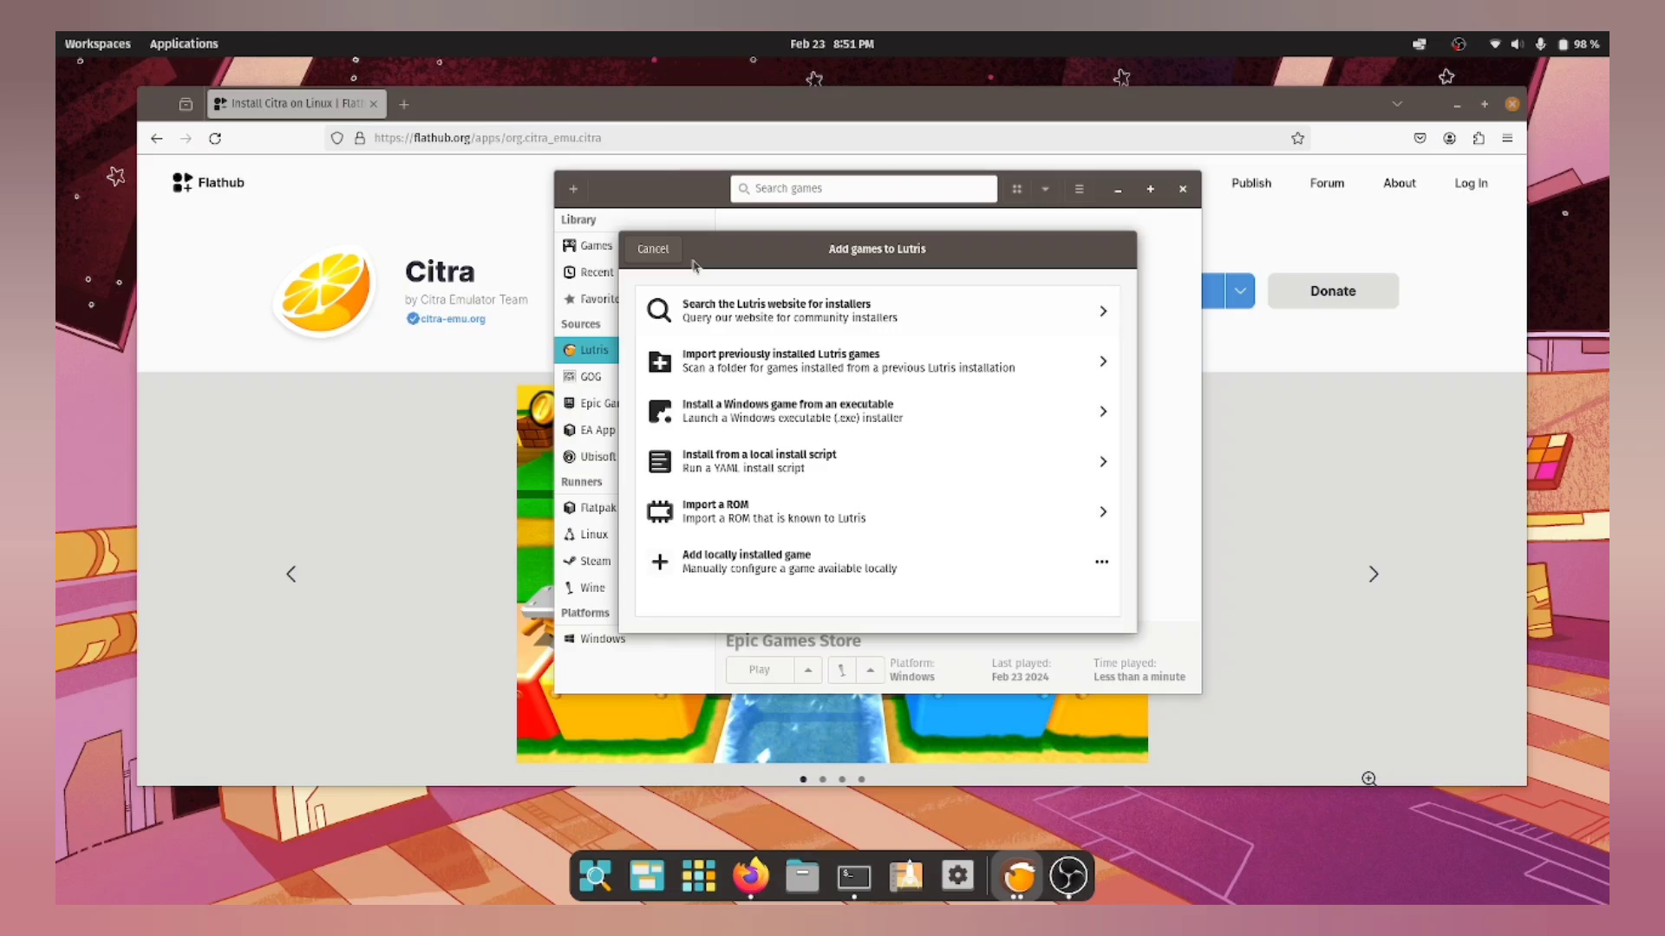
left_click(656, 249)
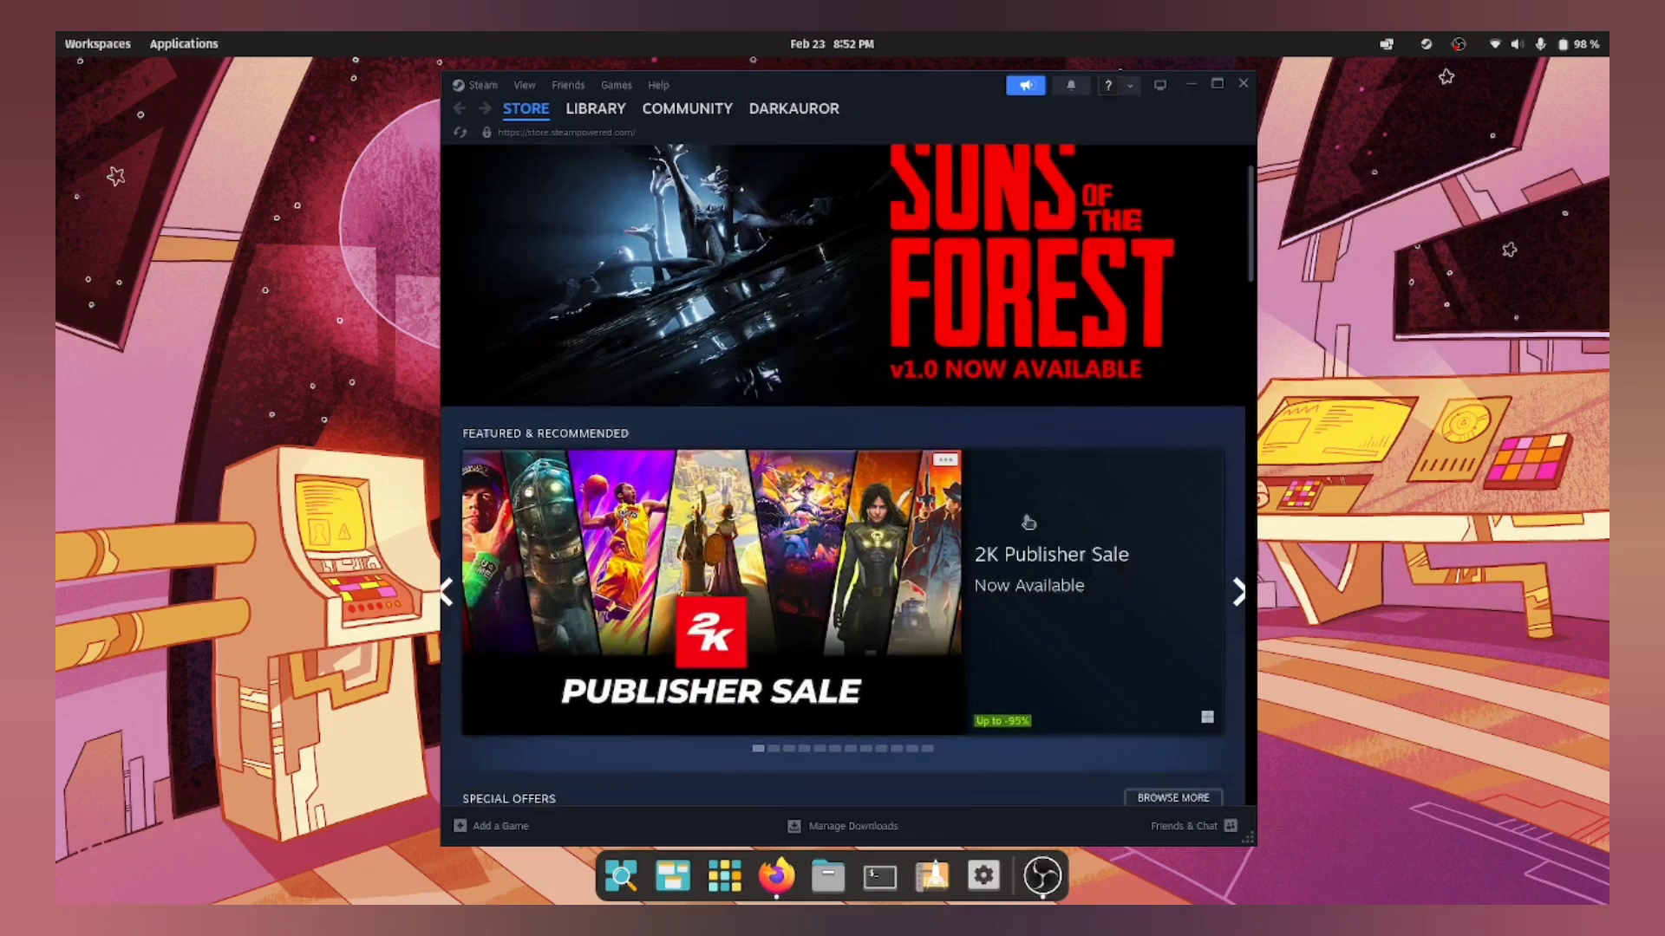
Step: Browse from THE FINALS store page to Apex Legends, try Play Now, and close the invalid platform error
scroll(1027, 525, "down", 6)
scroll(1030, 529, "down", 6)
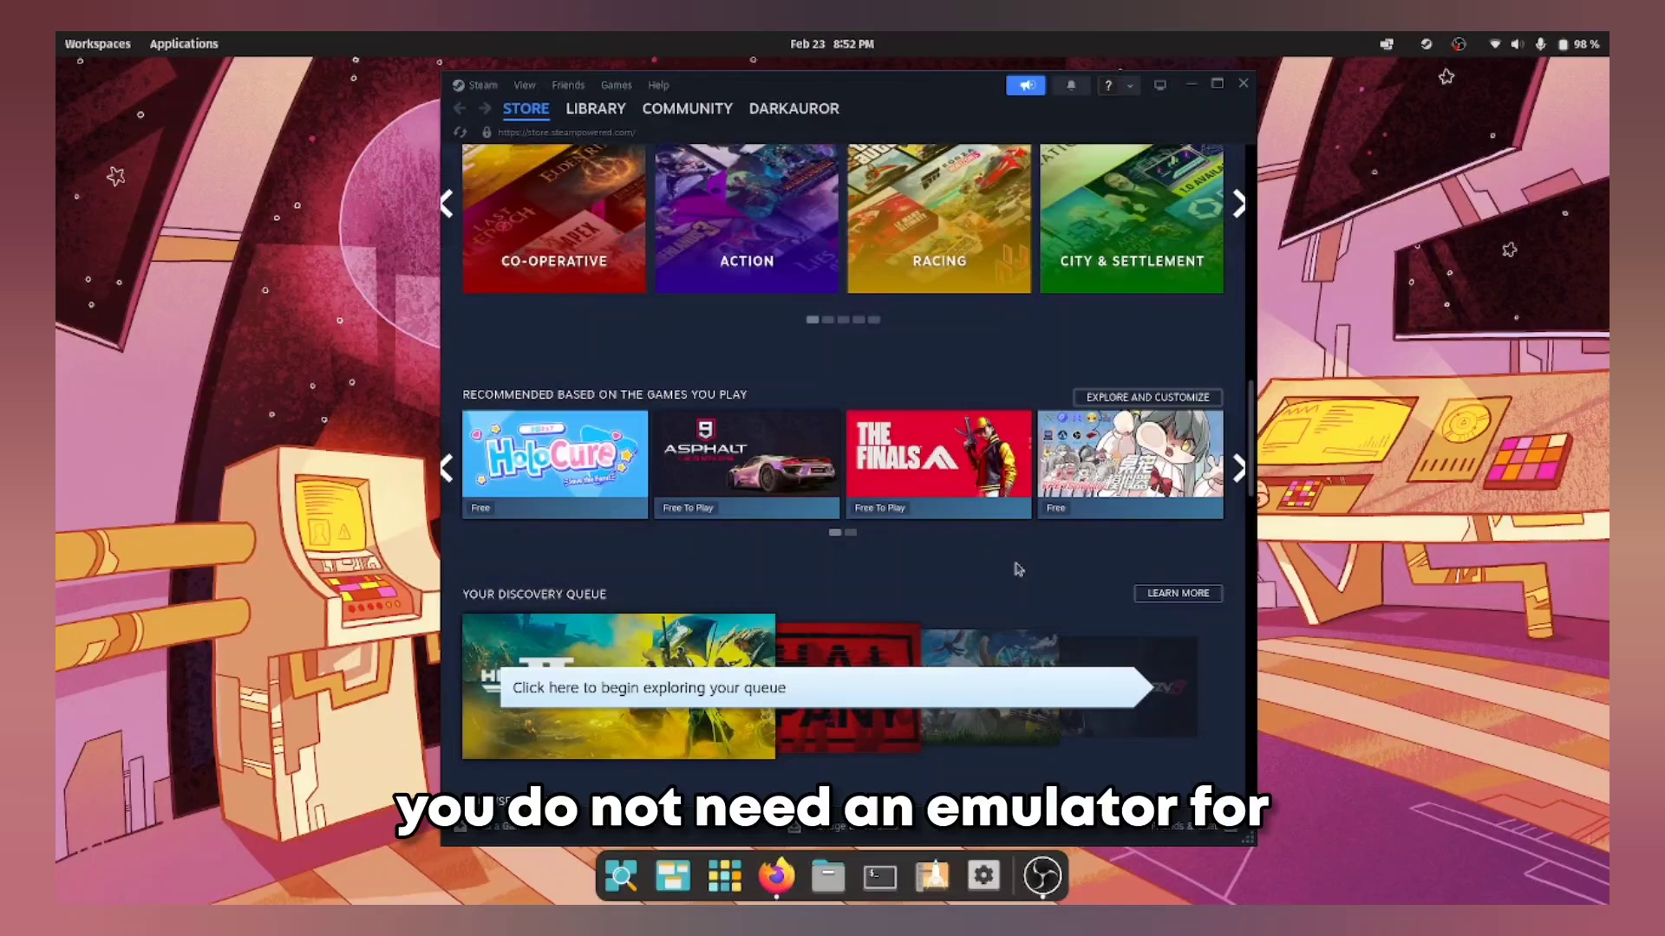
left_click(980, 513)
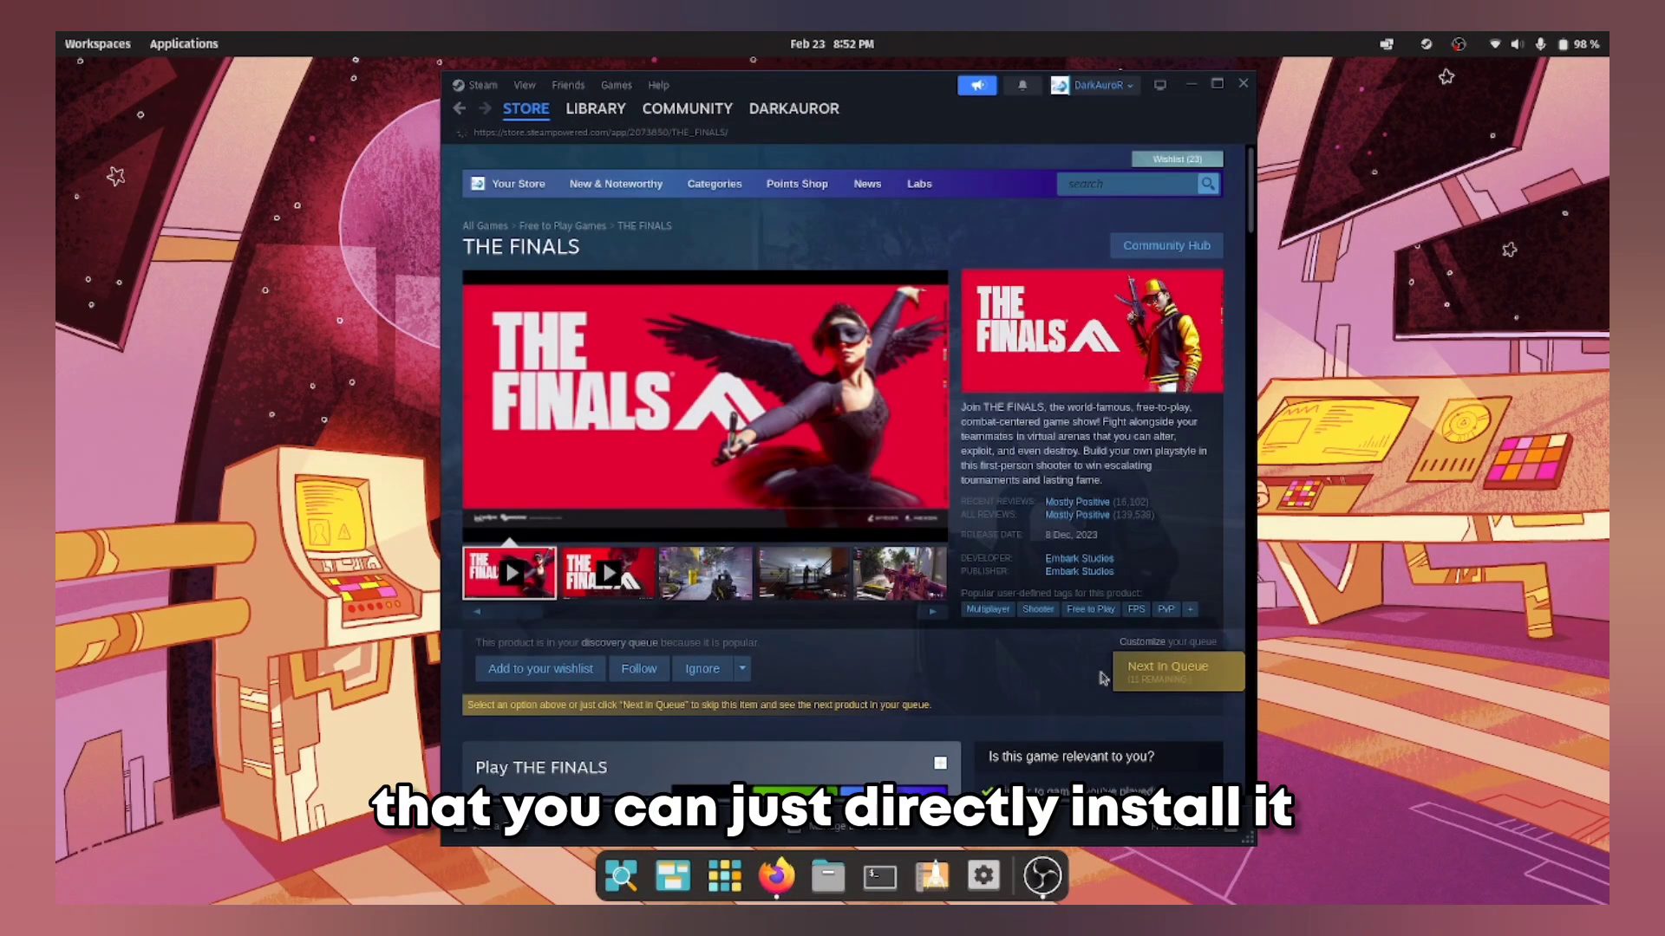
scroll(1103, 678, "down", 2)
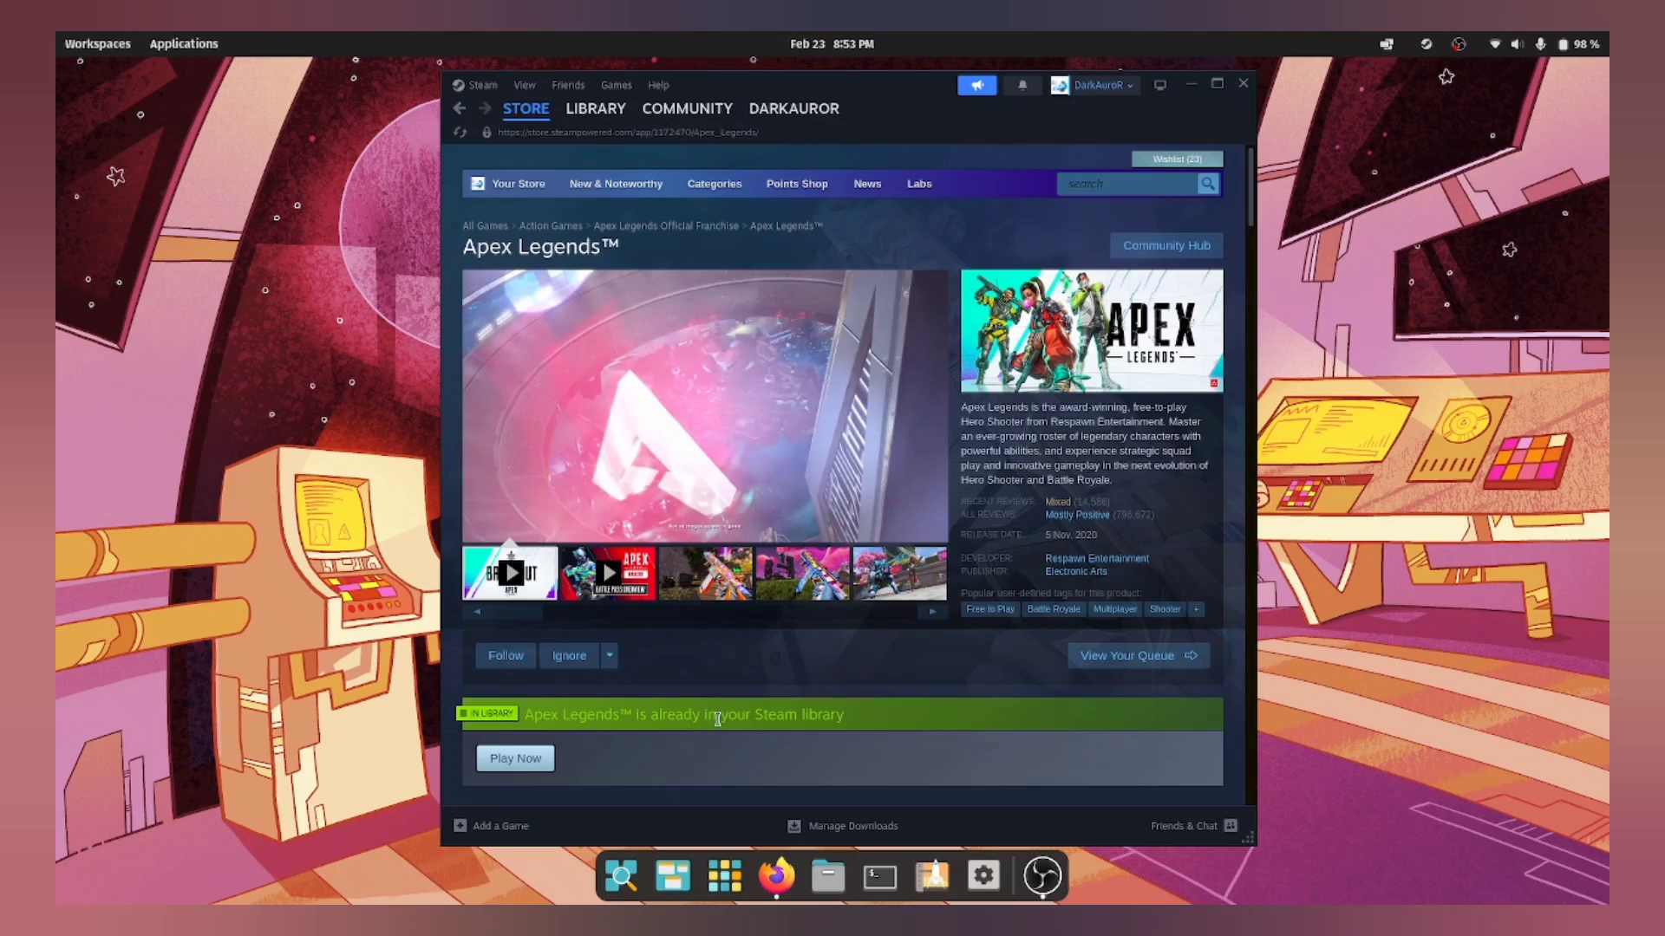
left_click(534, 759)
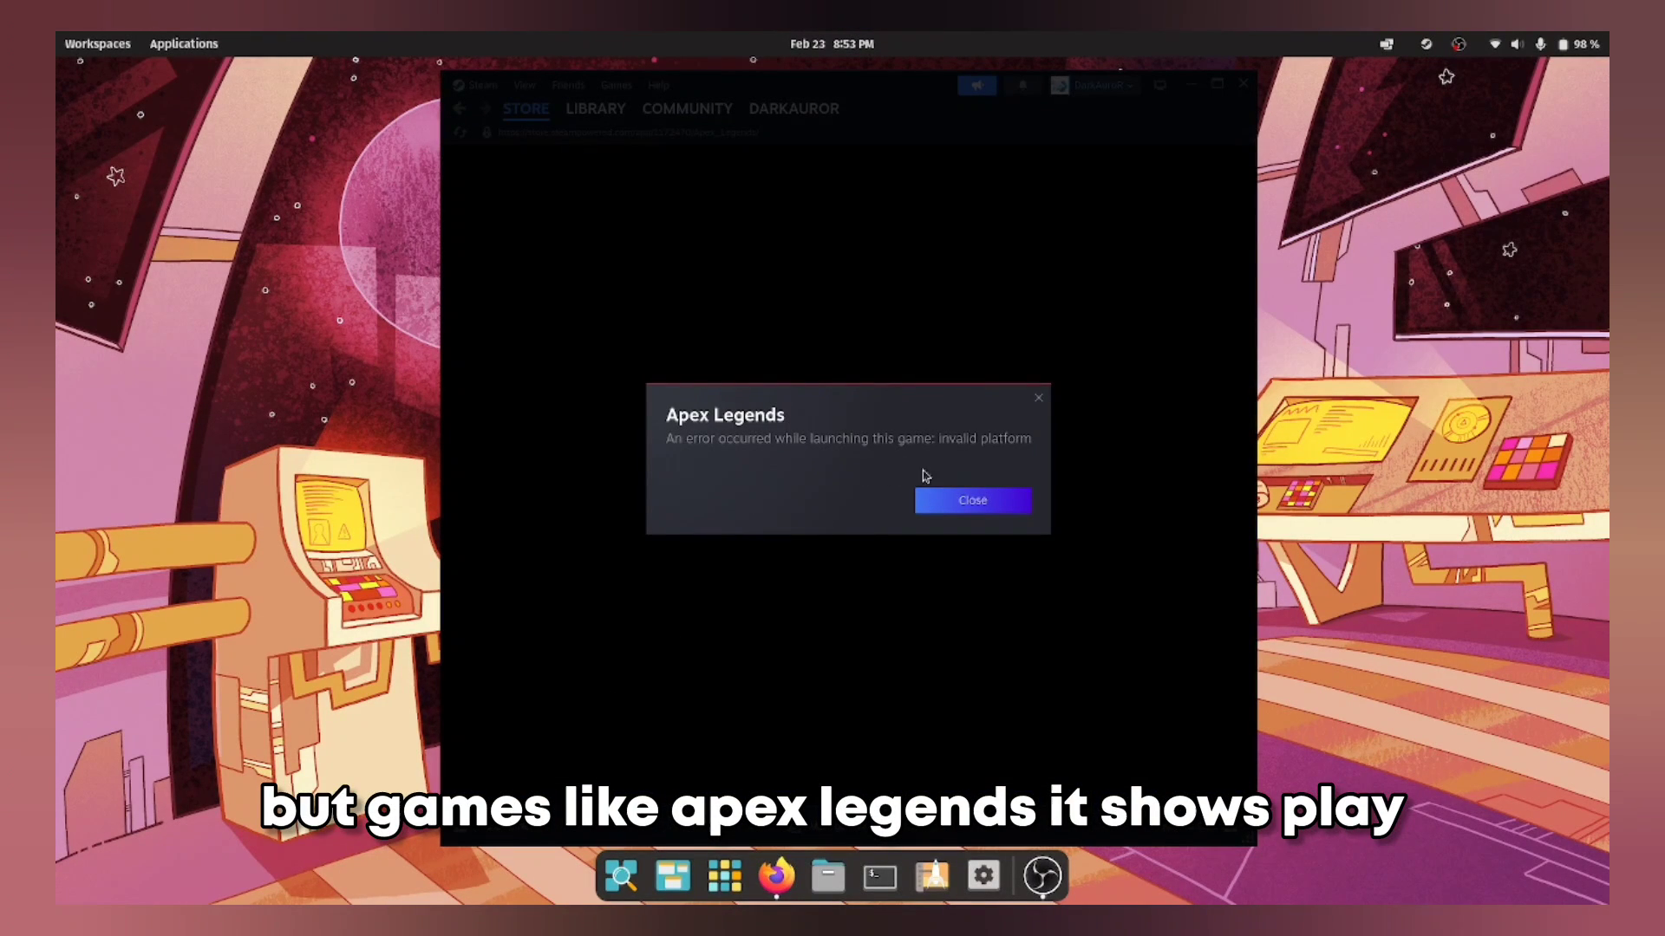
left_click(993, 504)
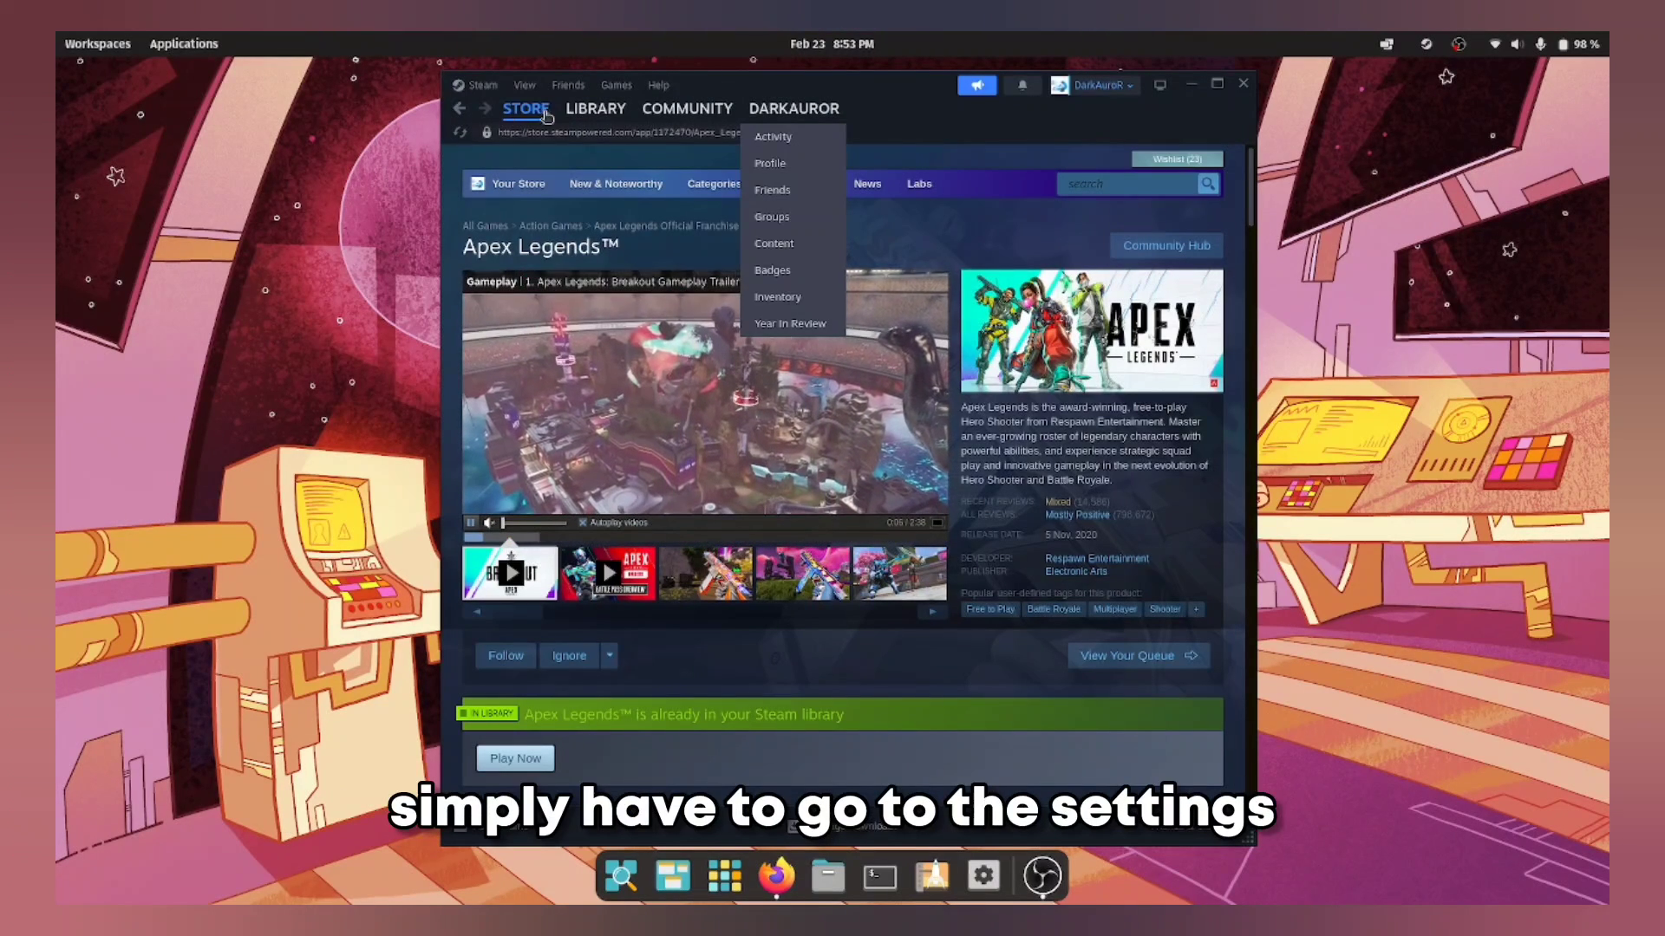
Step: Enable Steam Play for all other titles under Compatibility, restart Steam, then start installing Apex Legends
left_click(485, 86)
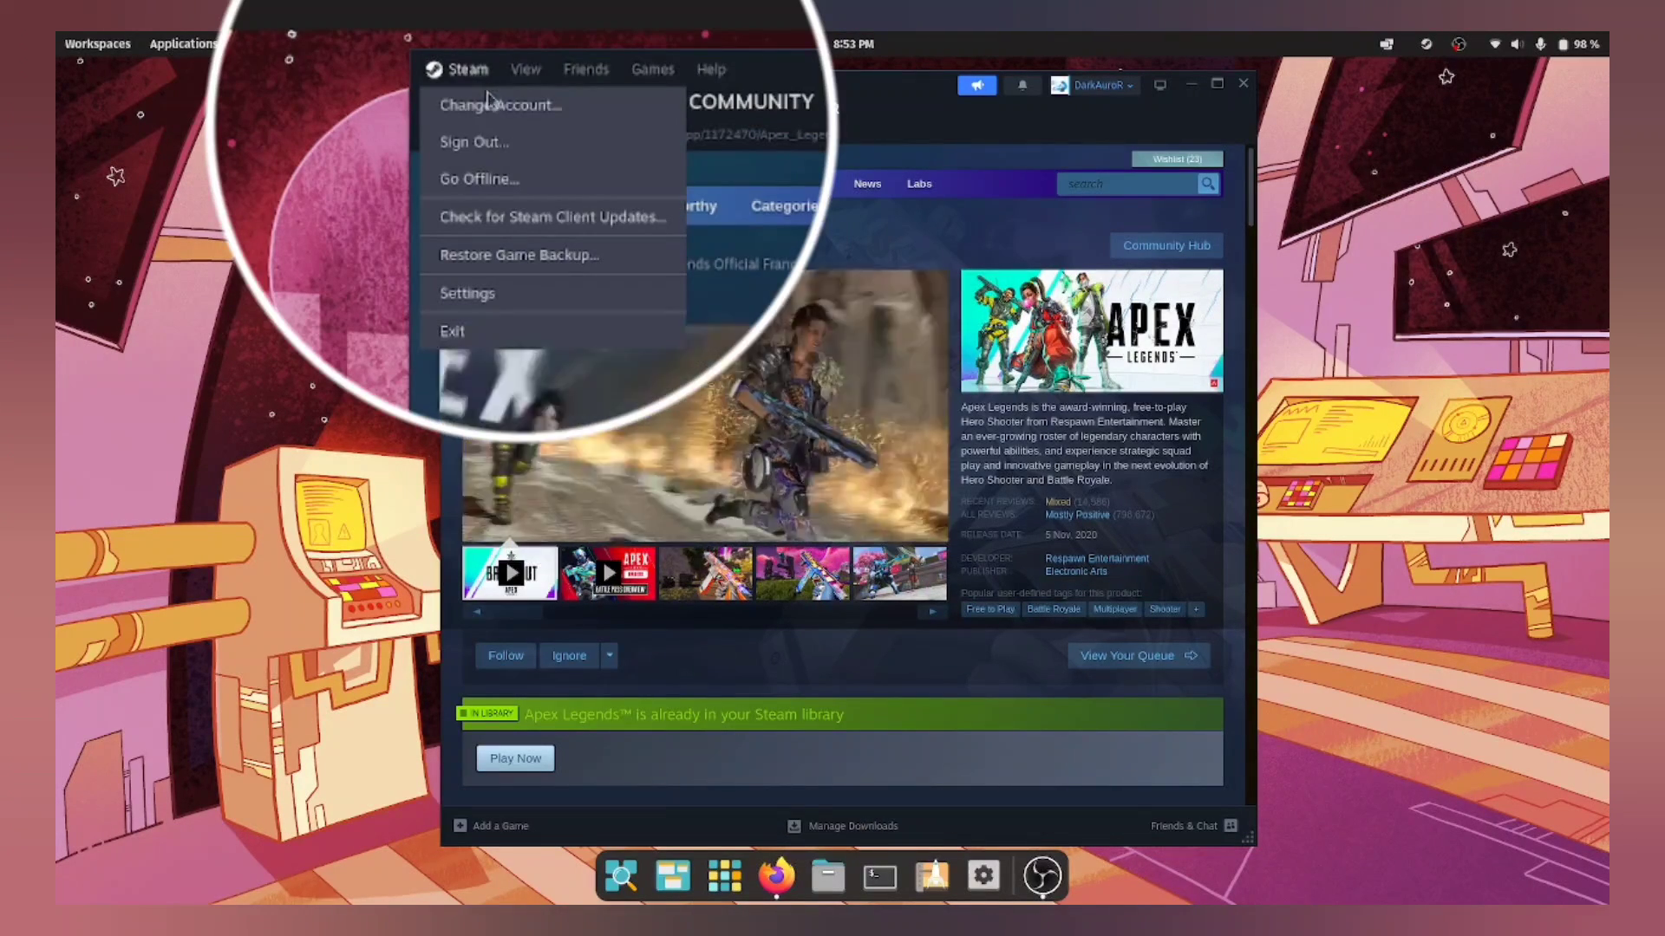
left_click(506, 292)
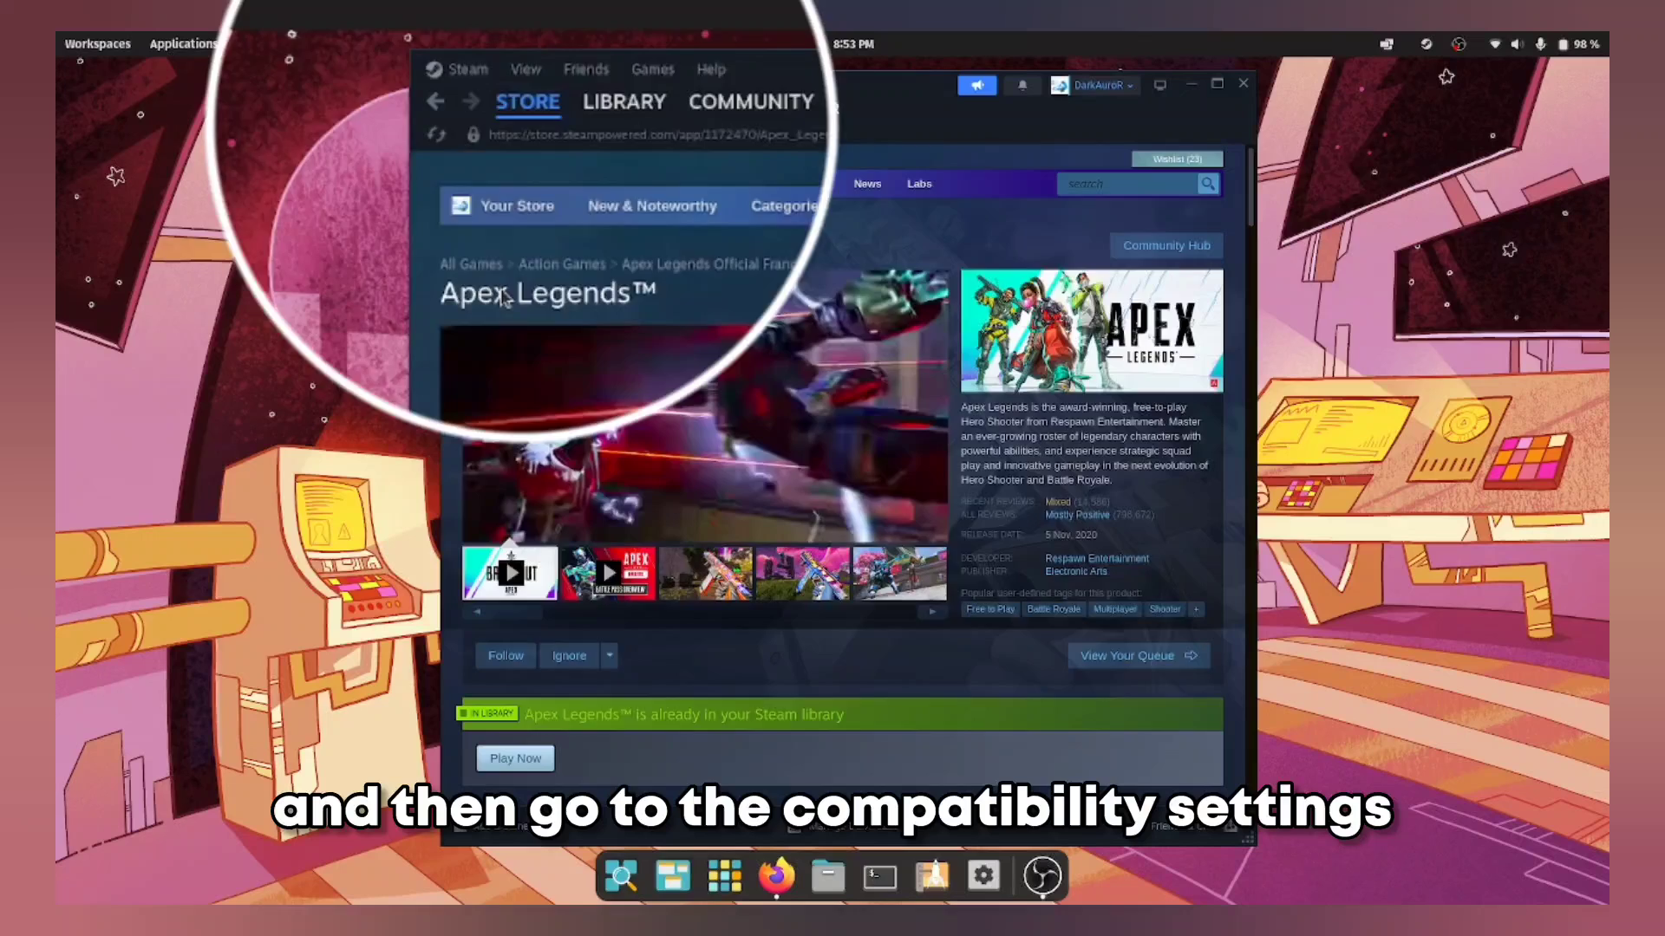
left_click(574, 574)
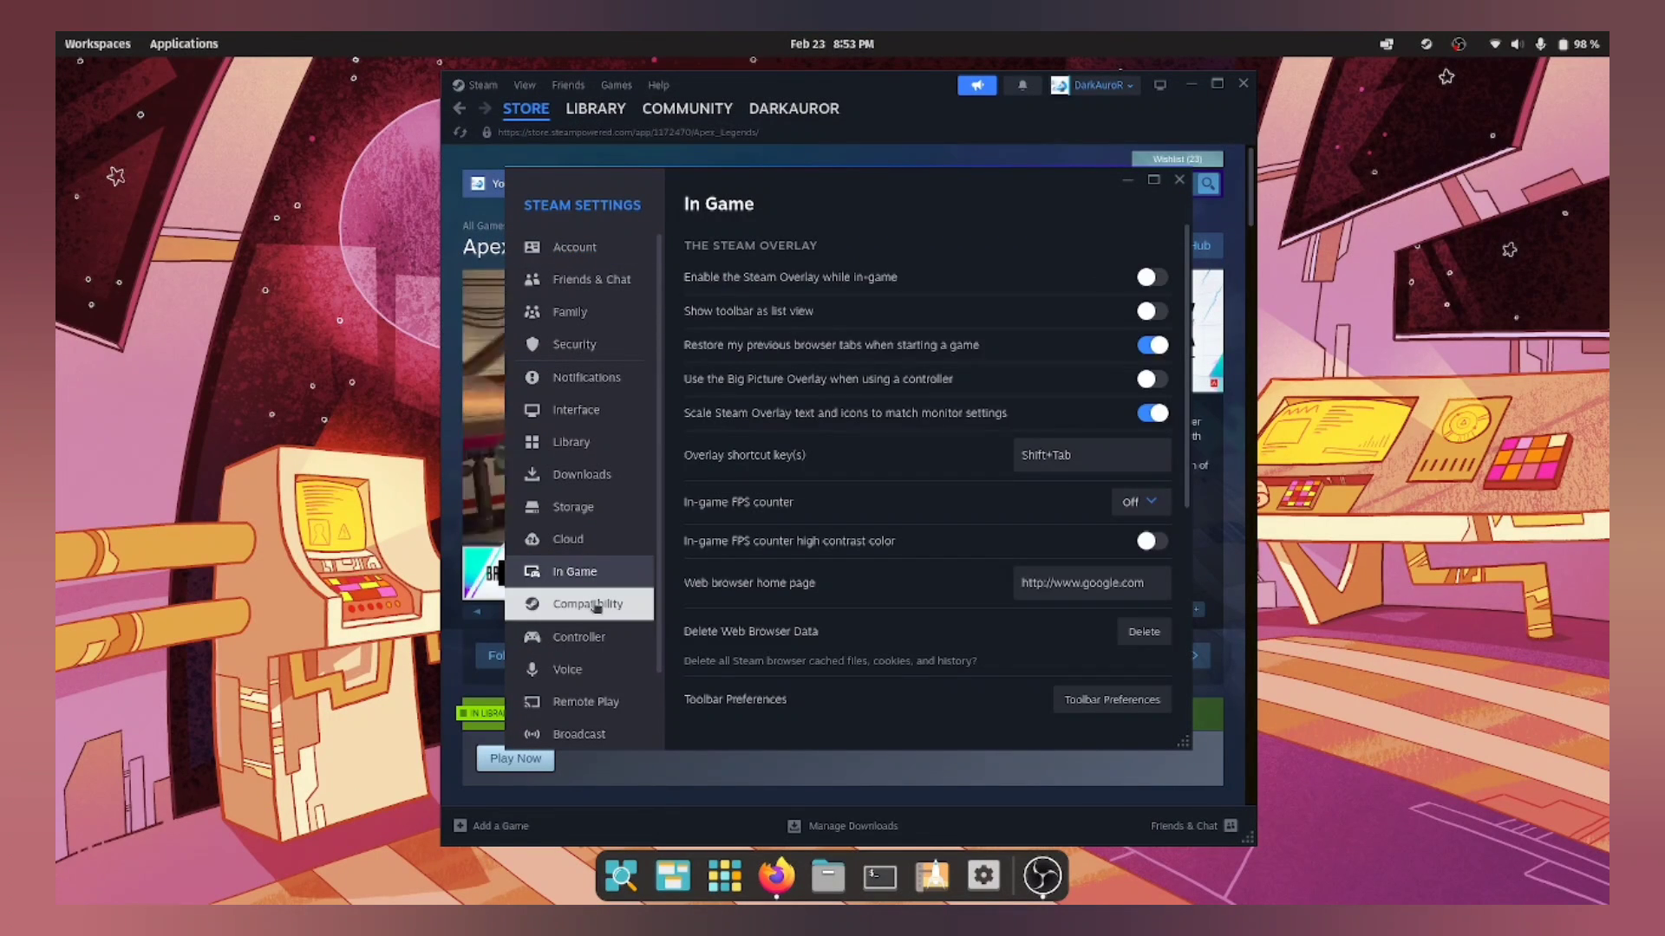
left_click(597, 605)
left_click(1151, 319)
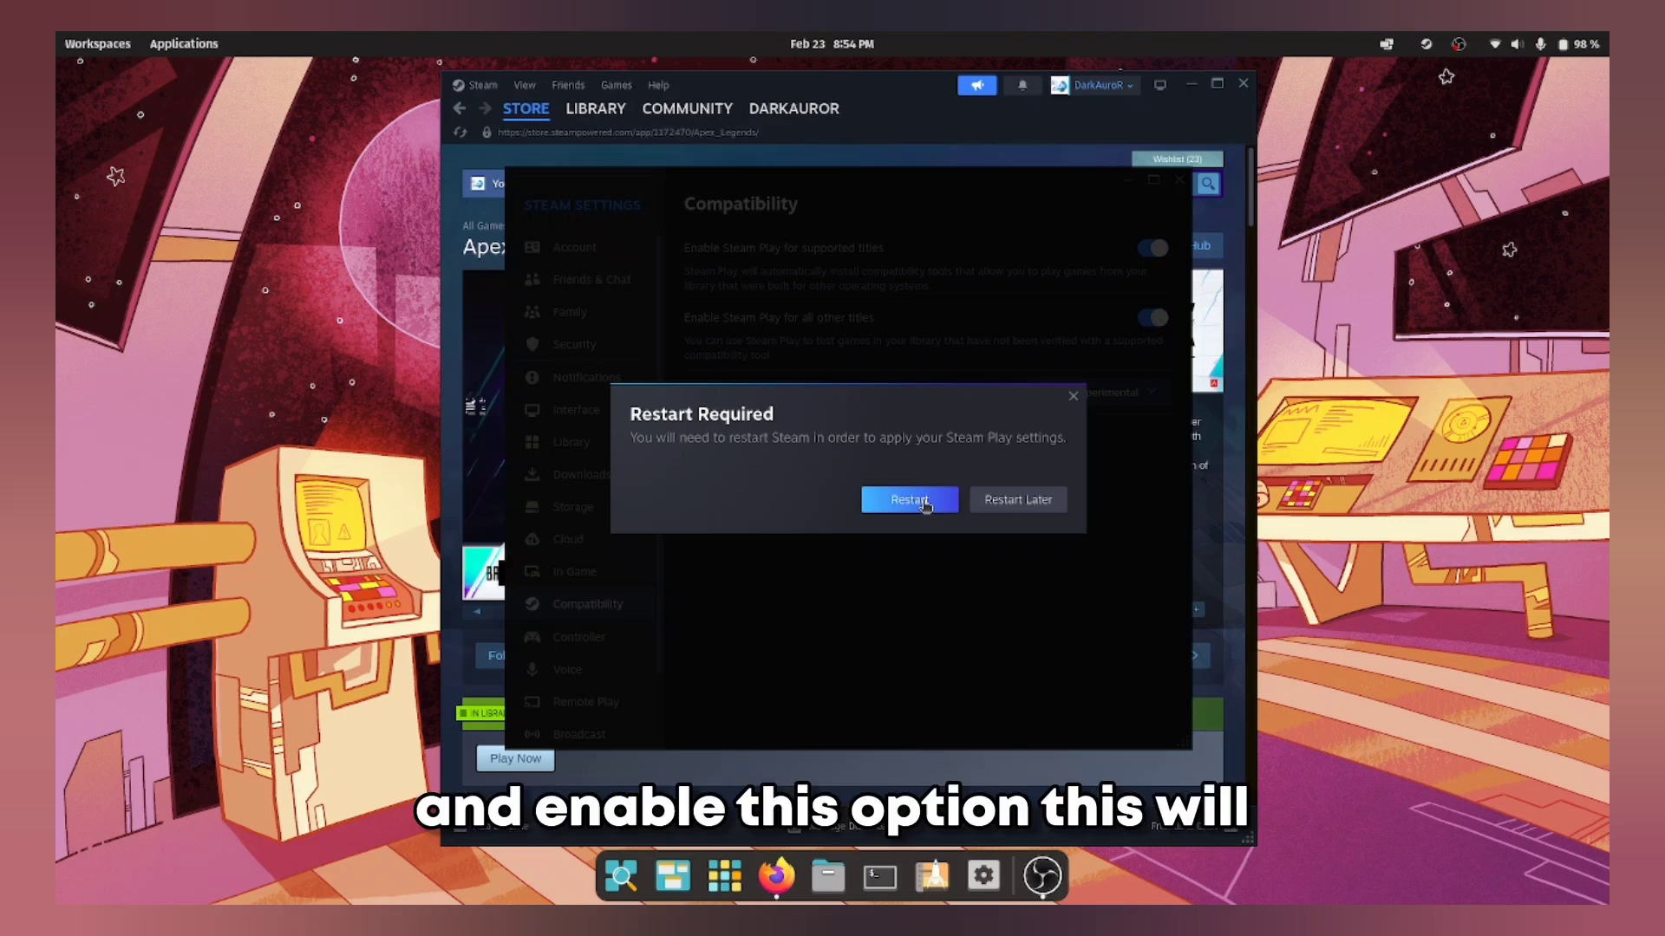
left_click(926, 505)
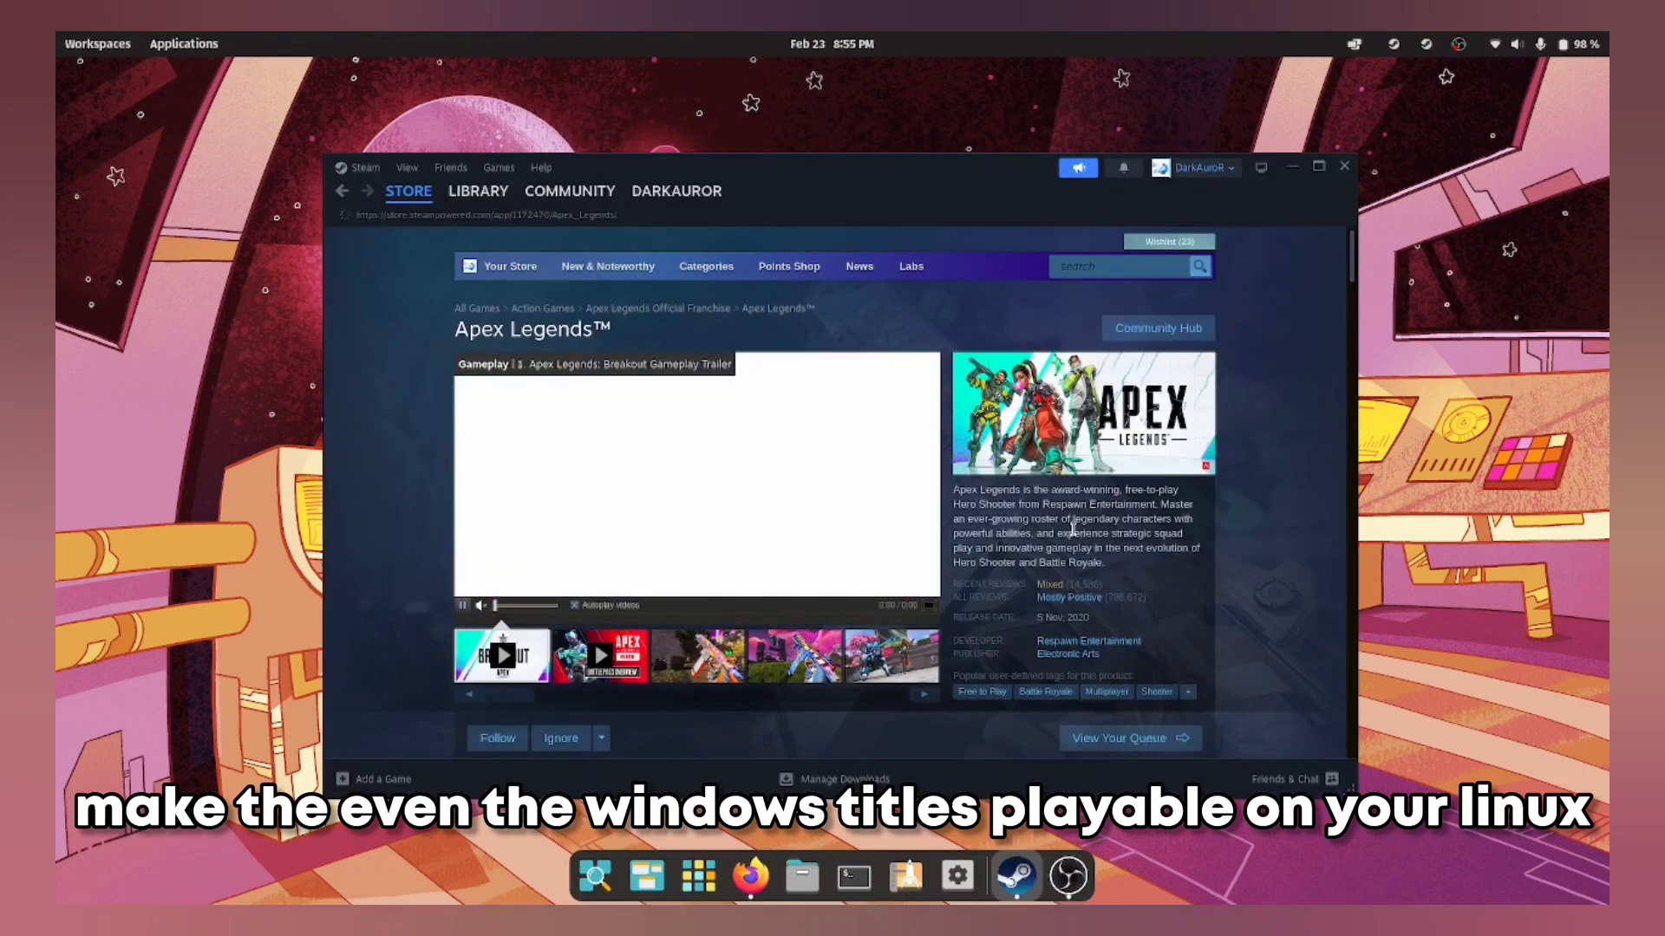
scroll(1005, 508, "down", 3)
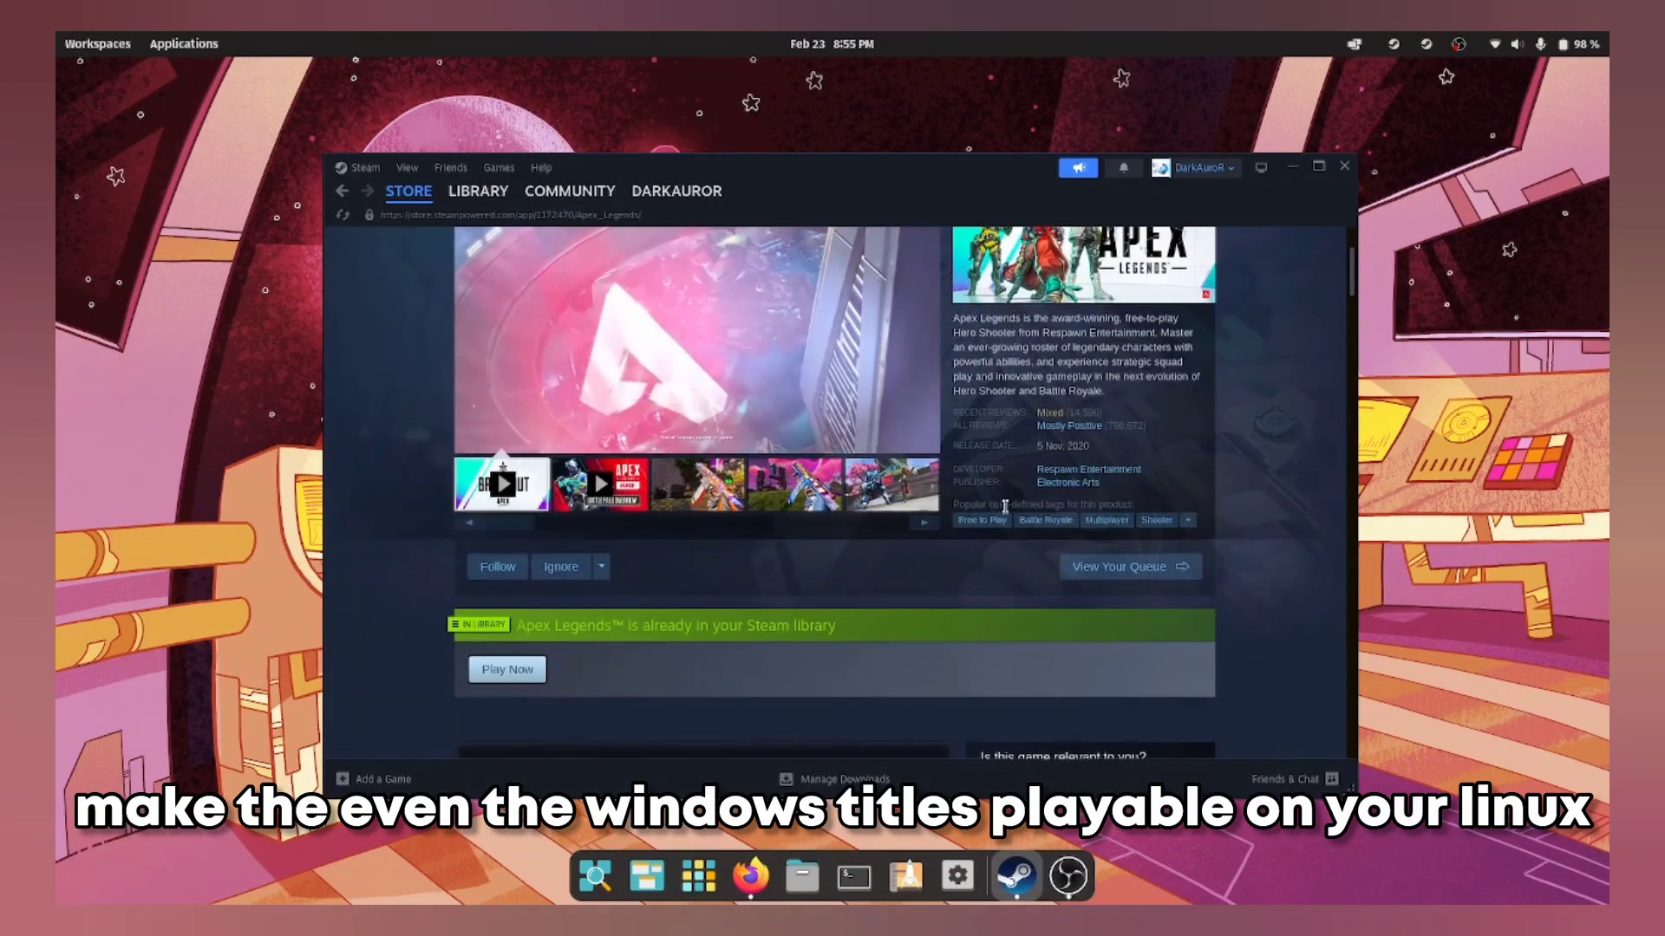
left_click(523, 590)
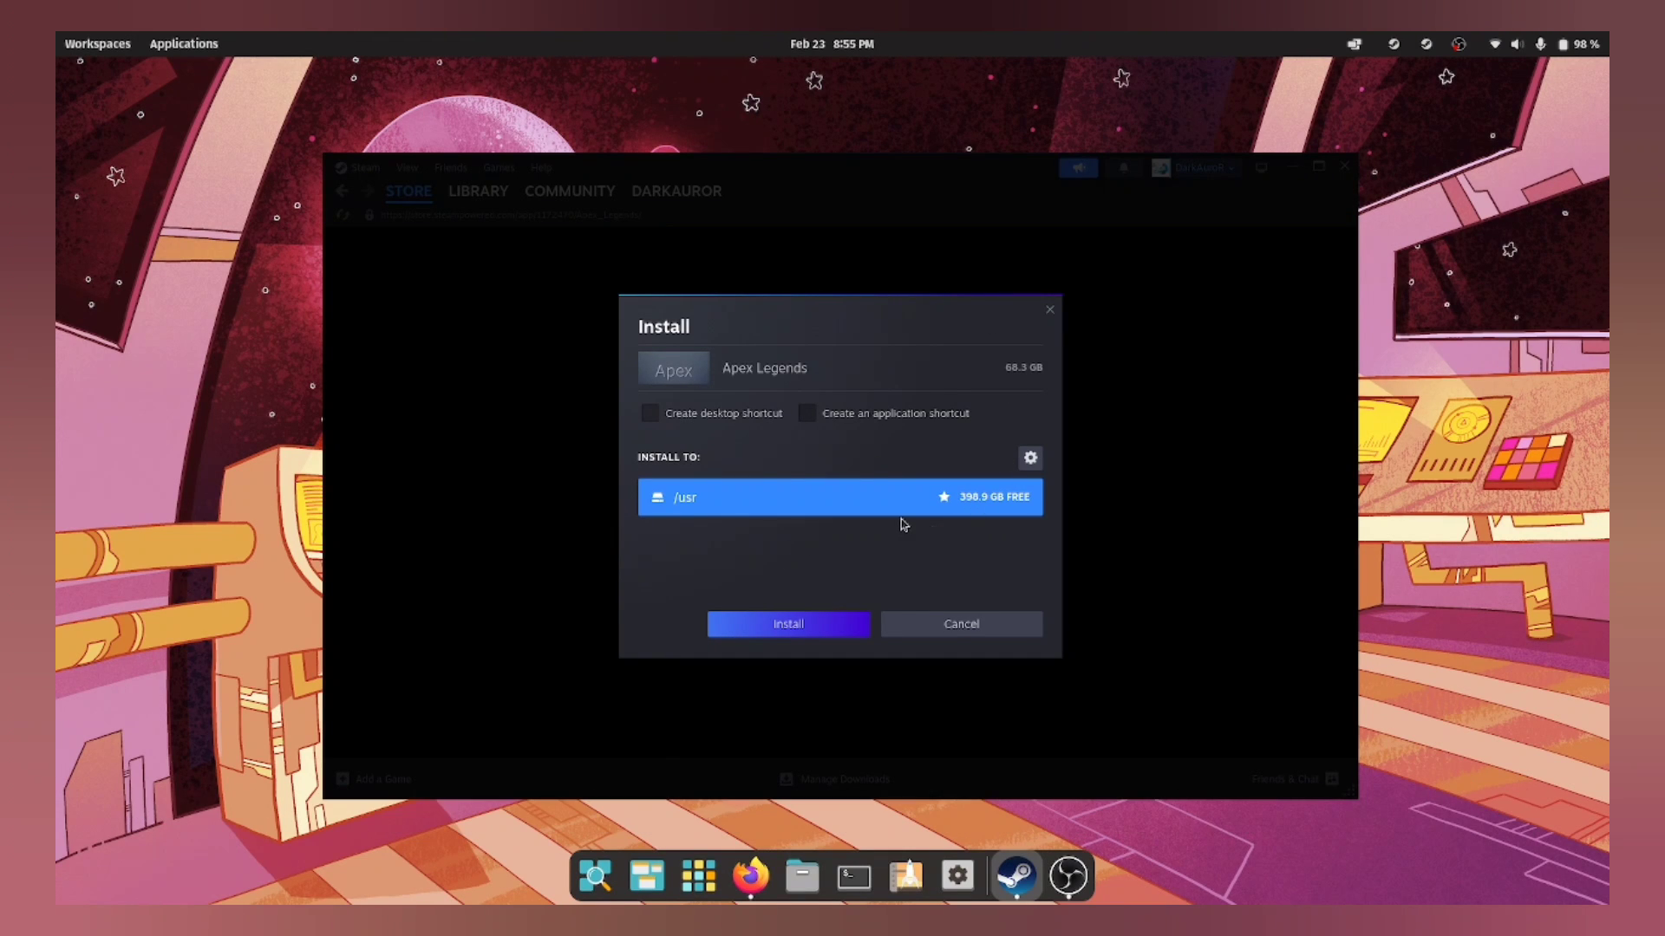
Step: Cancel the Apex Legends install, launch Combat Master, and shoot and move toward the yellow scaffolding
left_click(985, 627)
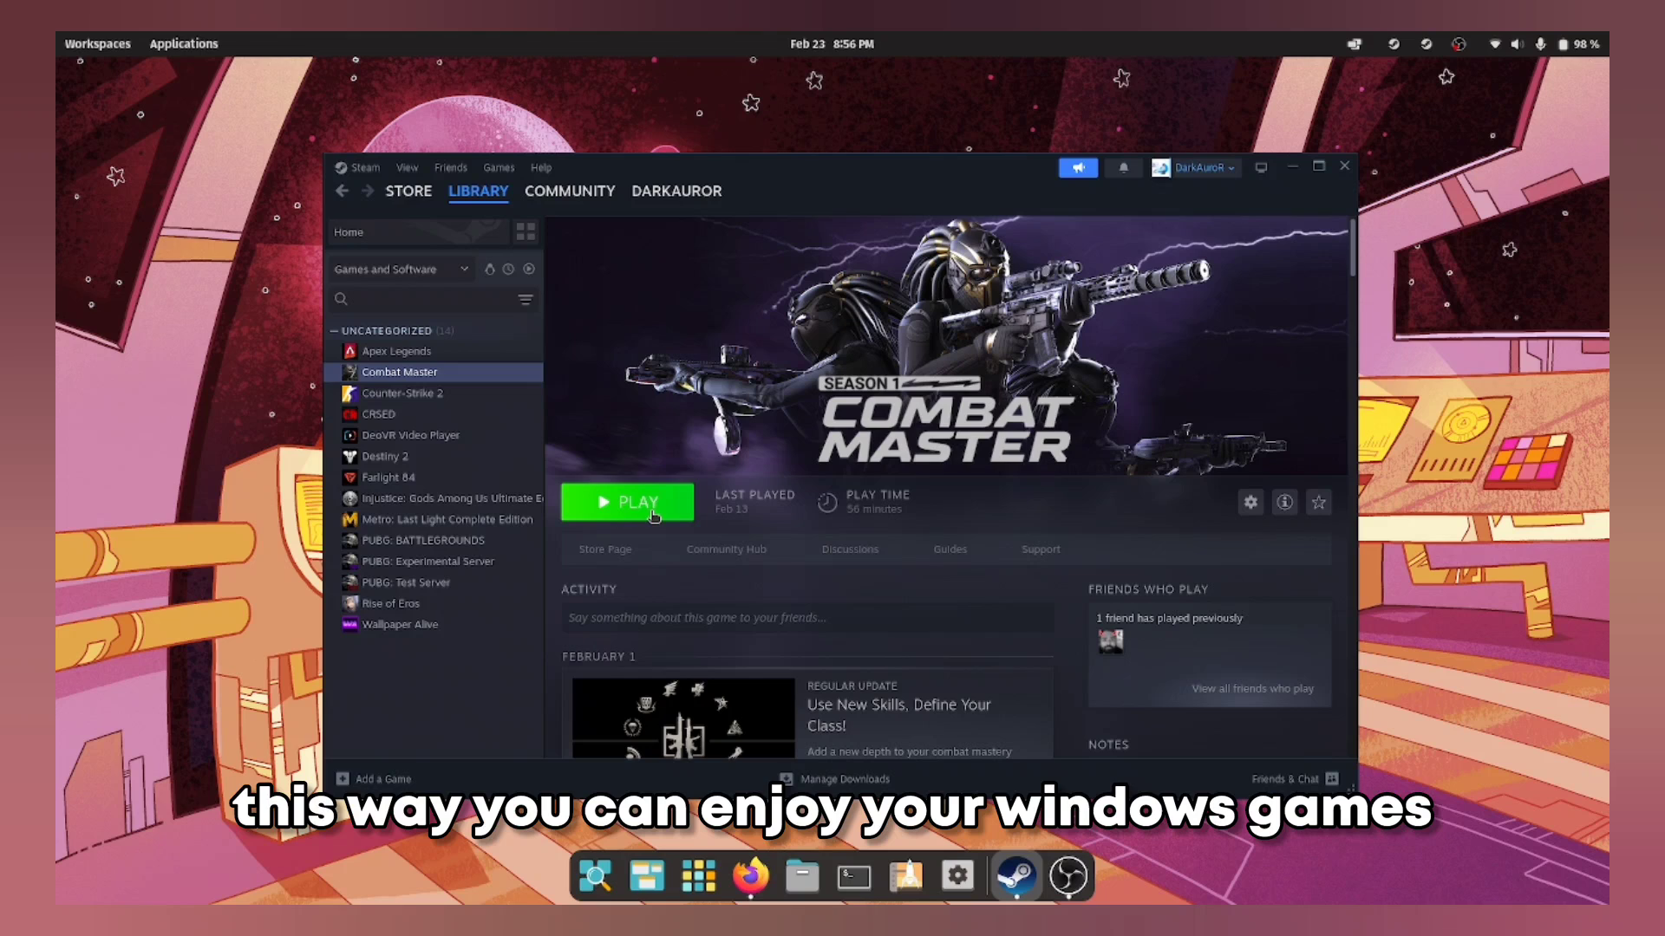
left_click(654, 515)
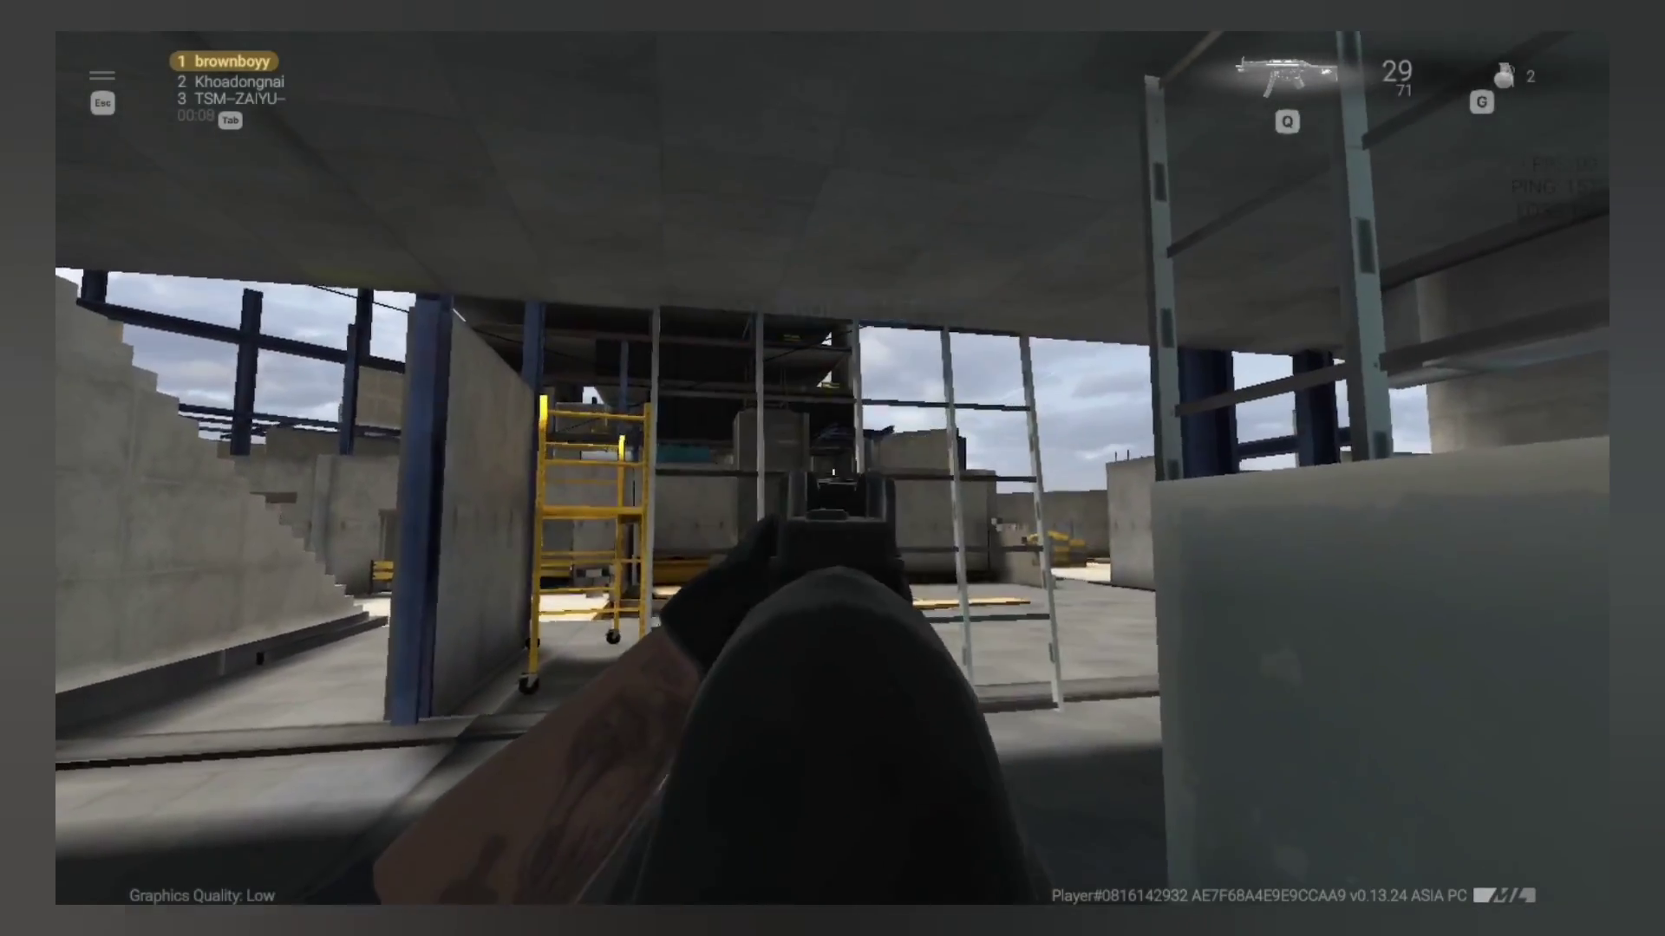
left_click(833, 468)
key("w")
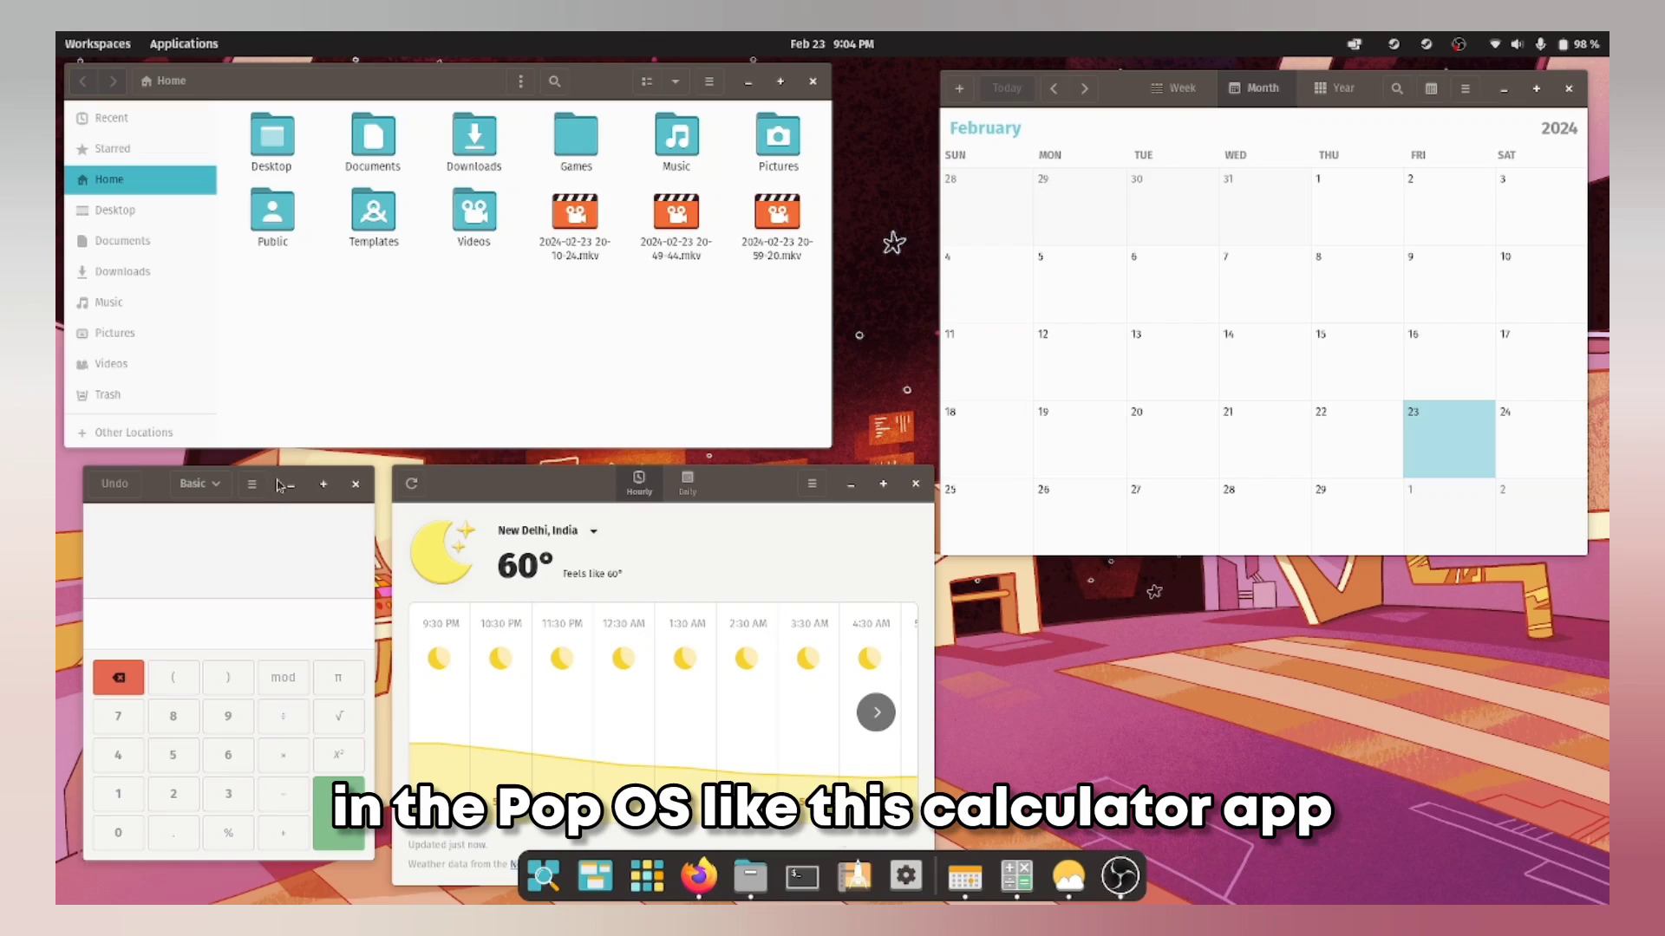
Step: Reposition the Calculator, Weather and Files windows, and keep the home folder in grid view
mouse_move(271, 490)
left_mouse_down()
mouse_move(301, 491)
mouse_move(253, 499)
left_mouse_up()
left_click_drag(748, 498, 741, 459)
left_click_drag(580, 76, 622, 92)
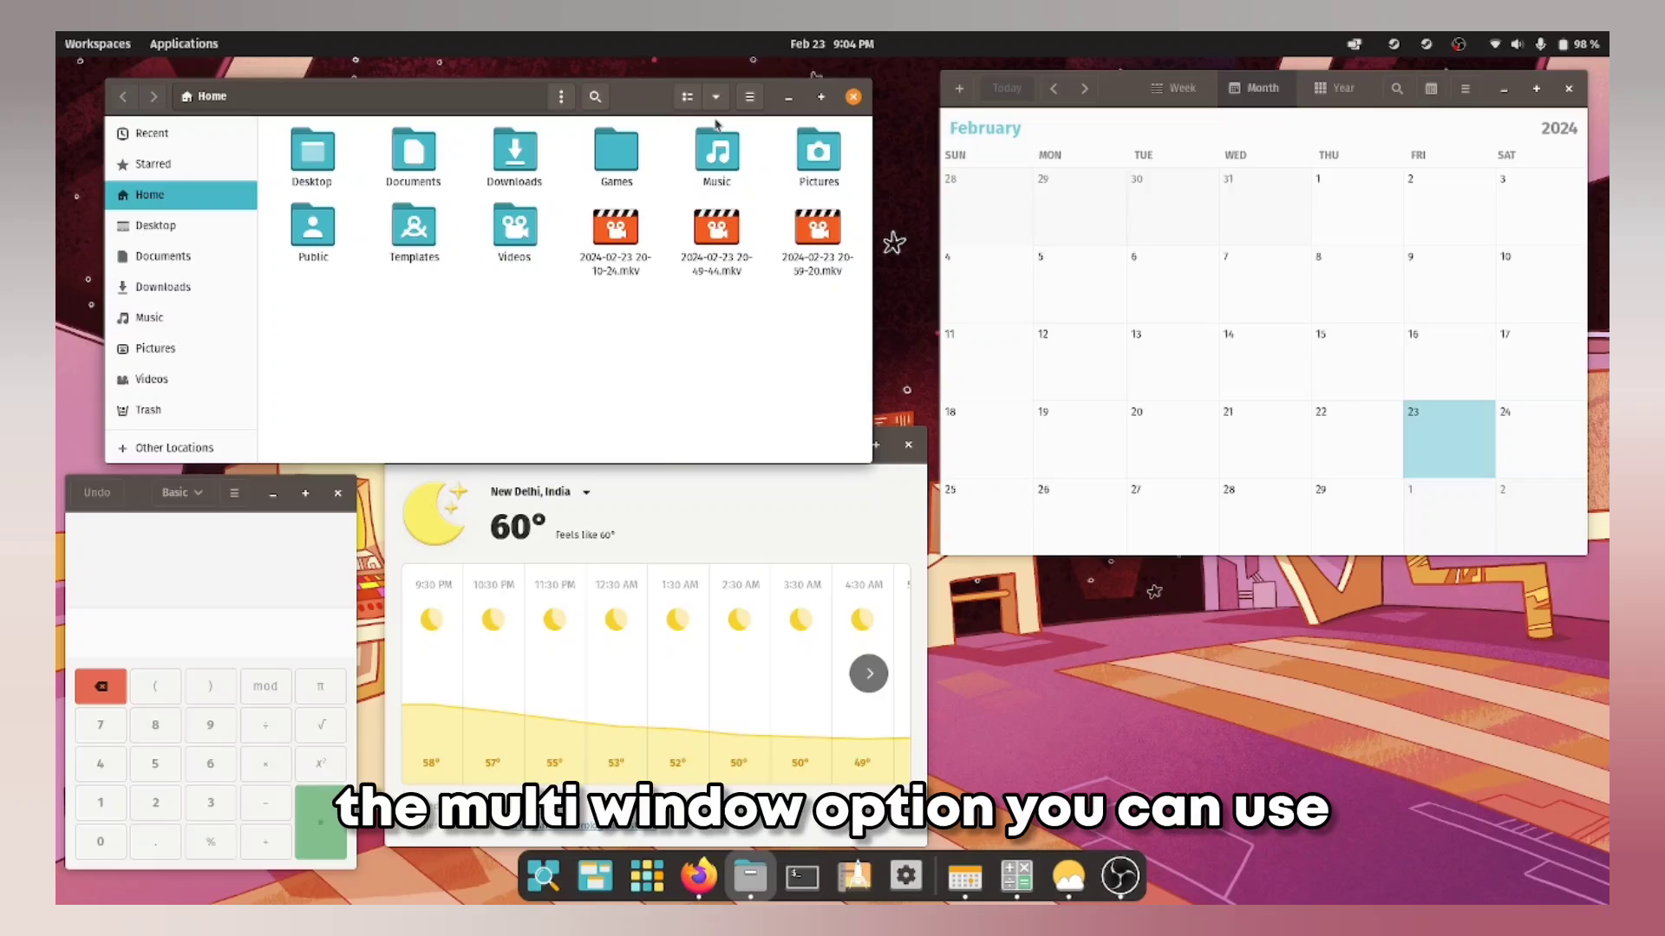
left_click(694, 105)
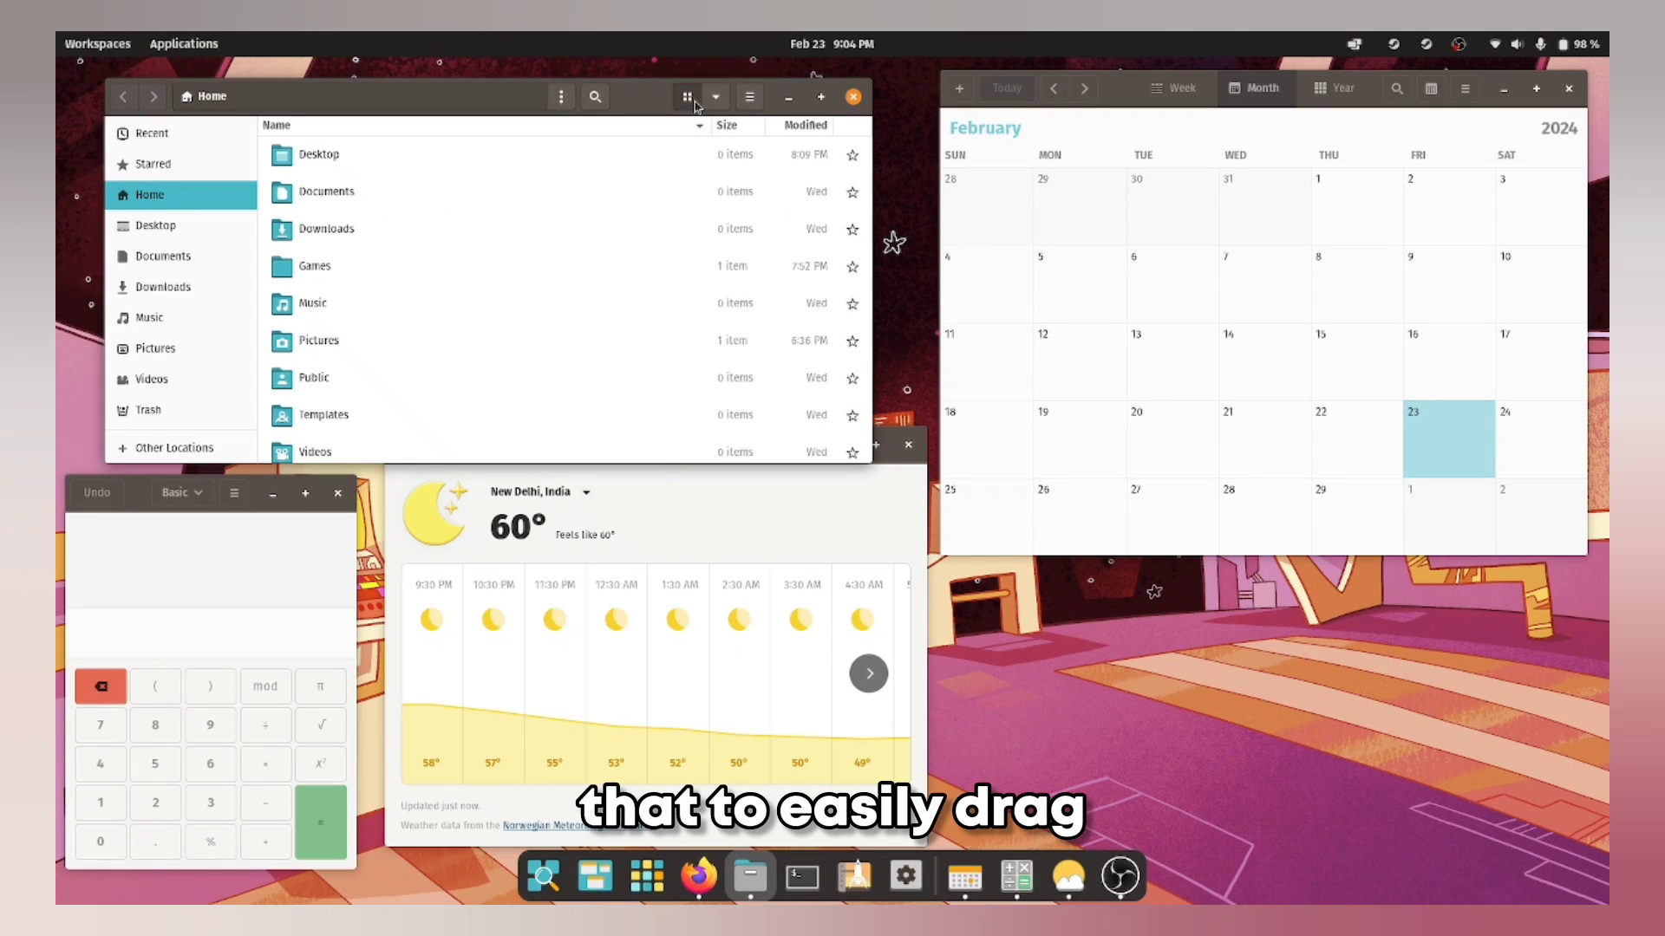
left_click(694, 105)
left_click(715, 105)
left_click(715, 105)
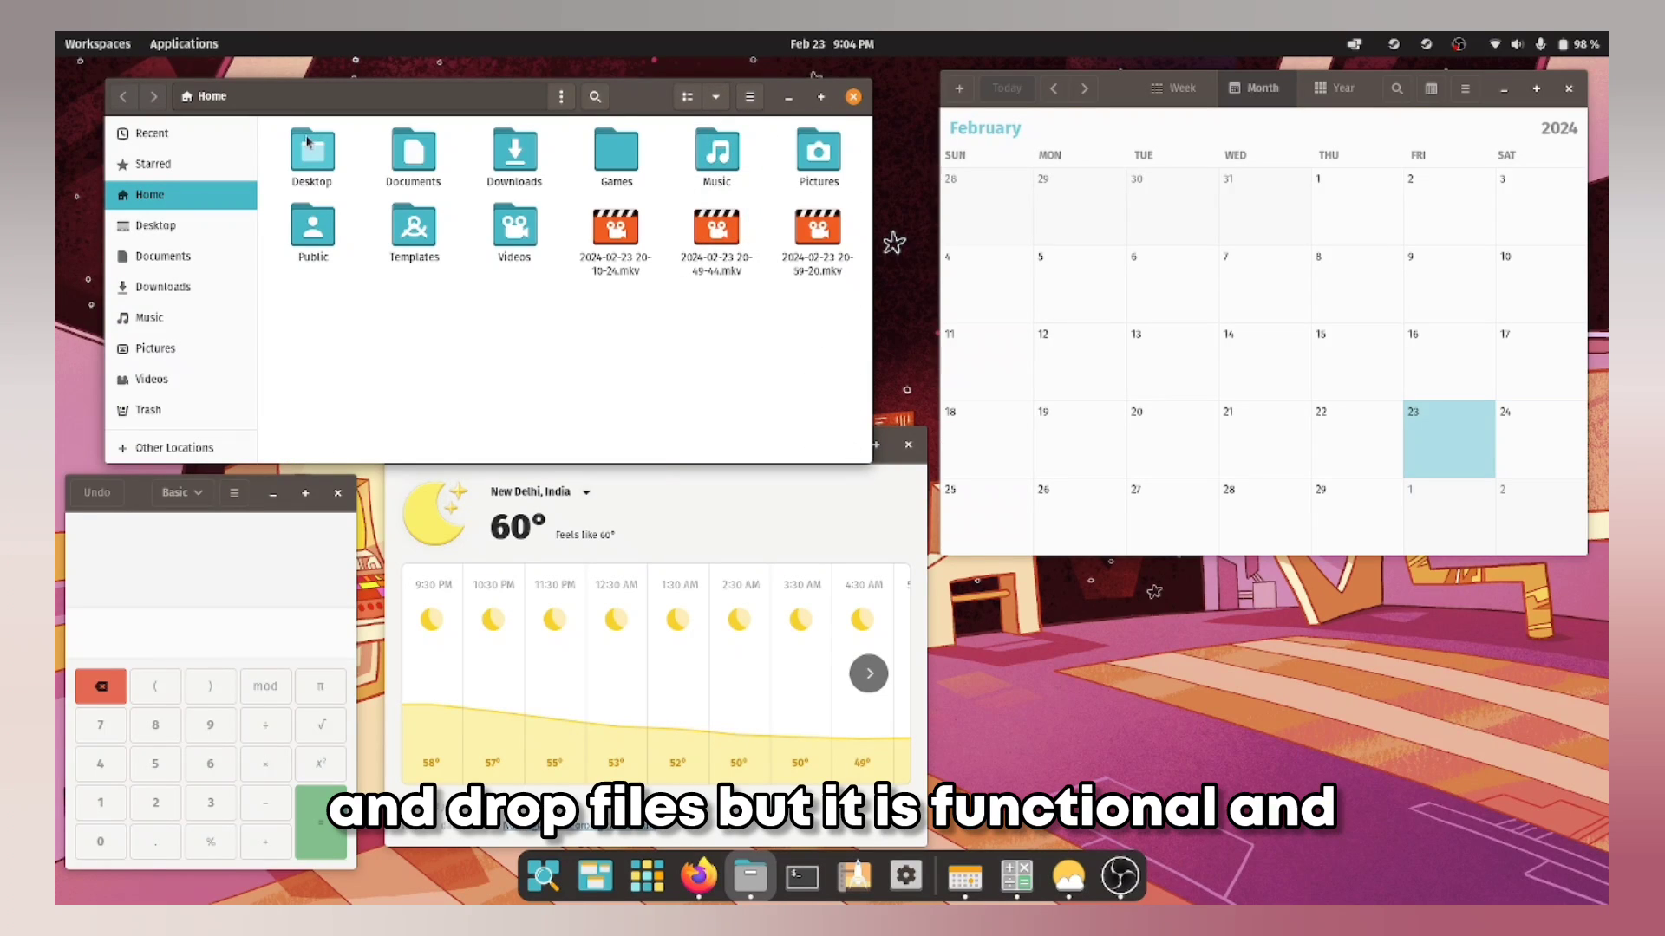
Step: Look through the home folder's action menus, raise Calendar, and open the App Library Office folder
left_click(561, 97)
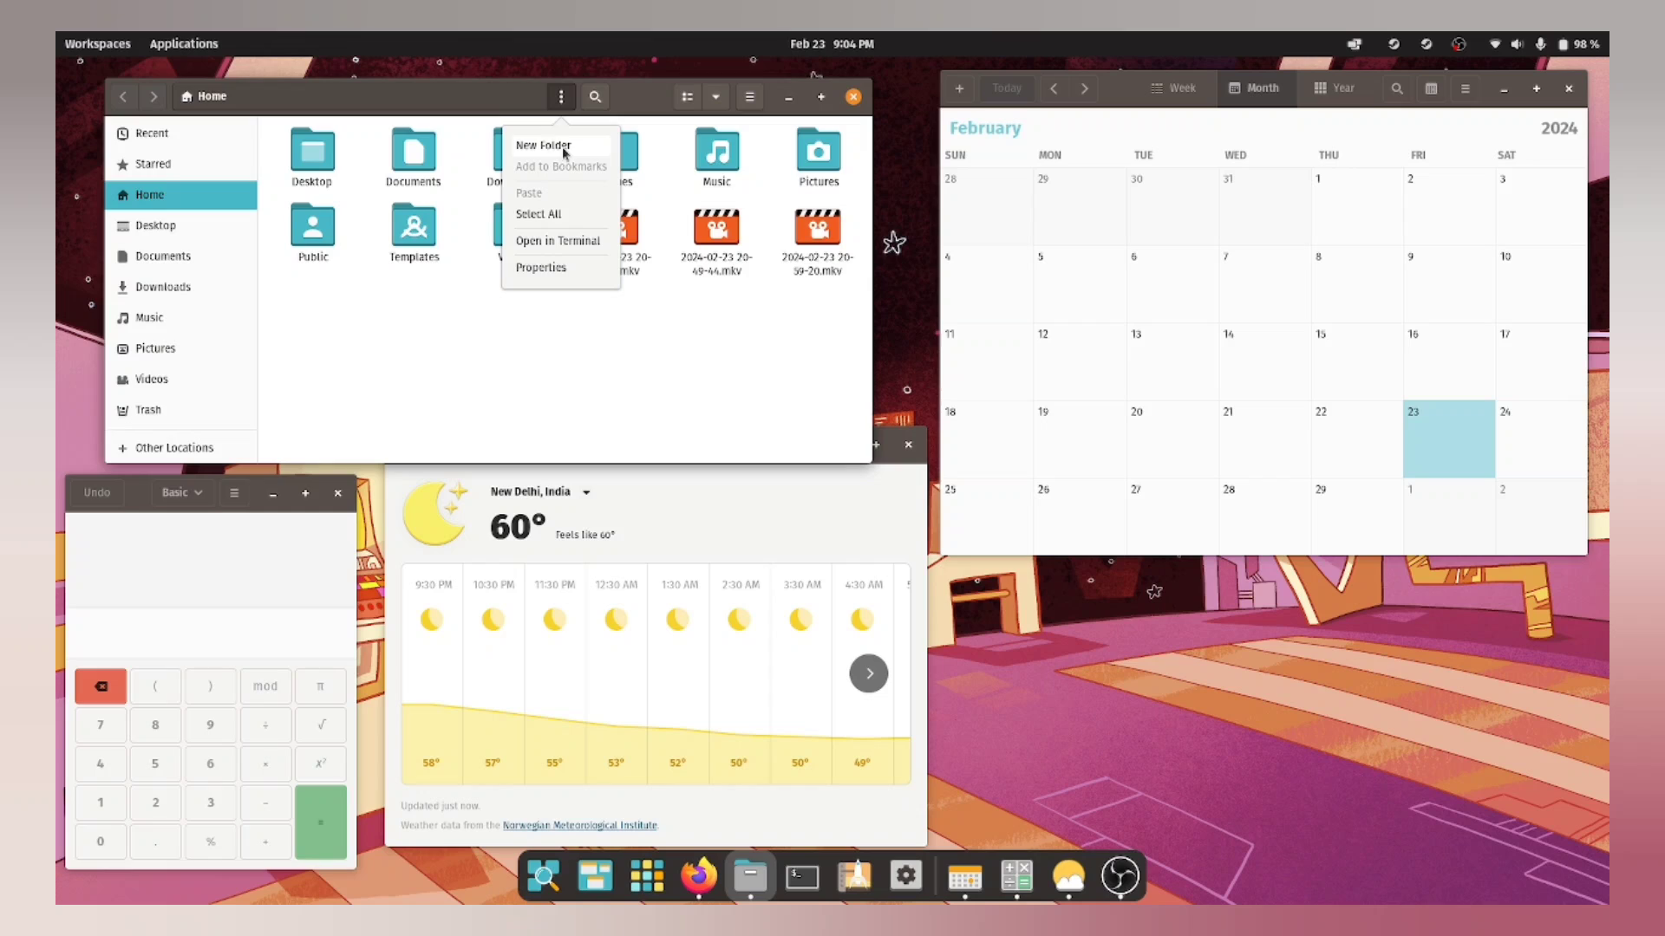
left_click(483, 348)
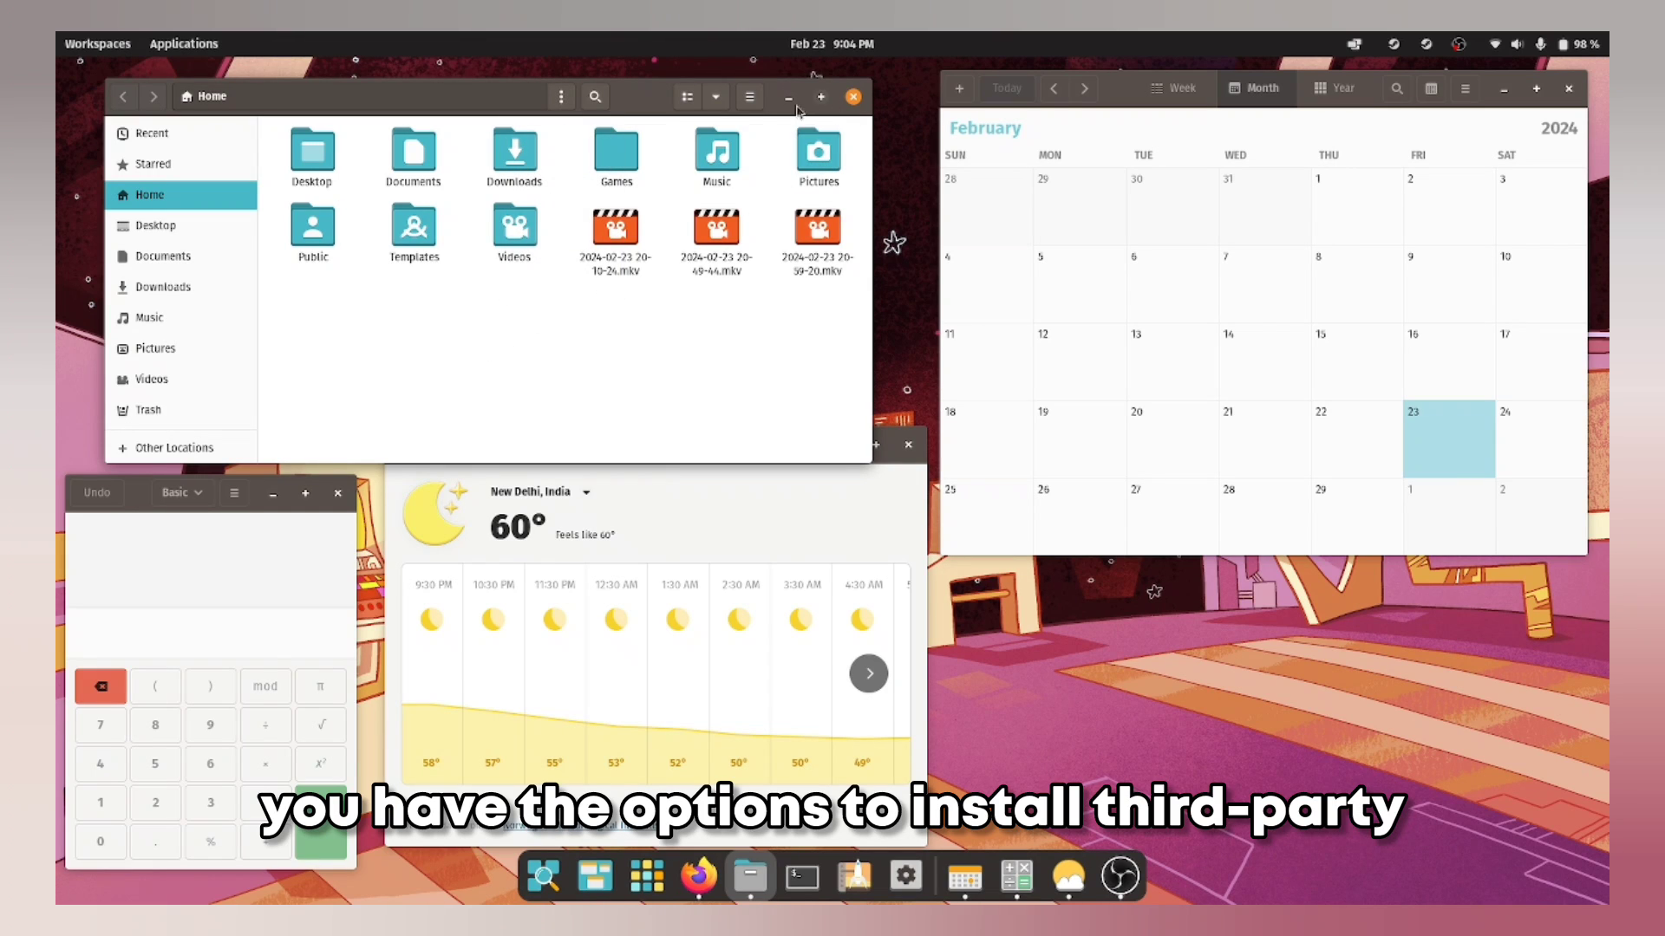
scroll(201, 282, "down", 1)
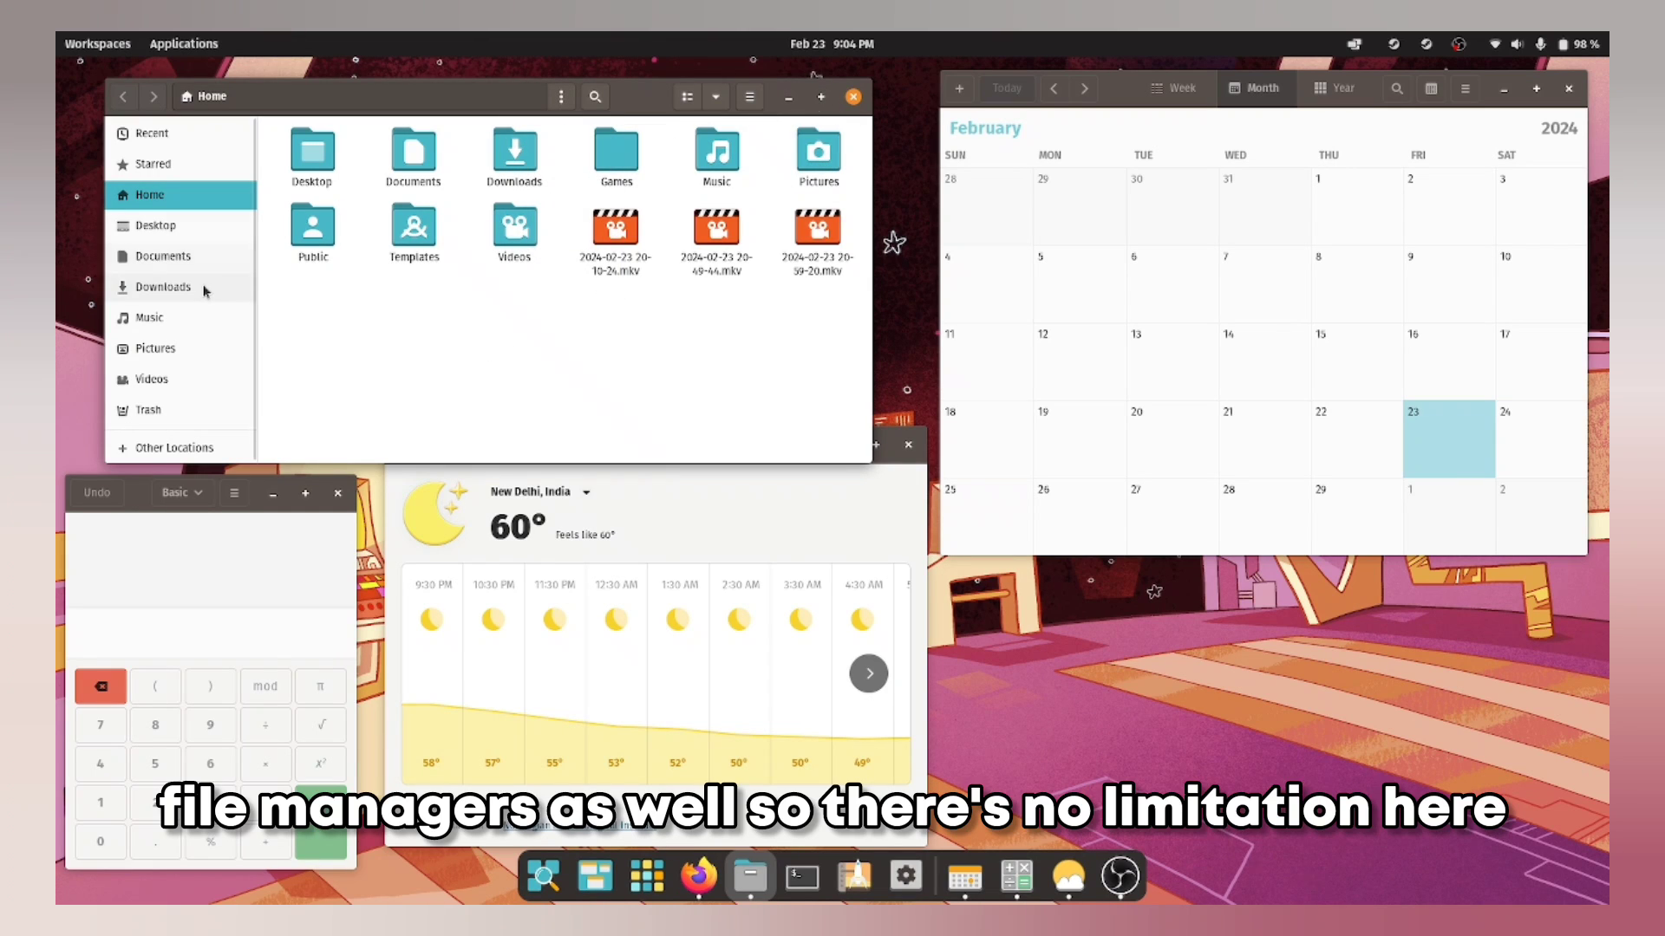
right_click(464, 310)
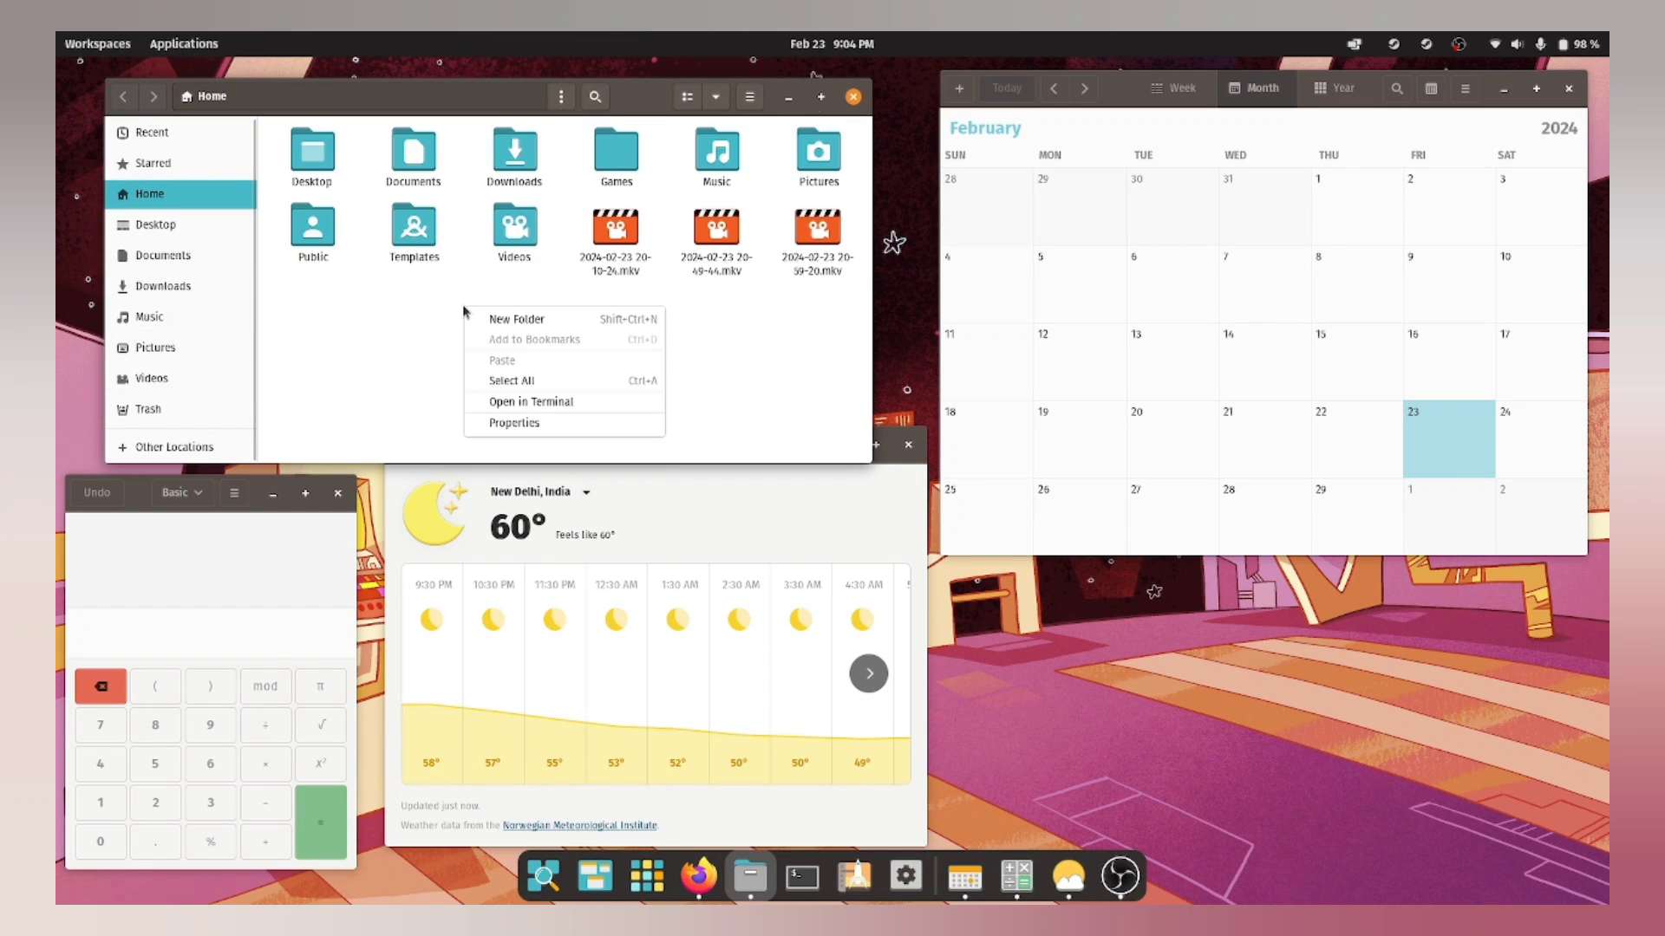
left_click(404, 382)
left_click(561, 97)
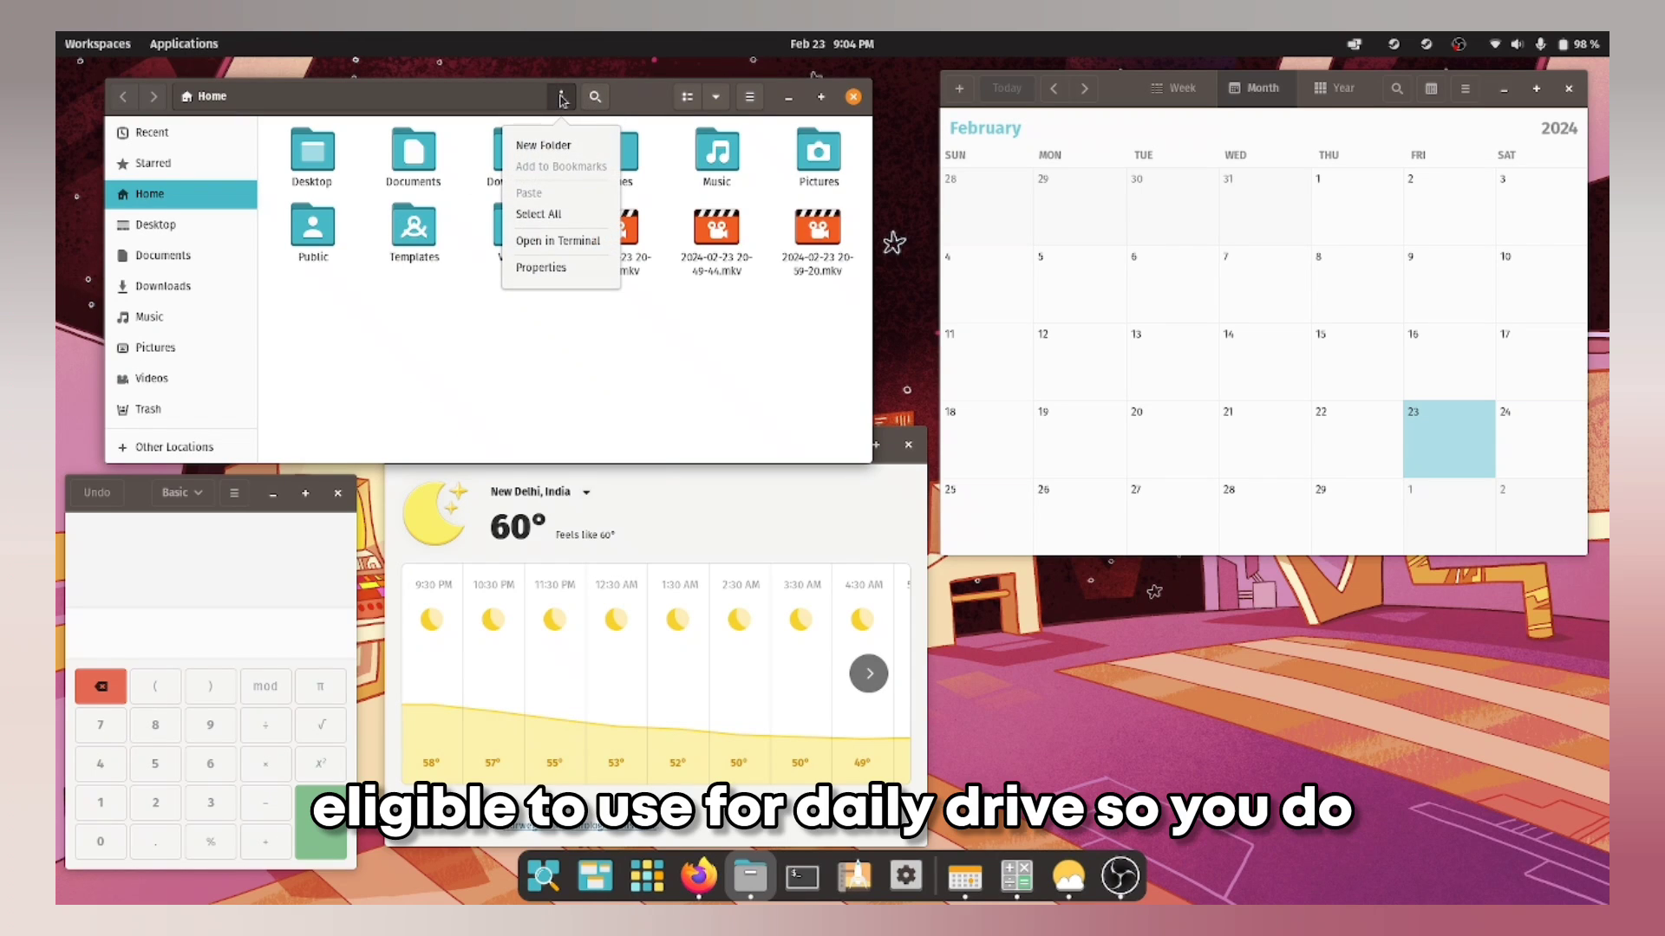
left_click(758, 105)
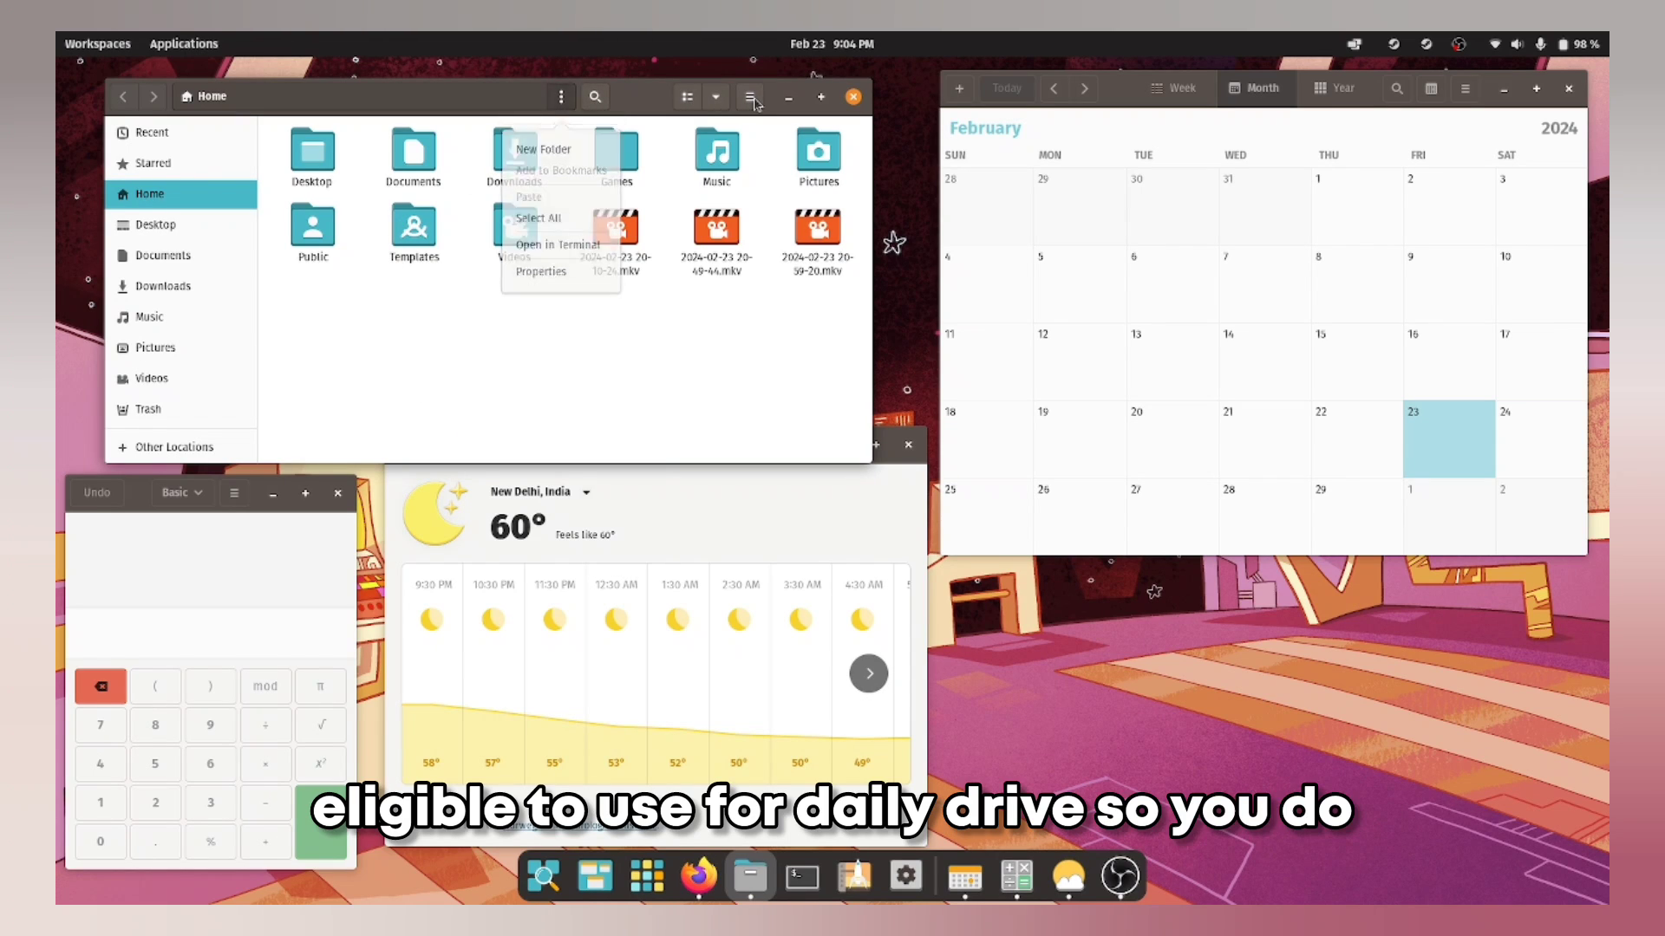
left_click(1320, 124)
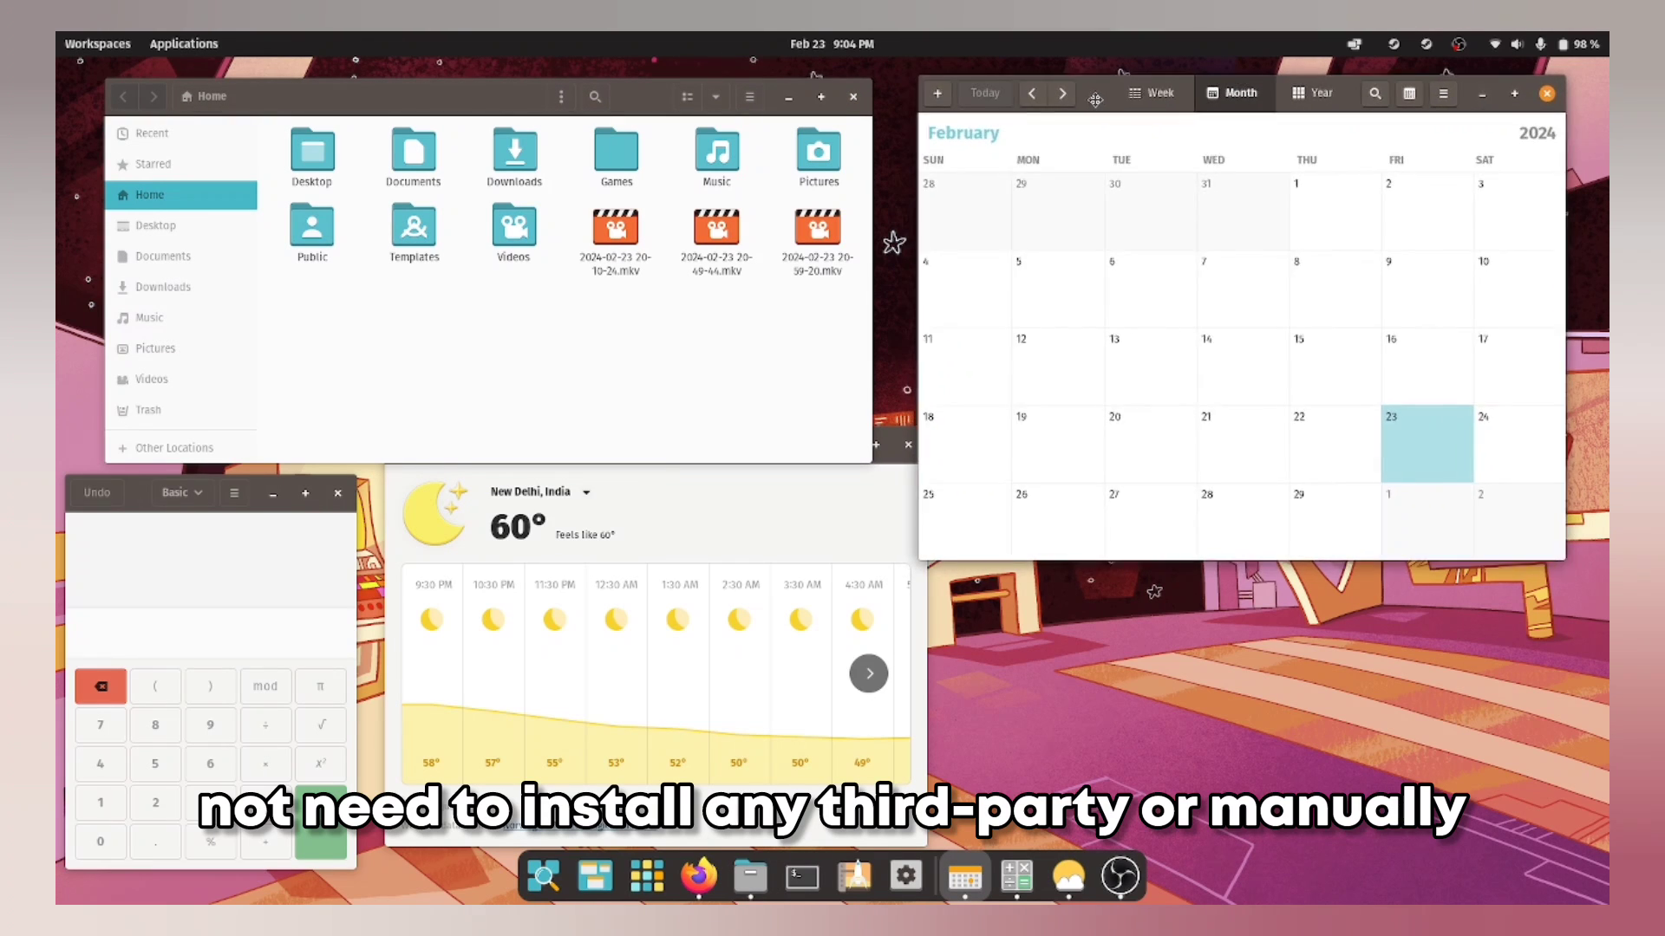
key("super+ctrl+Right")
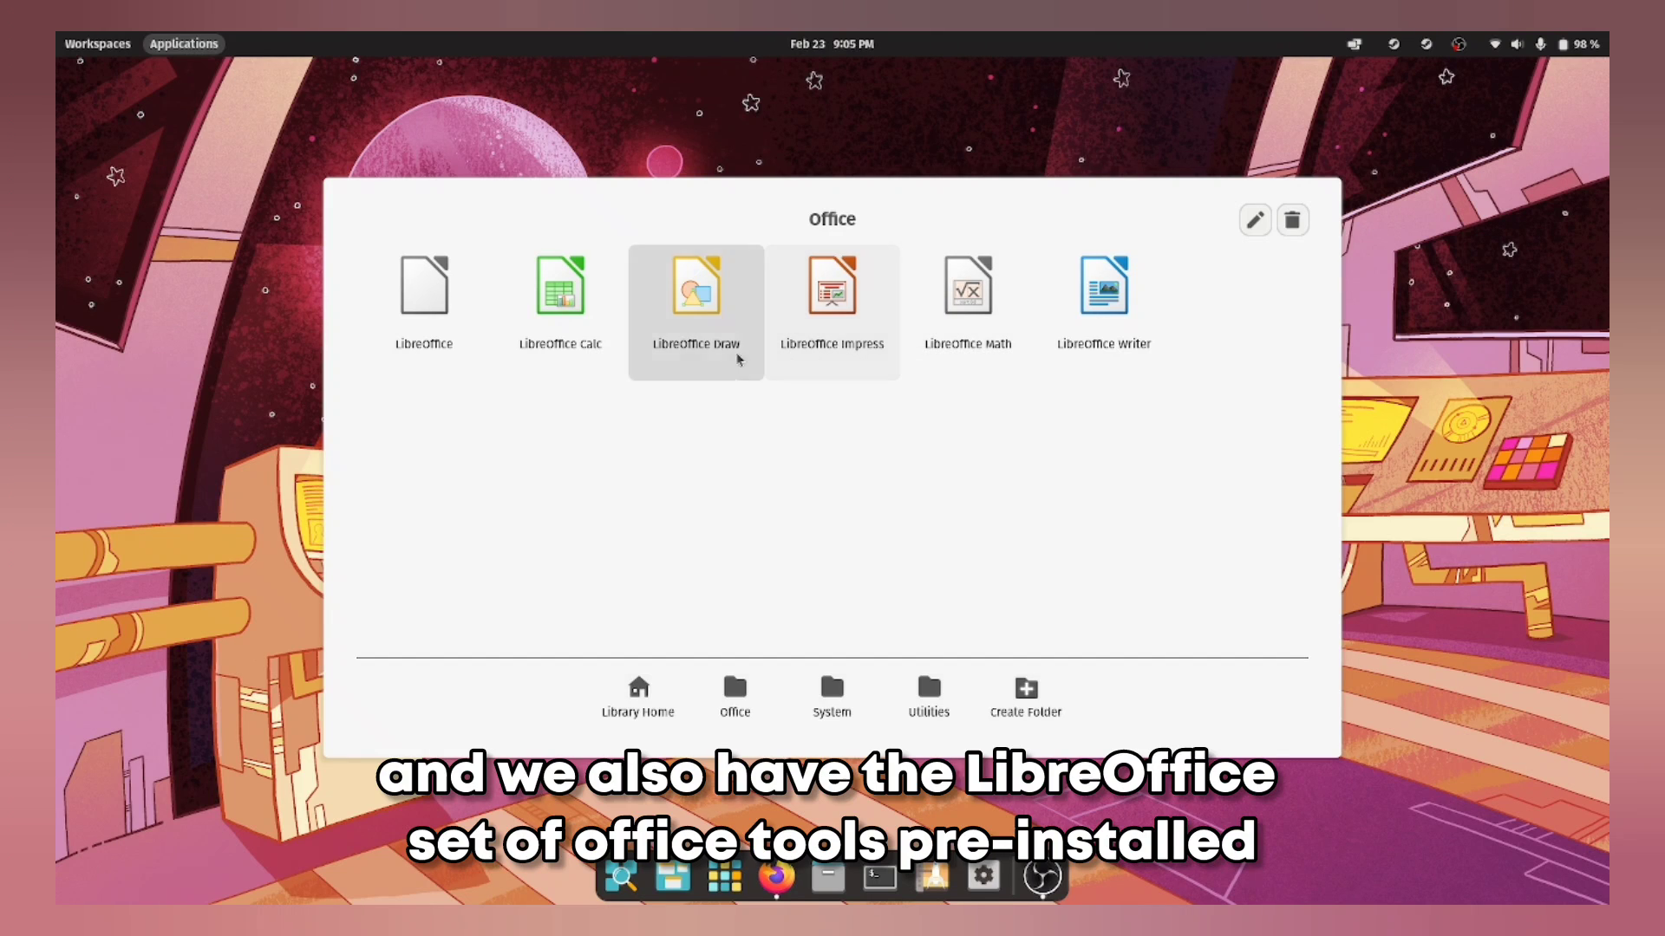
Step: Close the Office folder and start launching the utility apps from the App Library
left_click(560, 295)
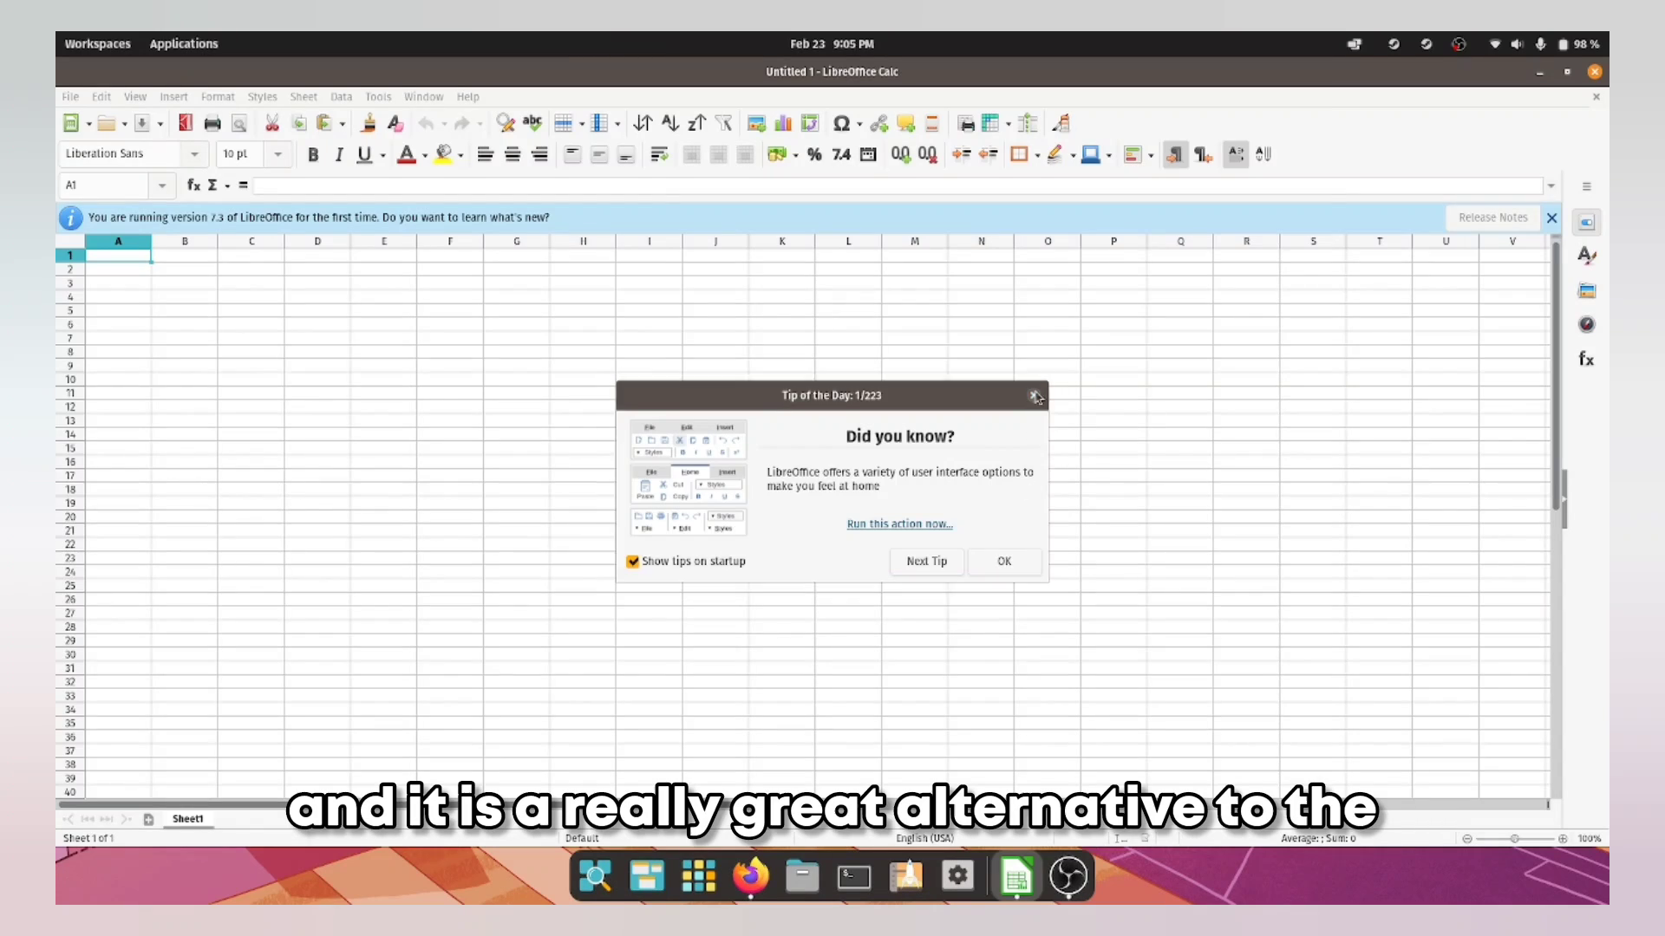
left_click(1034, 395)
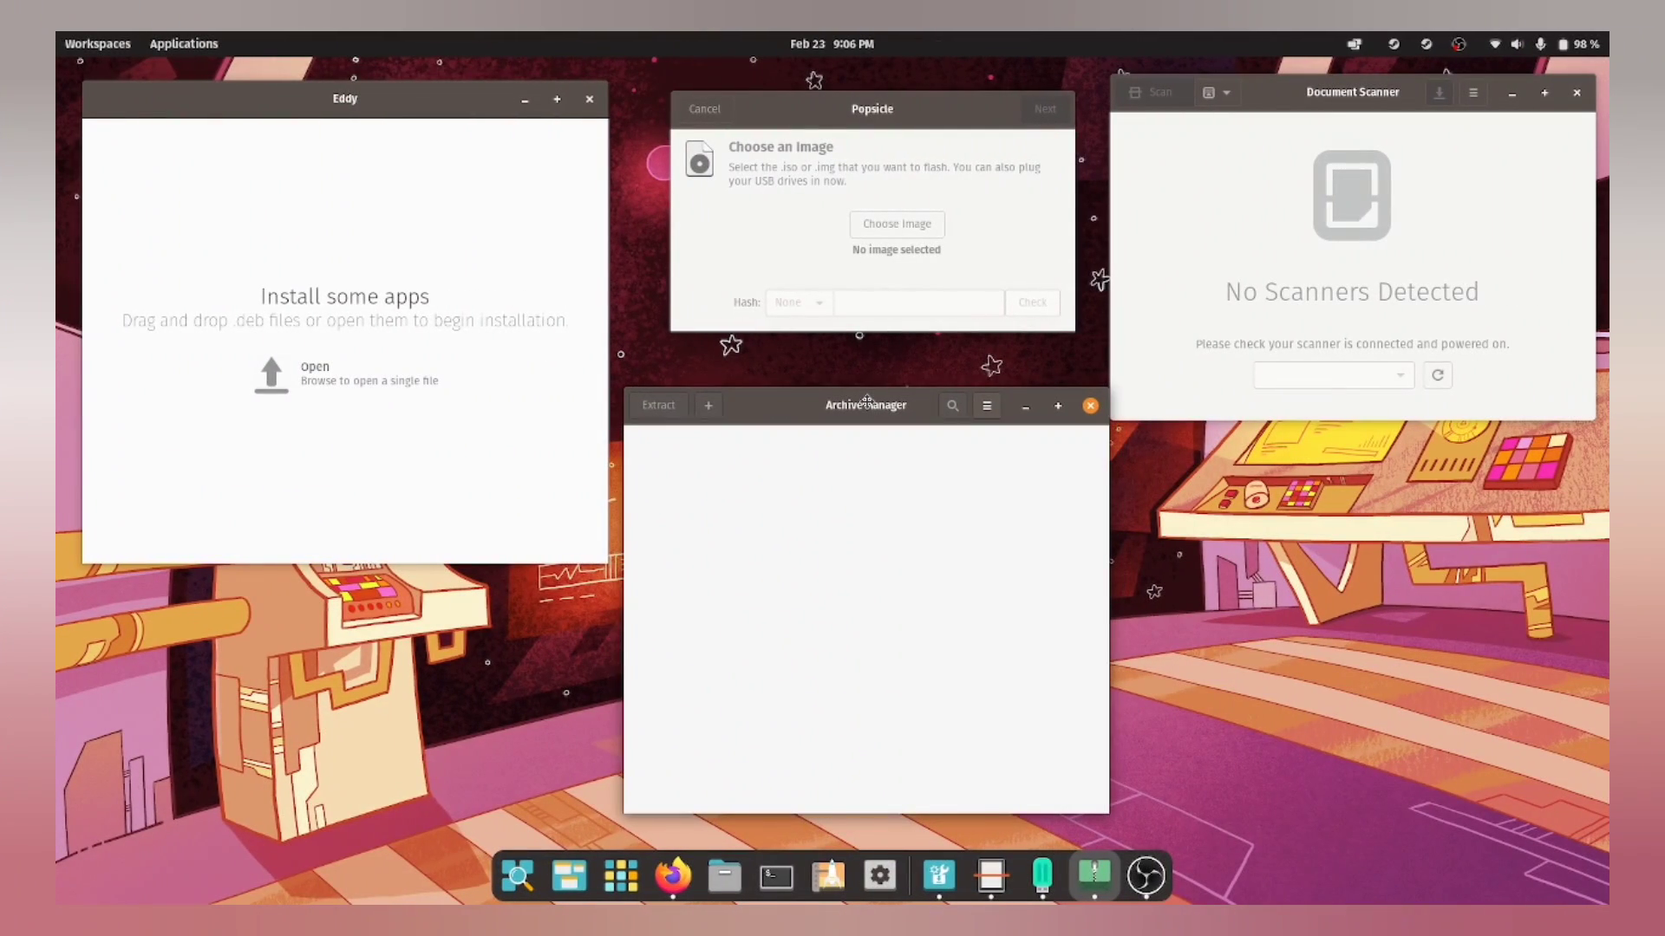
left_click_drag(867, 400, 863, 421)
left_click(1360, 711)
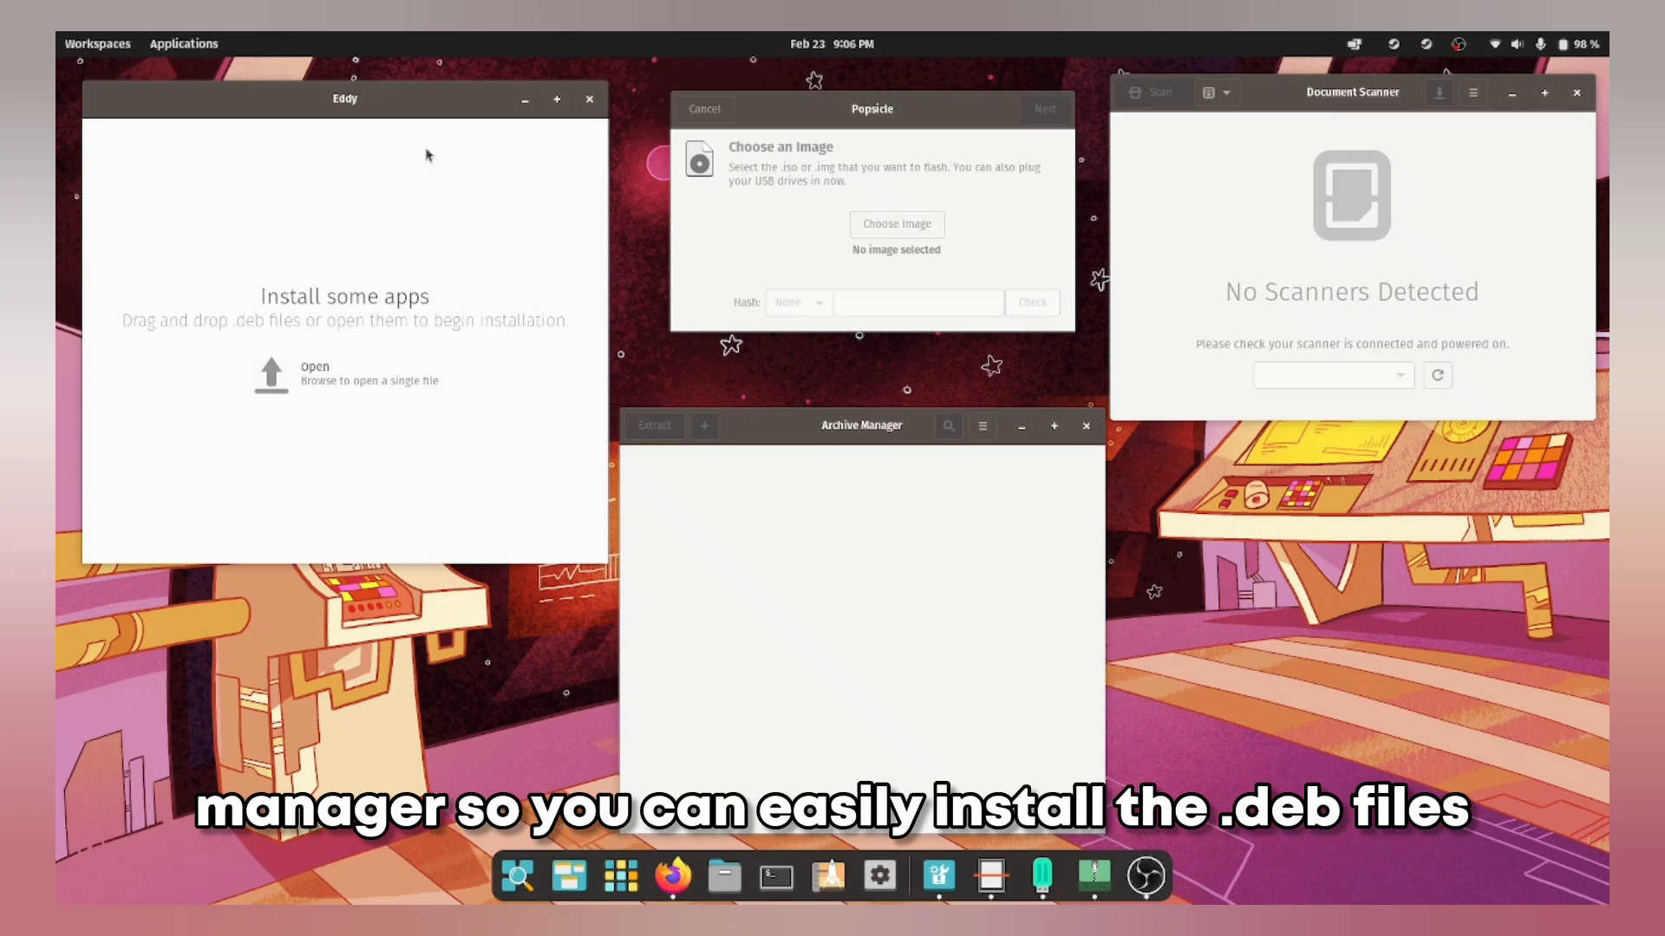
left_click_drag(416, 114, 403, 106)
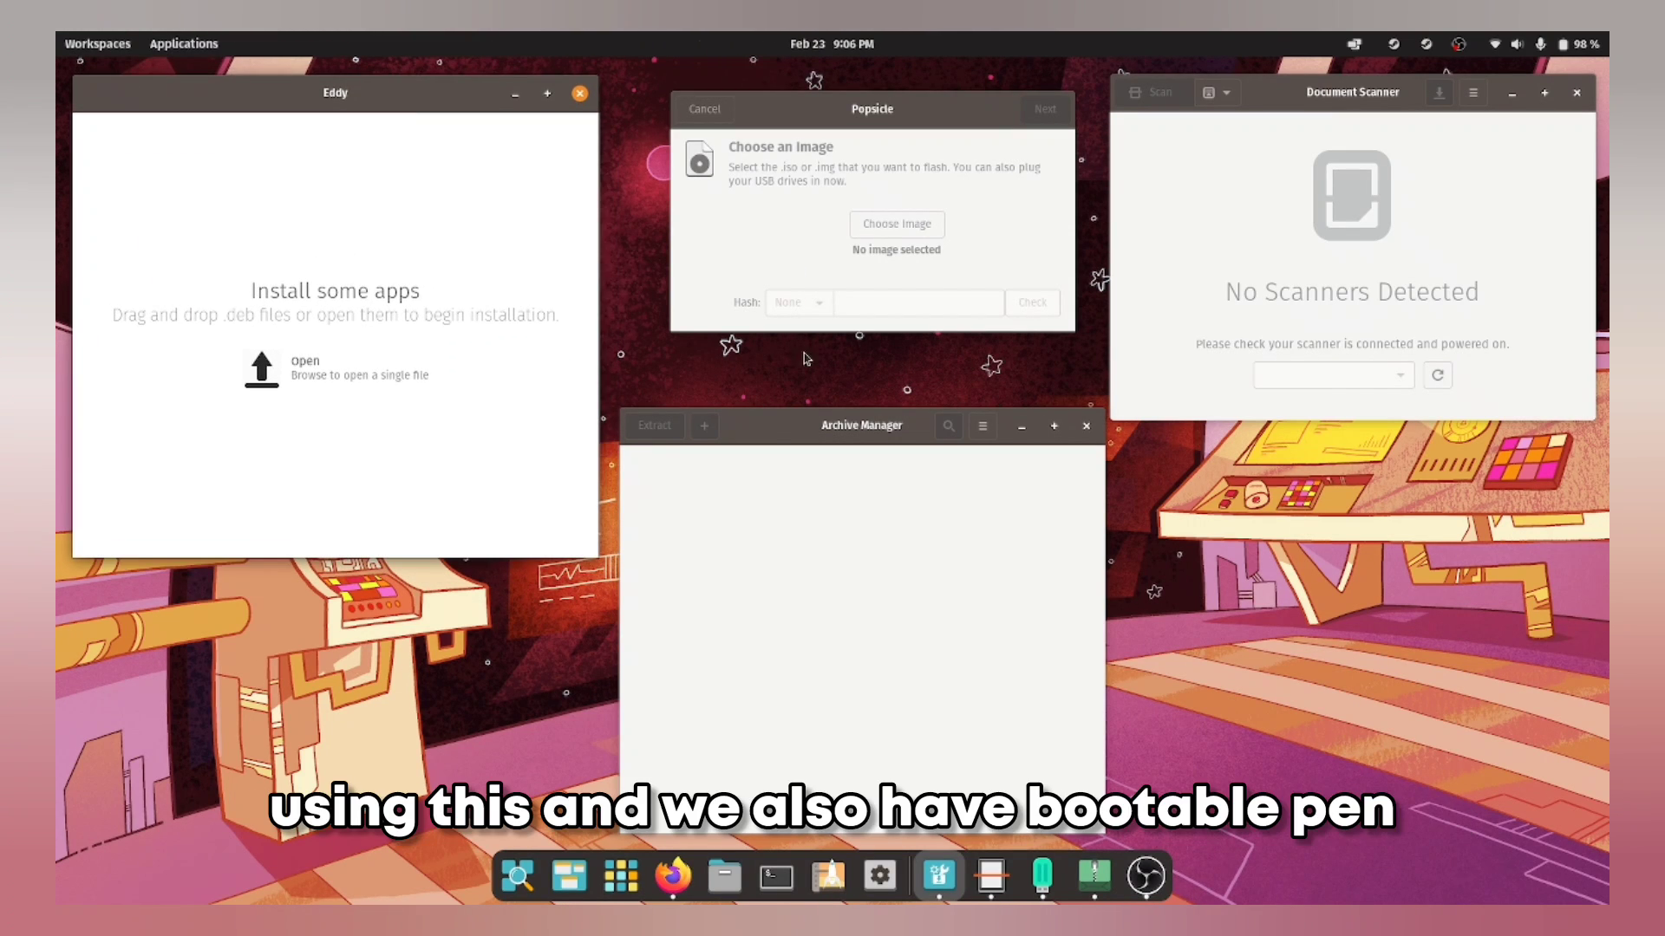
mouse_move(886, 121)
left_mouse_down()
mouse_move(899, 130)
mouse_move(855, 114)
mouse_move(872, 121)
left_mouse_up()
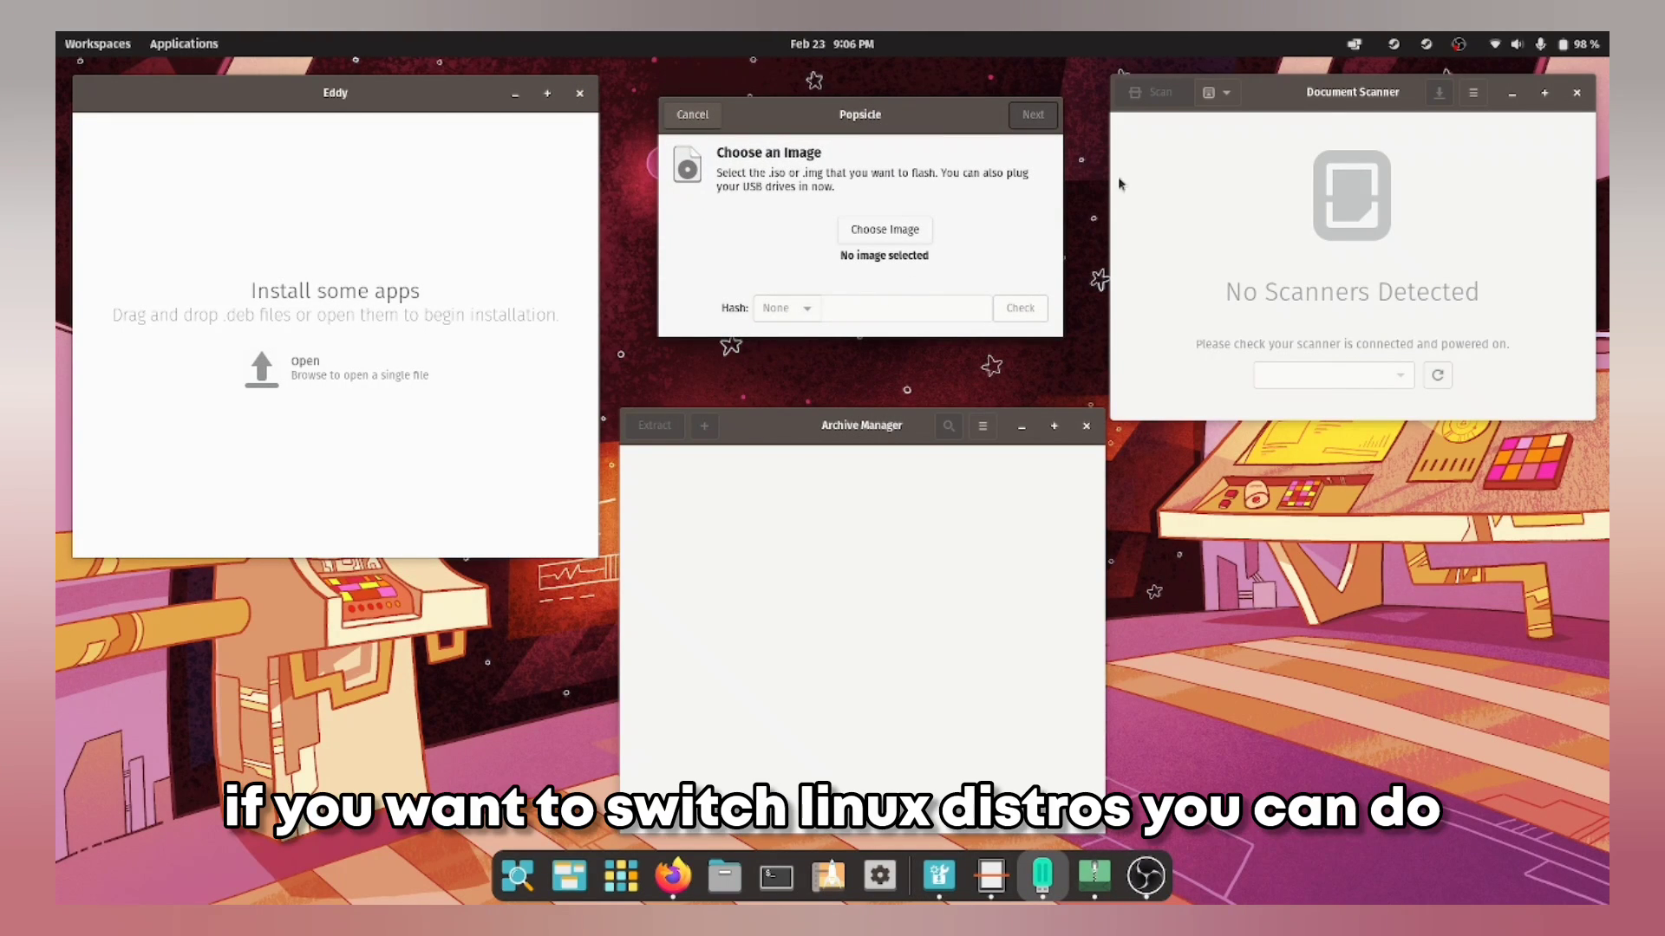
left_click_drag(1324, 101, 1331, 90)
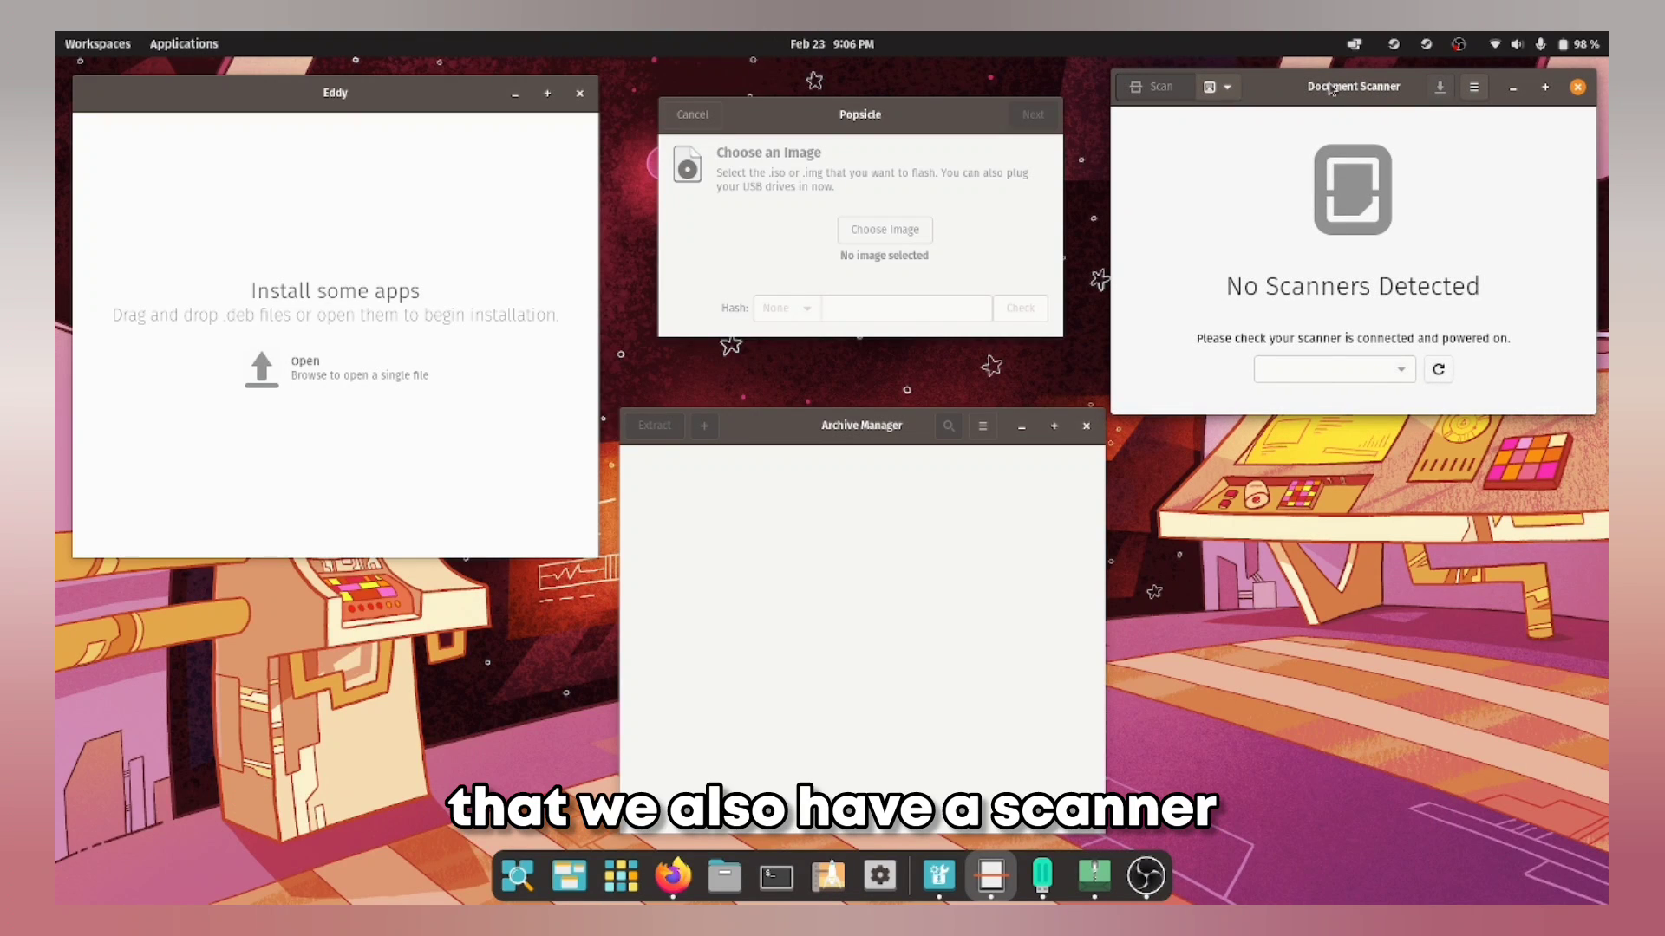
left_click(1436, 371)
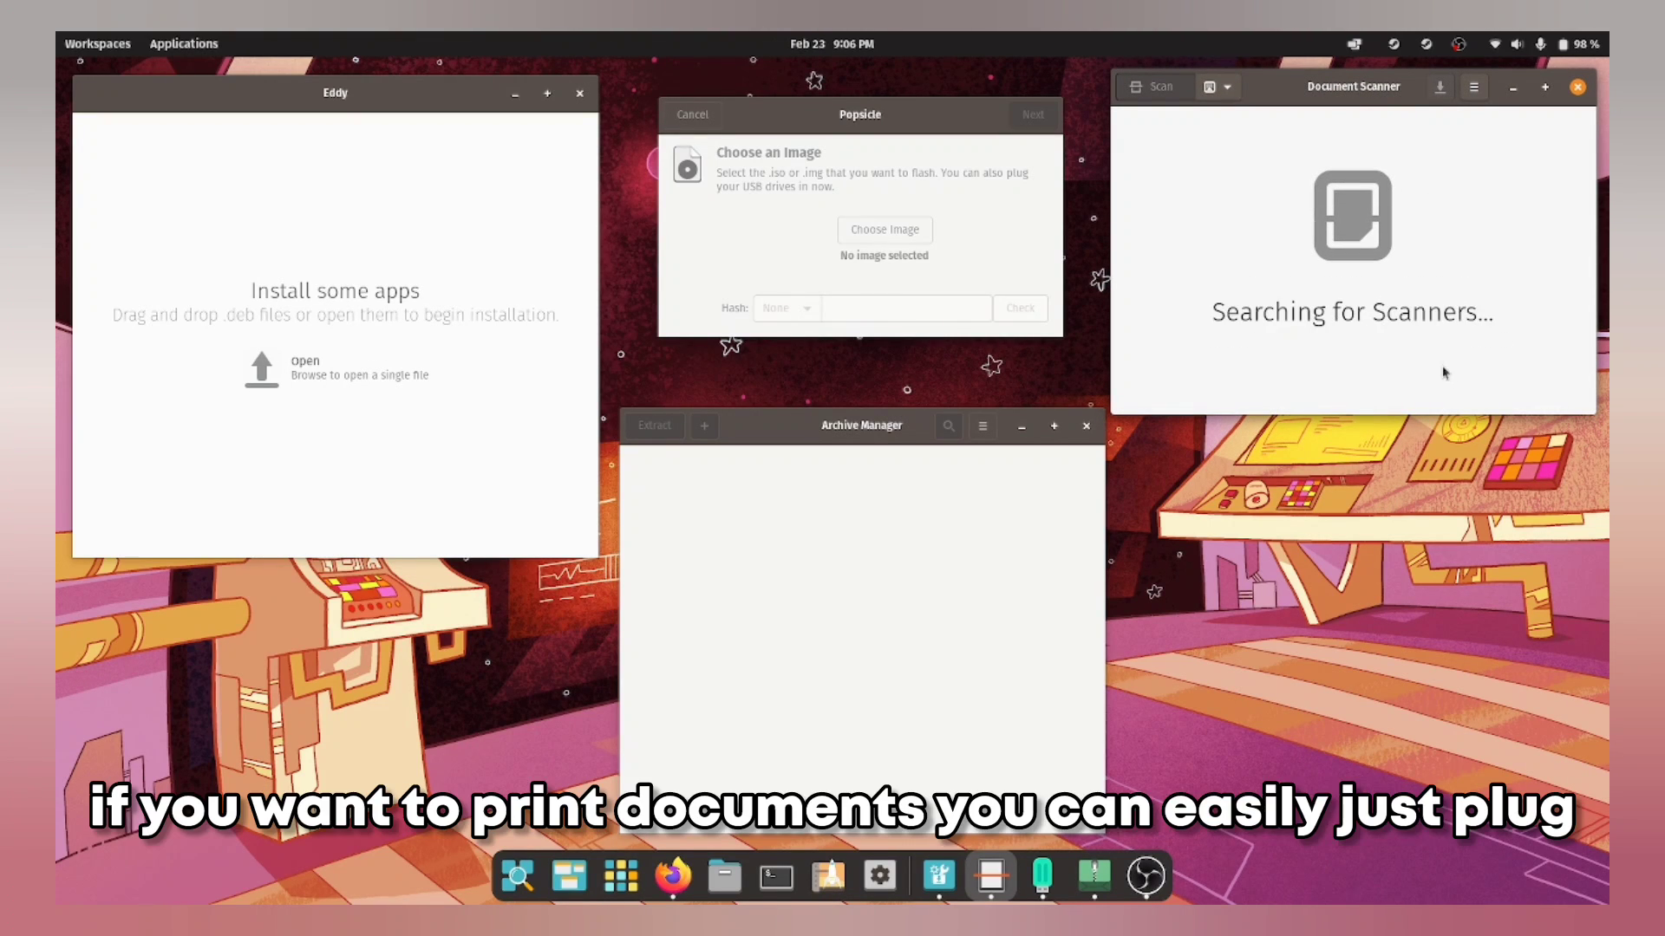
left_click(1229, 88)
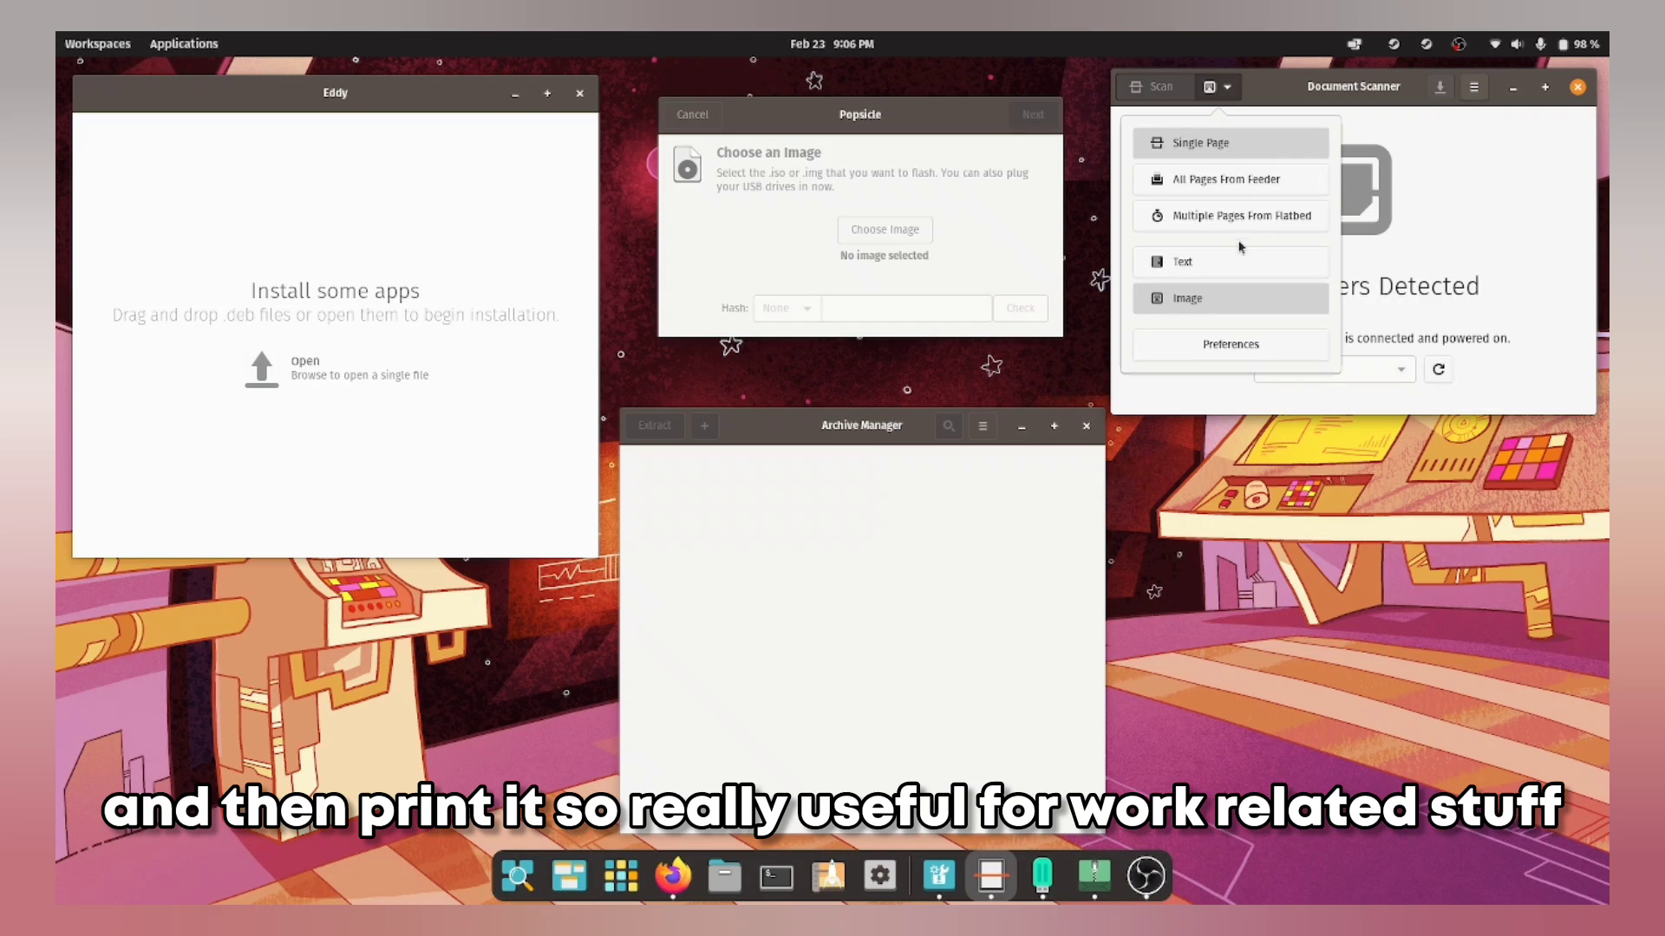
left_click(1422, 236)
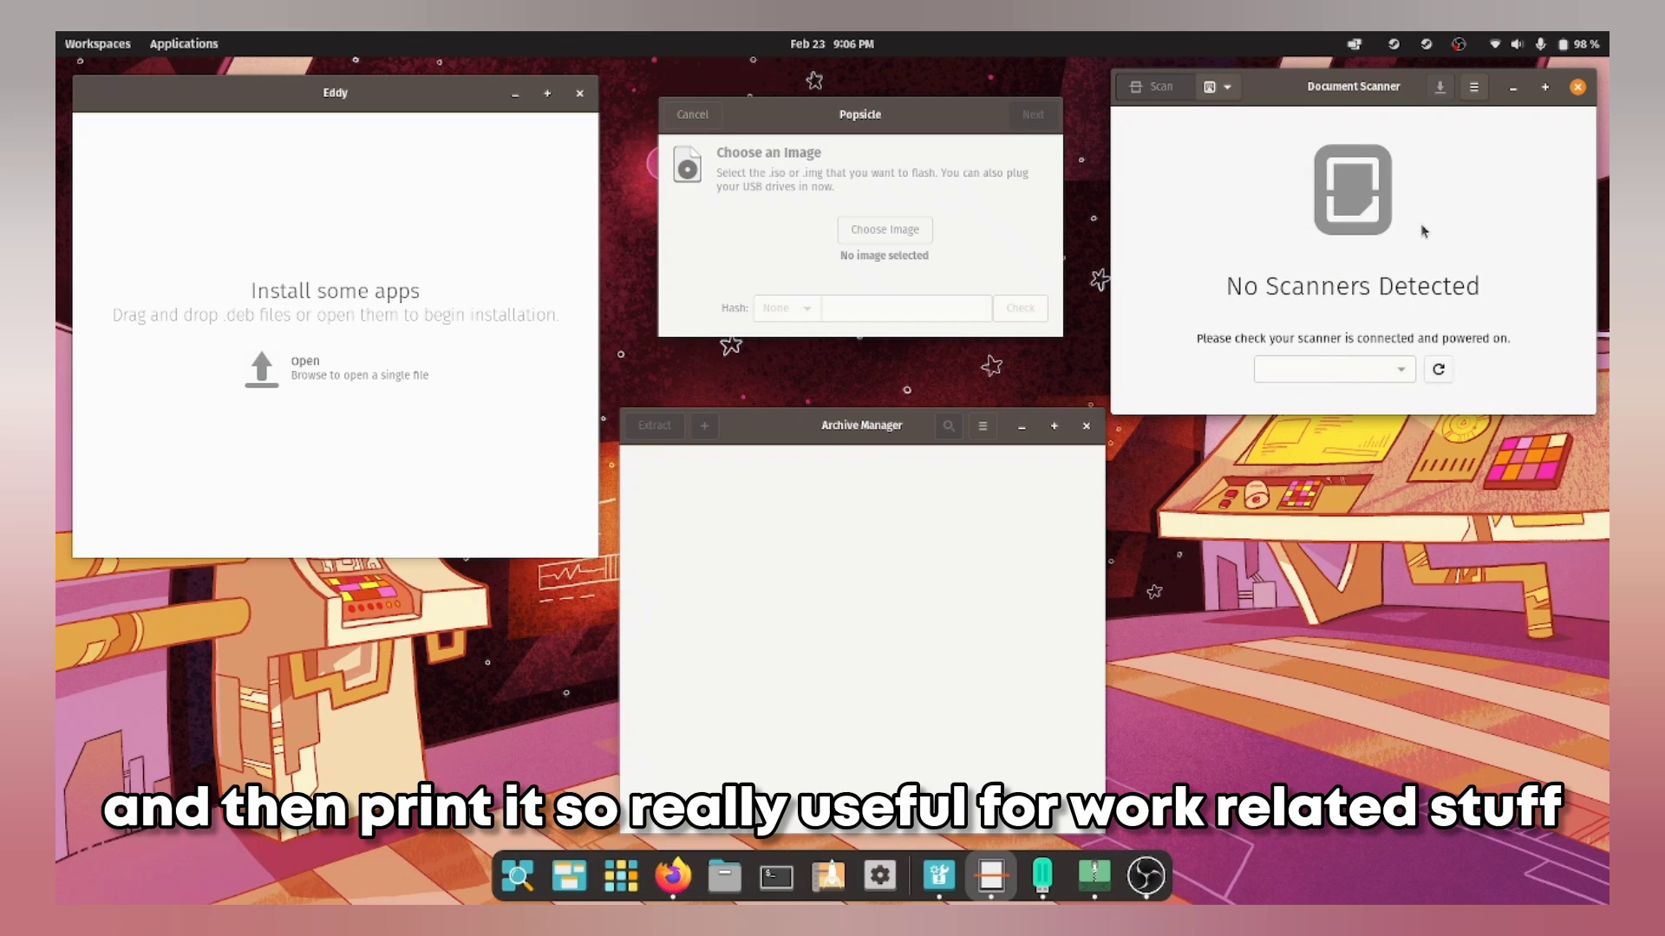
mouse_move(852, 443)
left_mouse_down()
mouse_move(854, 403)
mouse_move(854, 420)
left_mouse_up()
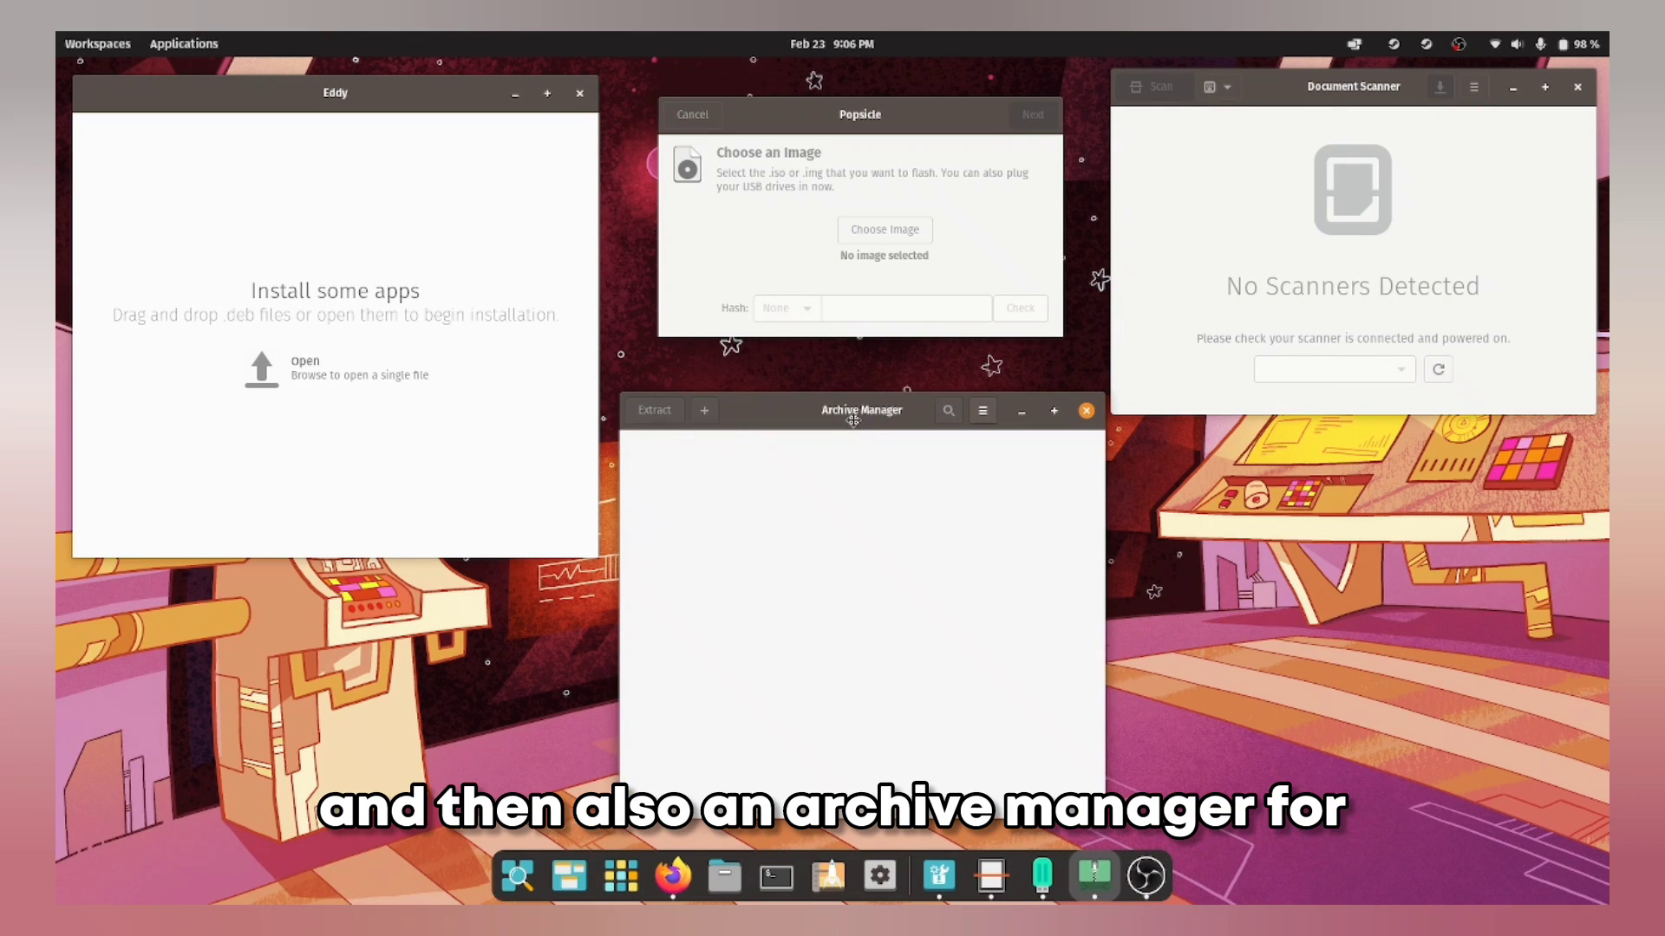
left_click(983, 411)
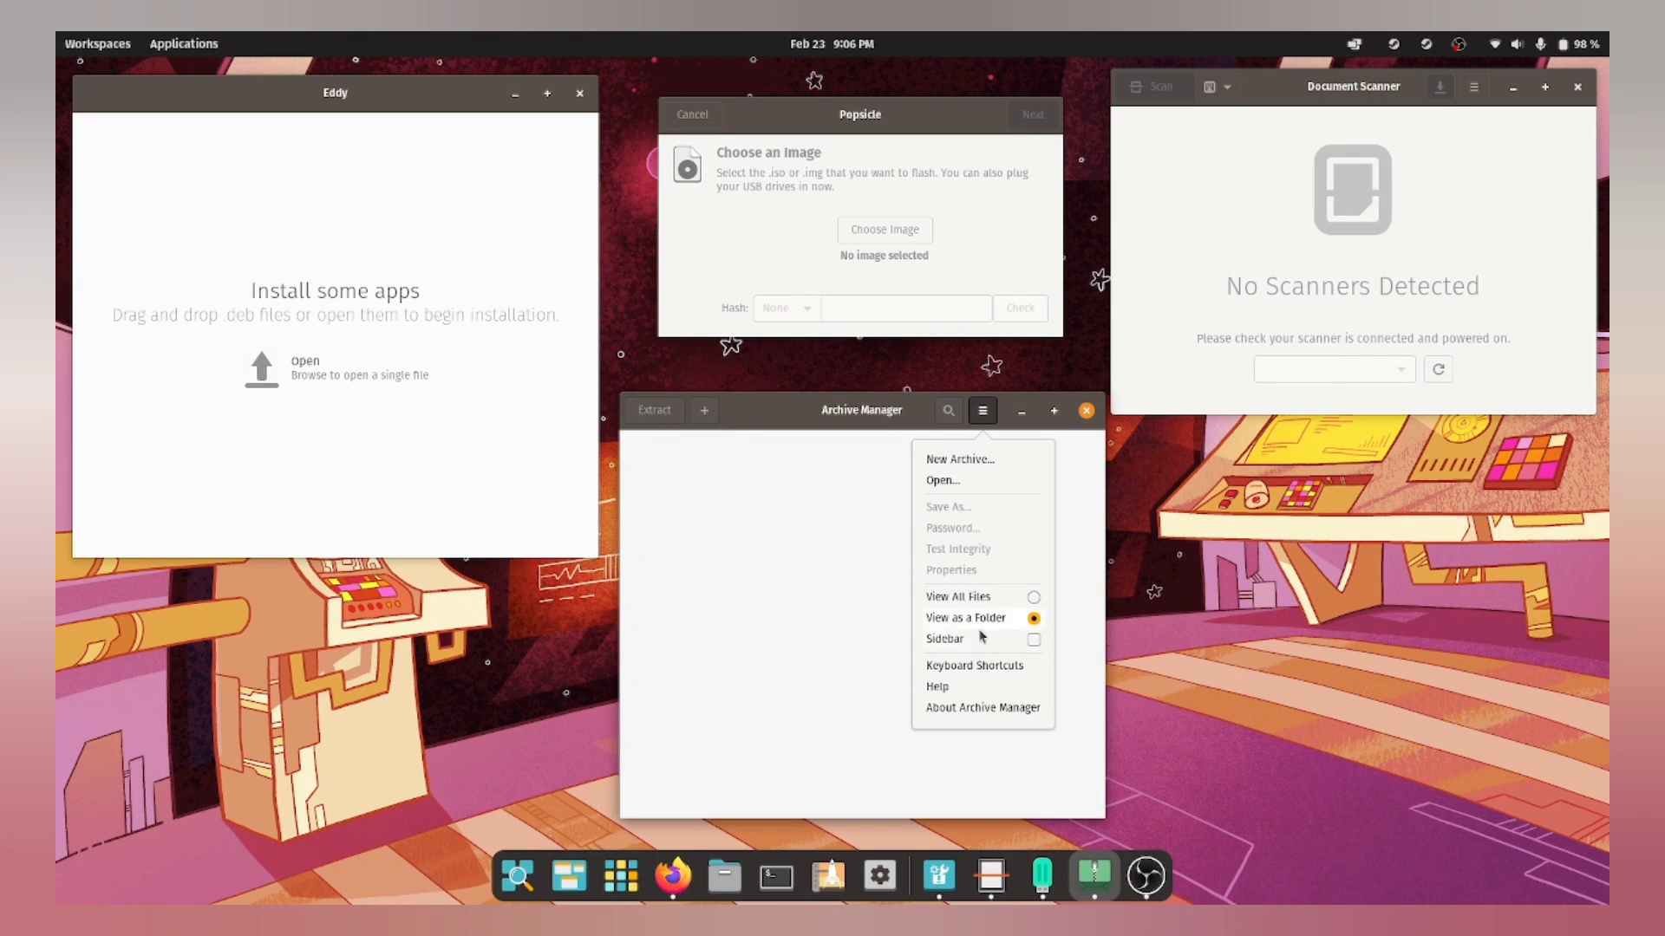
Step: Dismiss Archive Manager's menu, move Image Viewer up and right, and enlarge the Videos window
left_click(803, 640)
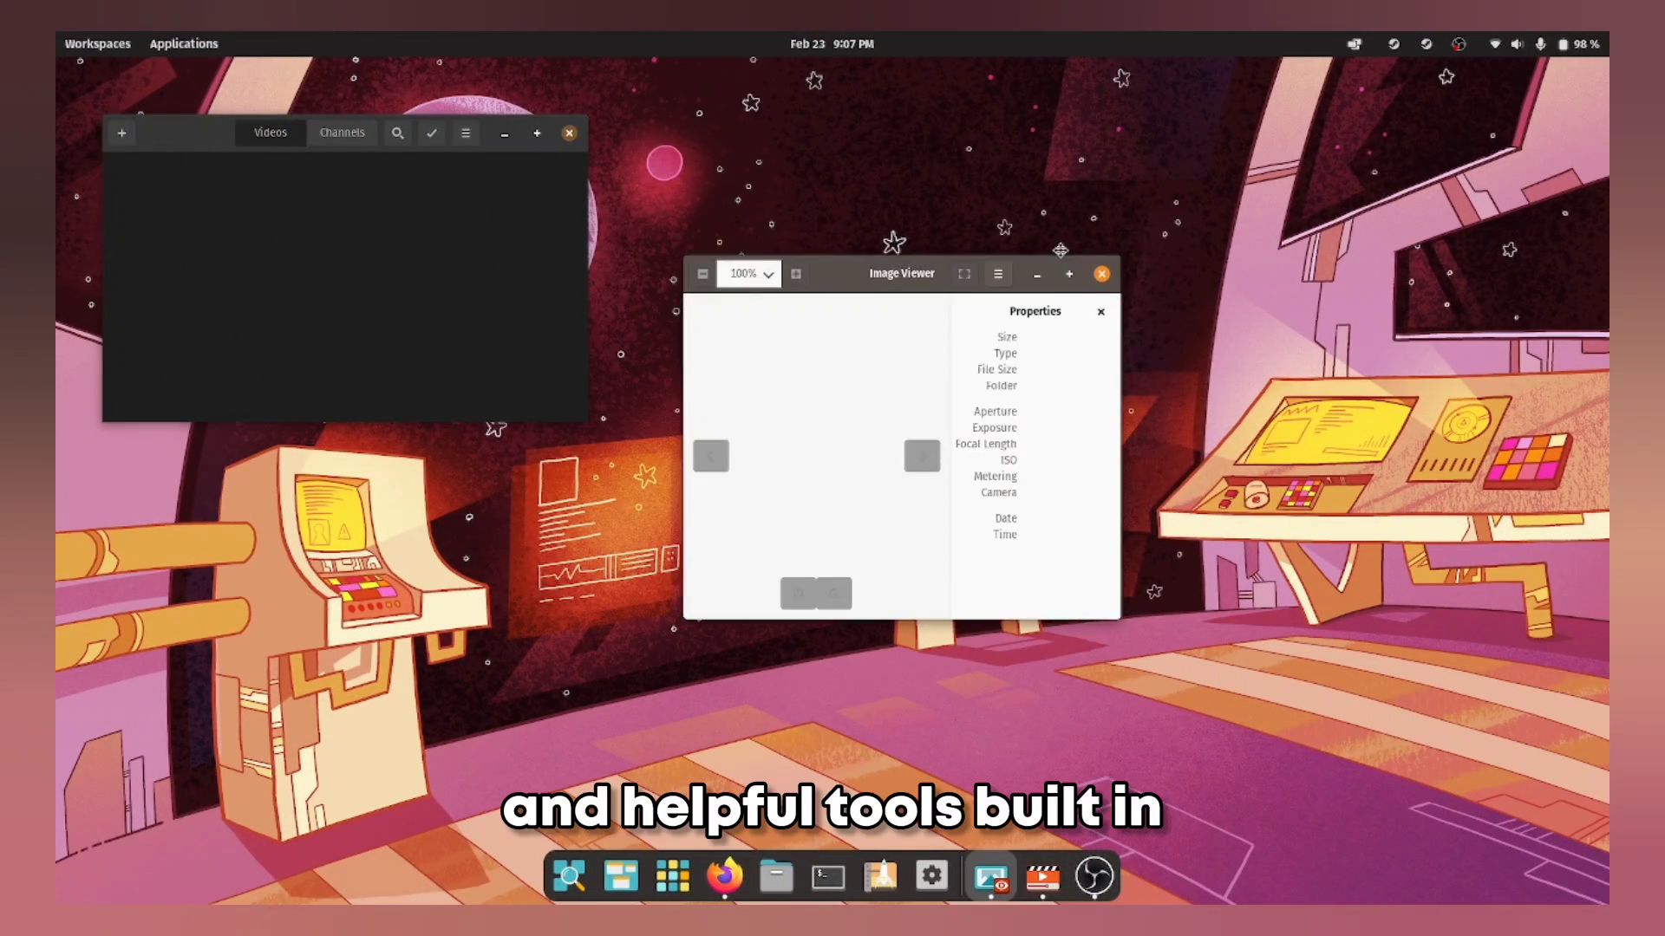
left_click_drag(1059, 250, 1281, 202)
left_click_drag(581, 423, 844, 669)
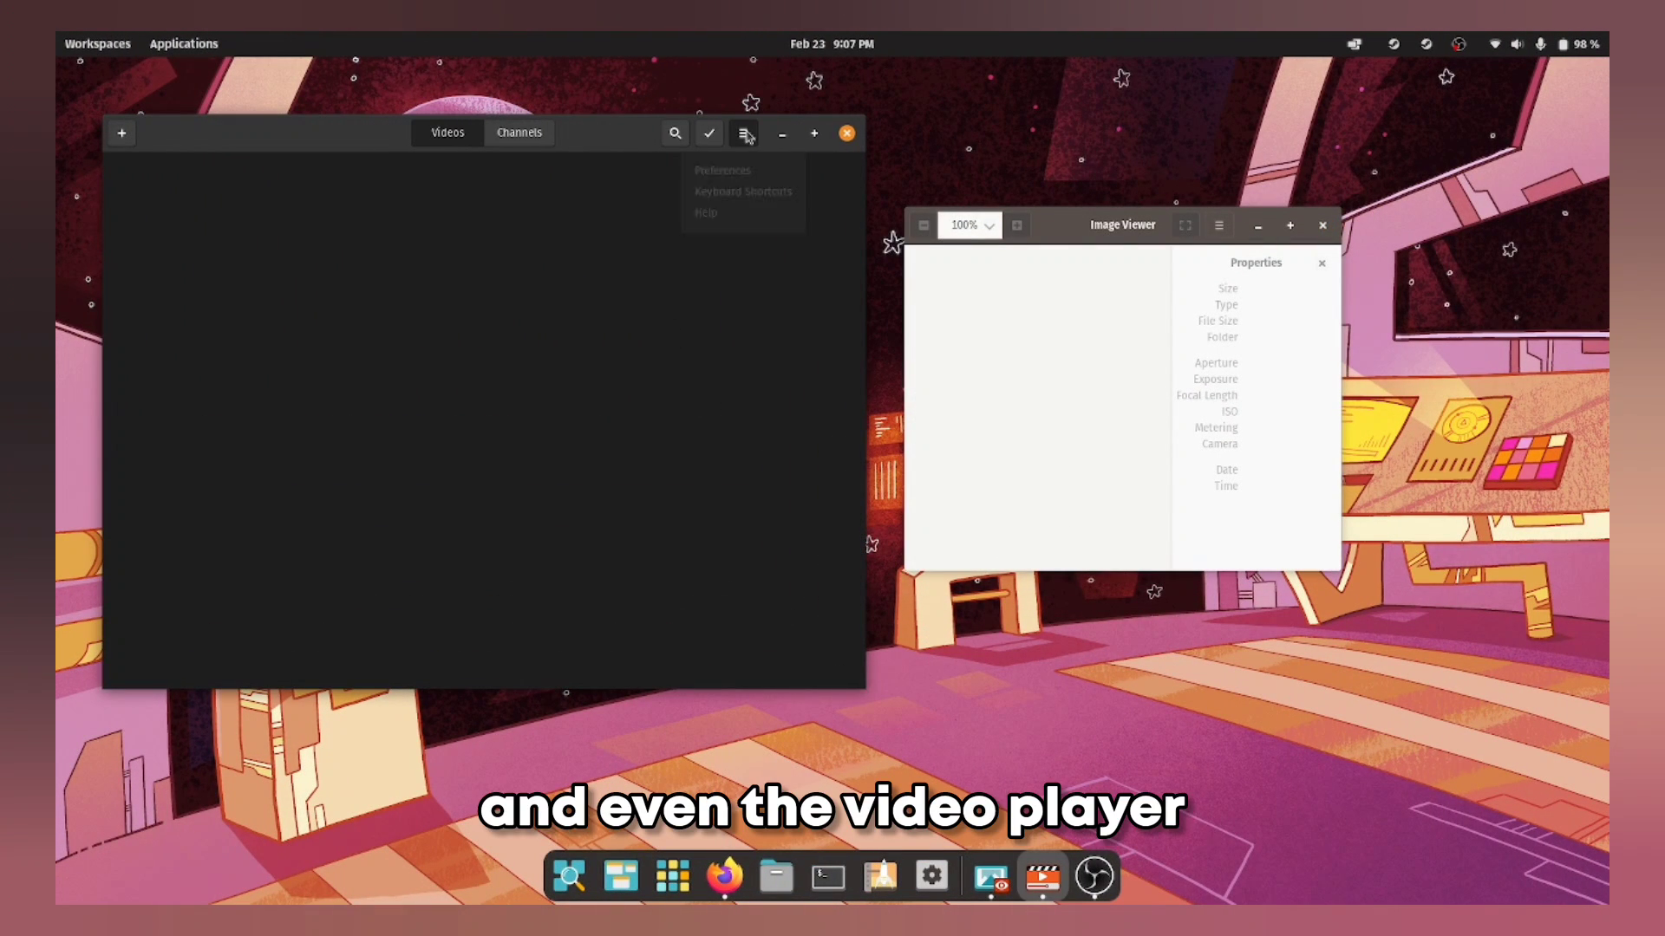
Step: Browse the Videos preferences' General, Display and Audio tabs and subtitle encodings without changing anything
left_click(747, 183)
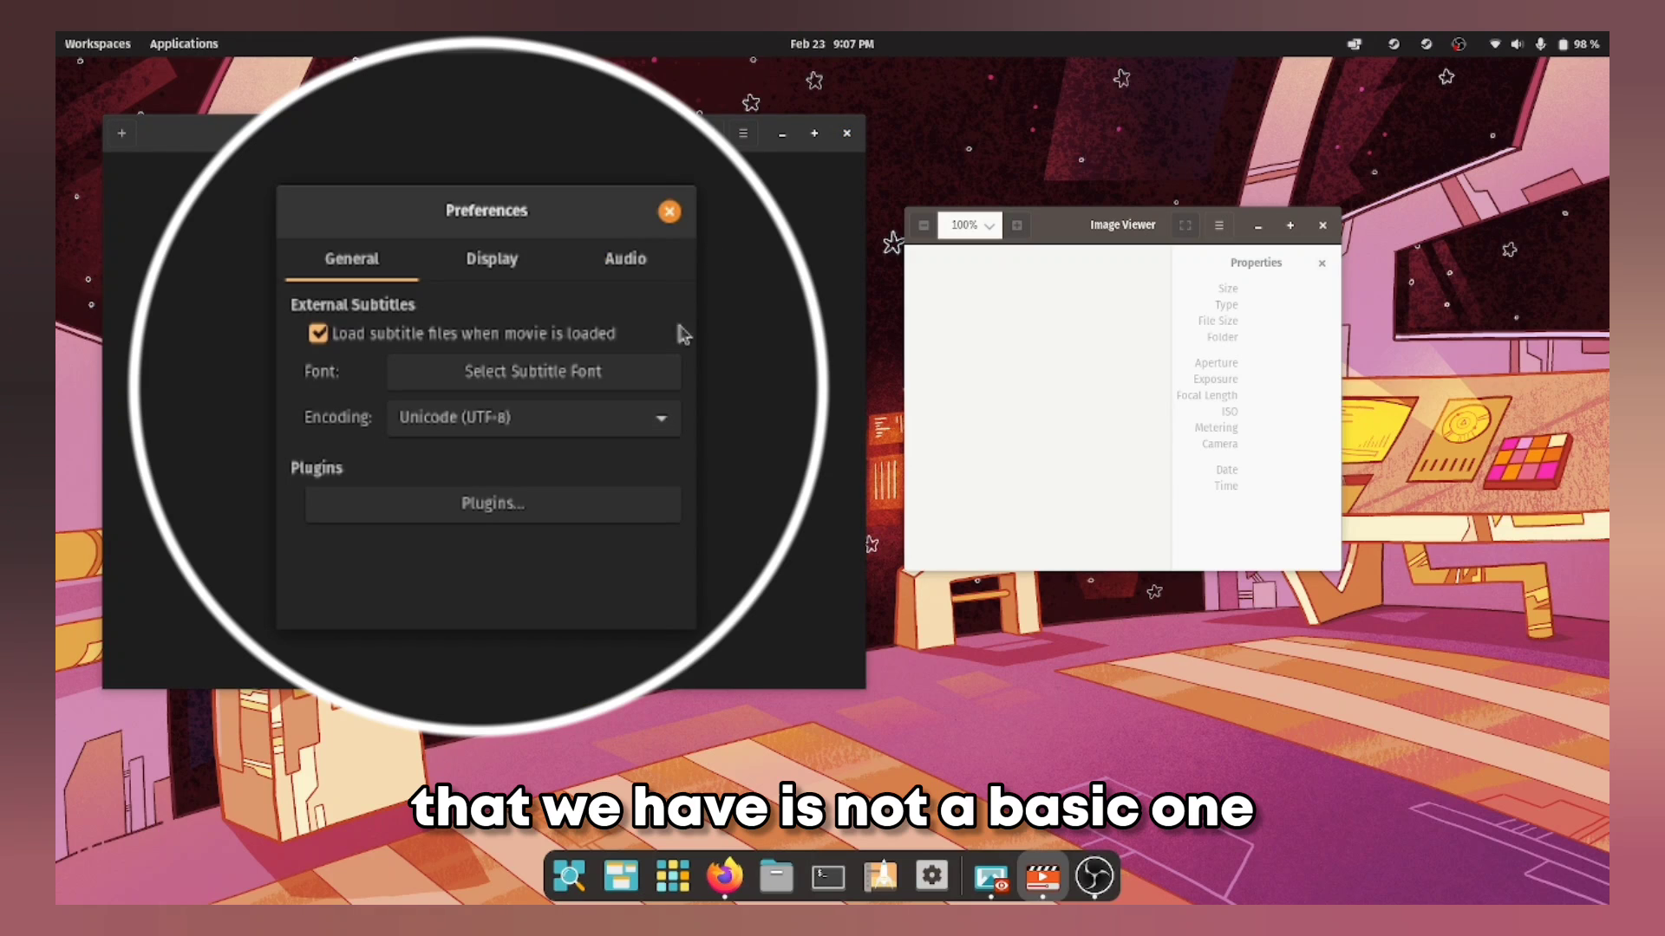
left_click(521, 283)
left_click(640, 265)
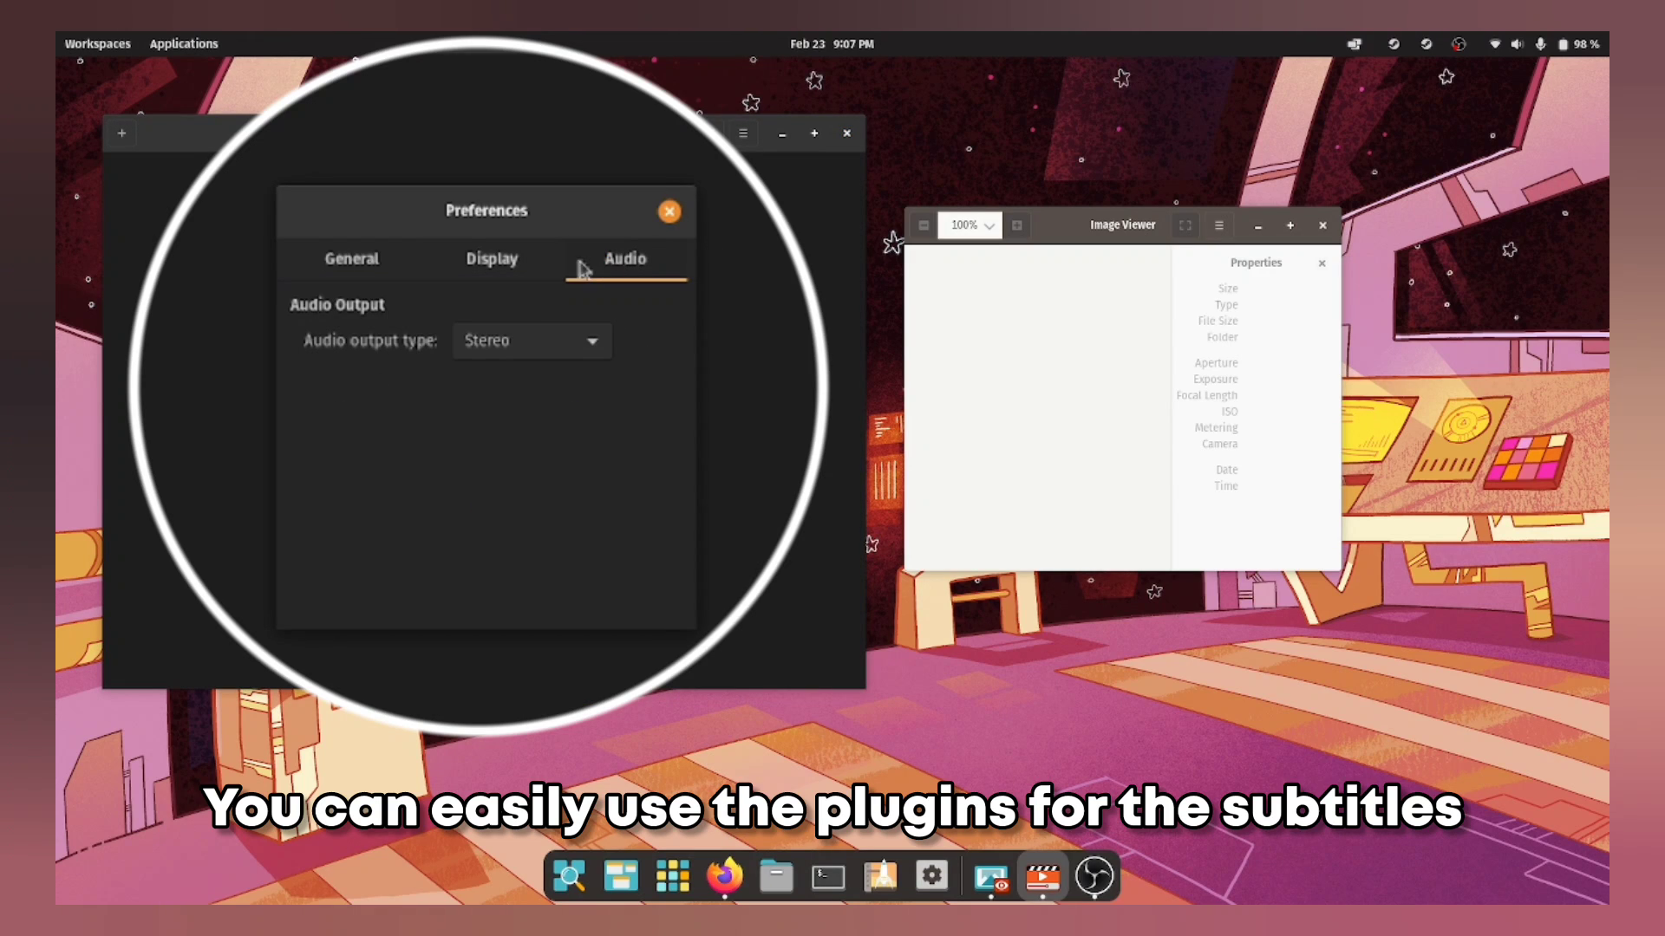
left_click(487, 297)
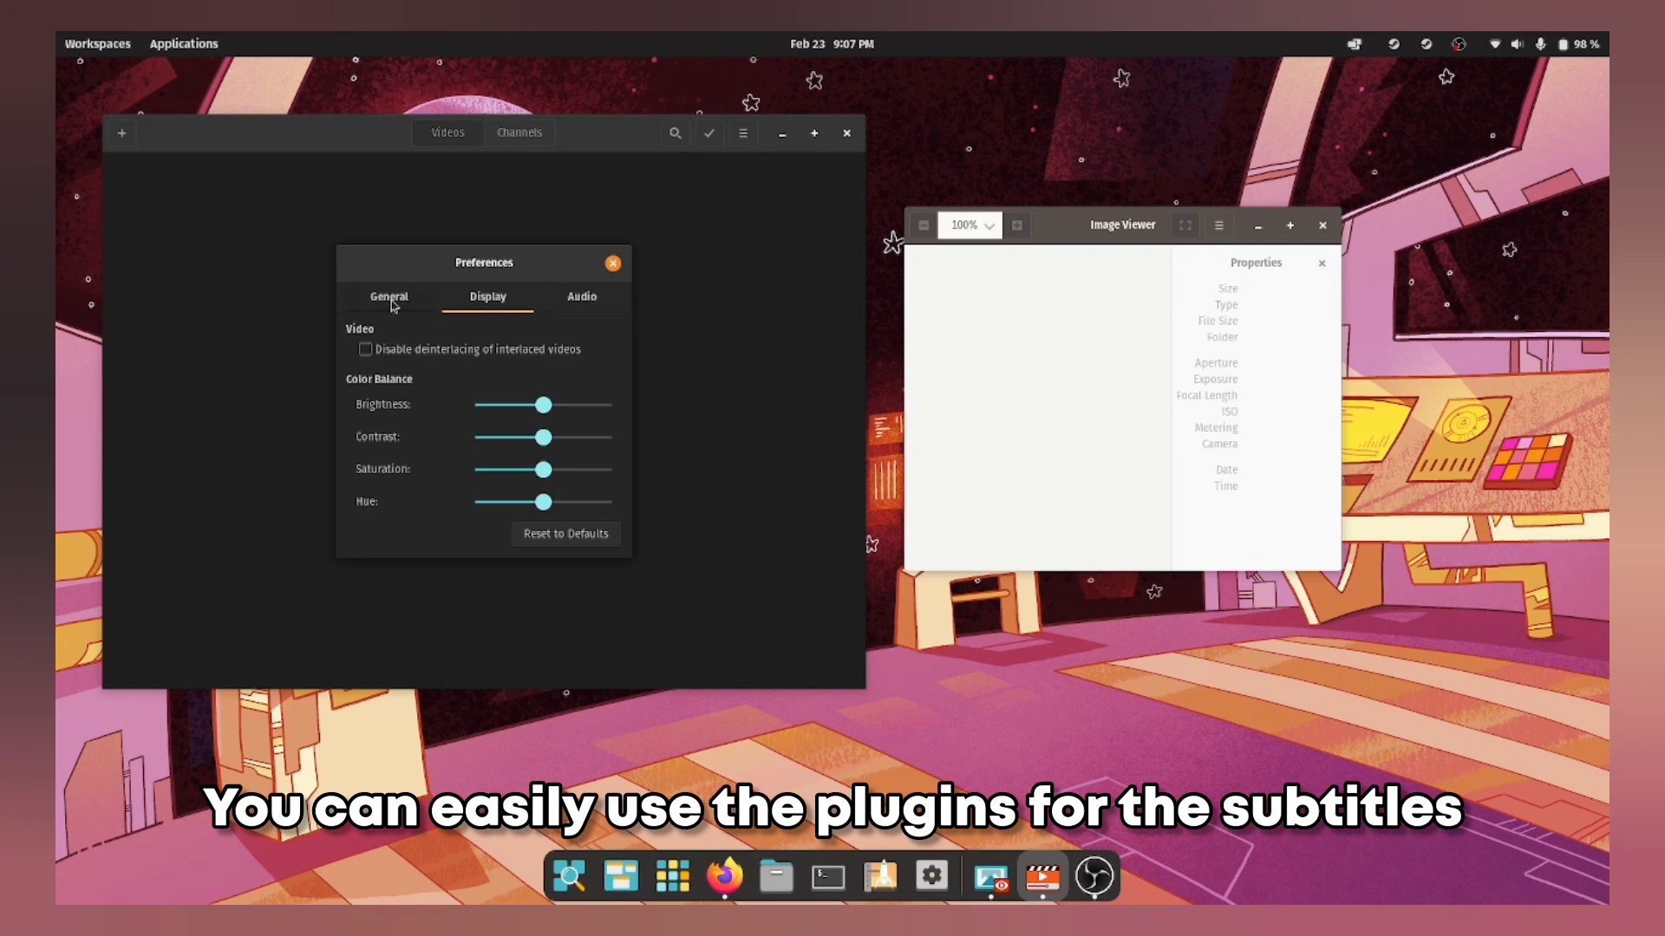
left_click(392, 300)
left_click(556, 417)
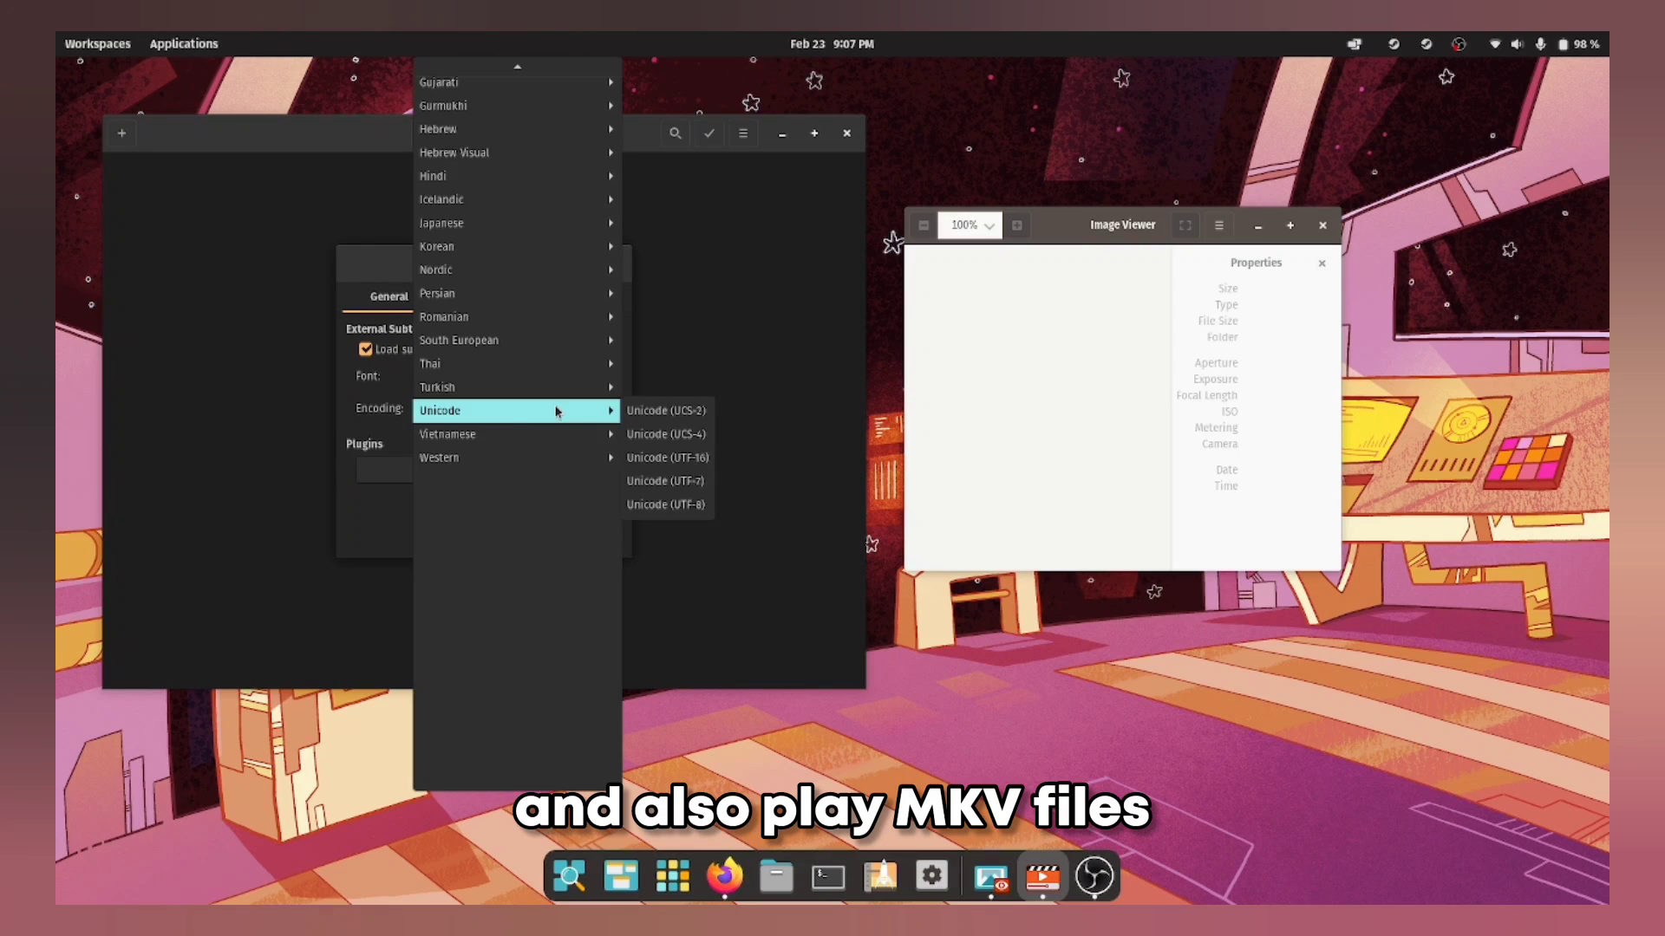
left_click(406, 462)
Step: Look at the Plugins configuration, close it, and bring up the screenshot tool with Print Screen
left_click(420, 473)
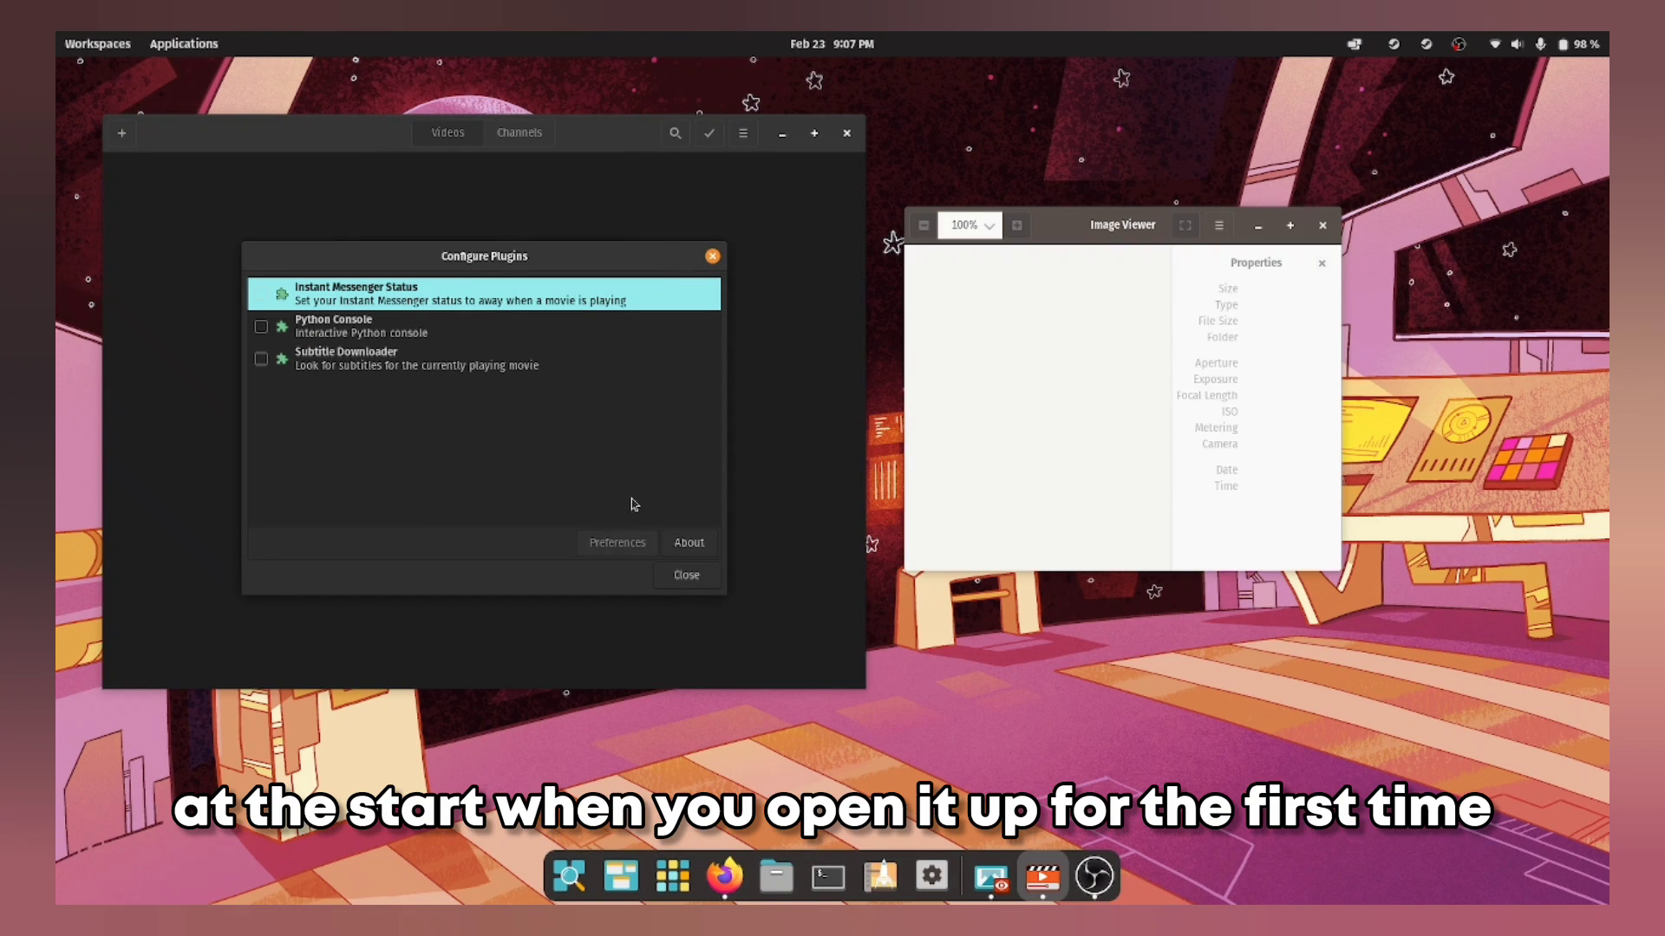
left_click(675, 577)
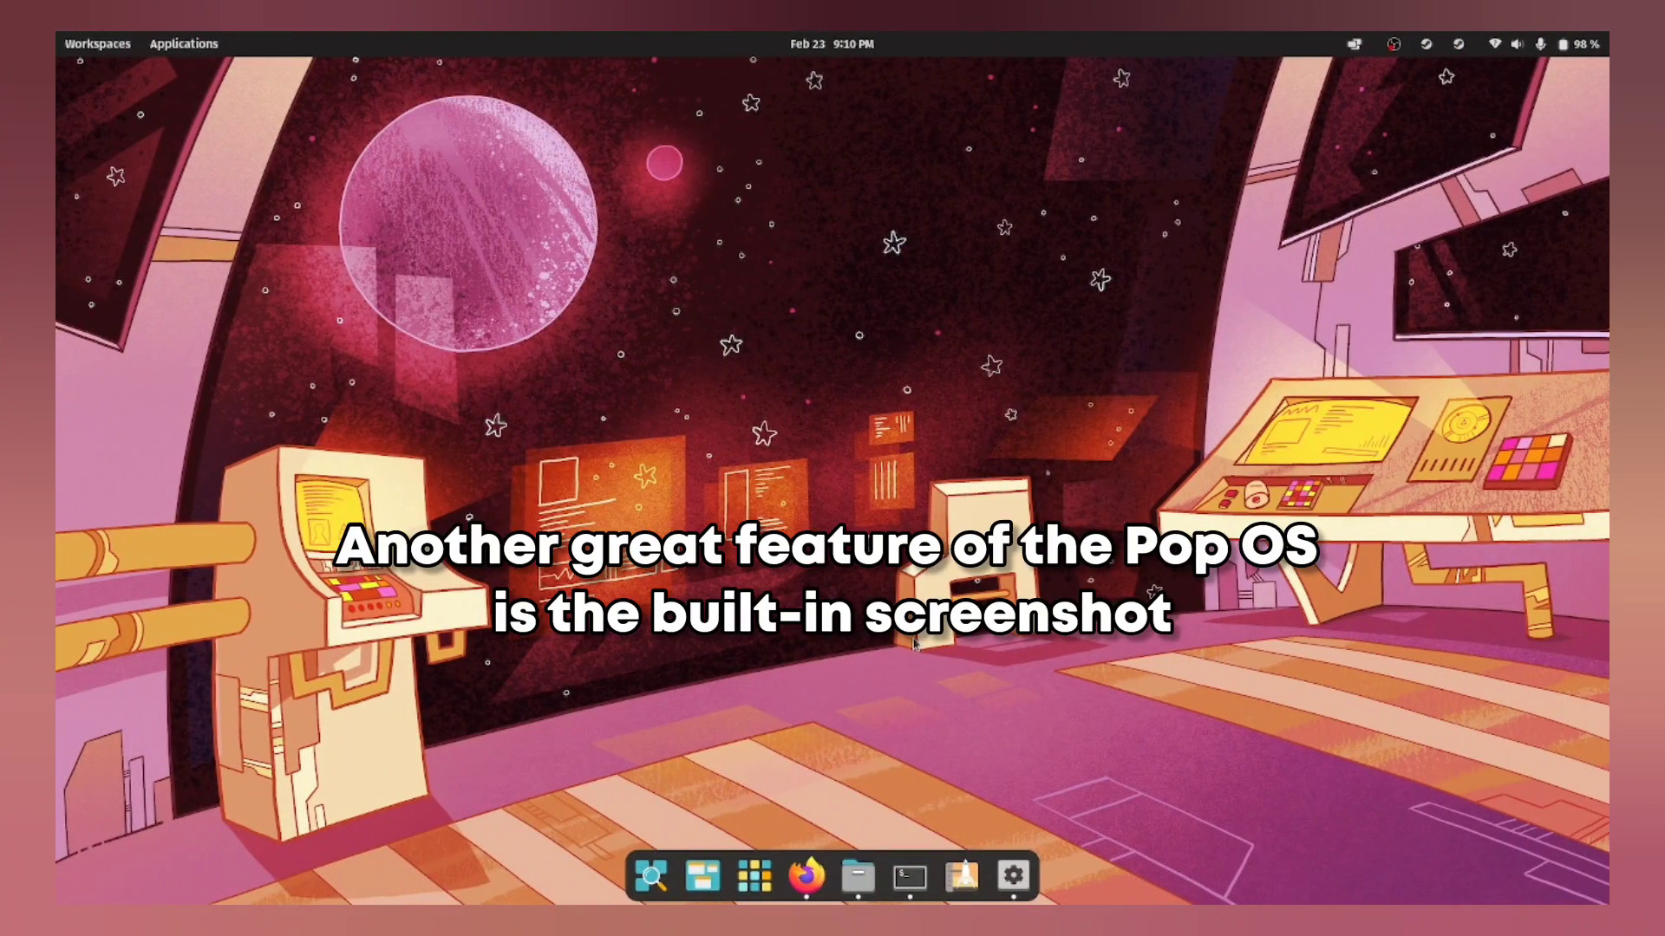
key("Print")
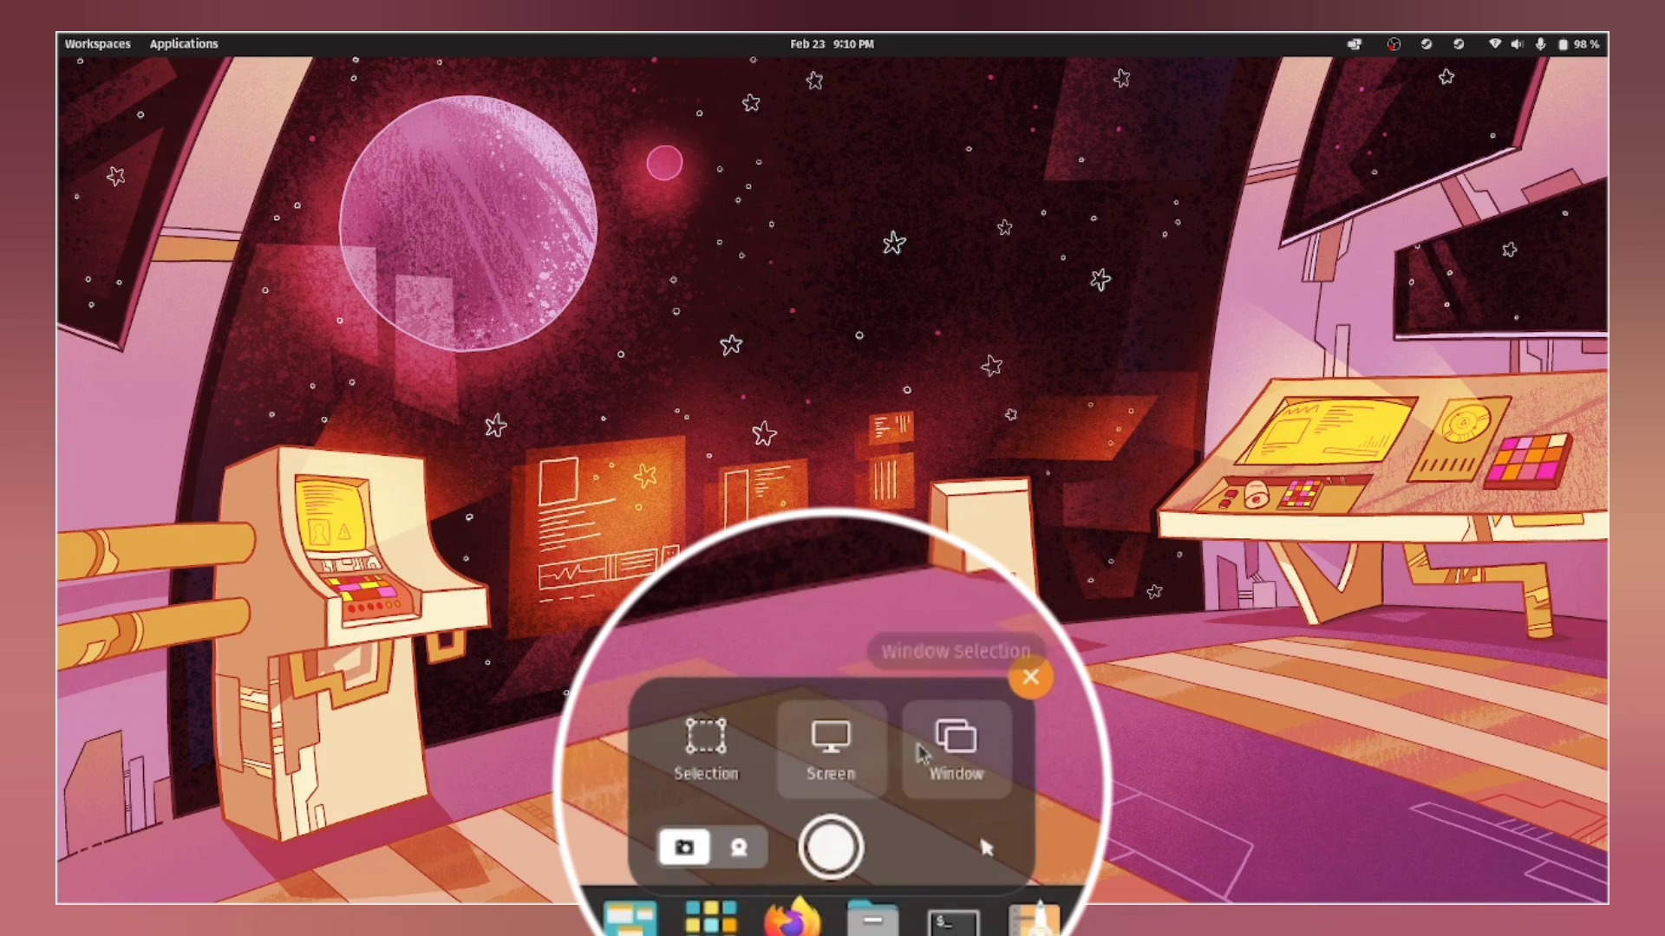
Step: Set the screenshot tool to whole-screen Screen capture with screencast recording selected
left_click(956, 742)
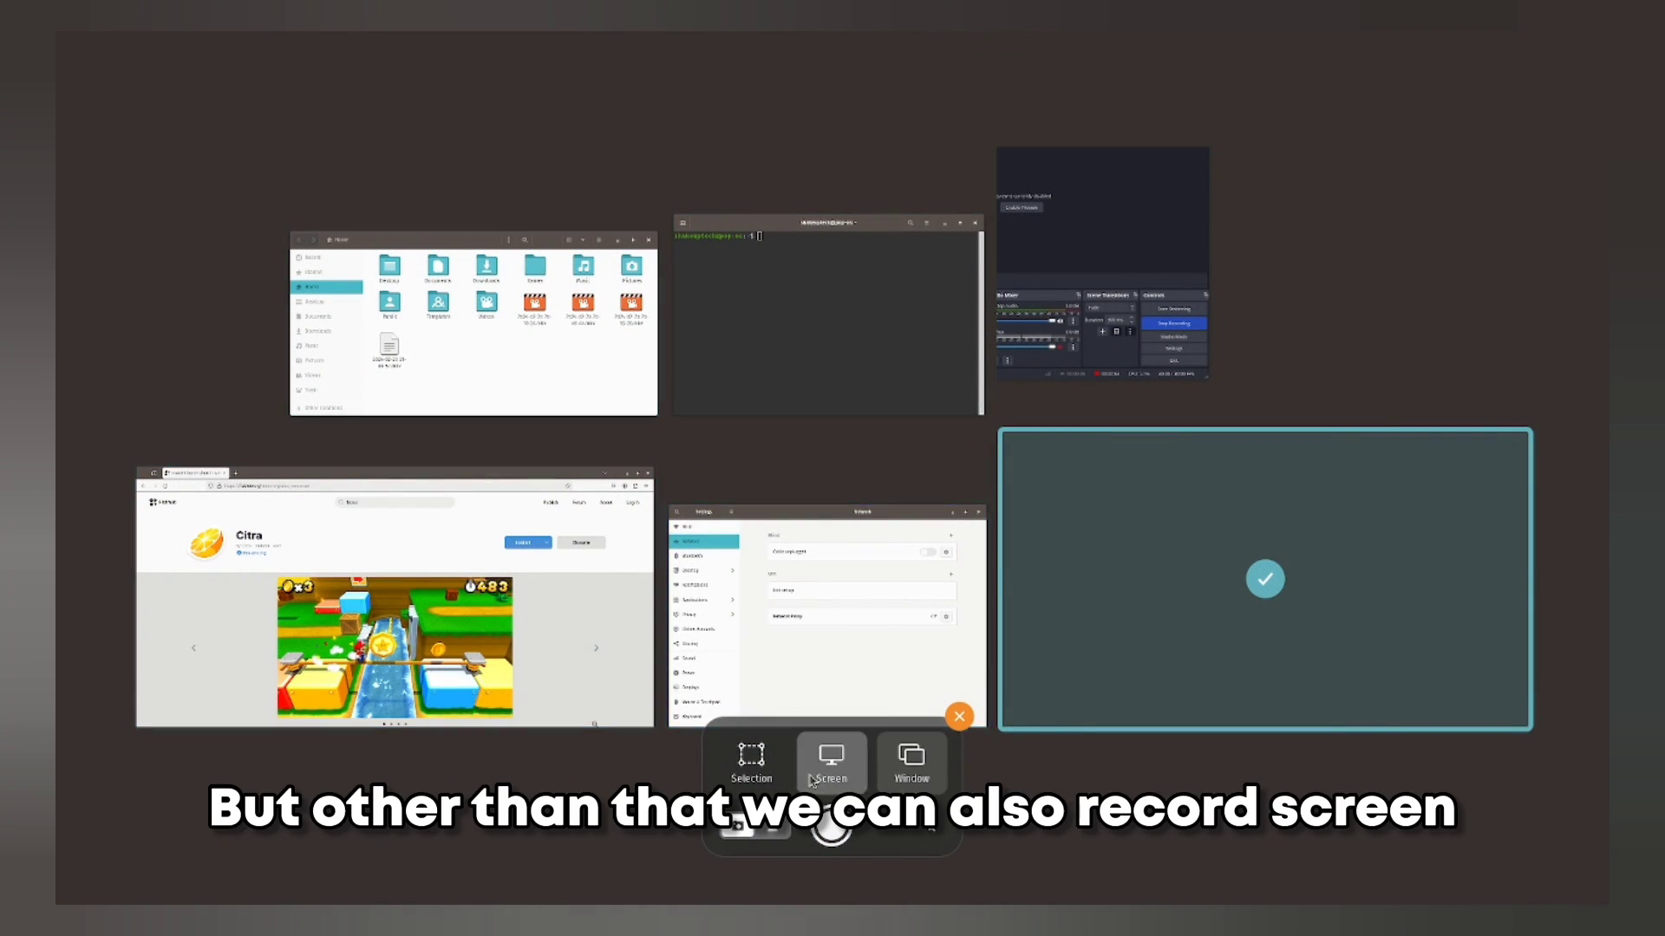
left_click(831, 758)
left_click(751, 758)
left_click(829, 762)
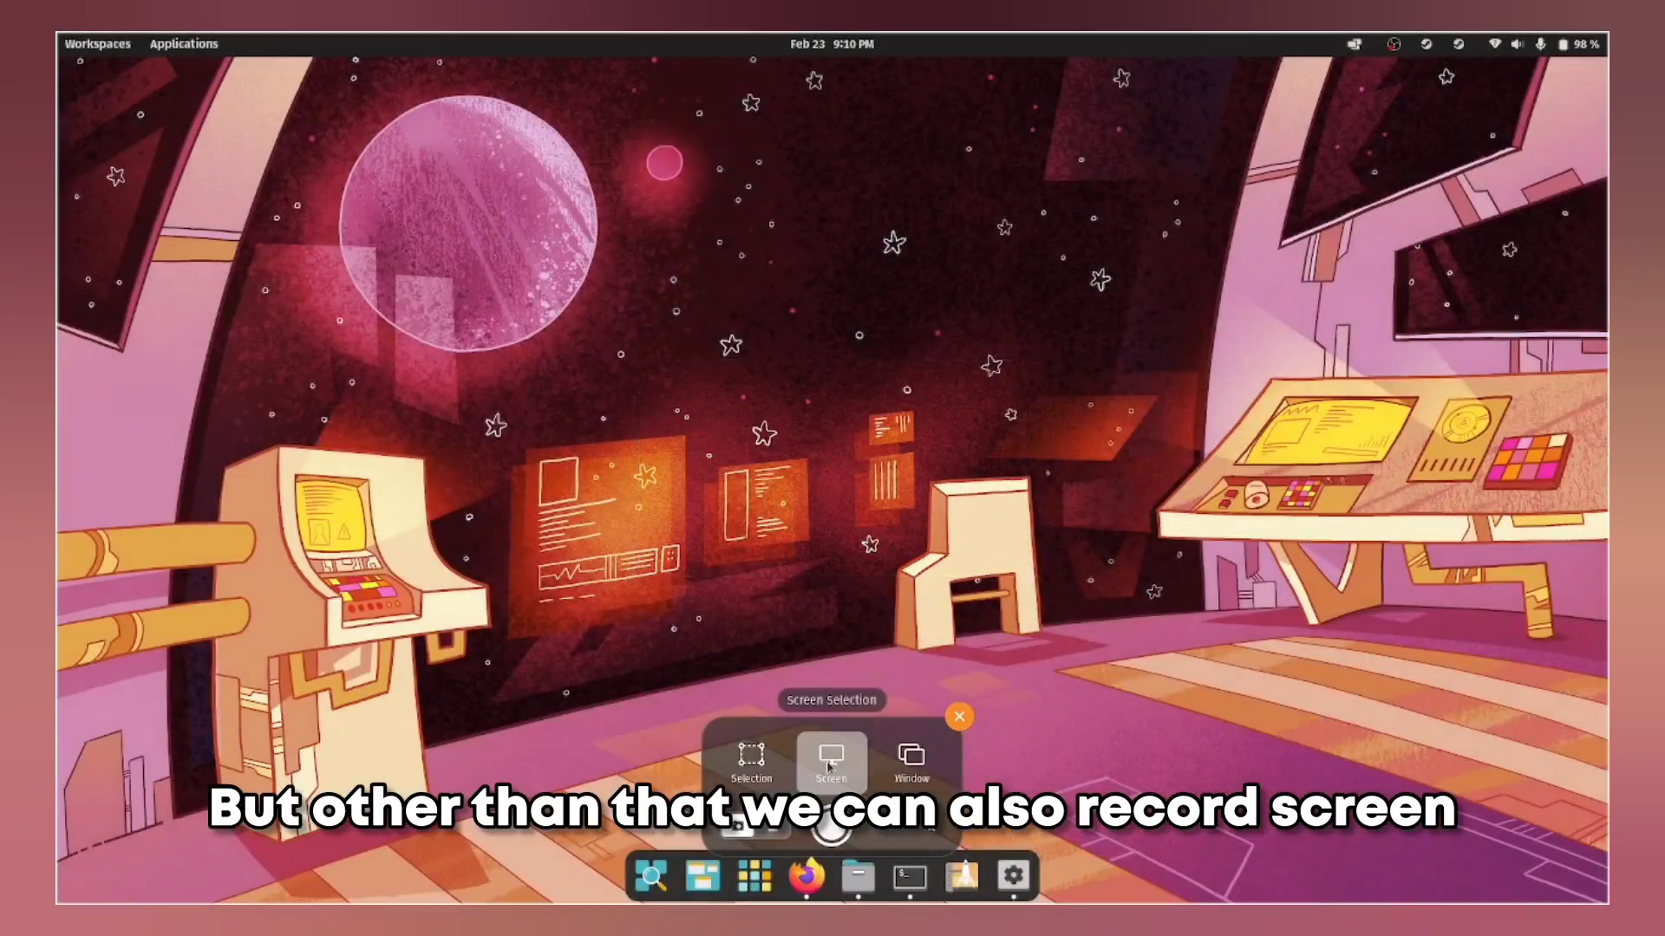
left_click(772, 825)
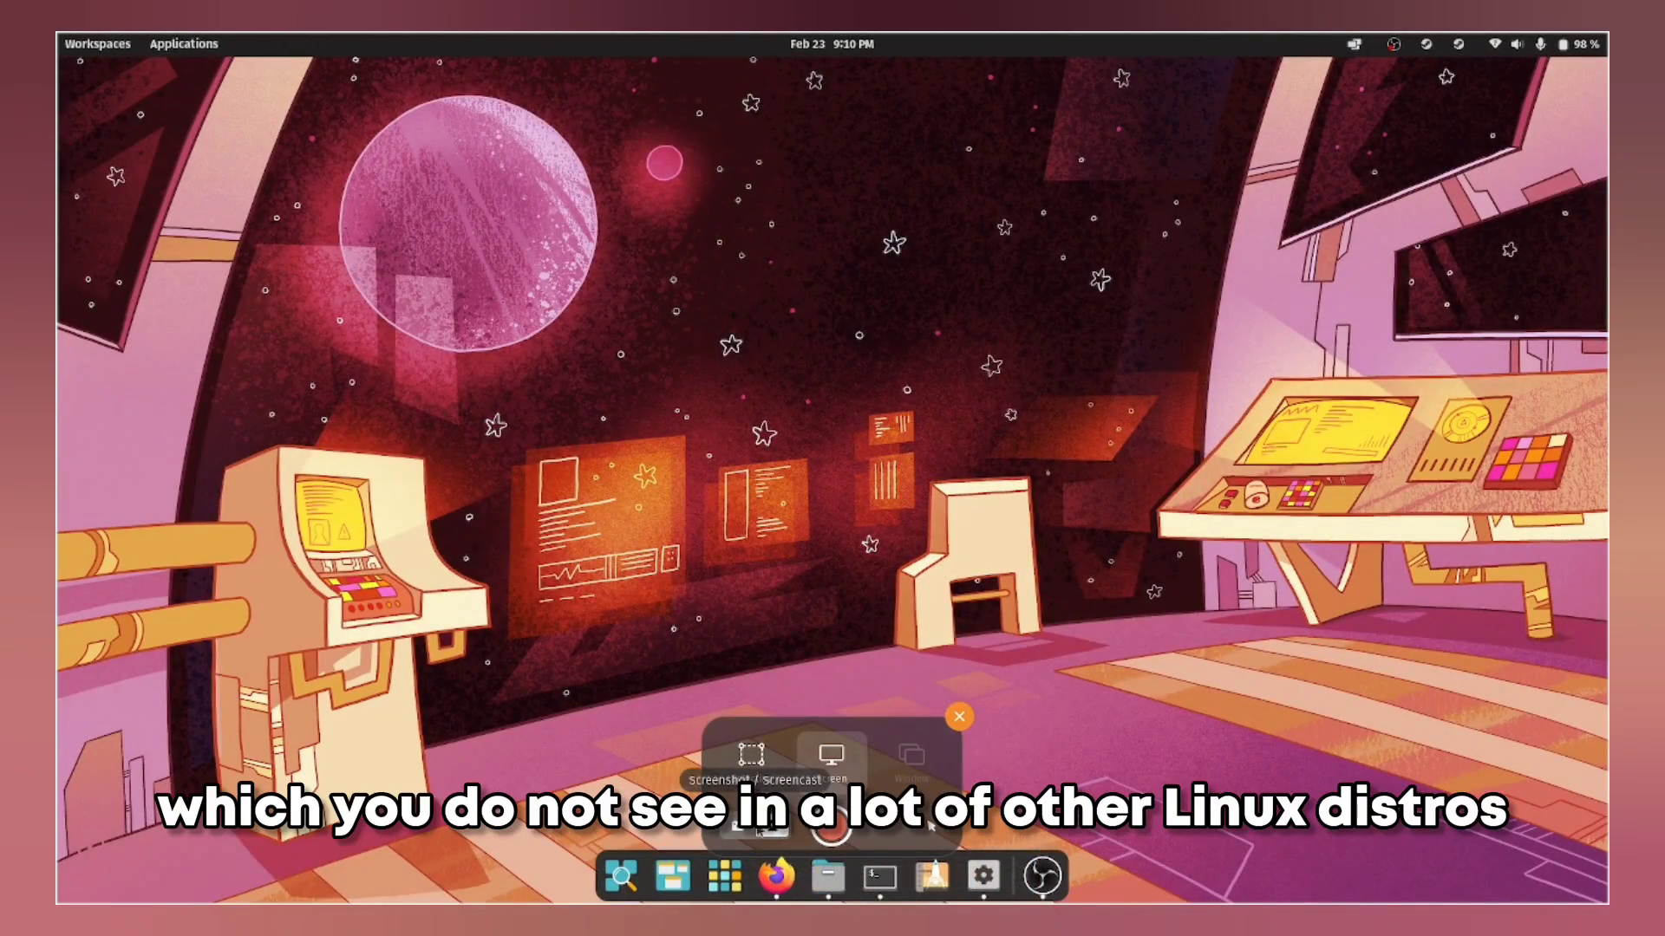
left_click(753, 760)
left_click(831, 760)
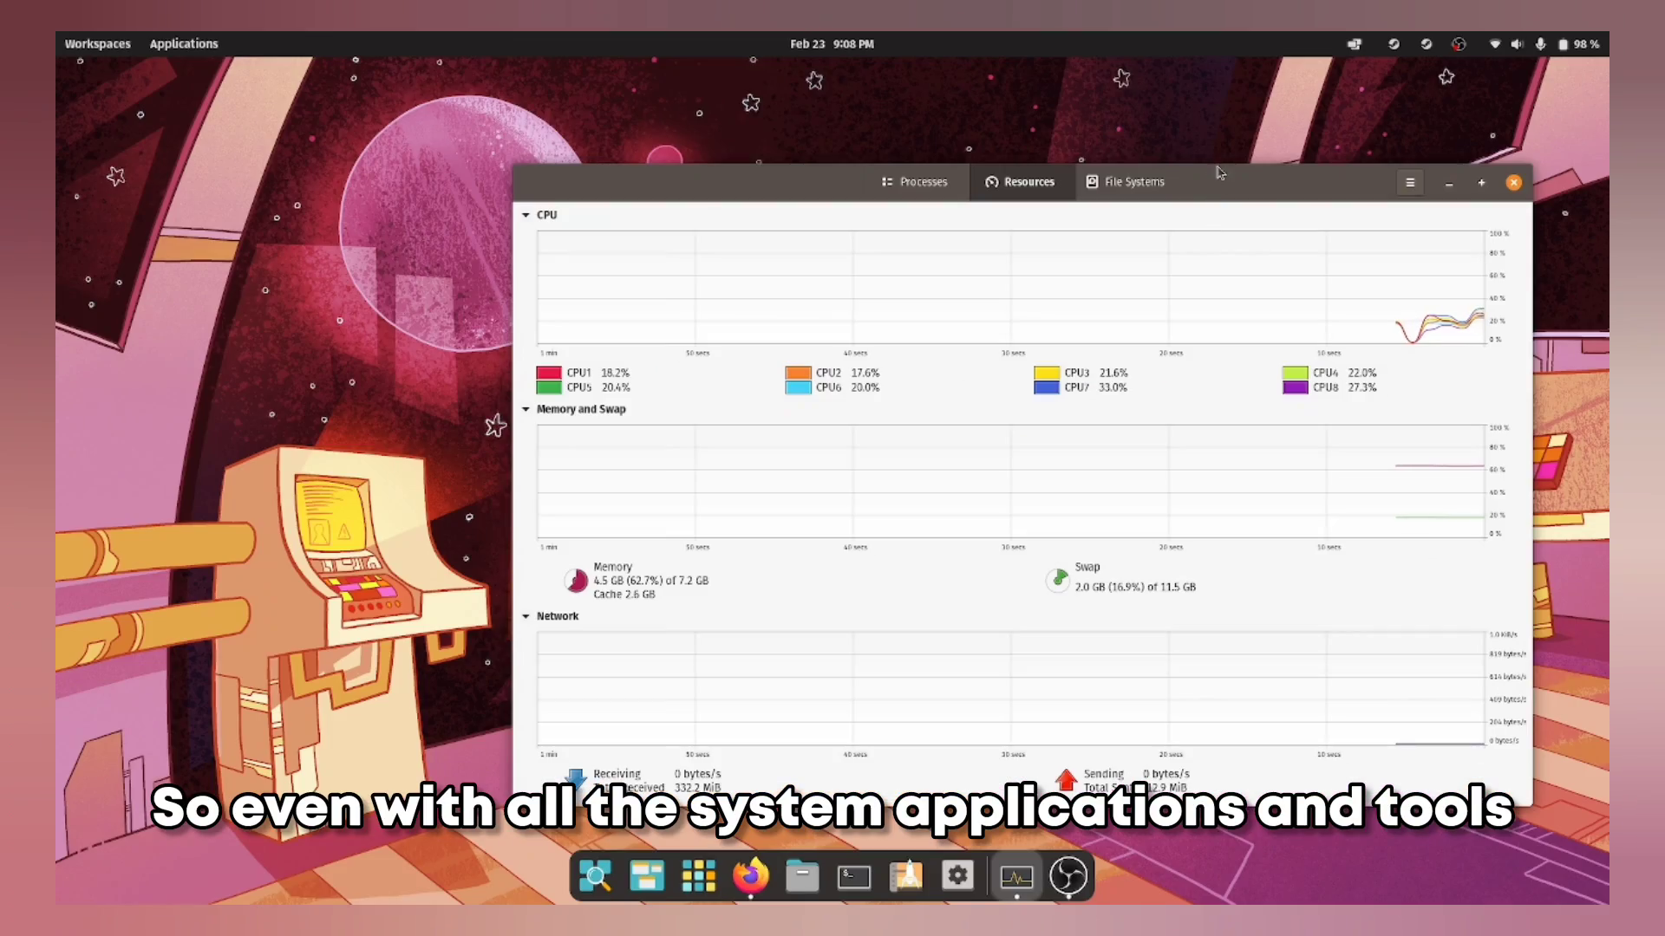
Step: Move System Monitor up and left, then minimise, restore and minimise the browser again
left_click_drag(1222, 179, 1097, 145)
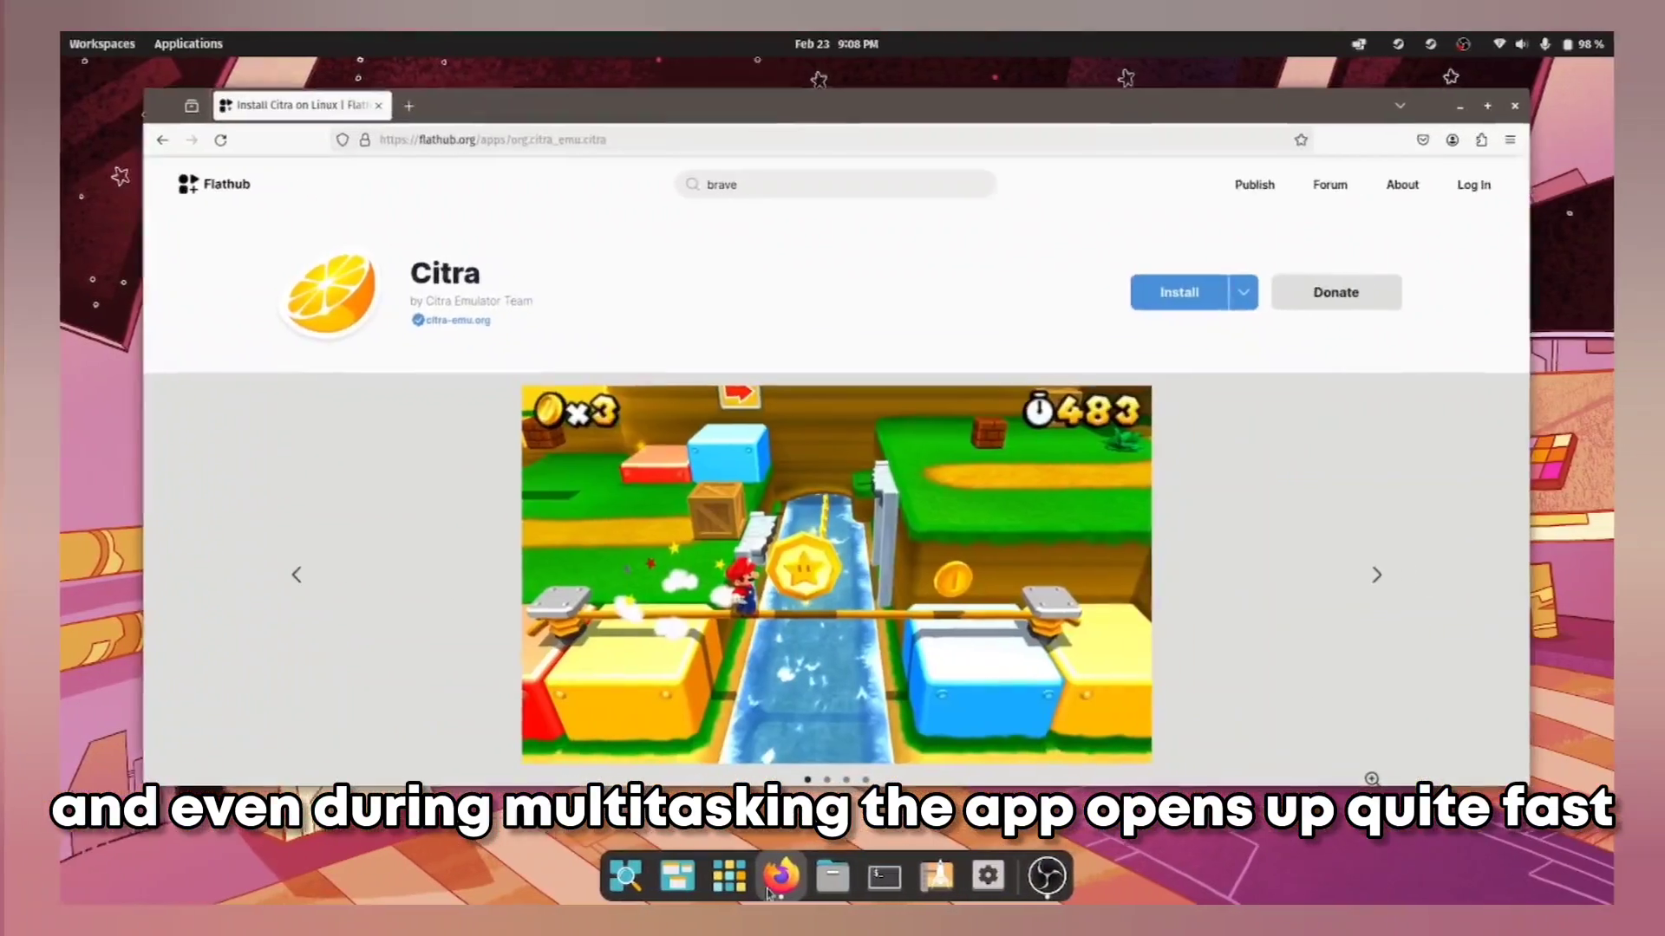
left_click(768, 890)
left_click(766, 890)
left_click(766, 890)
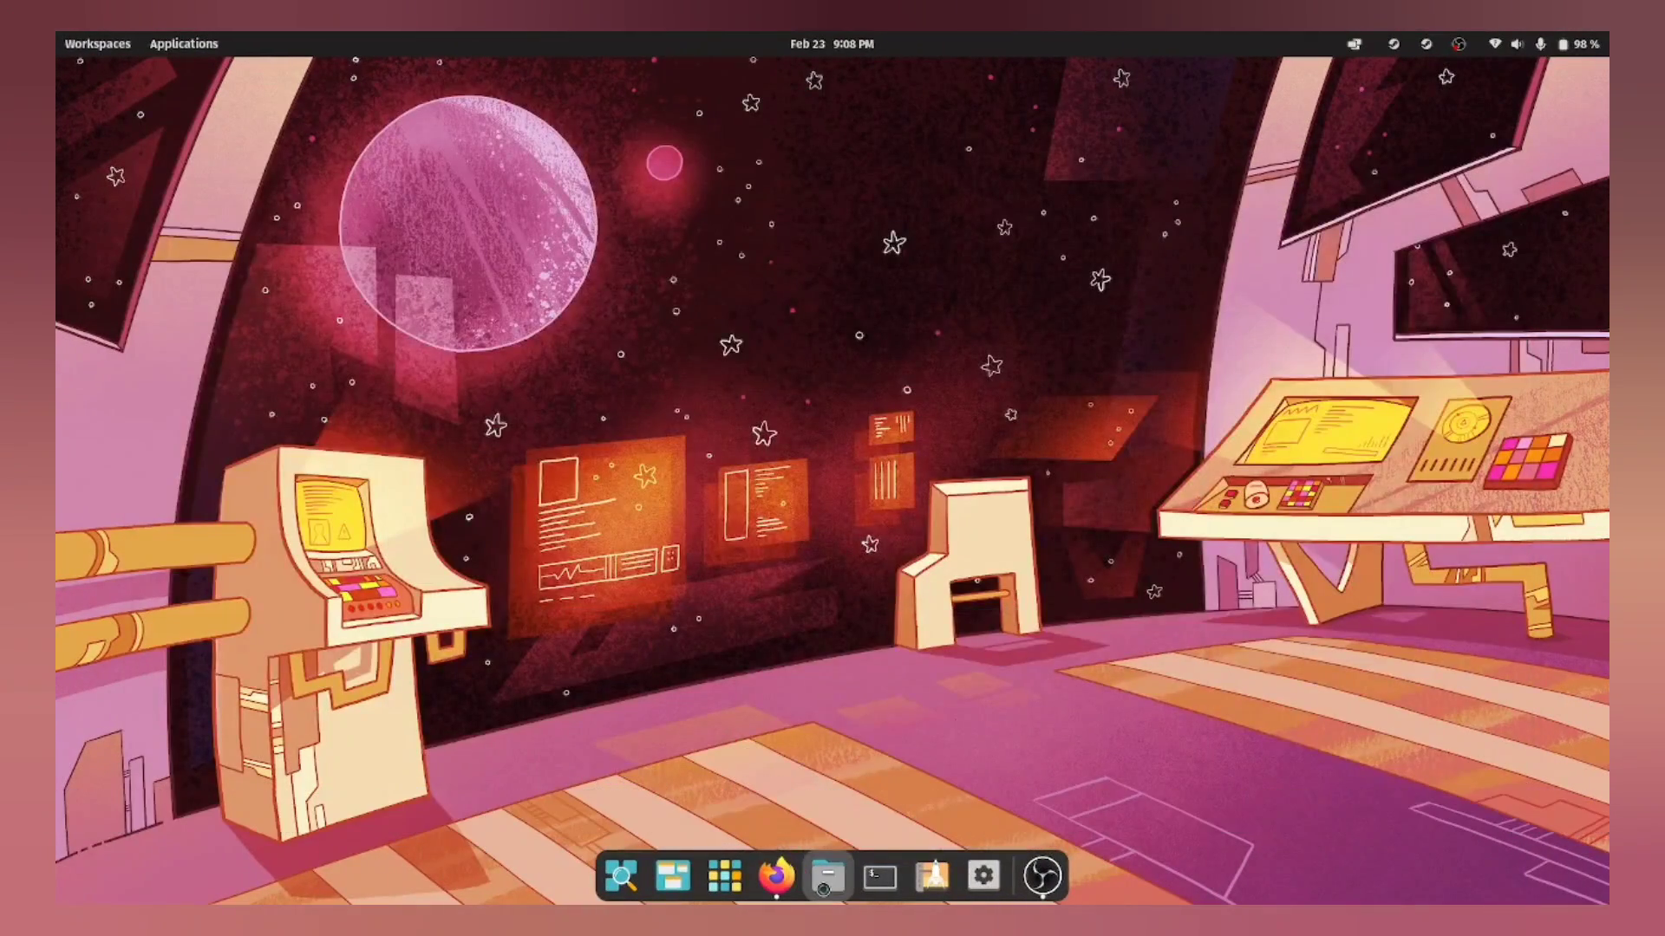
Step: Open and hide the Files and Terminal windows twice each from the dock
left_click(823, 893)
left_click(822, 892)
left_click(823, 892)
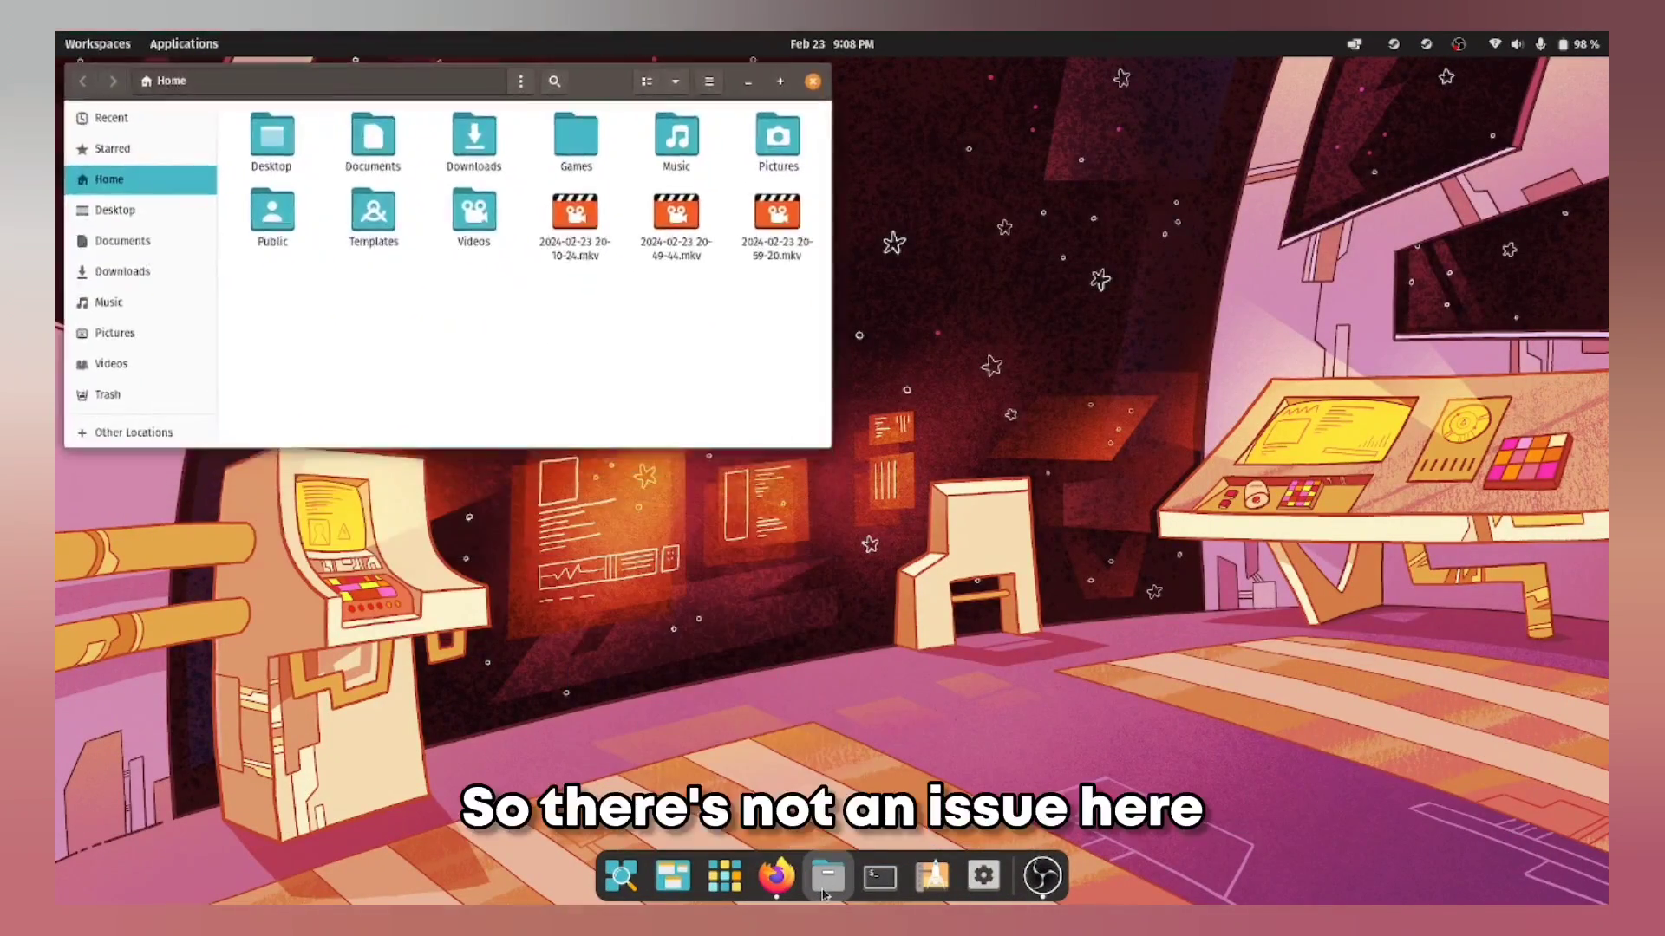
left_click(823, 892)
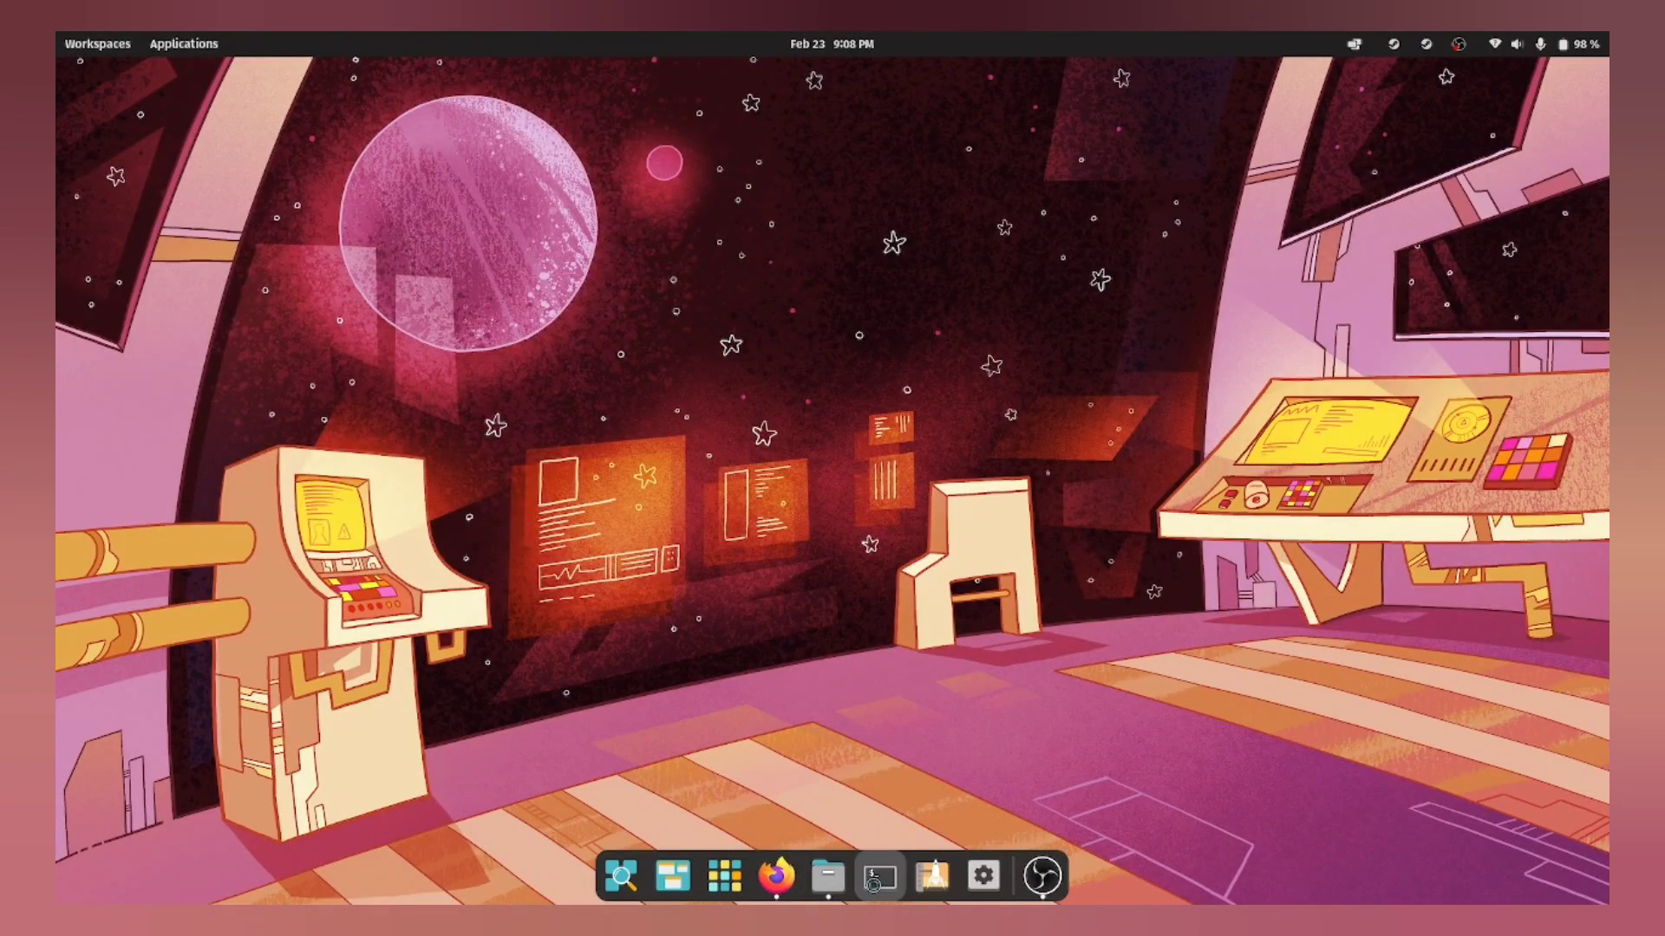
left_click(875, 881)
left_click(876, 881)
left_click(875, 881)
left_click(875, 881)
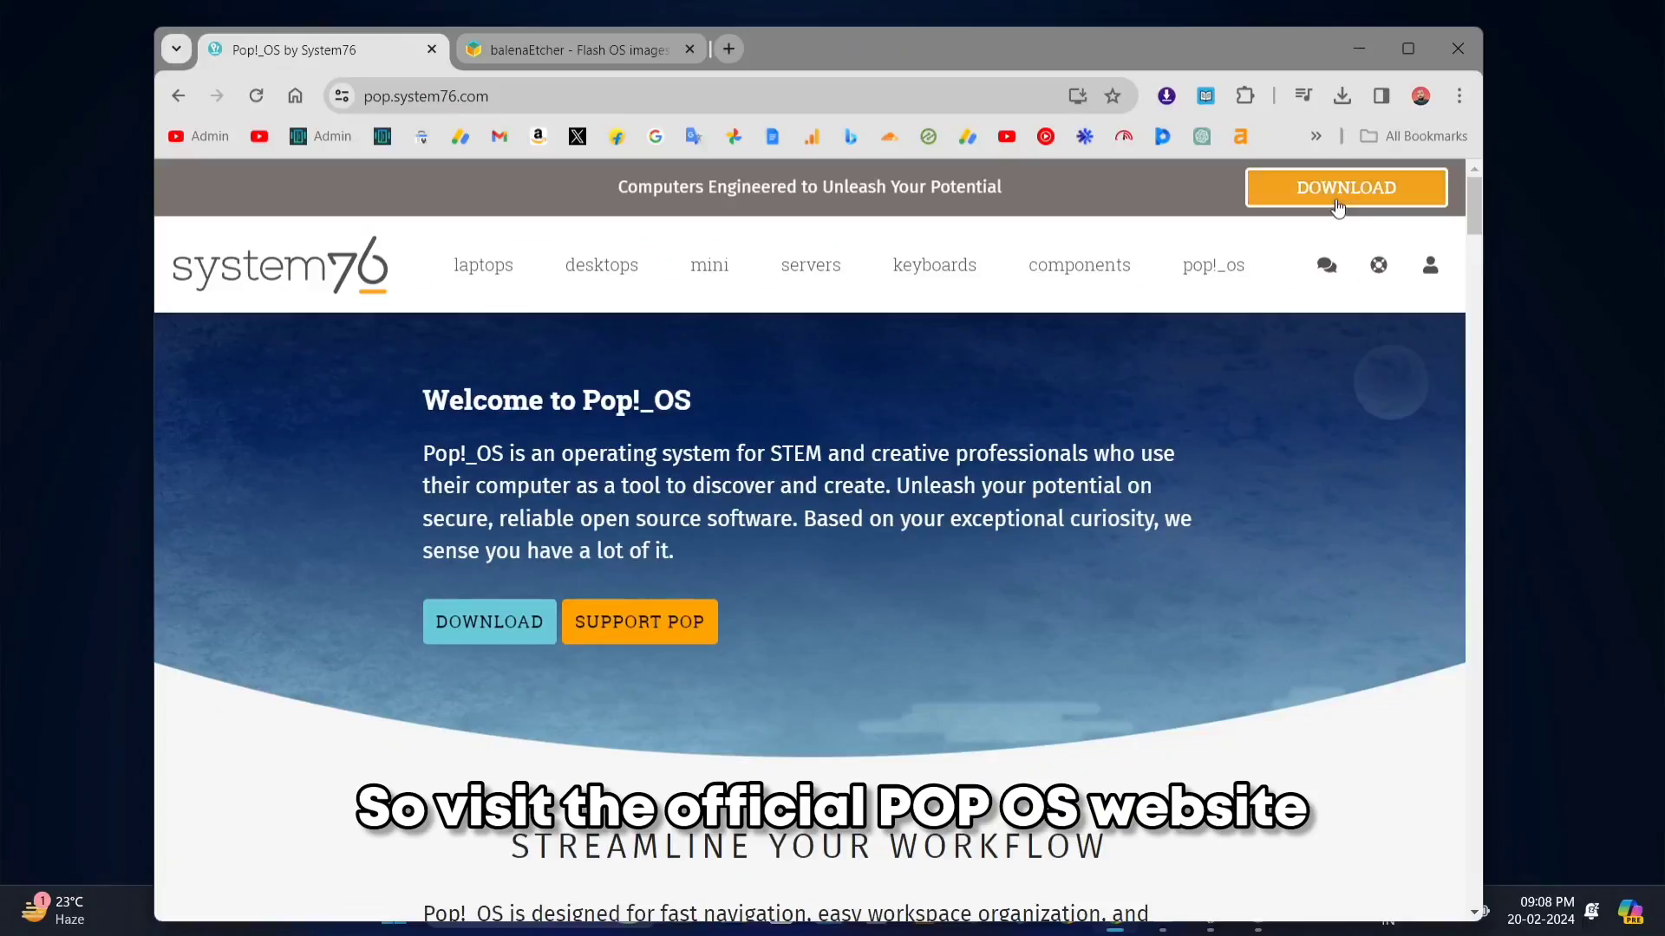
Step: View the Pop!_OS ISO download options, then switch to the balenaEtcher download tab
left_click(1338, 206)
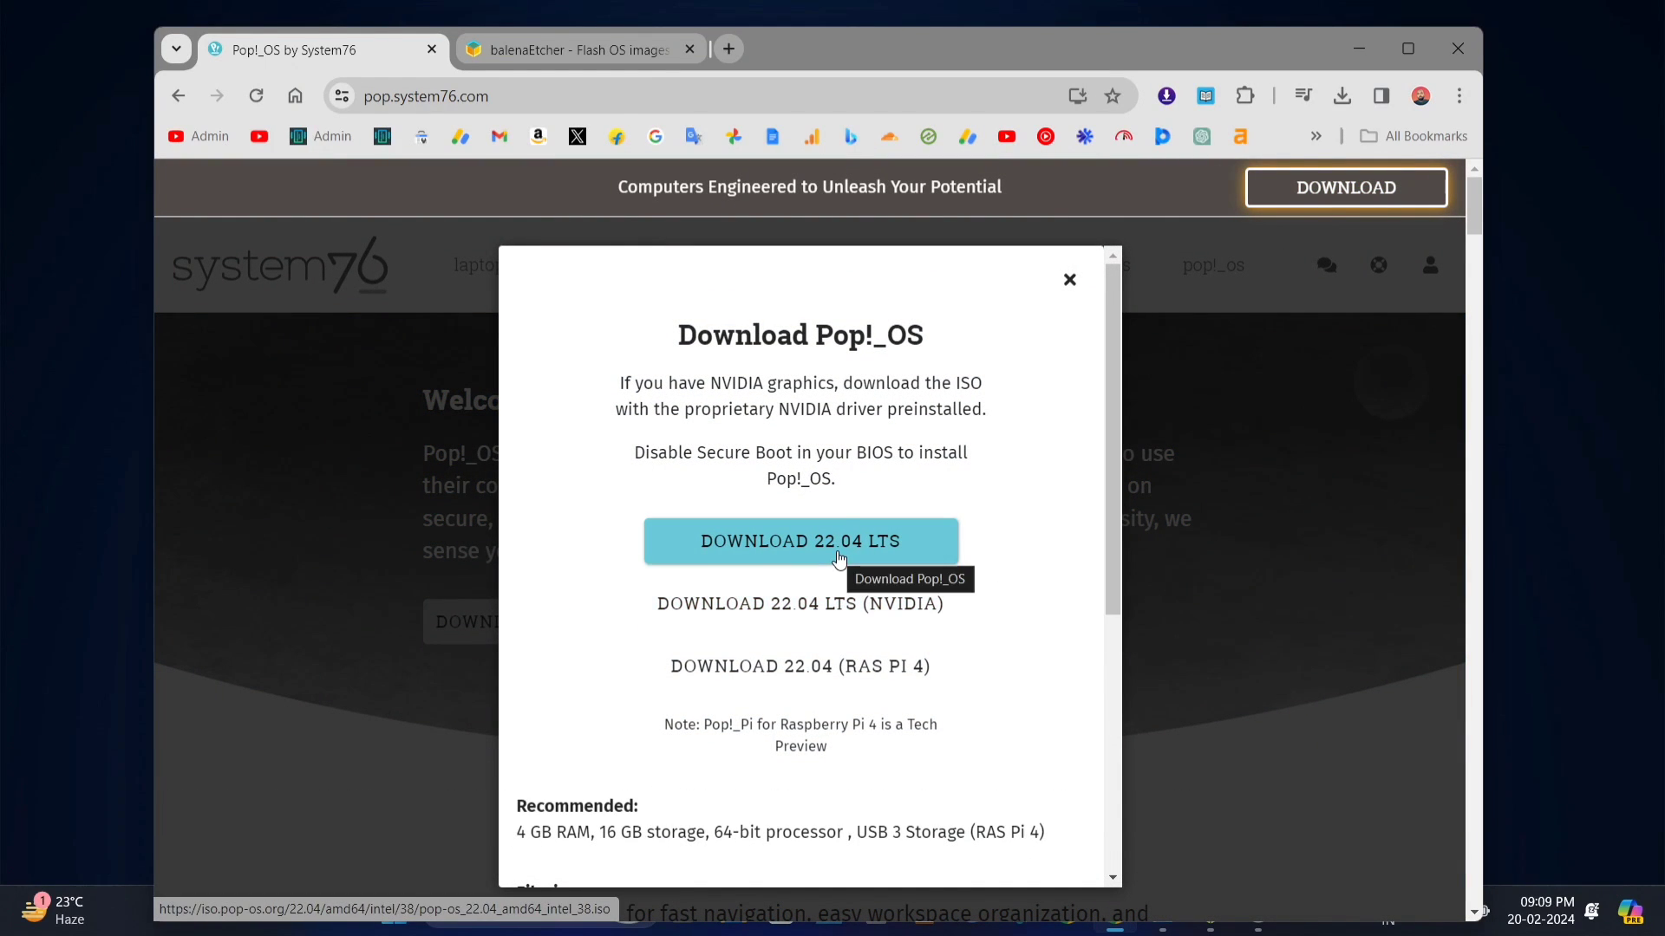
left_click(597, 54)
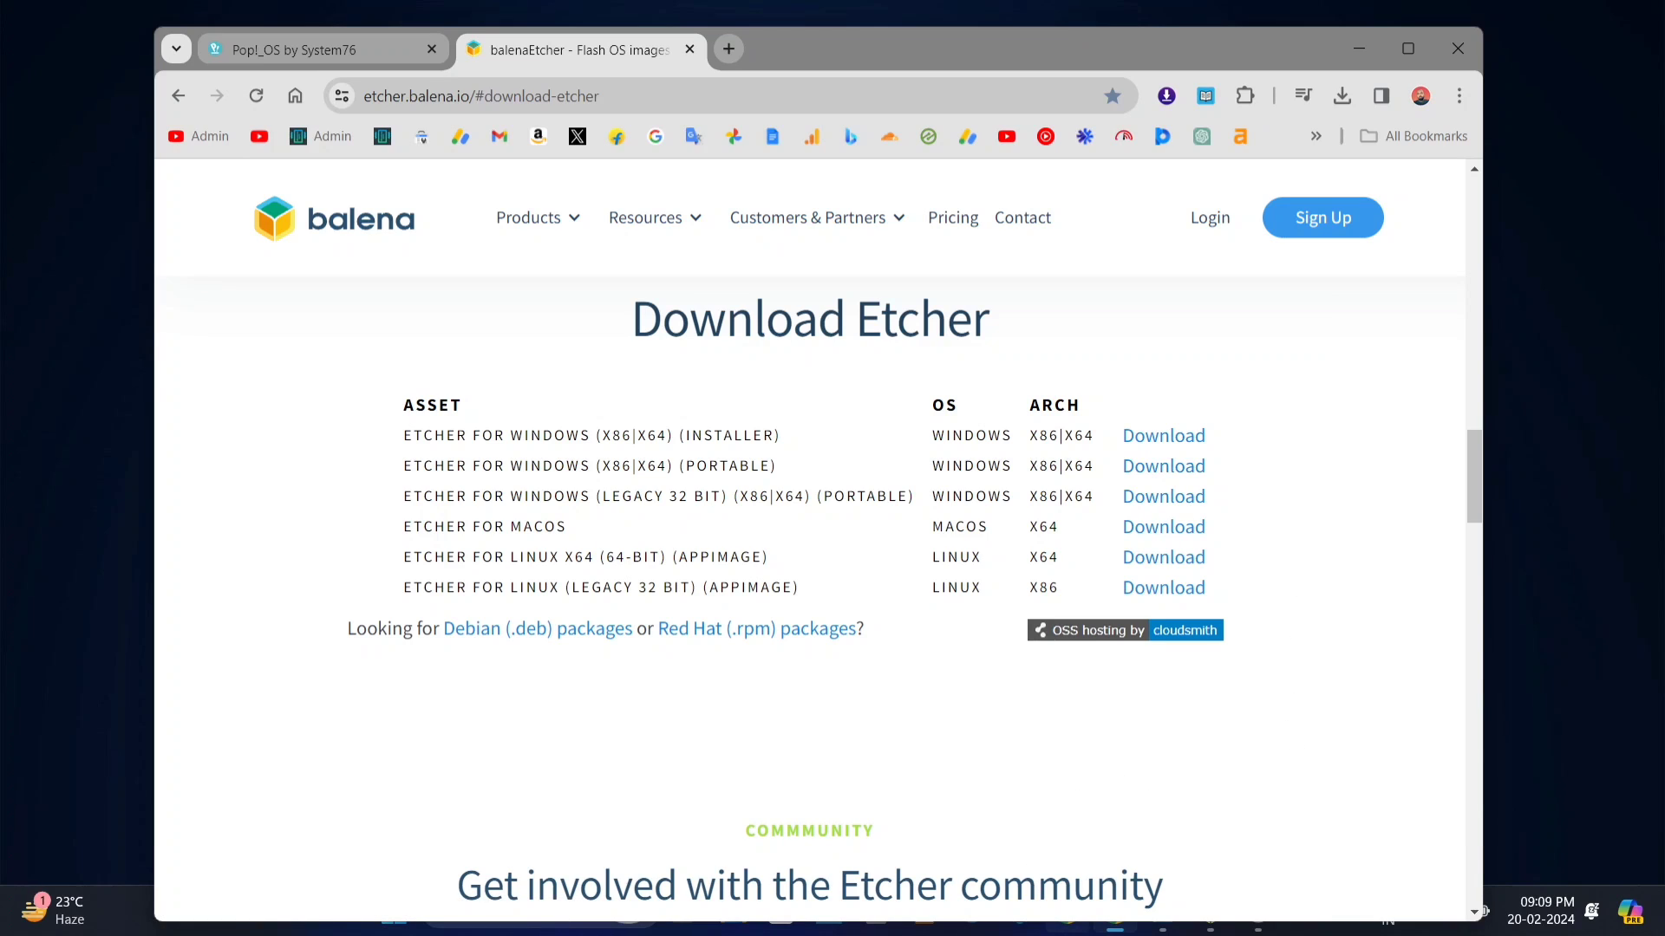
Step: Reveal balenaEtcher and choose pop-os_22.04_amd64_intel_38.iso as the image to flash
left_click(1355, 52)
left_click(586, 464)
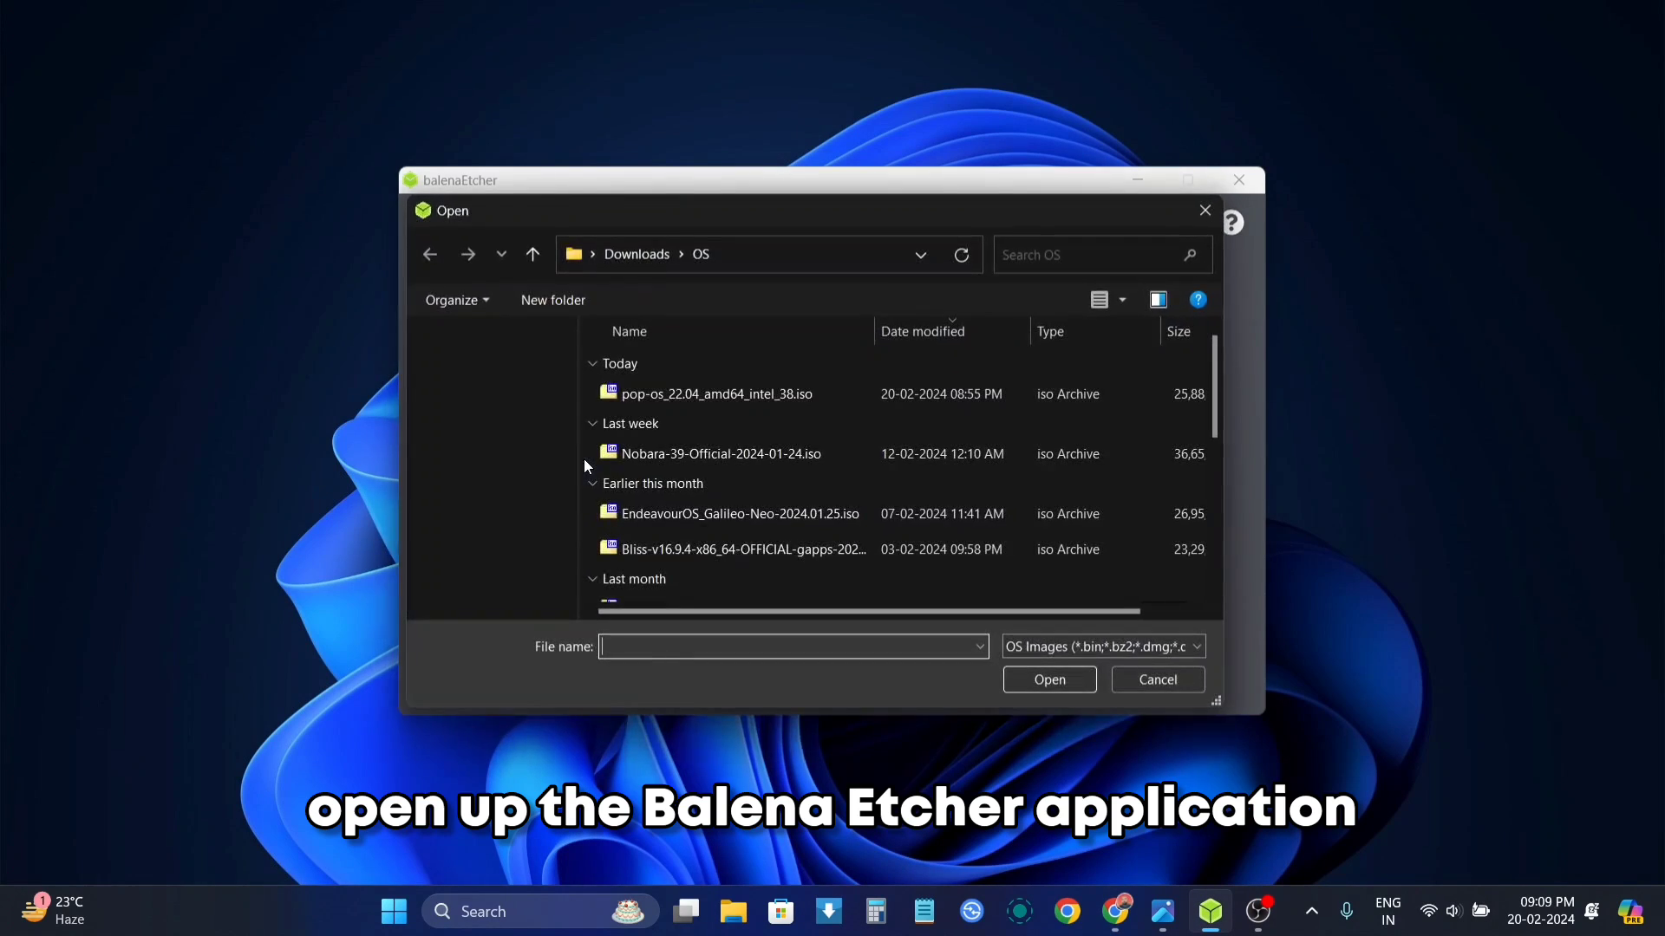
left_click(787, 395)
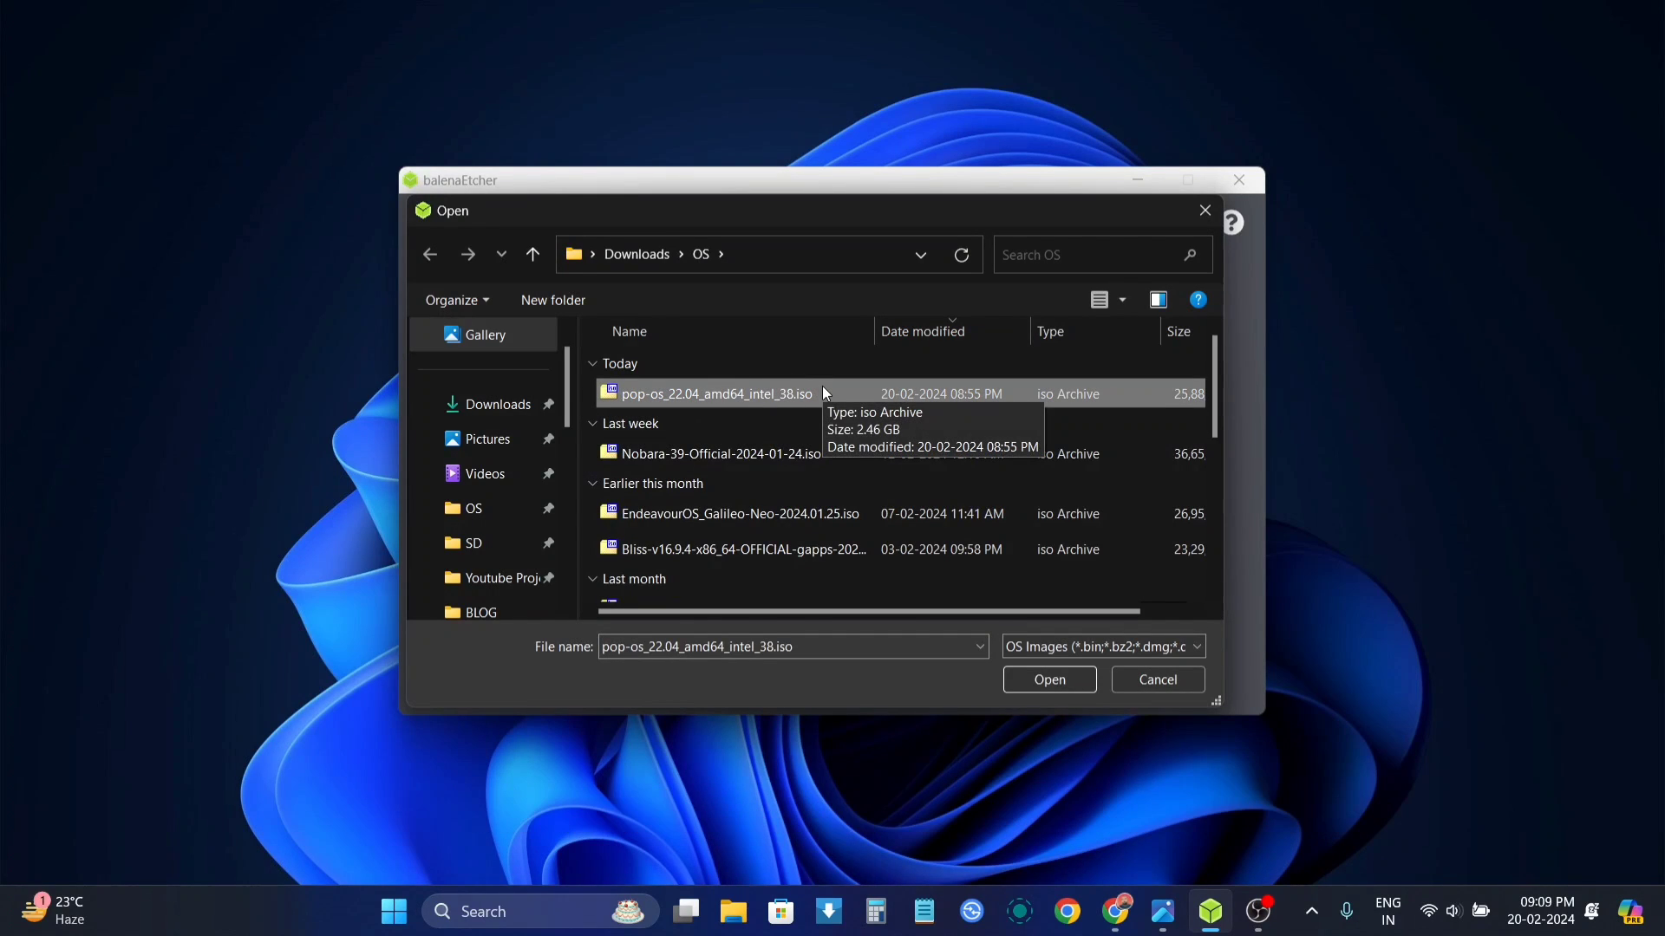
left_click(1018, 680)
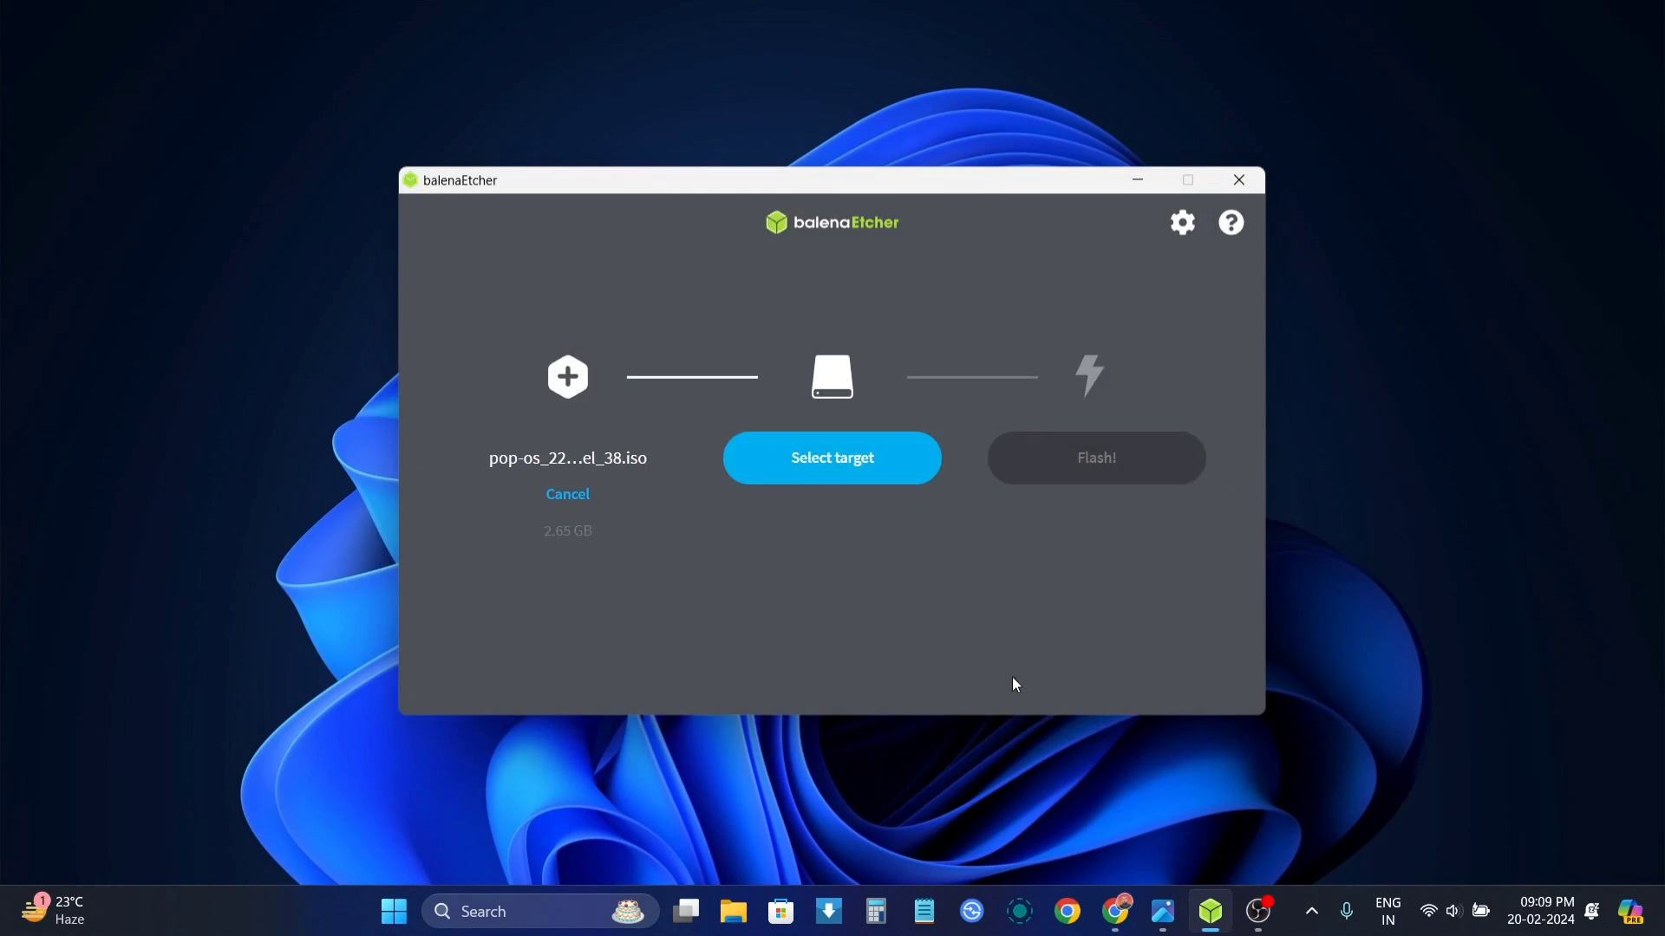
Step: Select the SRT USB Device as the flash target, then bring up the BIOS key chart image
left_click(833, 473)
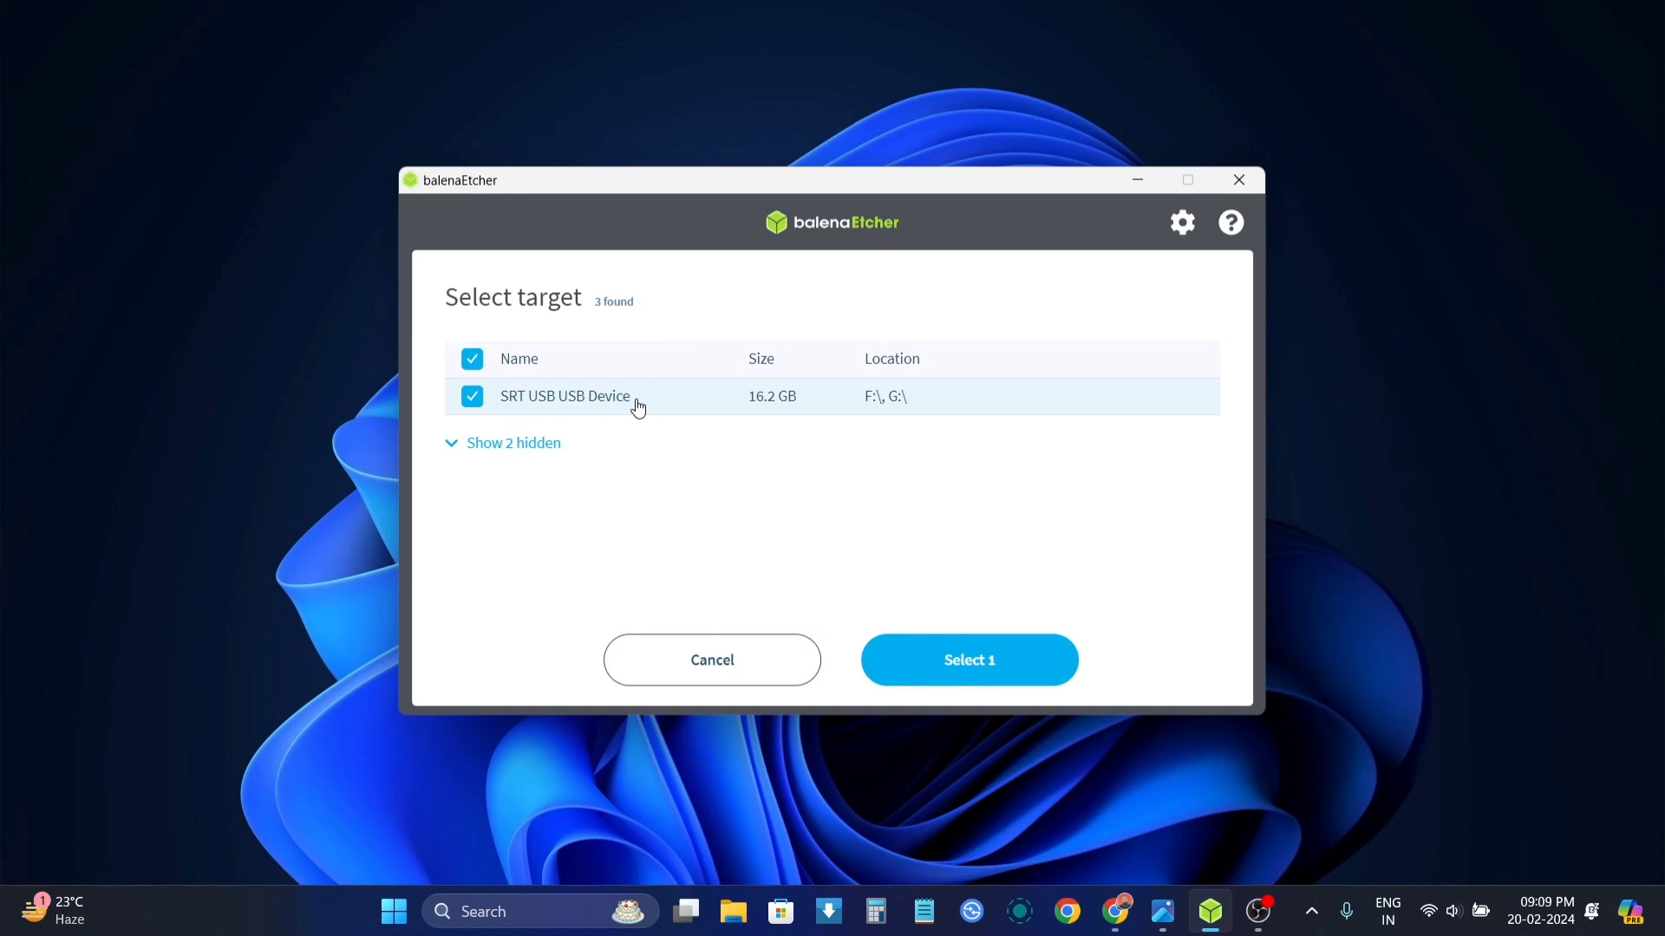
left_click(973, 655)
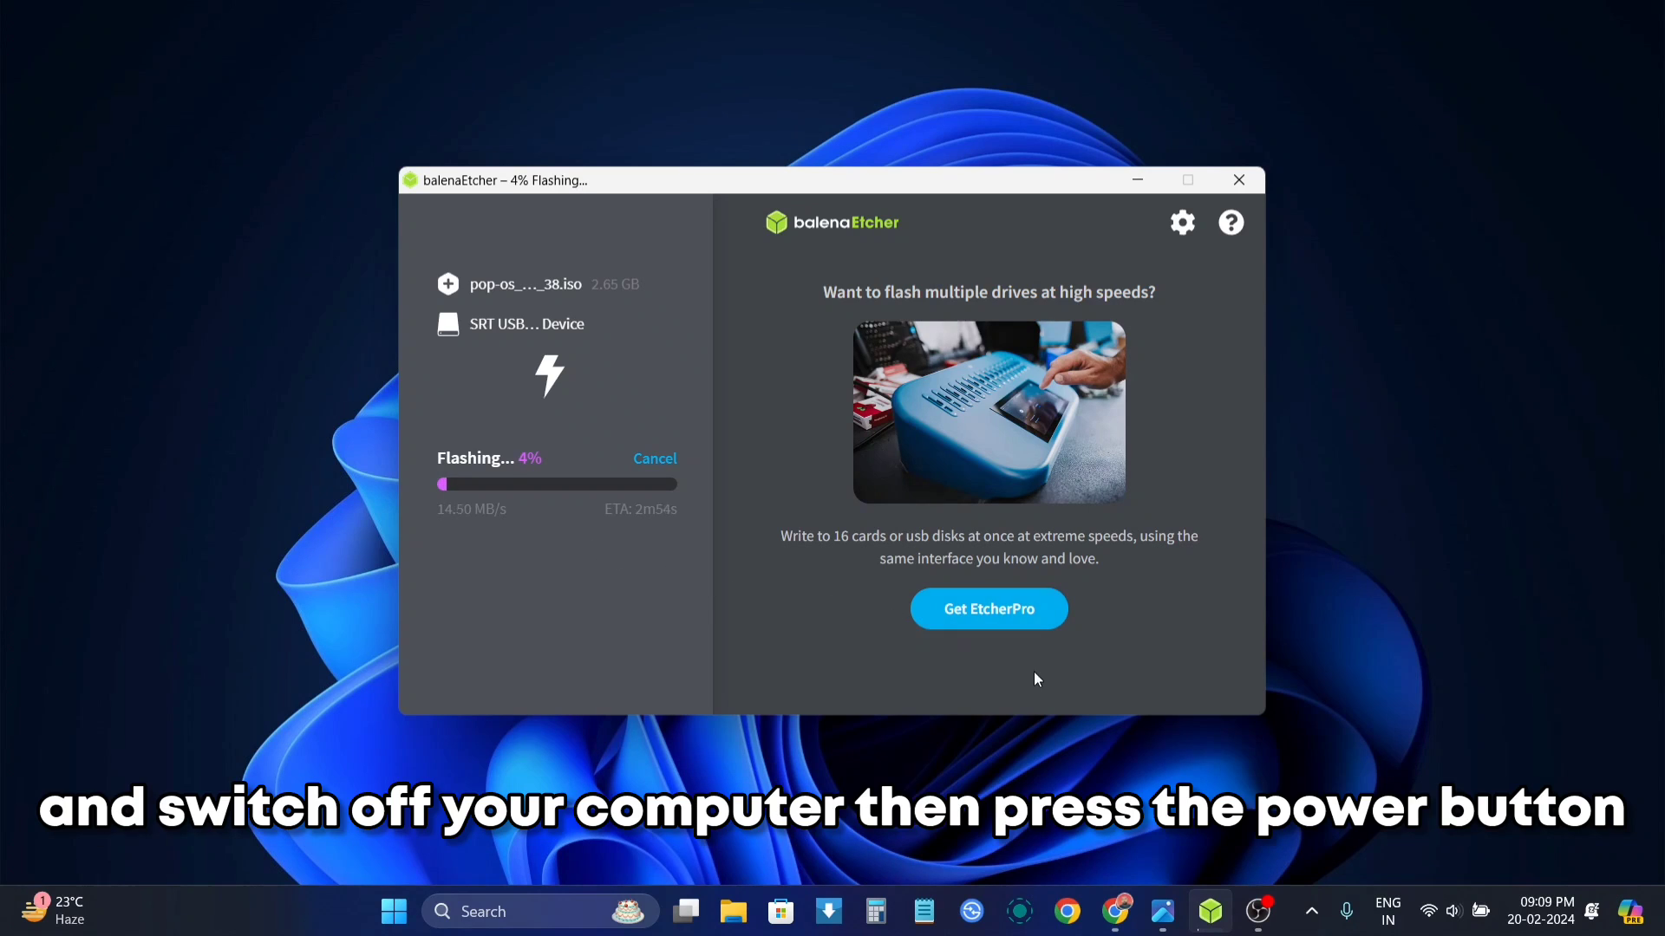
left_click(1180, 906)
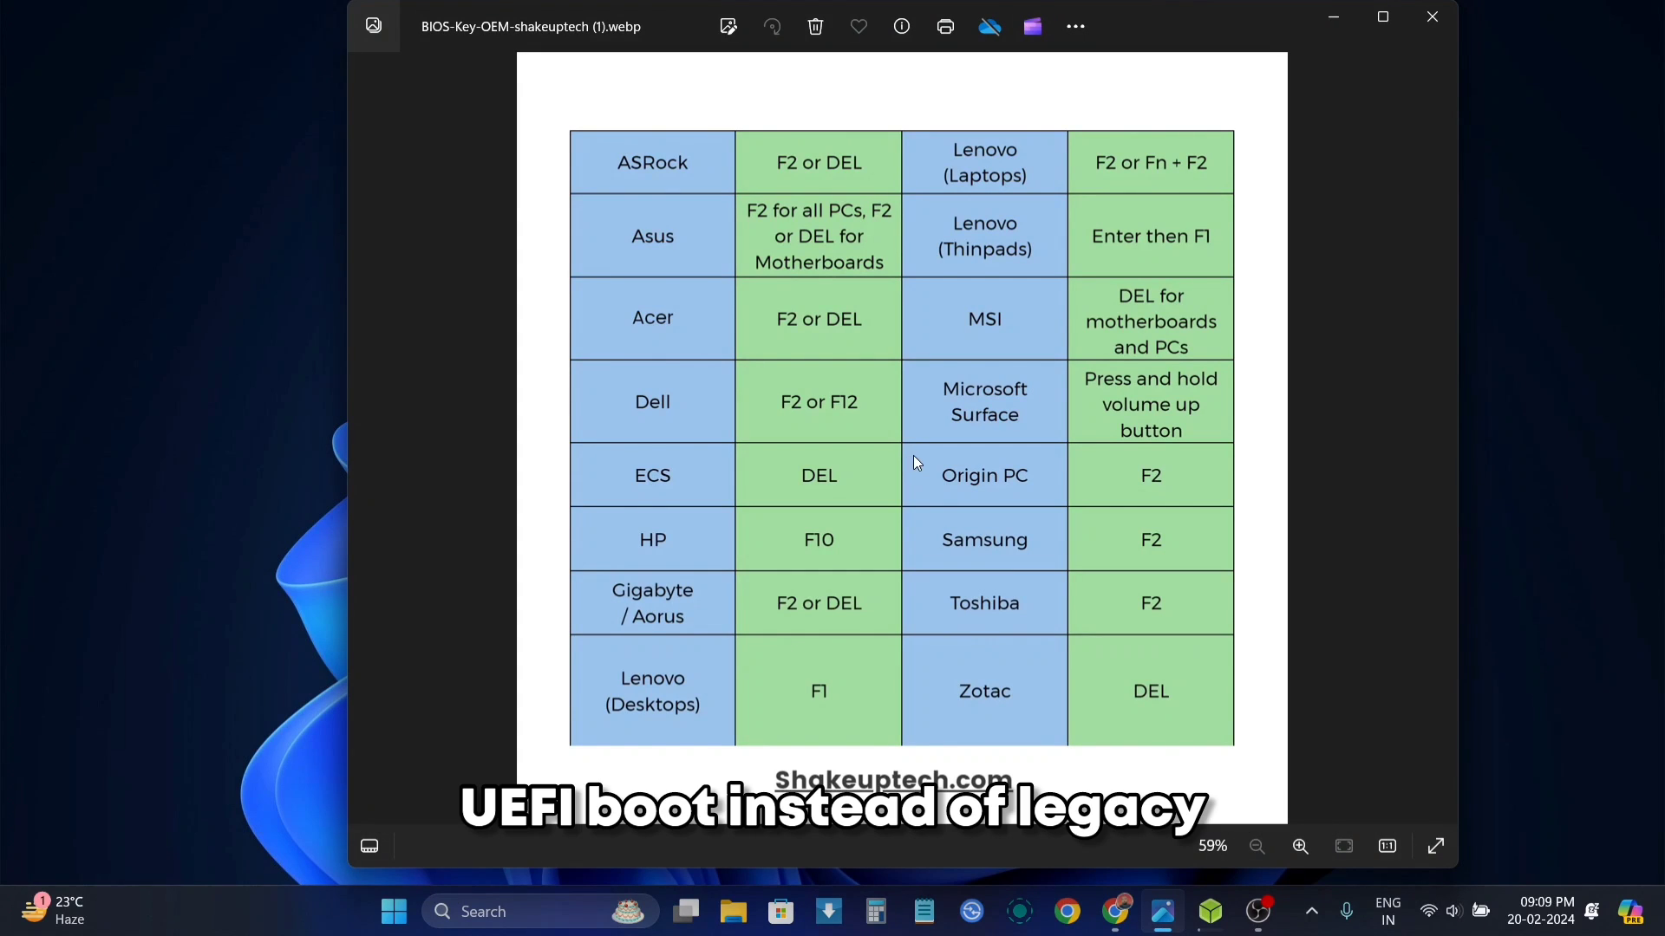
Step: Advance the Photos viewer to the next image, the boot menu key chart
key("Right")
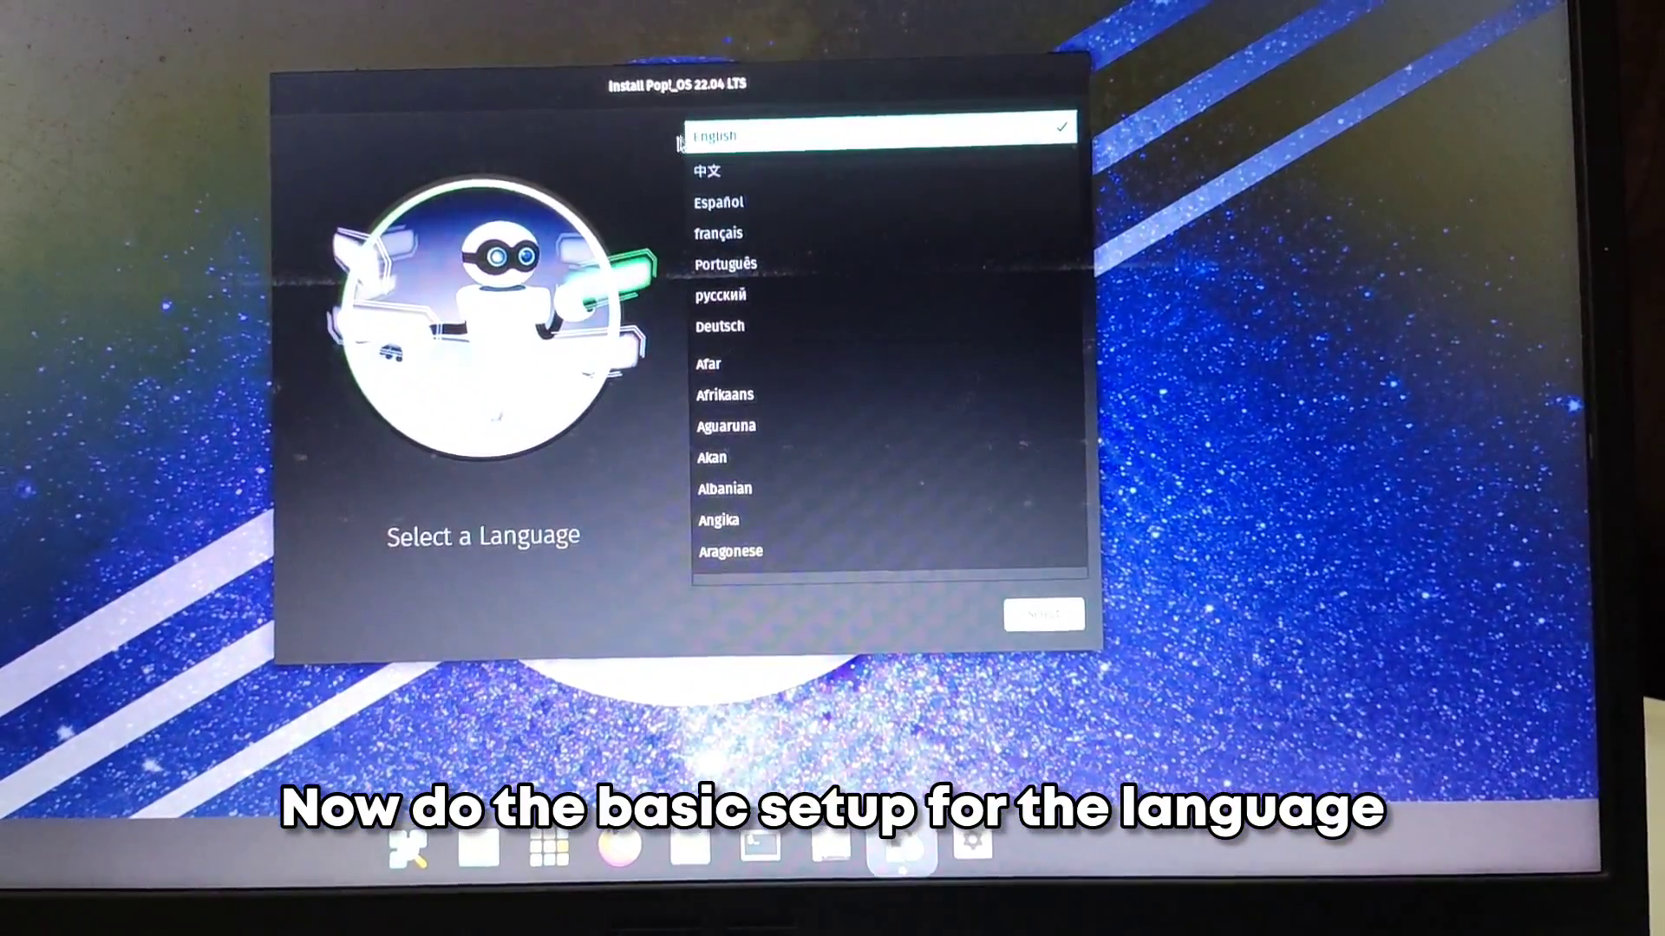
Step: Choose English (United States) as the installer language and accept the keyboard layout
left_click(1060, 651)
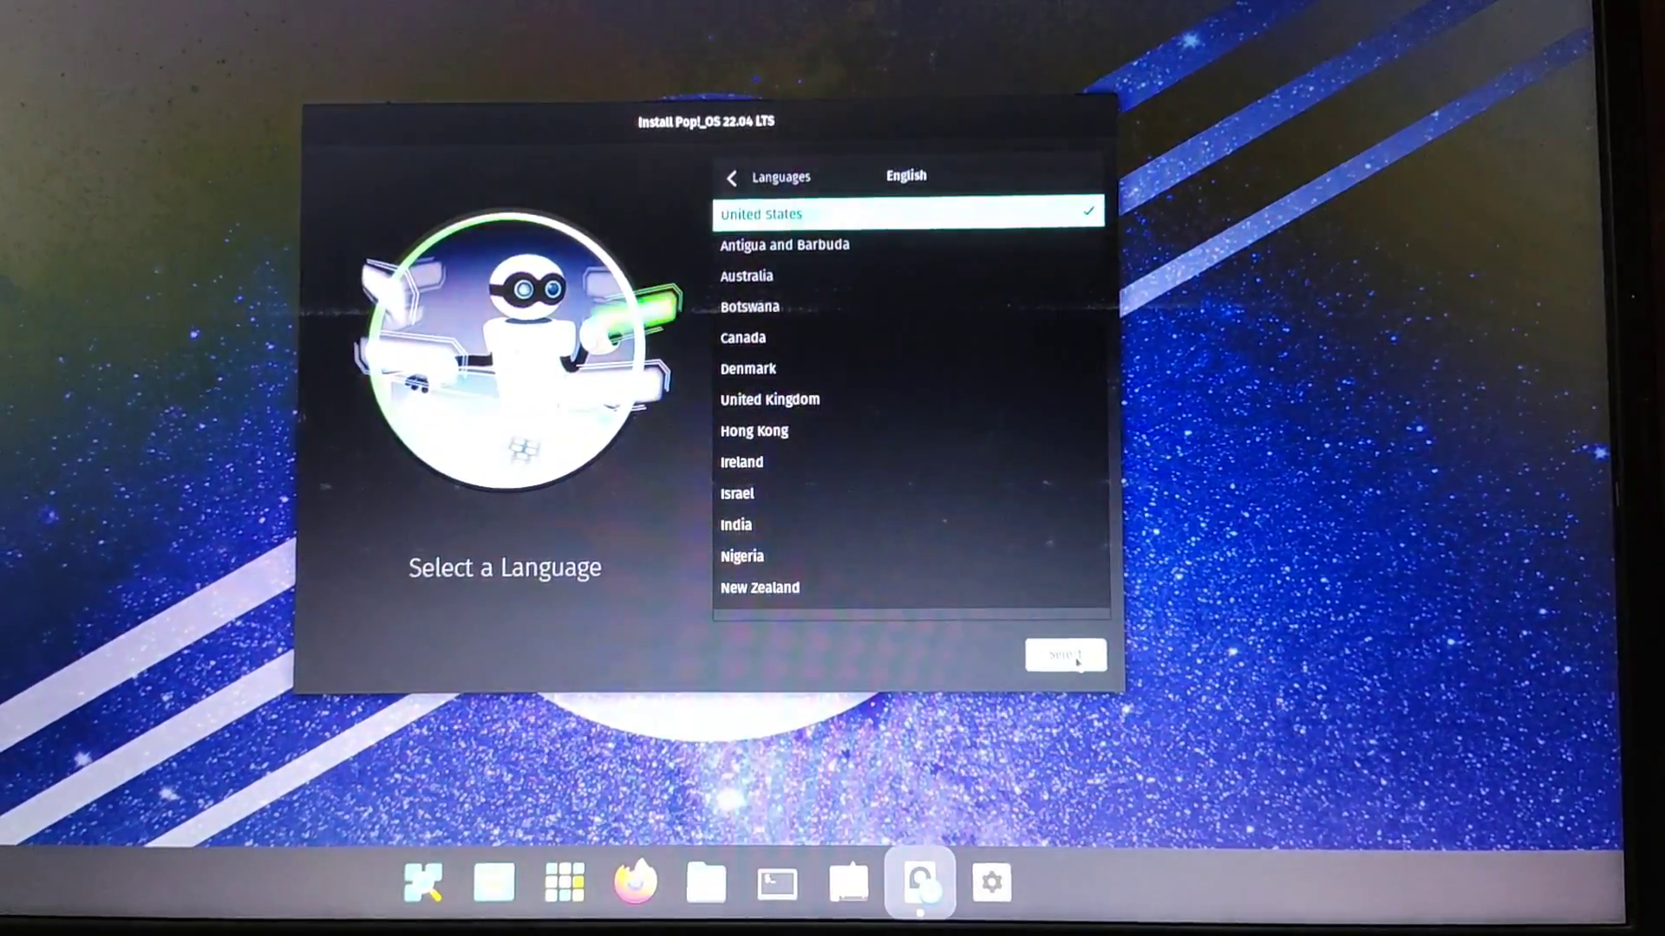
left_click(1075, 659)
left_click(1073, 662)
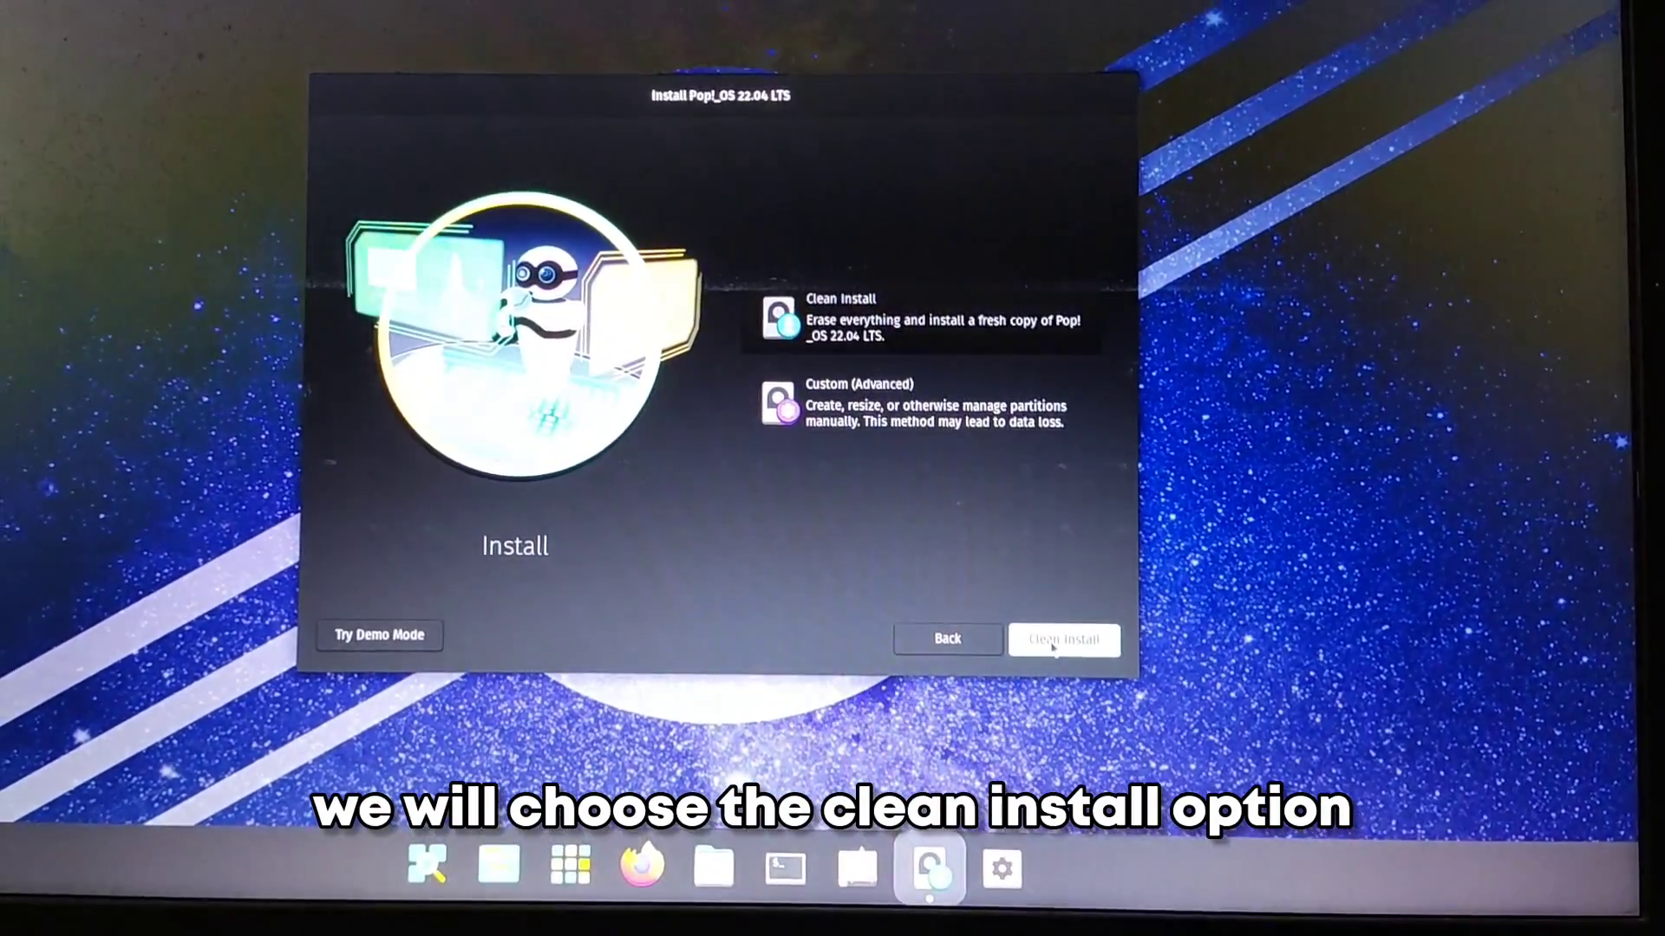
Step: Pick Clean Install and erase the ATA CT500BX500SSD1 drive for Pop!_OS
left_click(1053, 642)
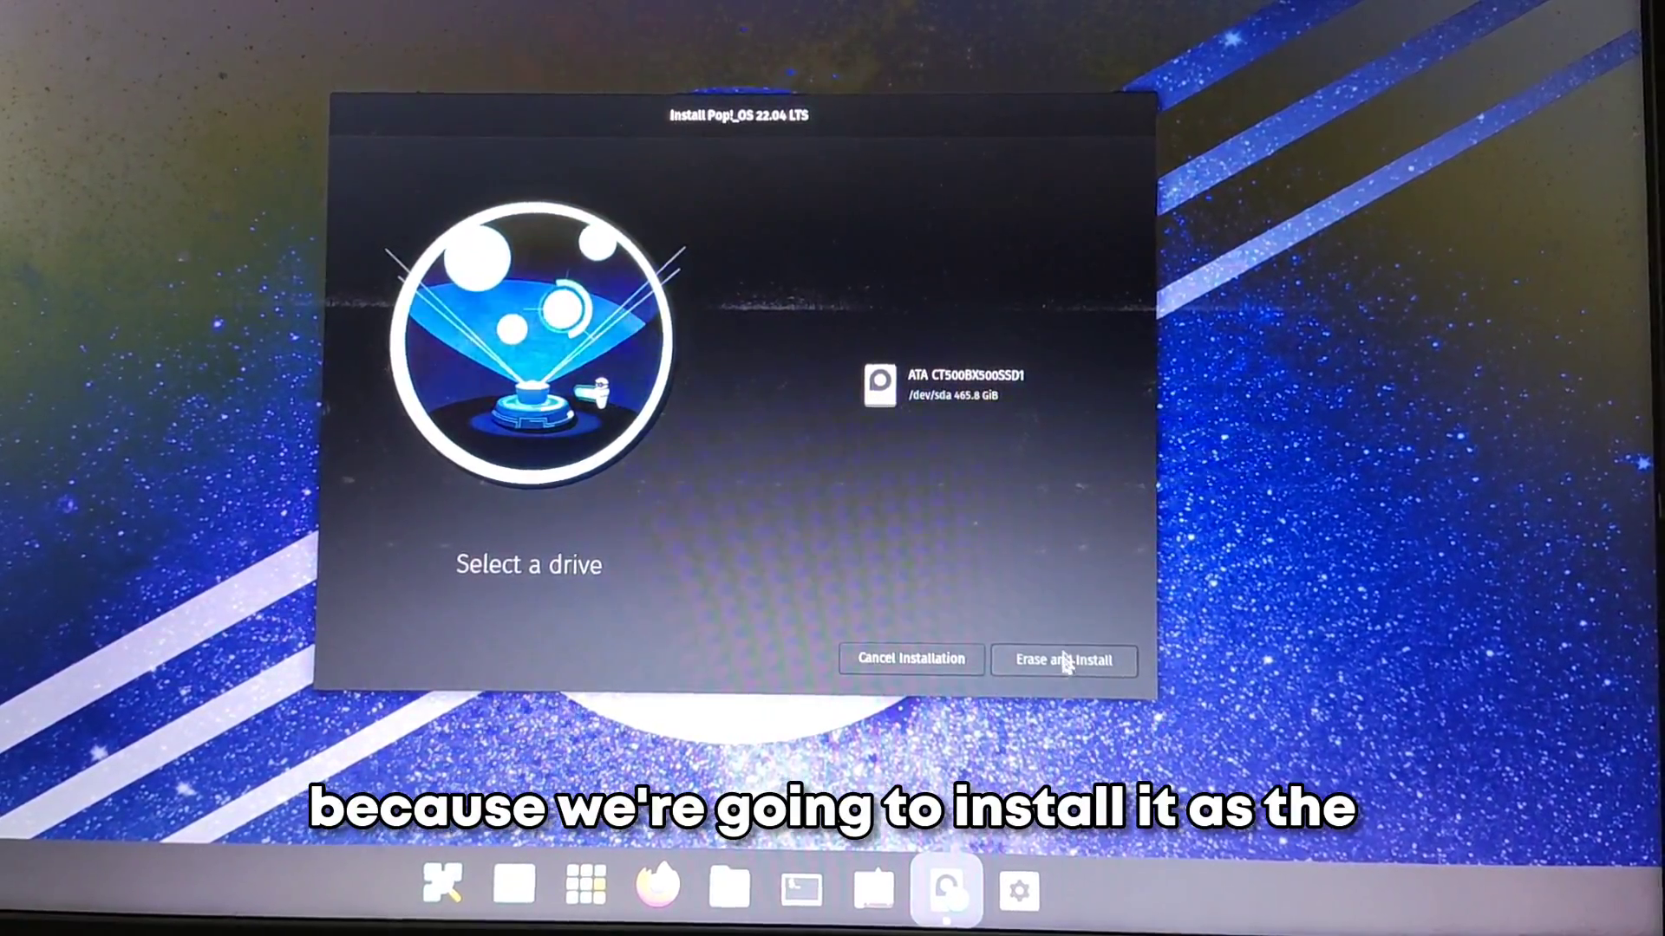
left_click(1017, 387)
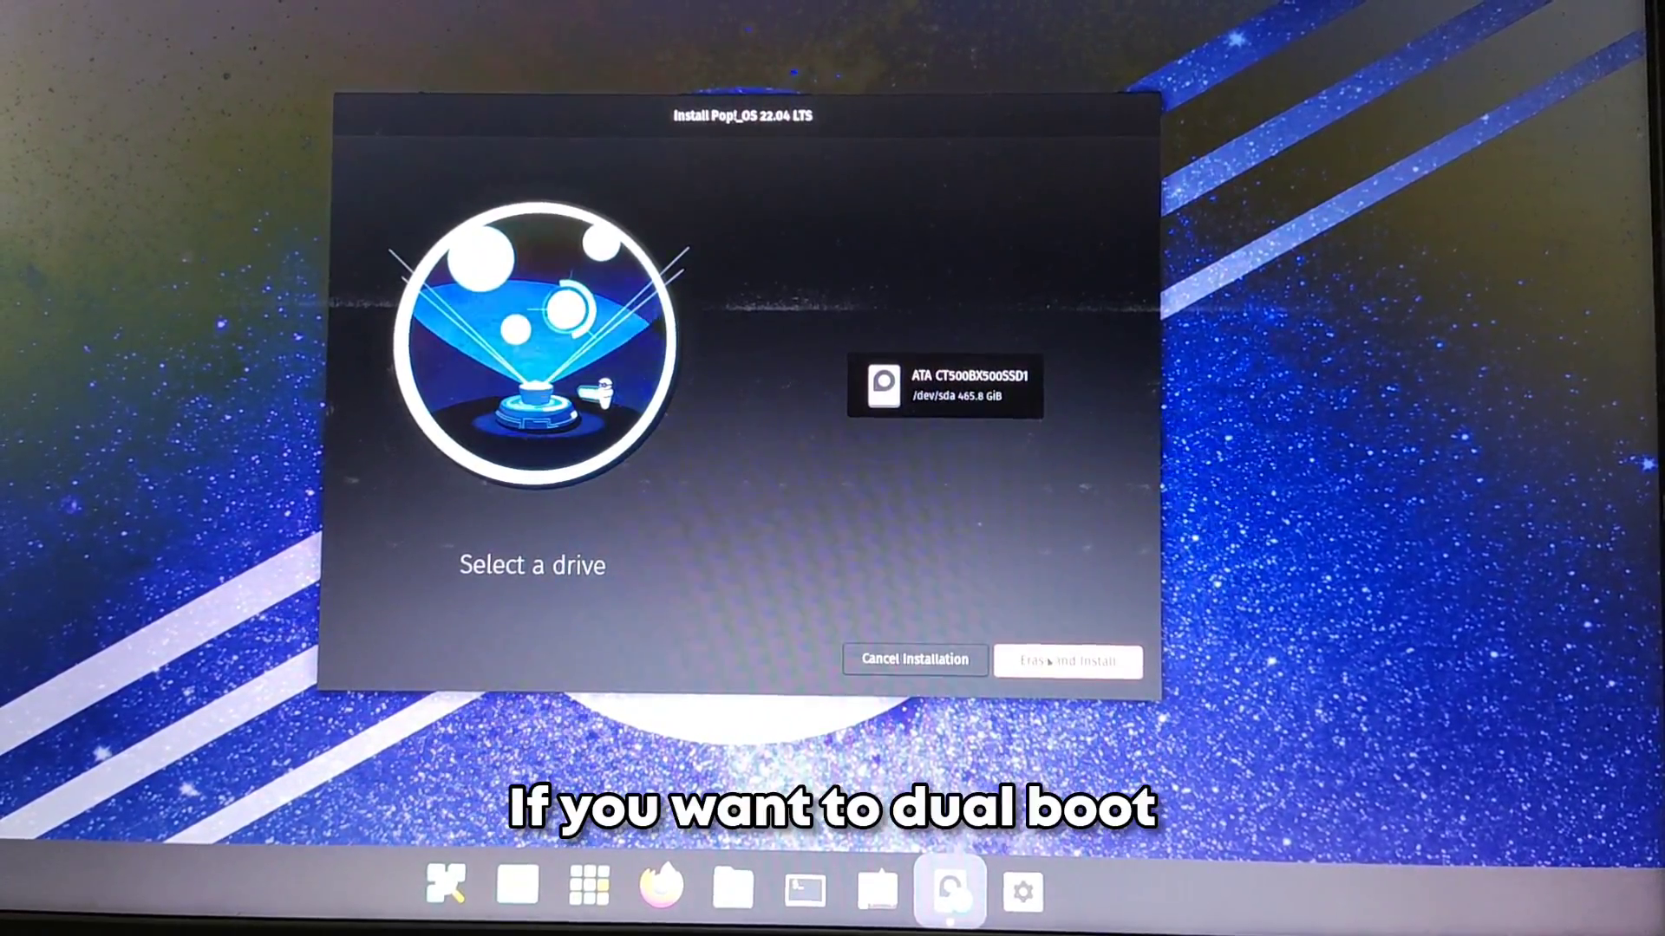
left_click(1049, 661)
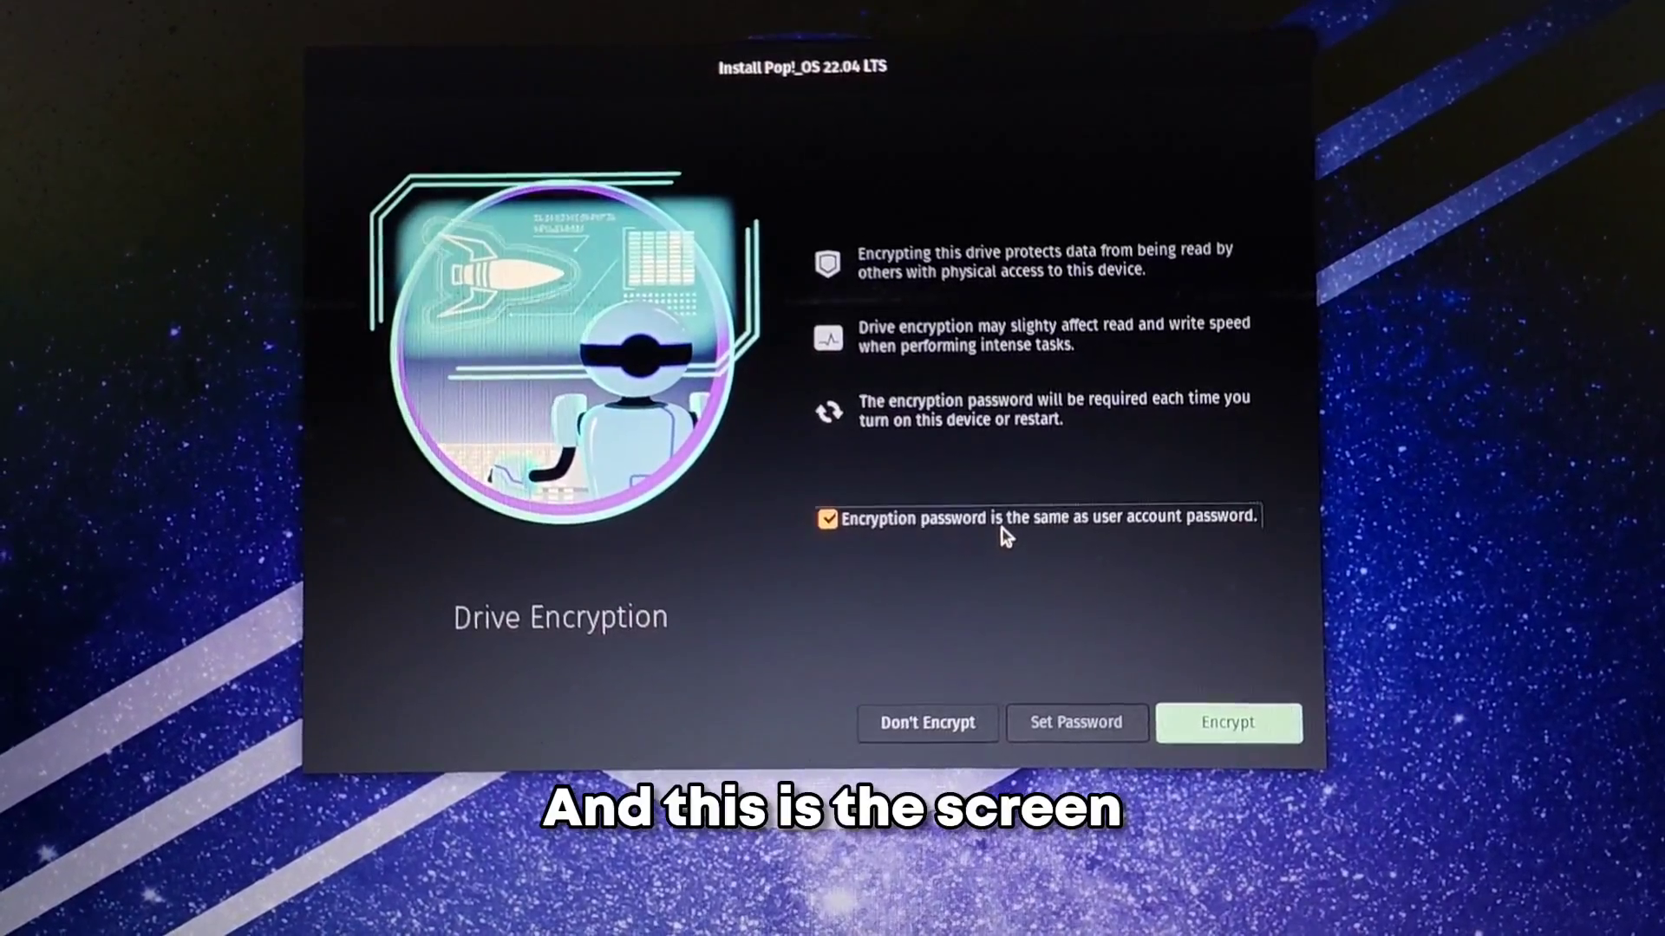
Step: Set a separate drive encryption password, confirm it, and encrypt the drive to begin installing
left_click(1001, 527)
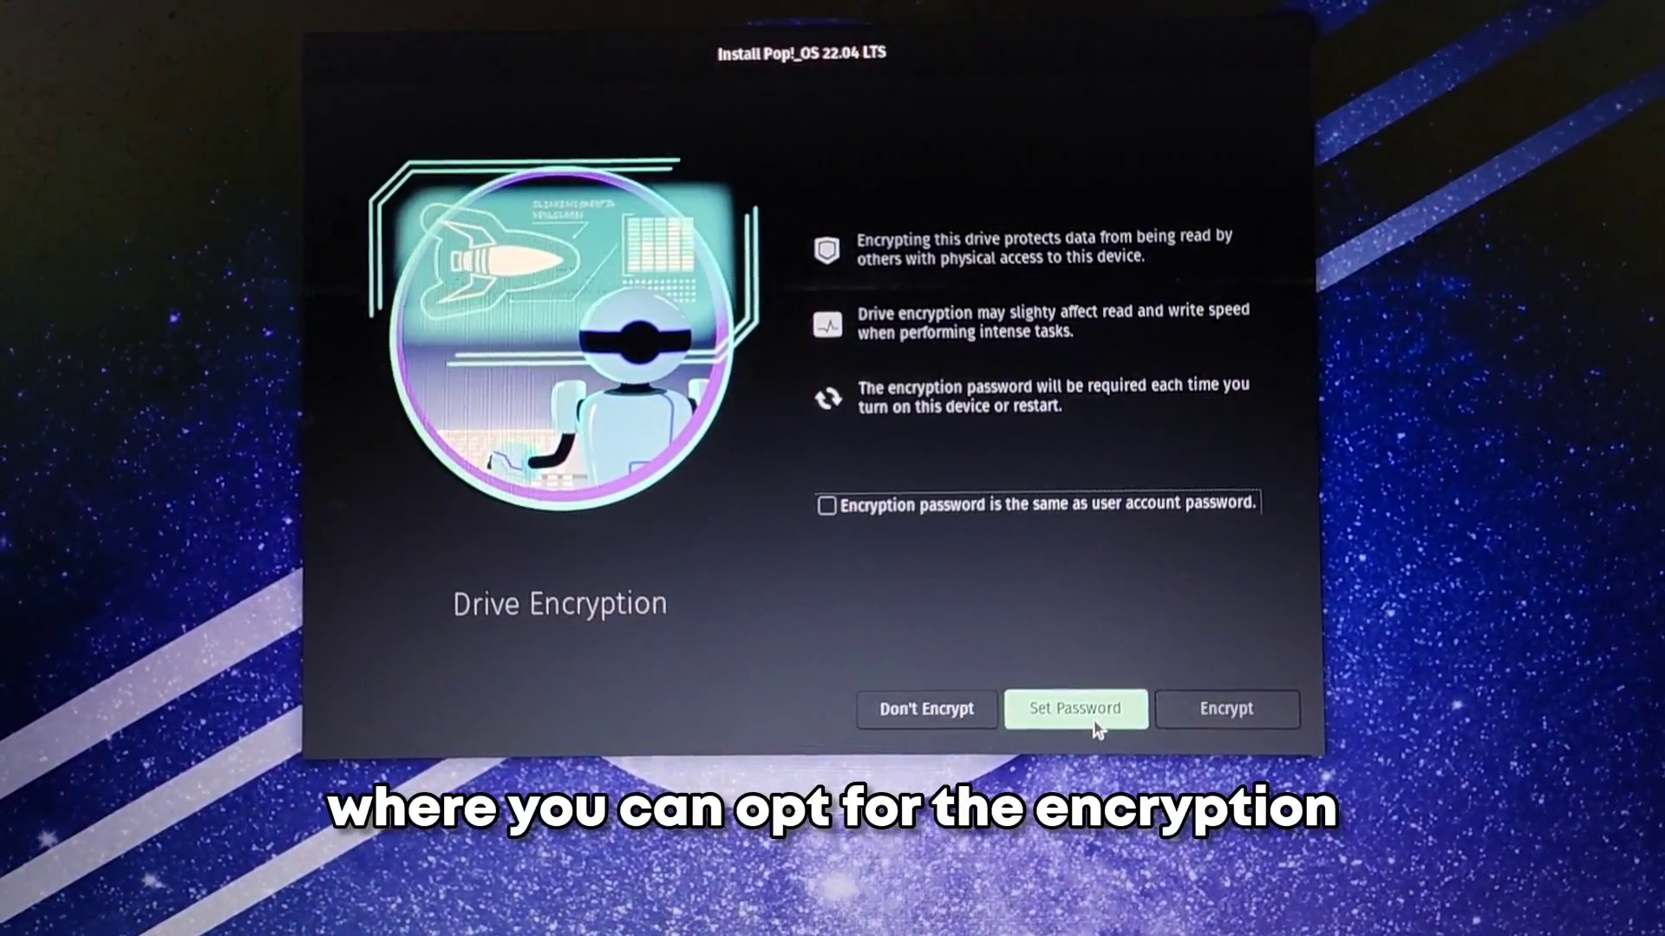
left_click(1094, 725)
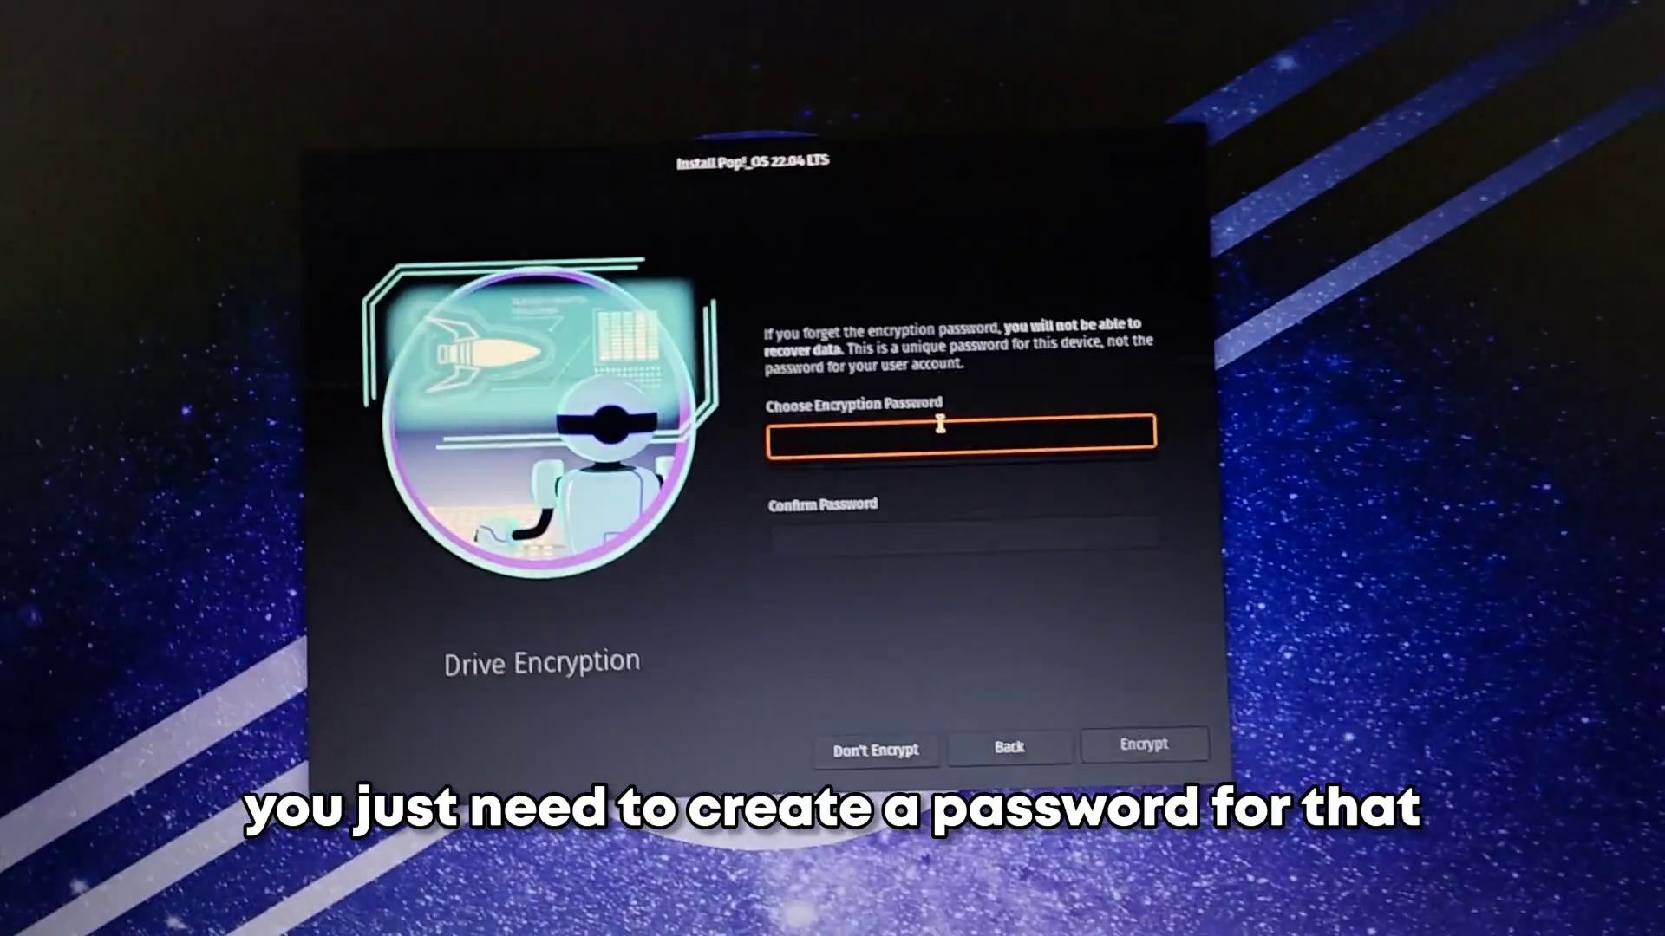
type("1234")
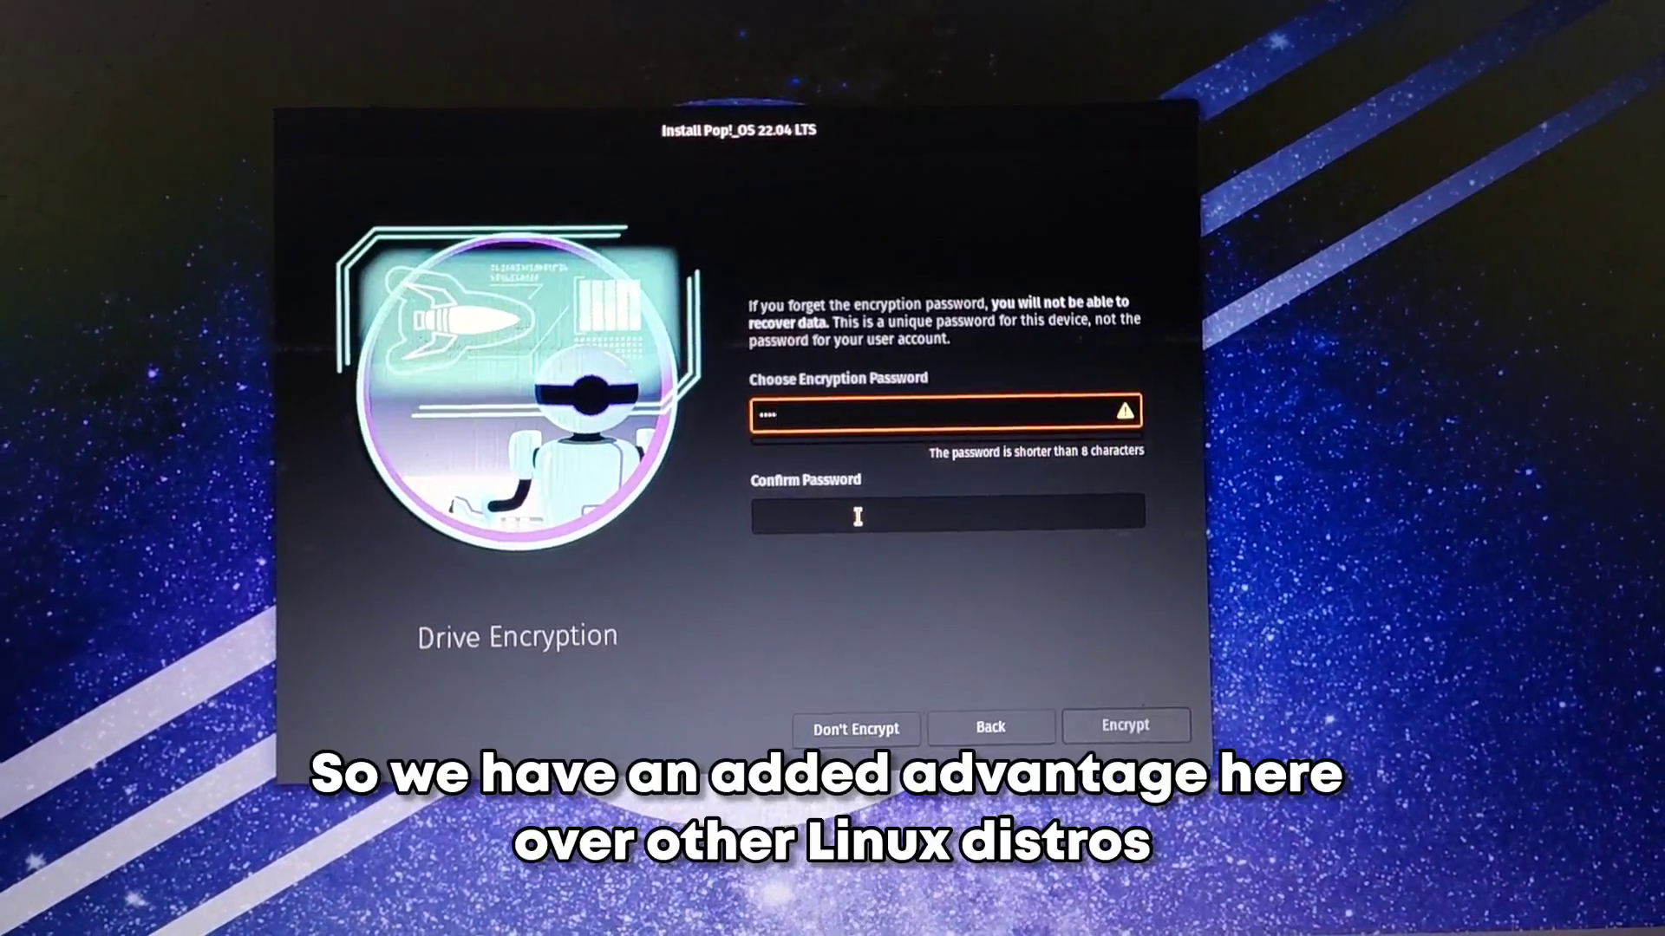
left_click(858, 517)
type("1234")
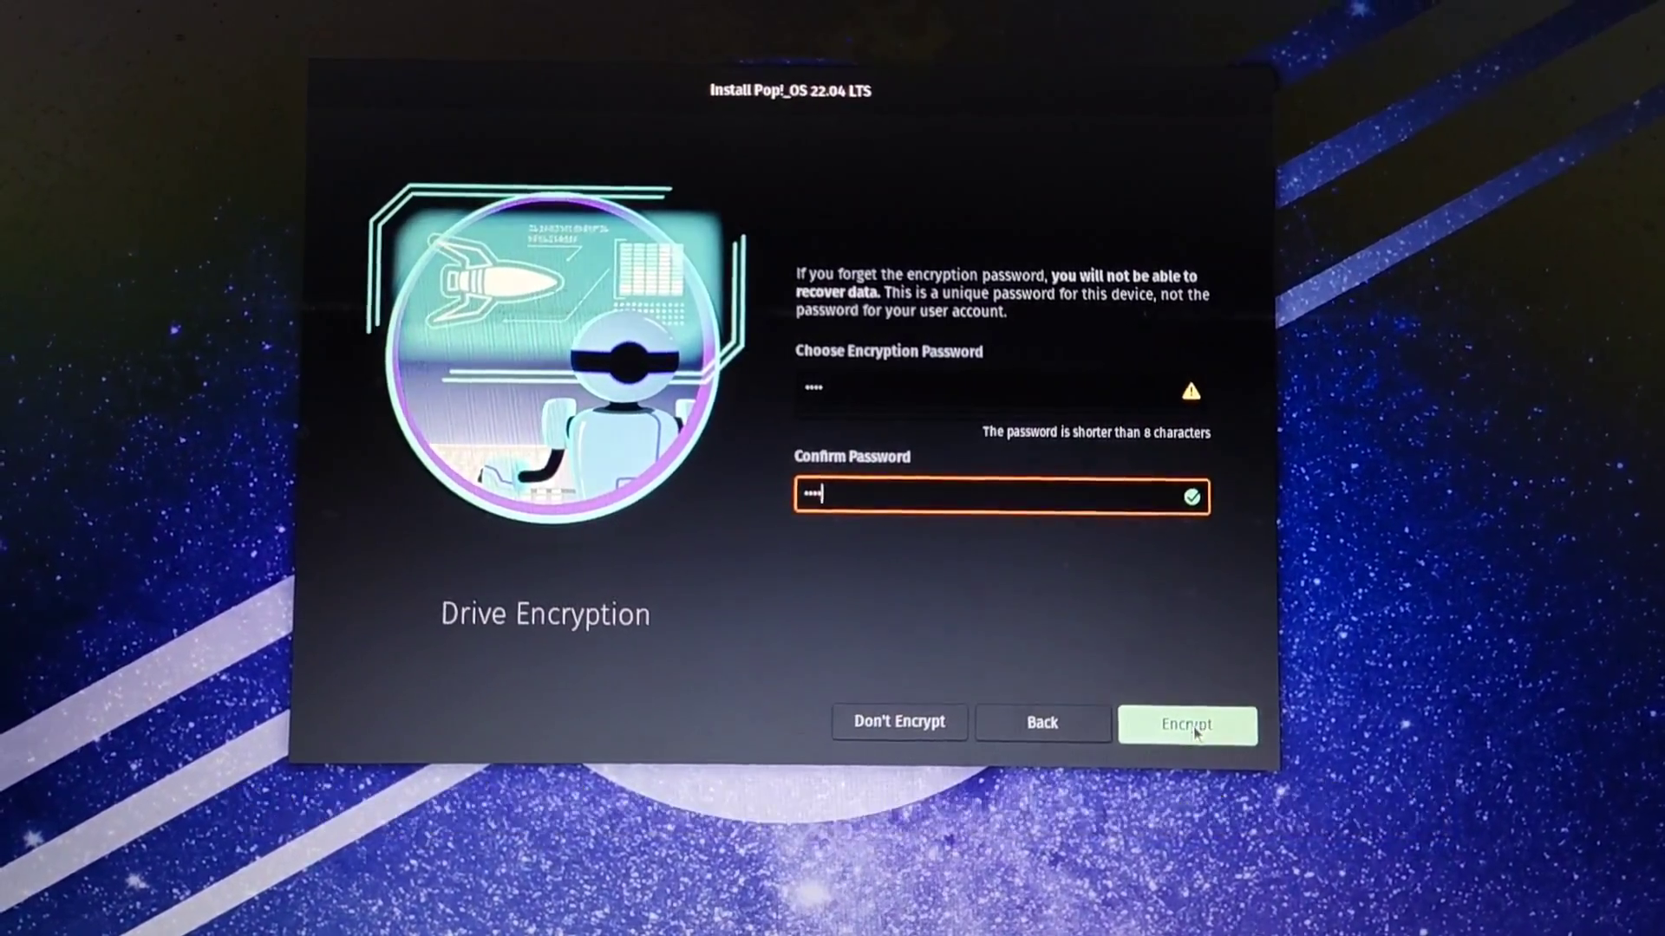
left_click(1194, 732)
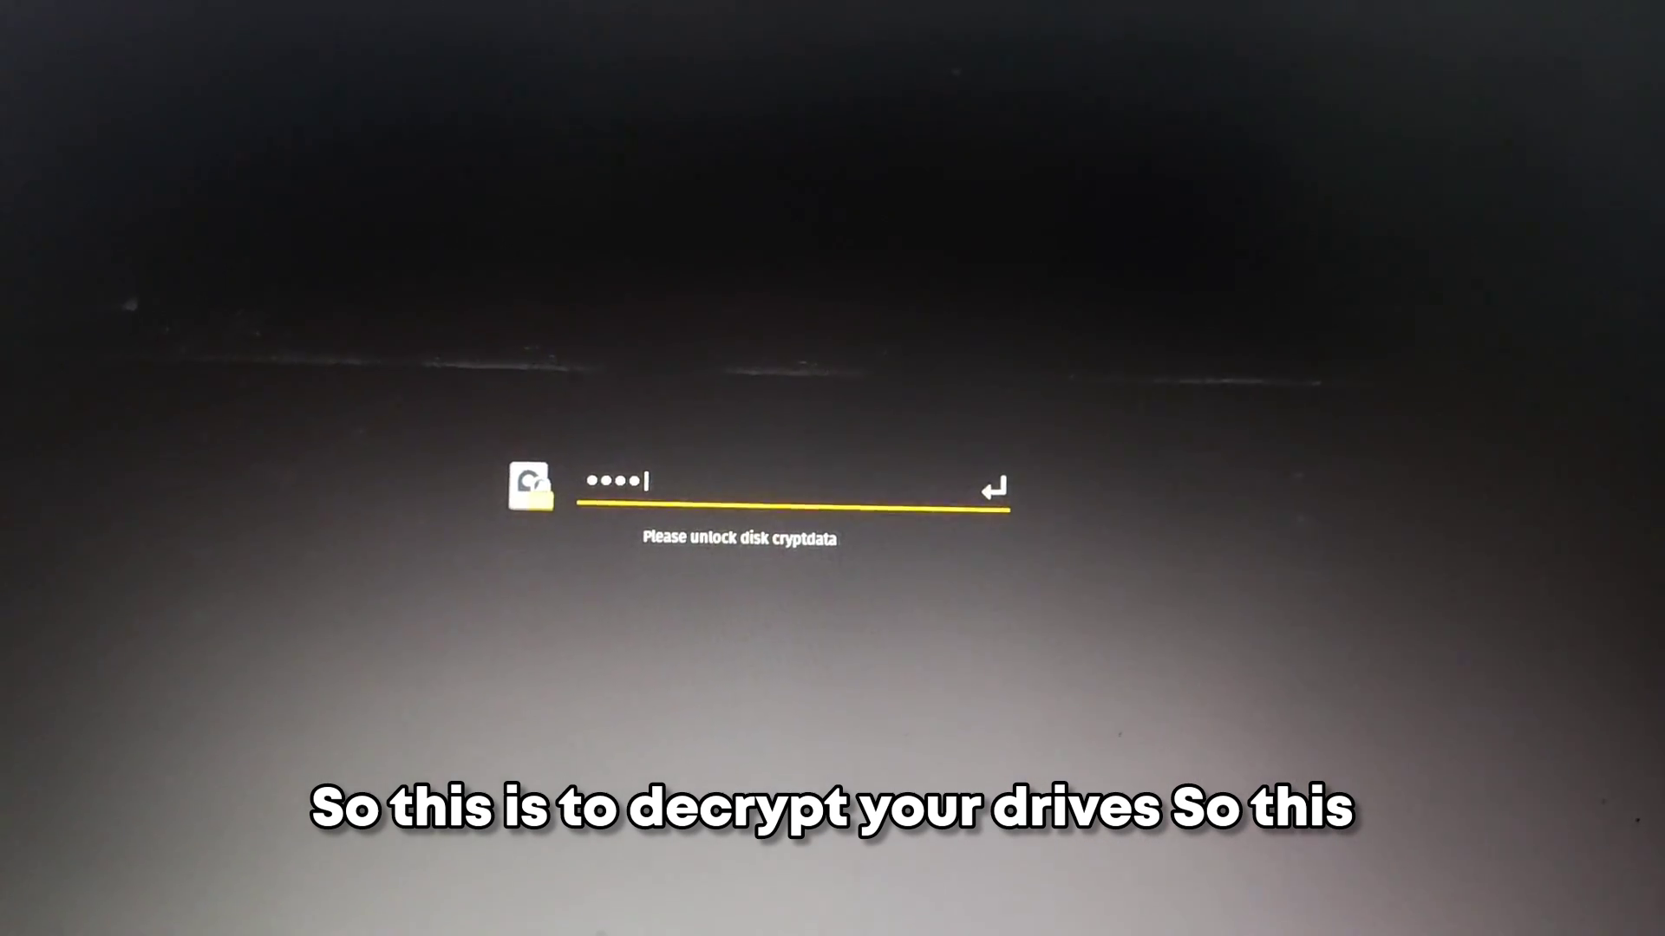
Step: Submit the encryption passphrase to unlock the cryptdata disk at boot
key("Return")
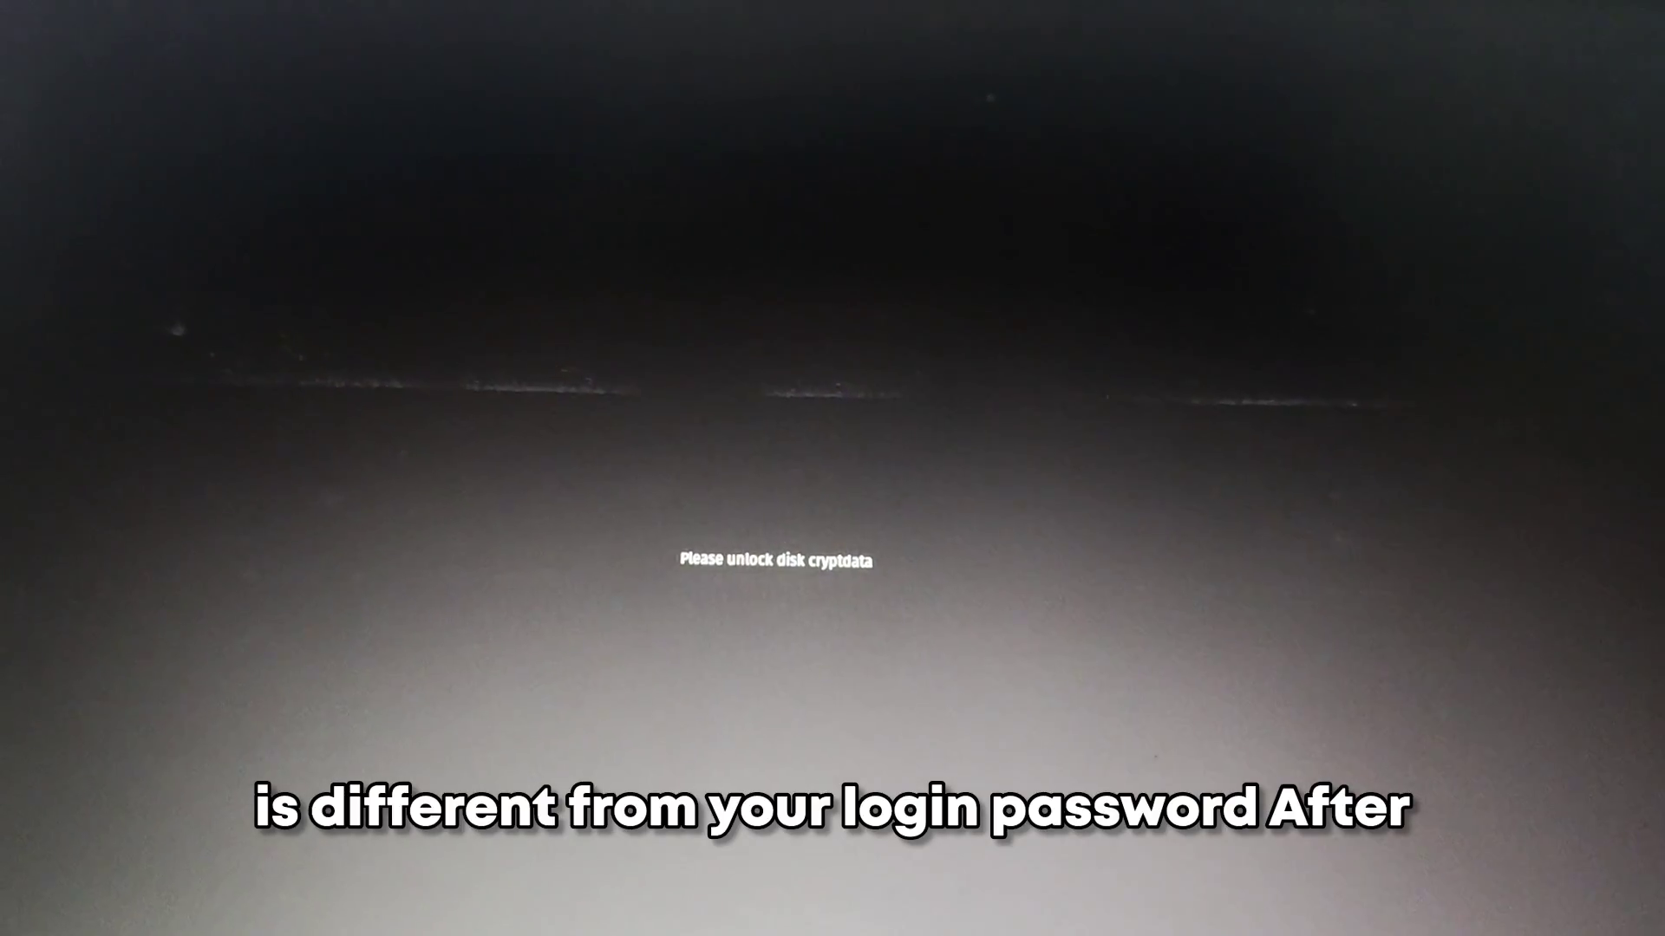